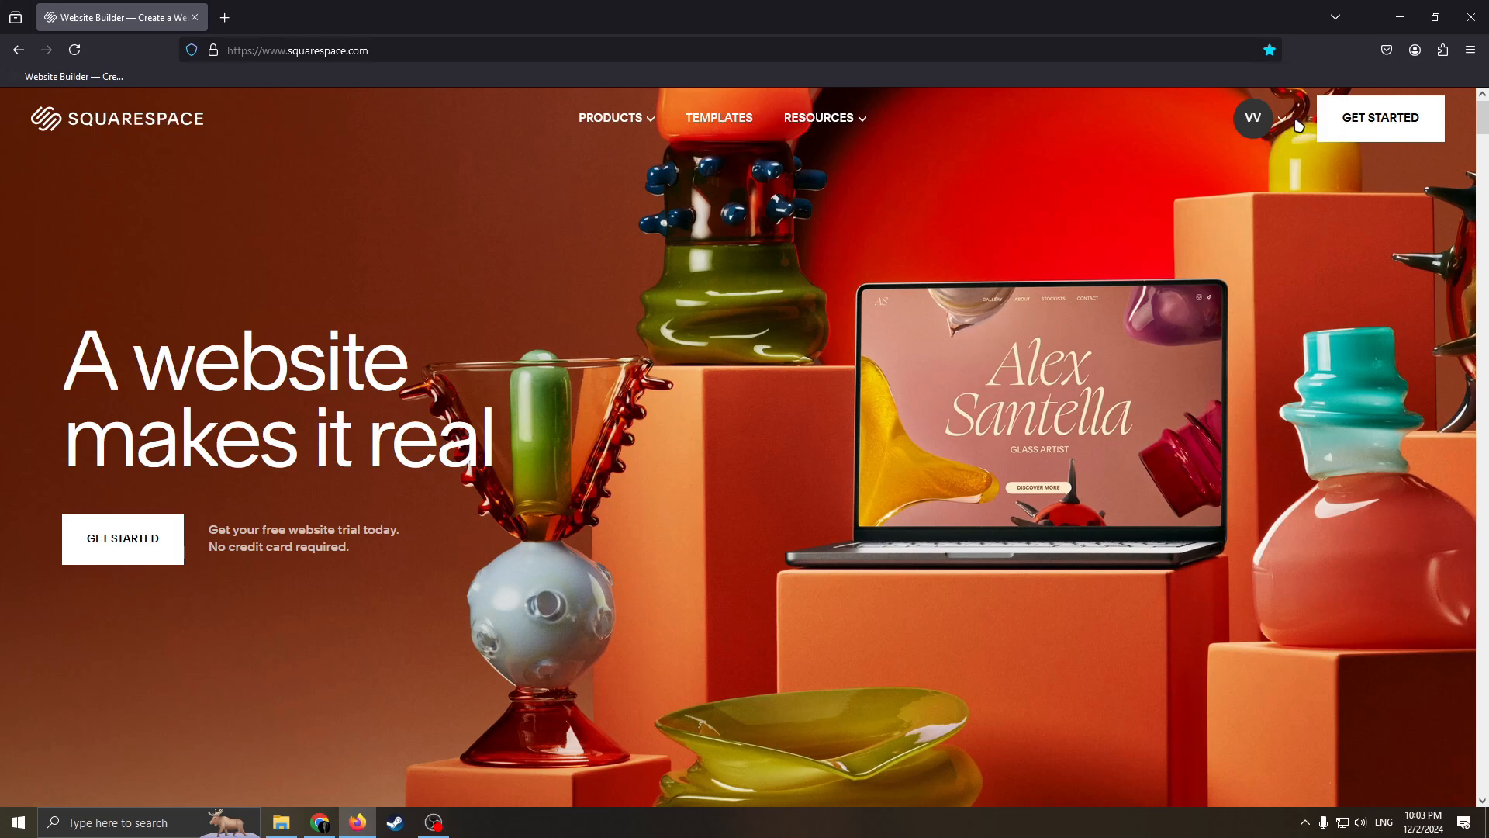
# Start setting up a new website and enter Freelancer as the site topic, continuing to the website goals.
pyautogui.click(1282, 123)
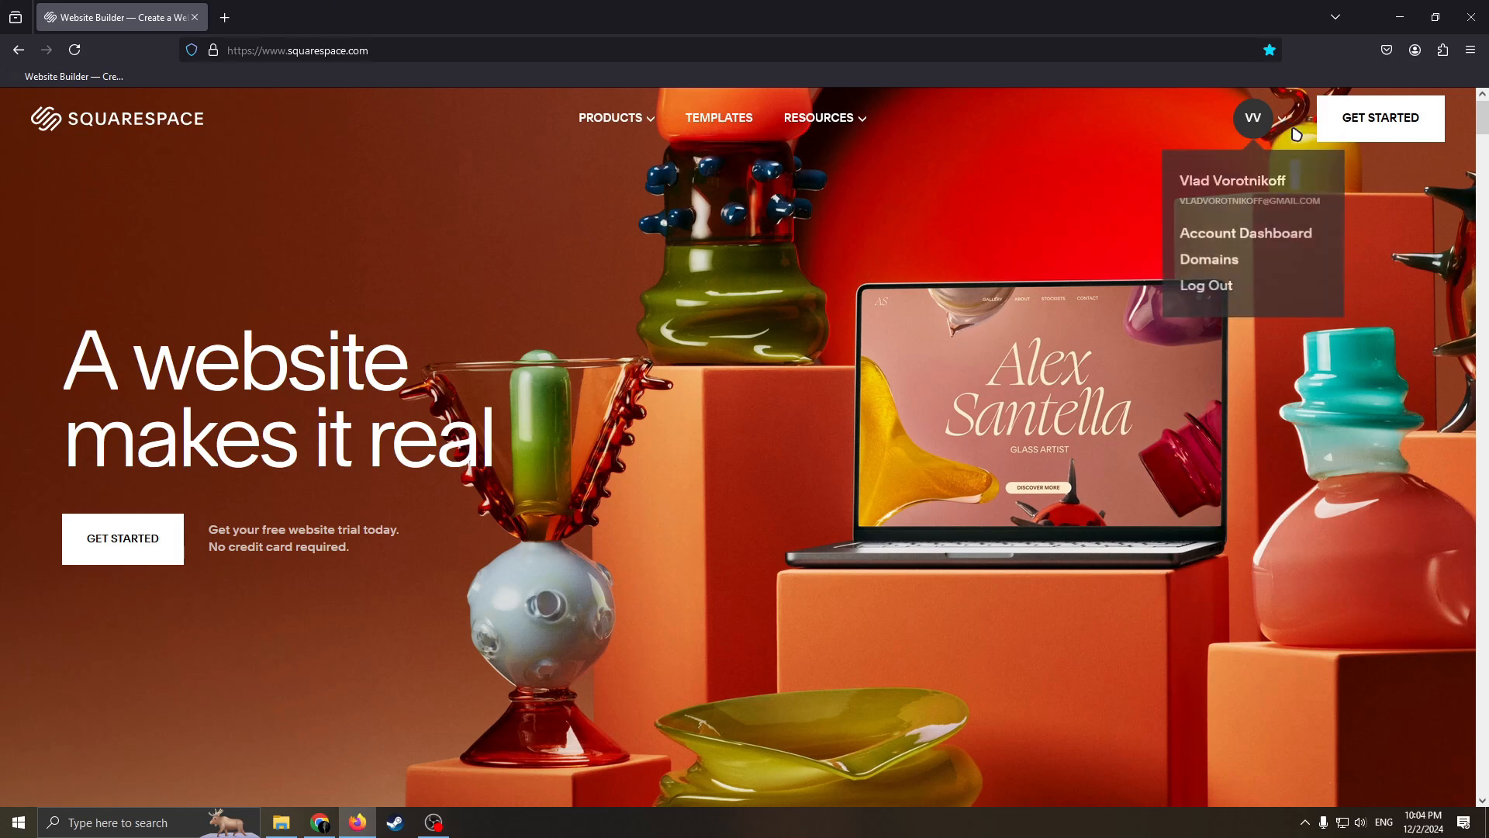
pyautogui.click(1377, 123)
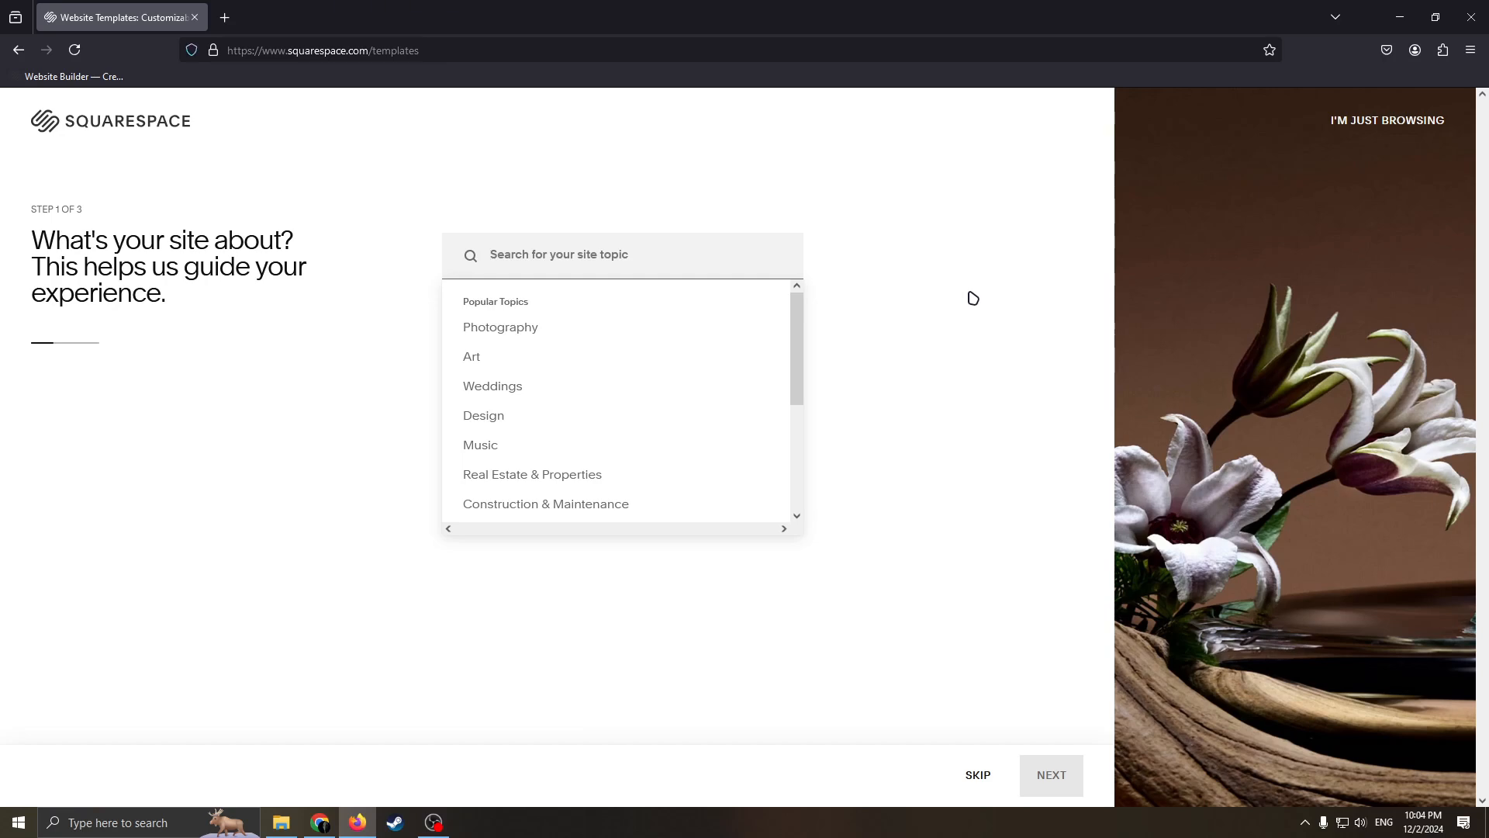
pyautogui.write('Fre')
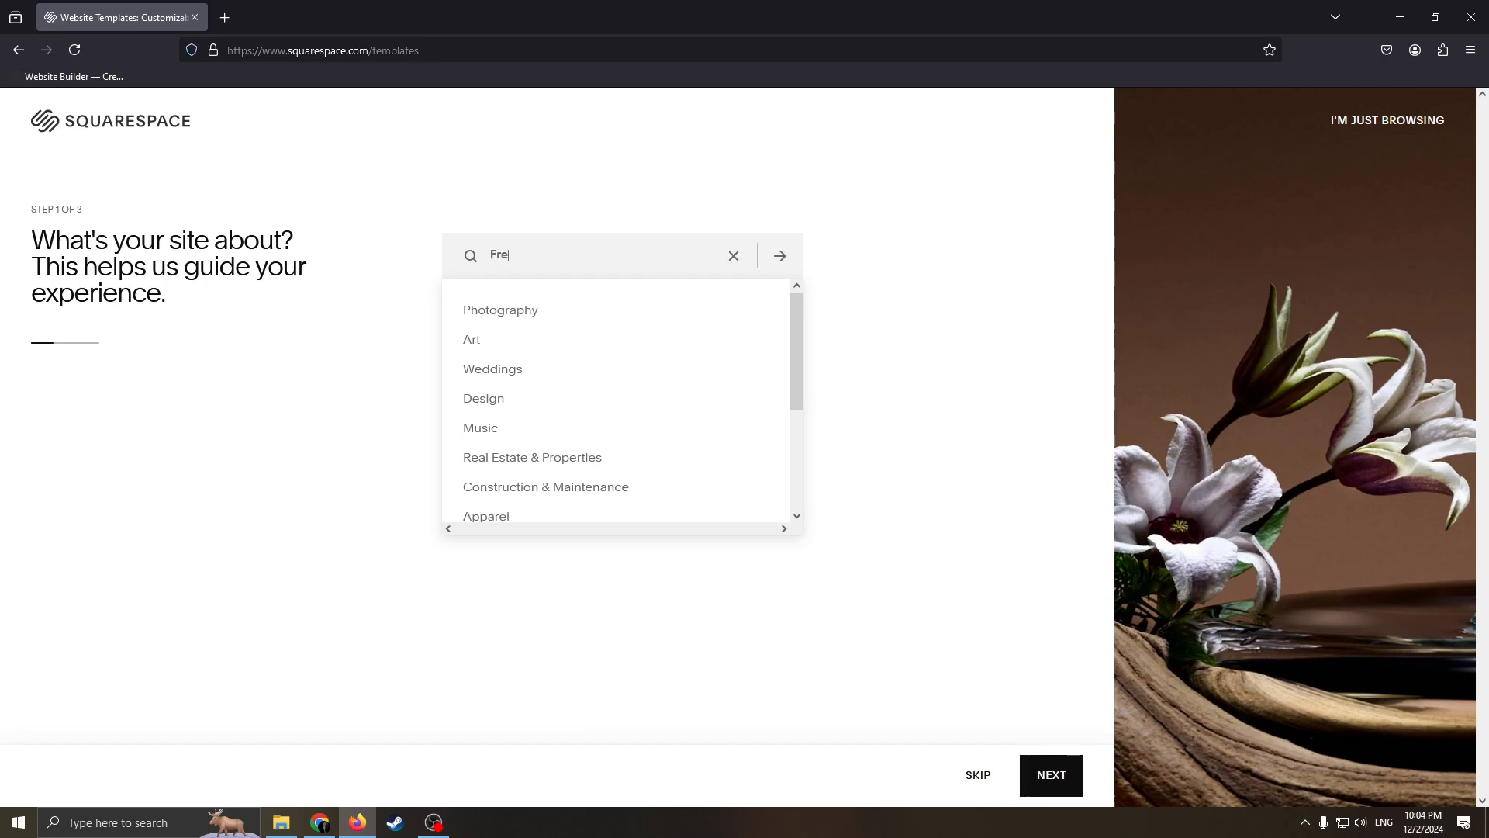
pyautogui.write('elancer')
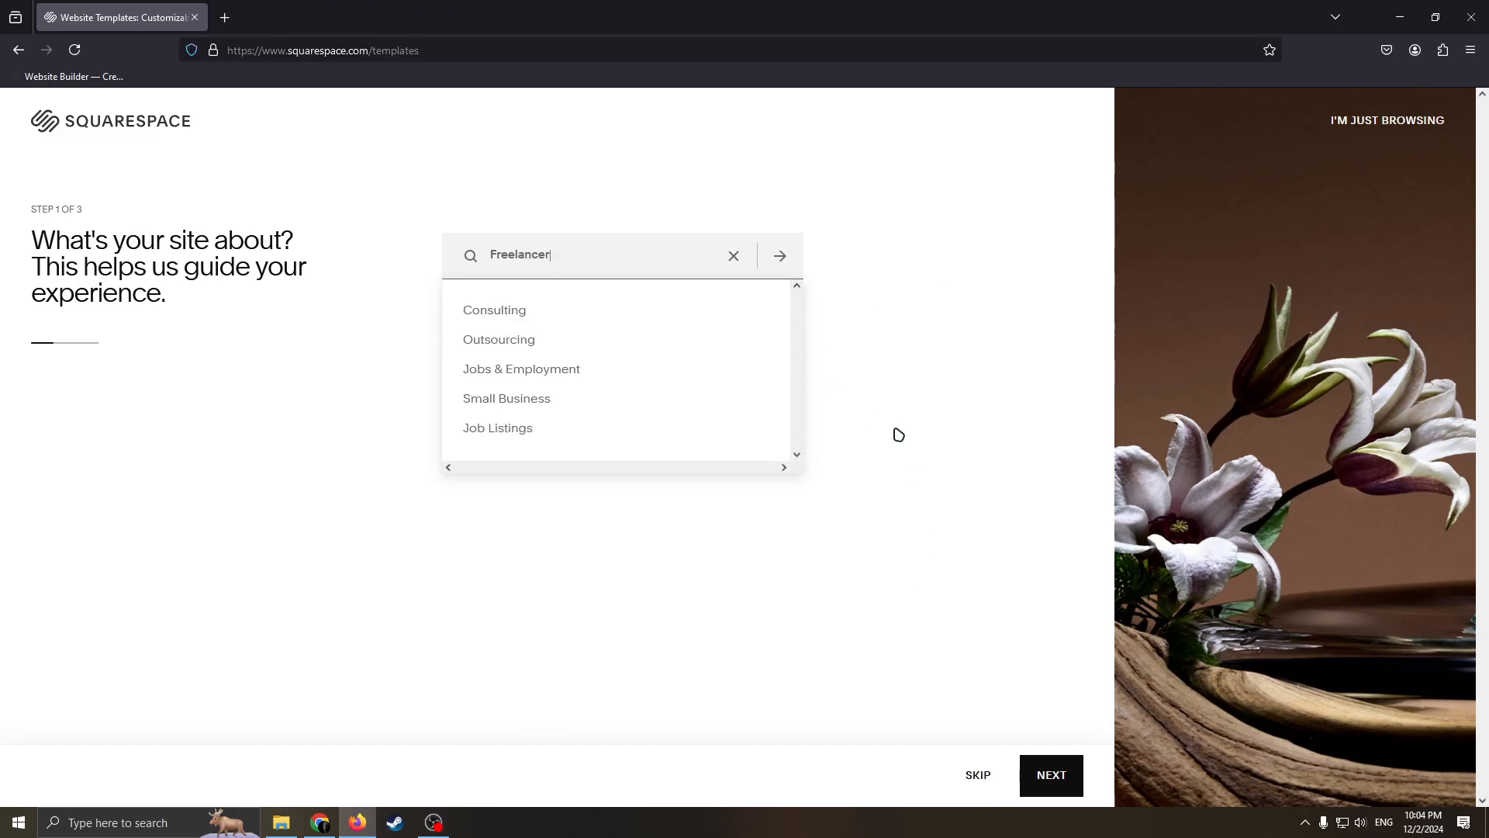
pyautogui.click(1050, 775)
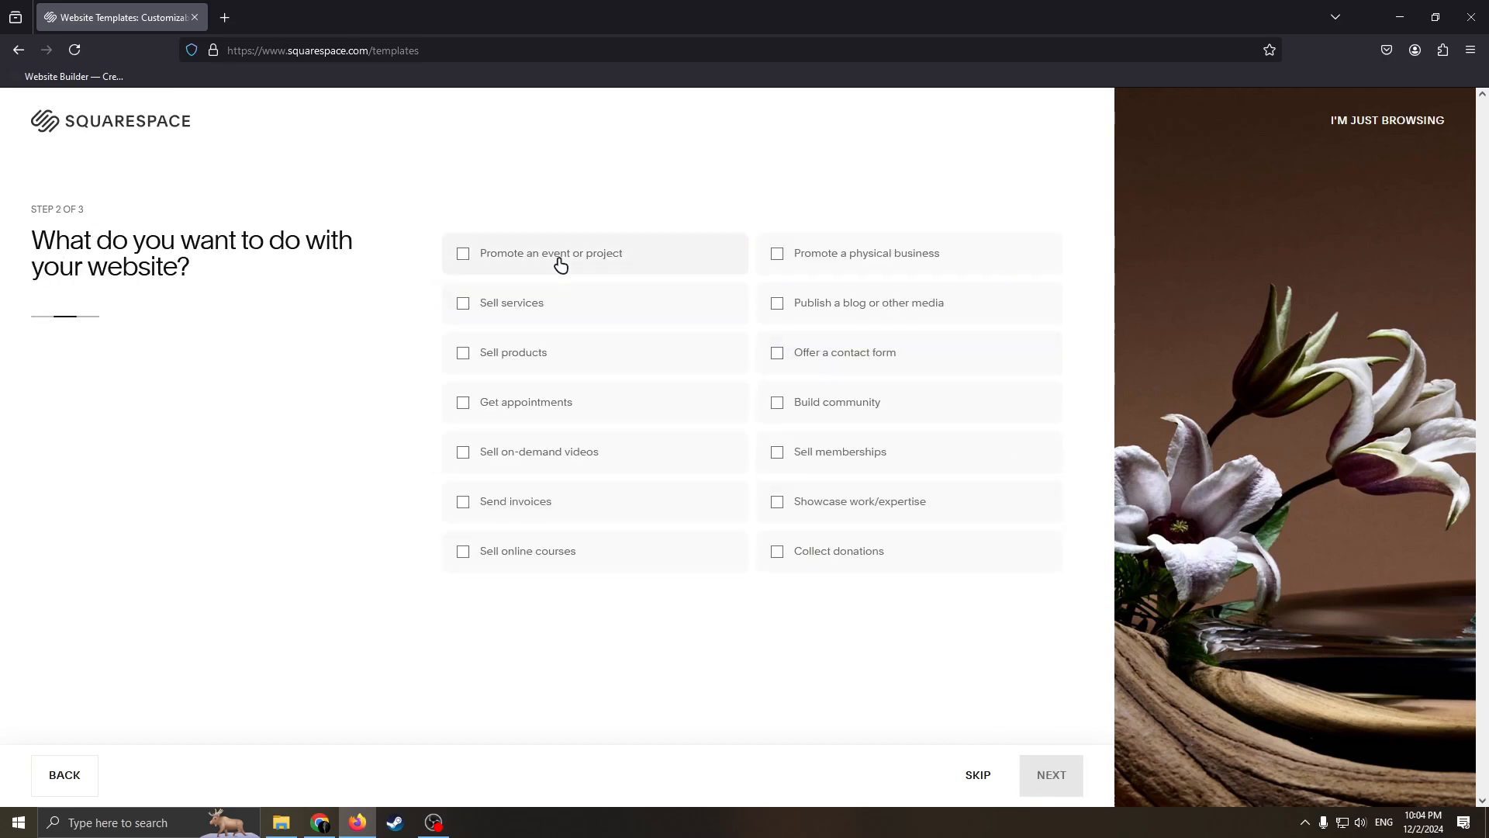
pyautogui.moveTo(213, 256); pyautogui.dragTo(31, 240)
pyautogui.click(293, 241)
pyautogui.moveTo(357, 273); pyautogui.dragTo(64, 247)
pyautogui.click(174, 259)
# Select Sell services, Publish a blog or other media, Showcase work/expertise and Collect donations as website goals, and continue.
pyautogui.click(460, 253)
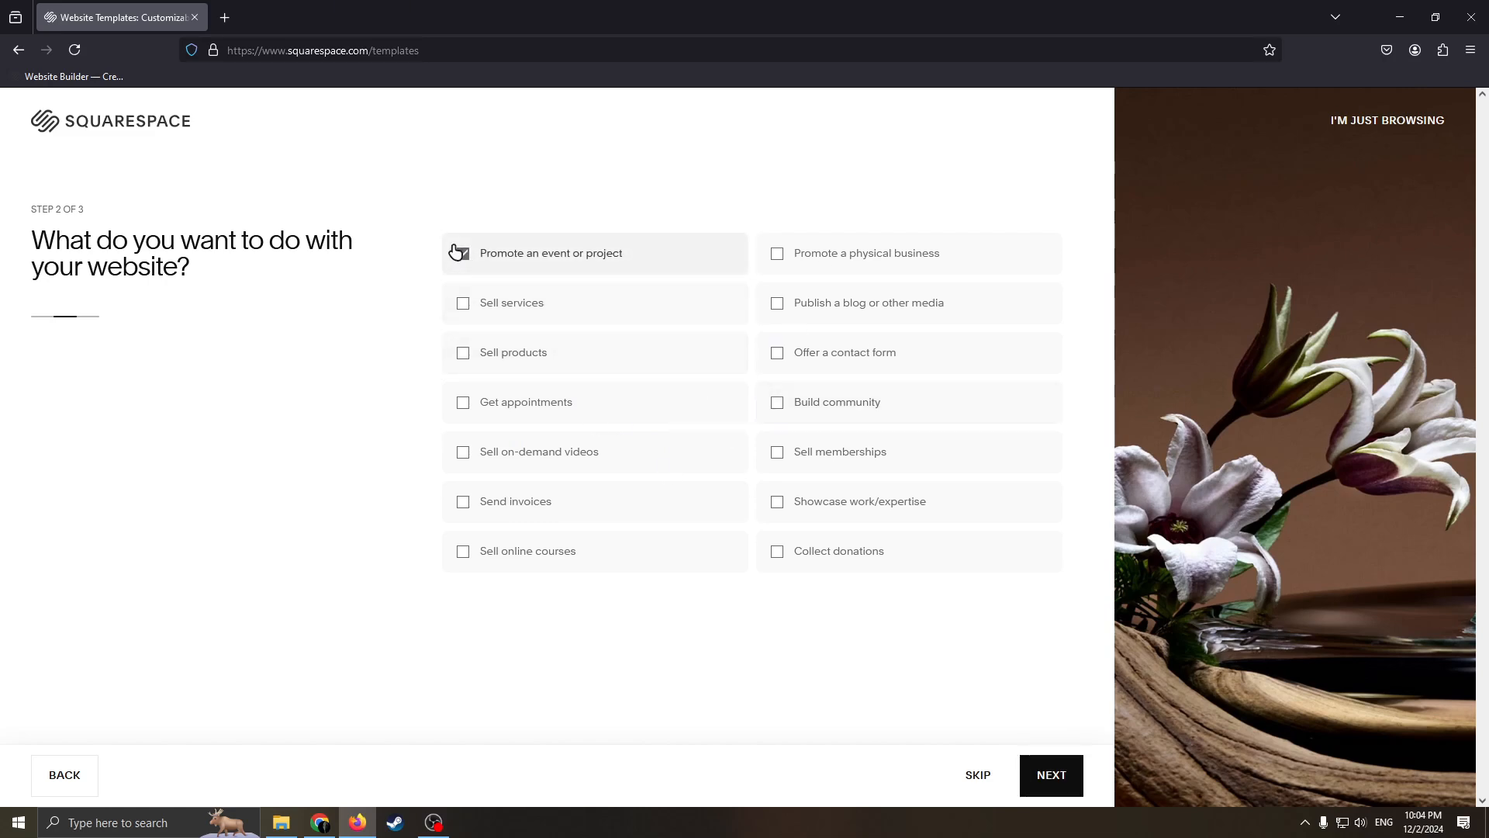
pyautogui.click(457, 253)
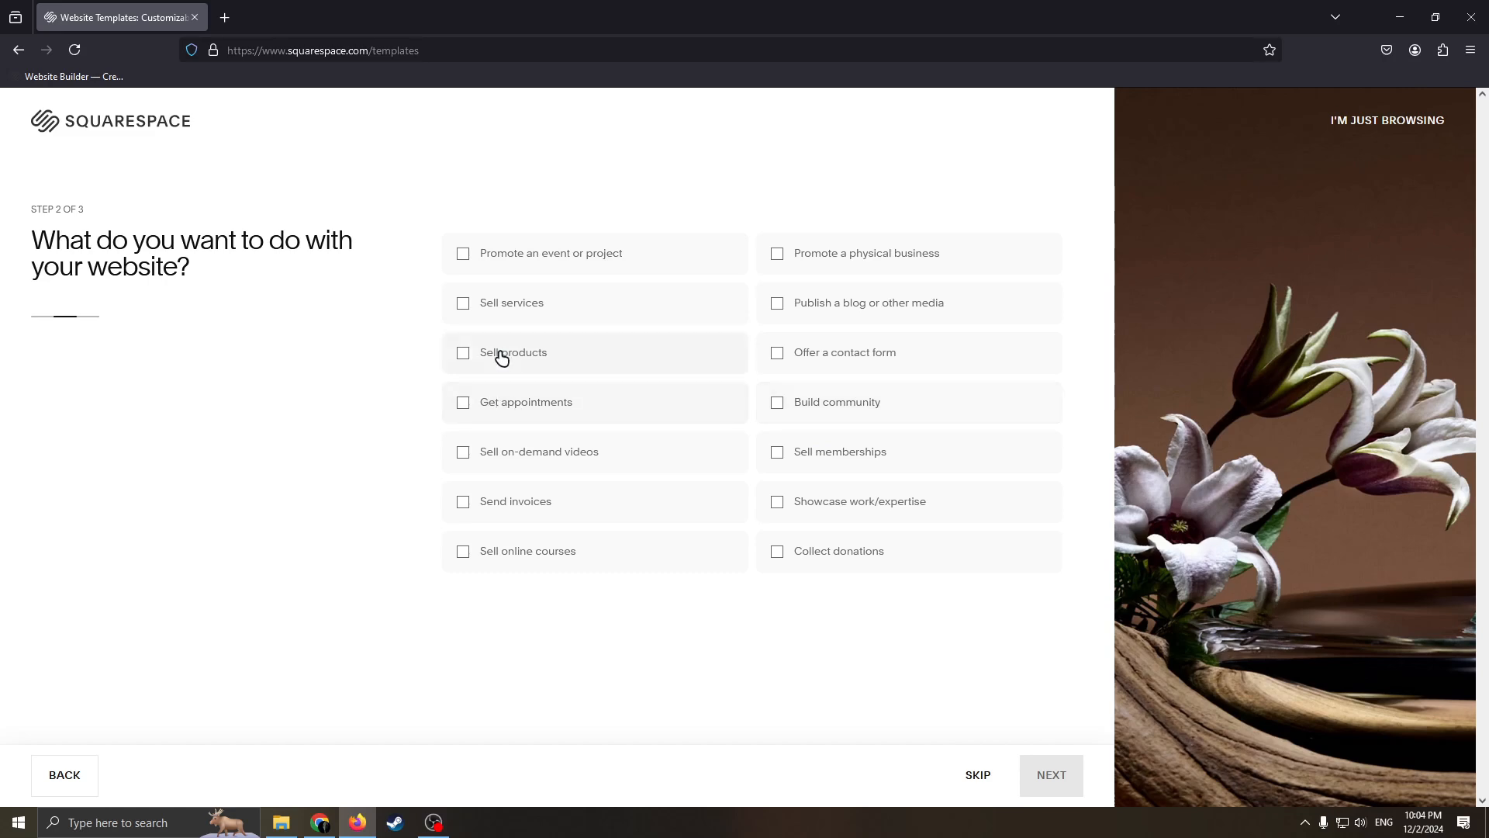
pyautogui.click(461, 305)
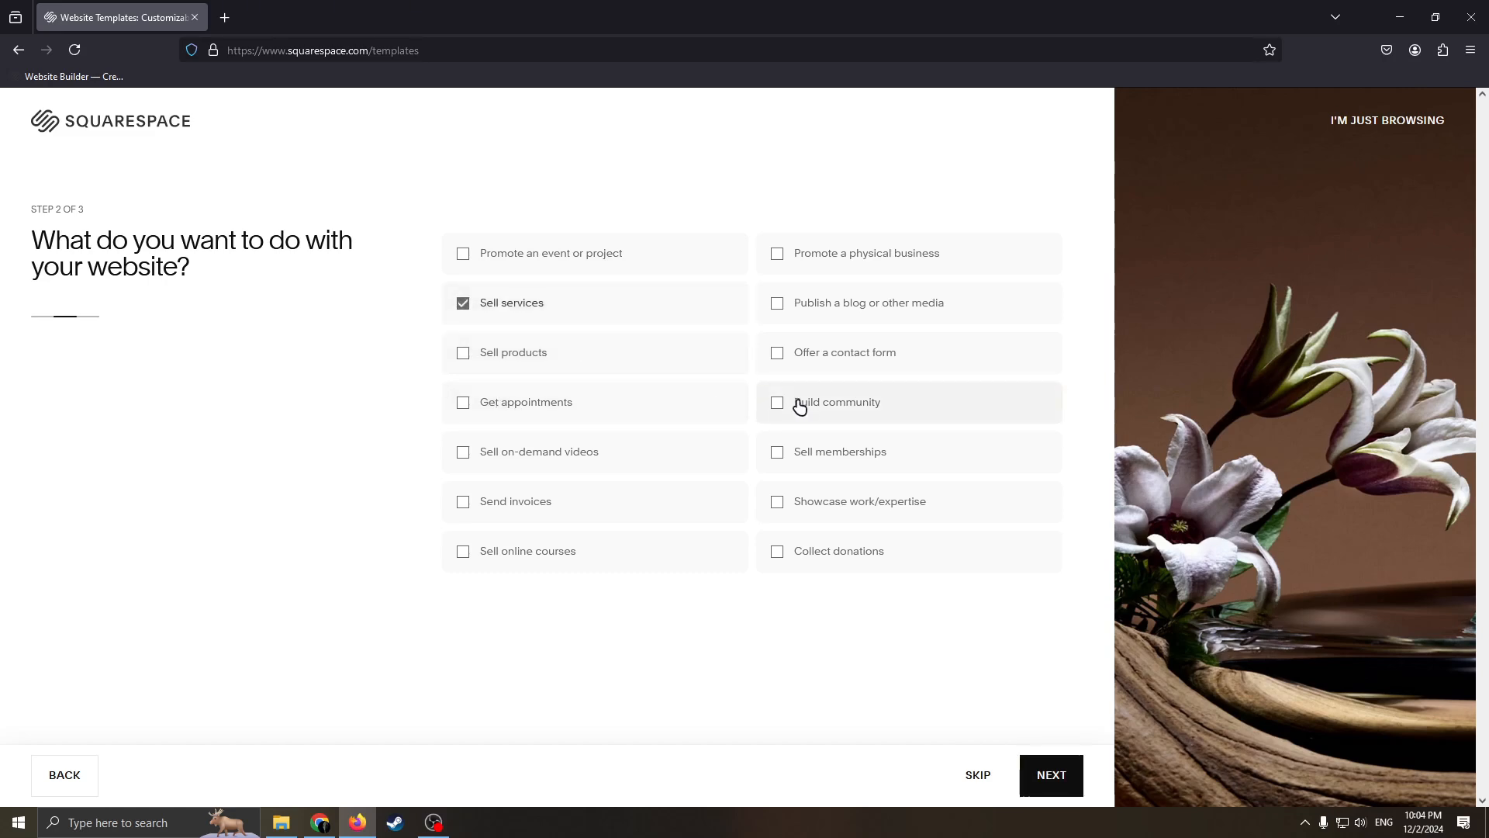
pyautogui.click(782, 307)
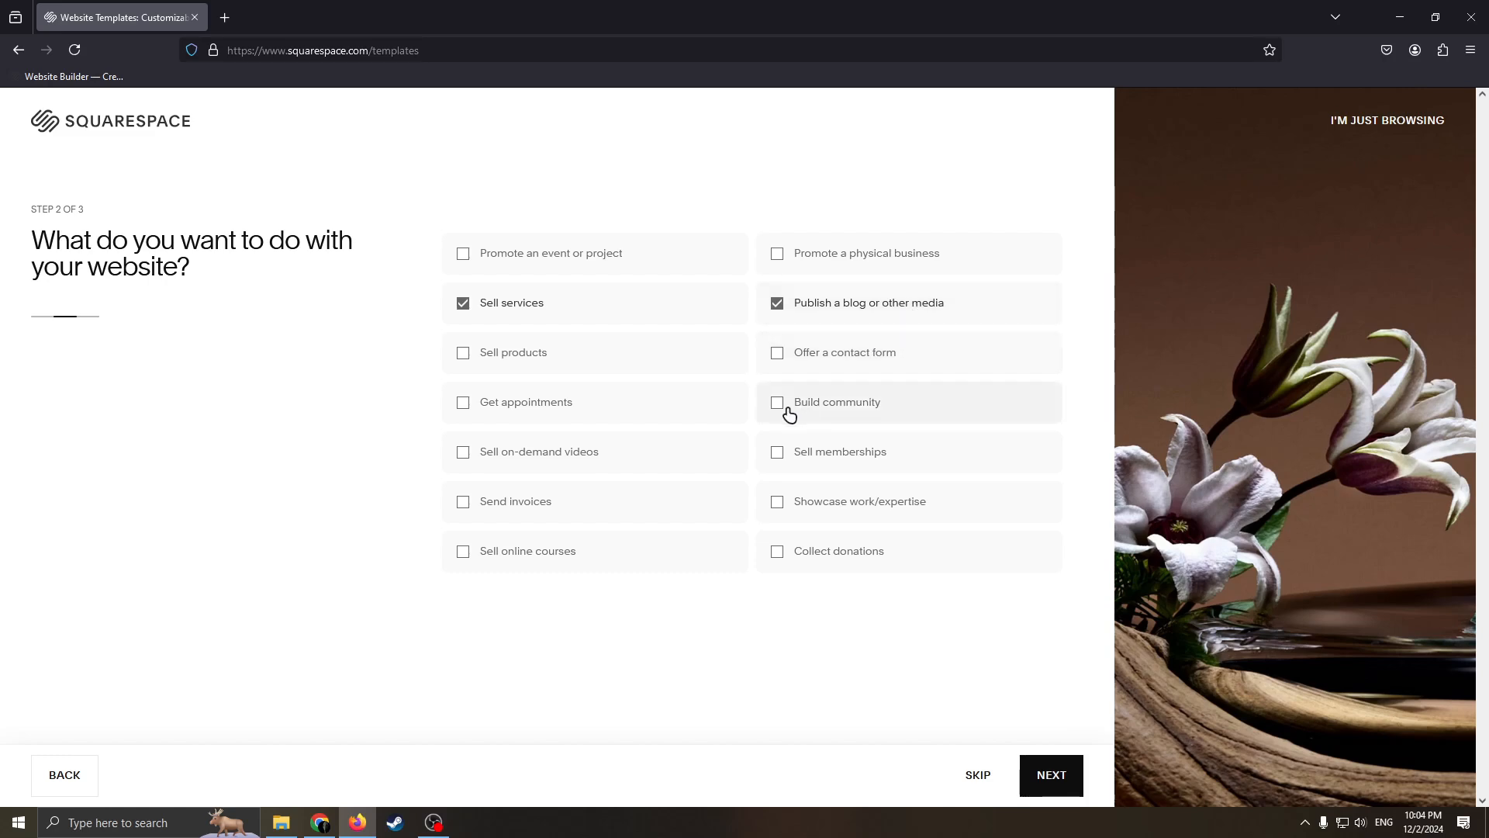
pyautogui.click(770, 564)
pyautogui.click(783, 503)
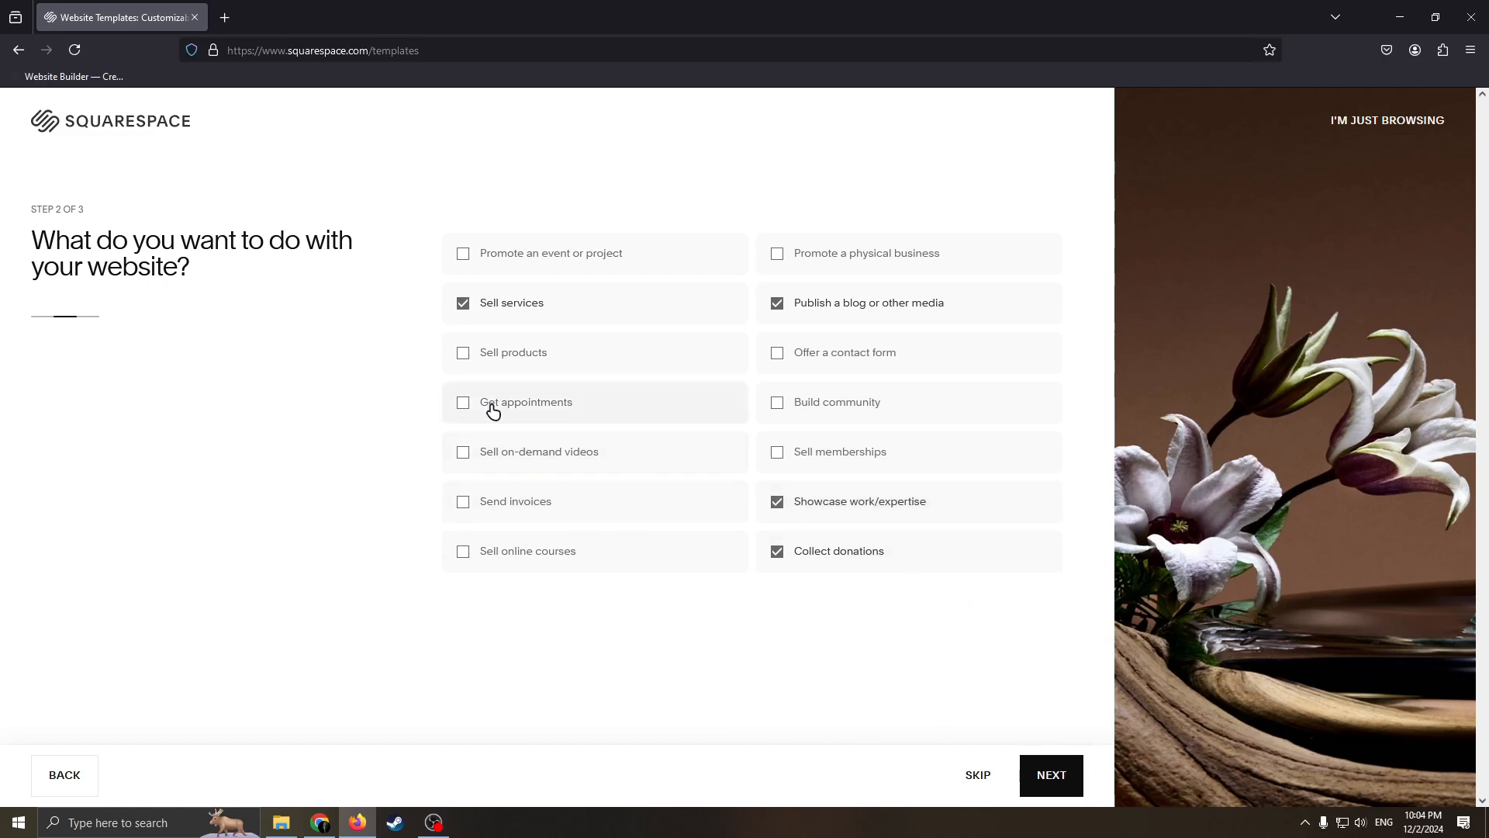
pyautogui.click(1043, 772)
# Choose browsing the designer templates as the way to start building the website.
pyautogui.moveTo(379, 290); pyautogui.dragTo(224, 250)
pyautogui.click(347, 280)
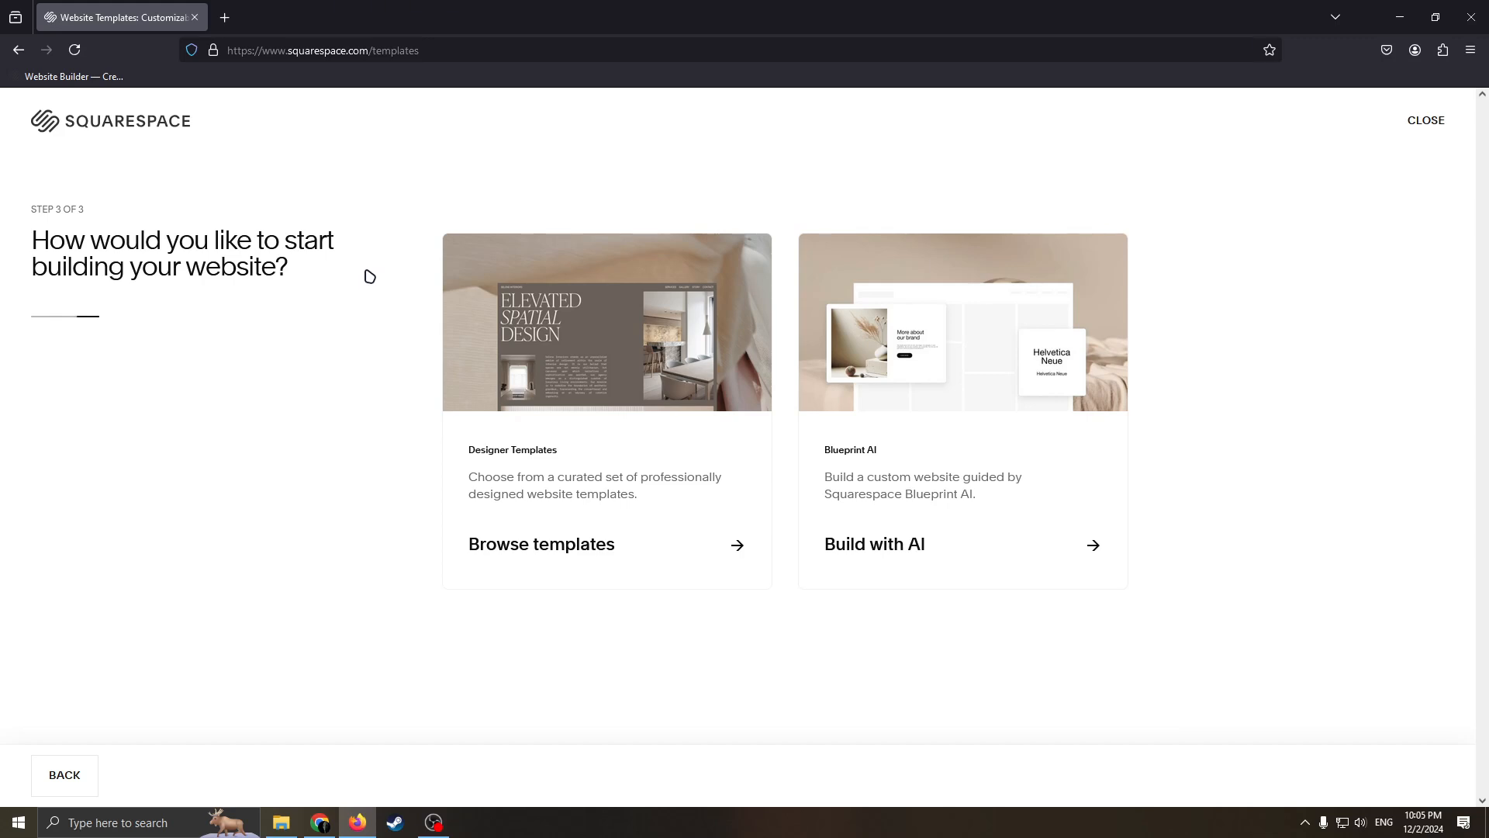
pyautogui.click(615, 364)
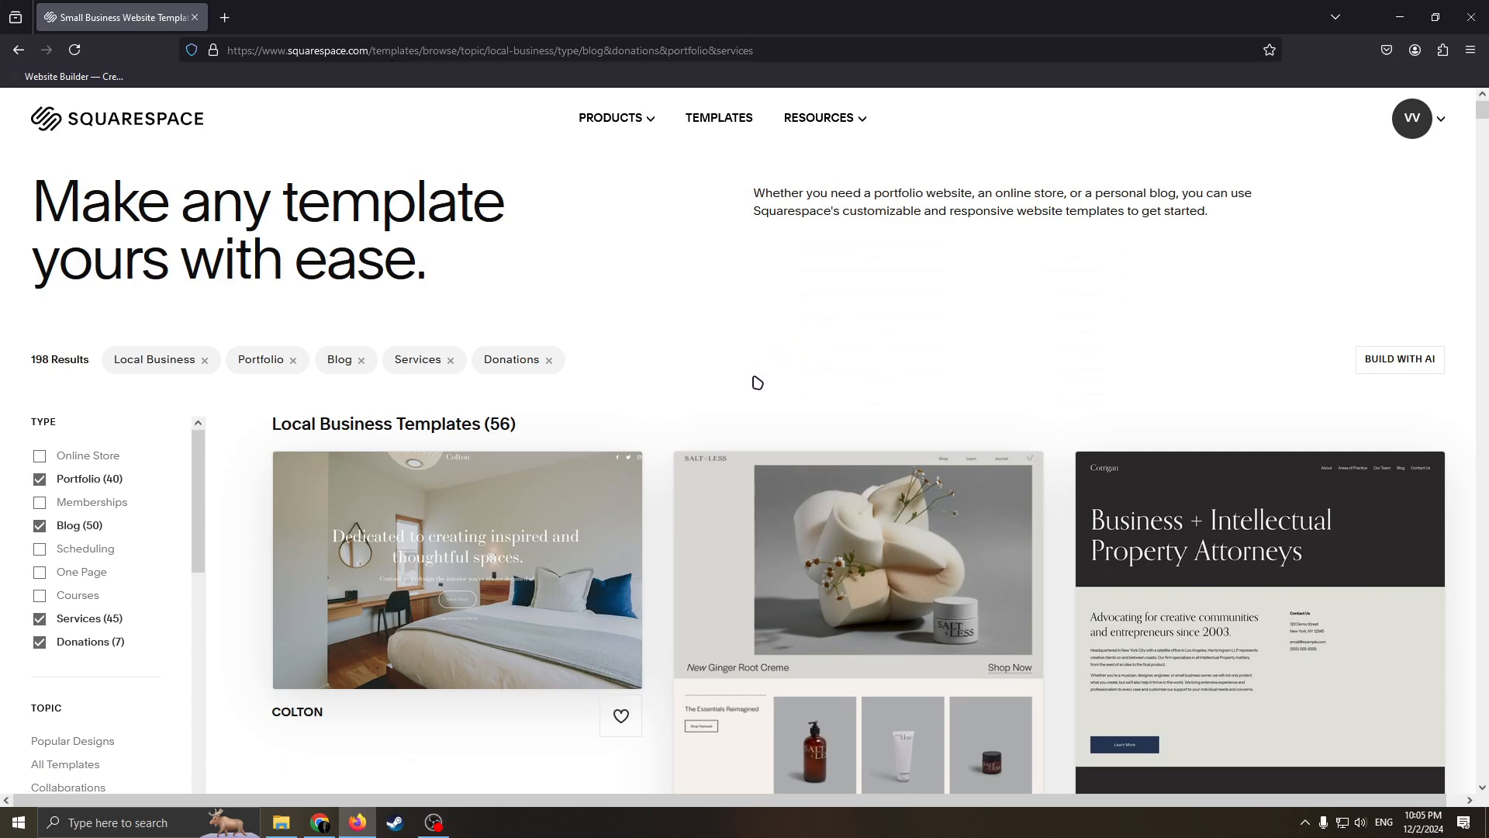
# Look through the Local Business templates offered for the chosen website goals.
pyautogui.scroll(-3, 758, 383)
pyautogui.scroll(3, 360, 468)
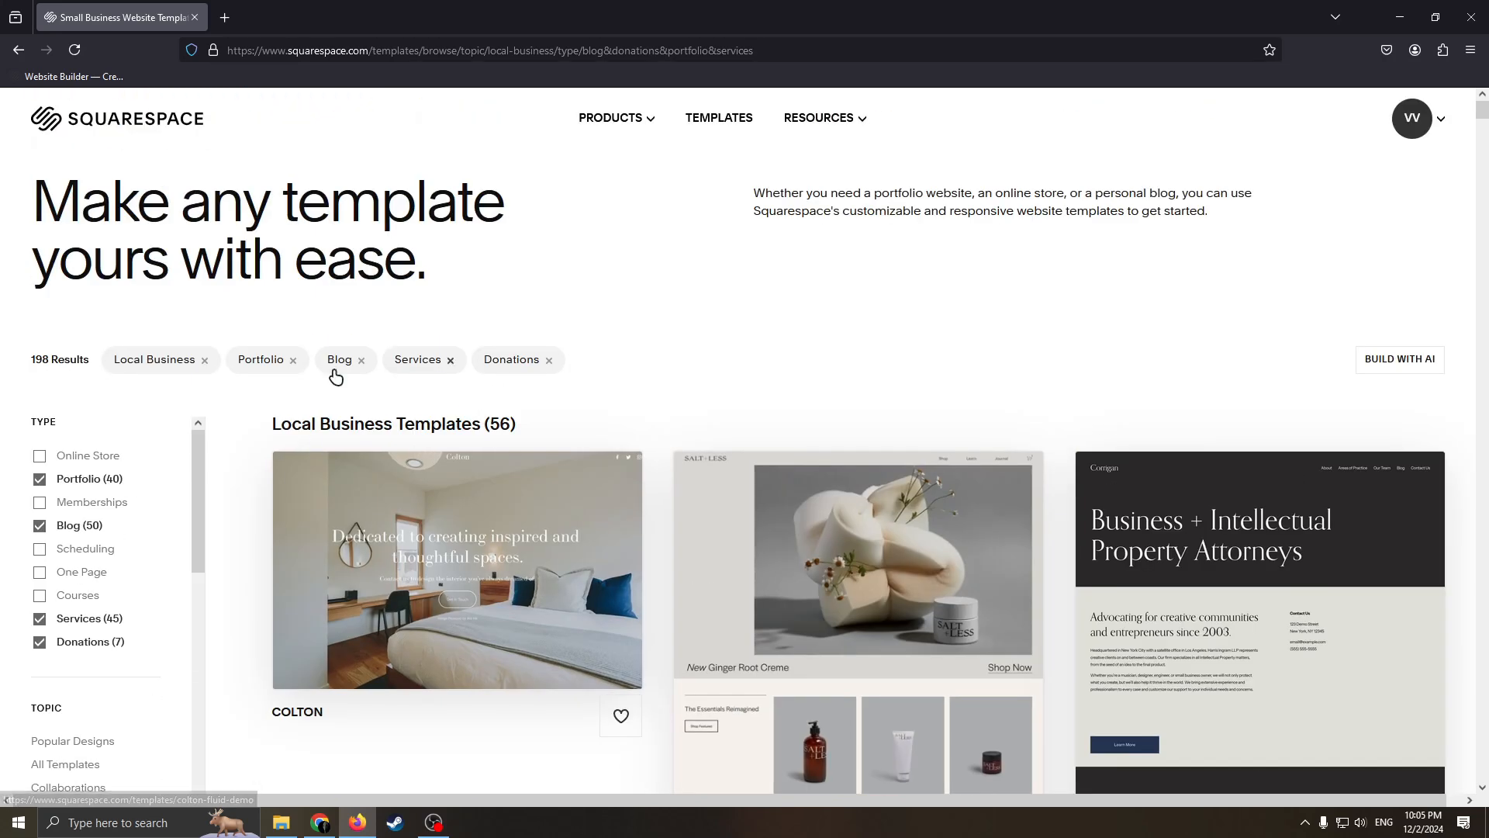
pyautogui.moveTo(137, 205); pyautogui.dragTo(271, 206)
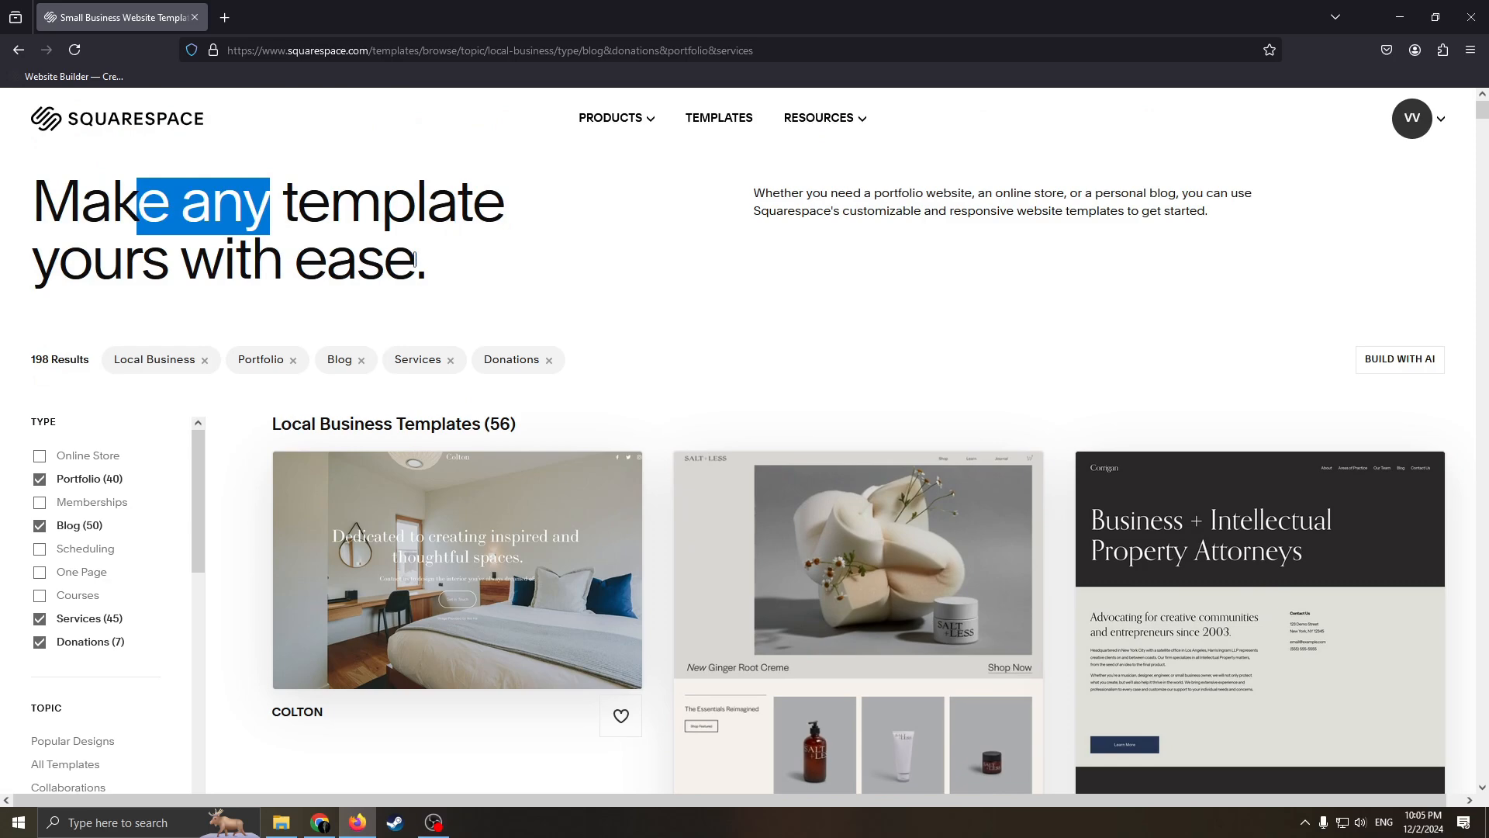
pyautogui.moveTo(415, 260)
pyautogui.mouseDown()
pyautogui.moveTo(103, 205)
pyautogui.moveTo(414, 250)
pyautogui.mouseUp()
pyautogui.click(147, 209)
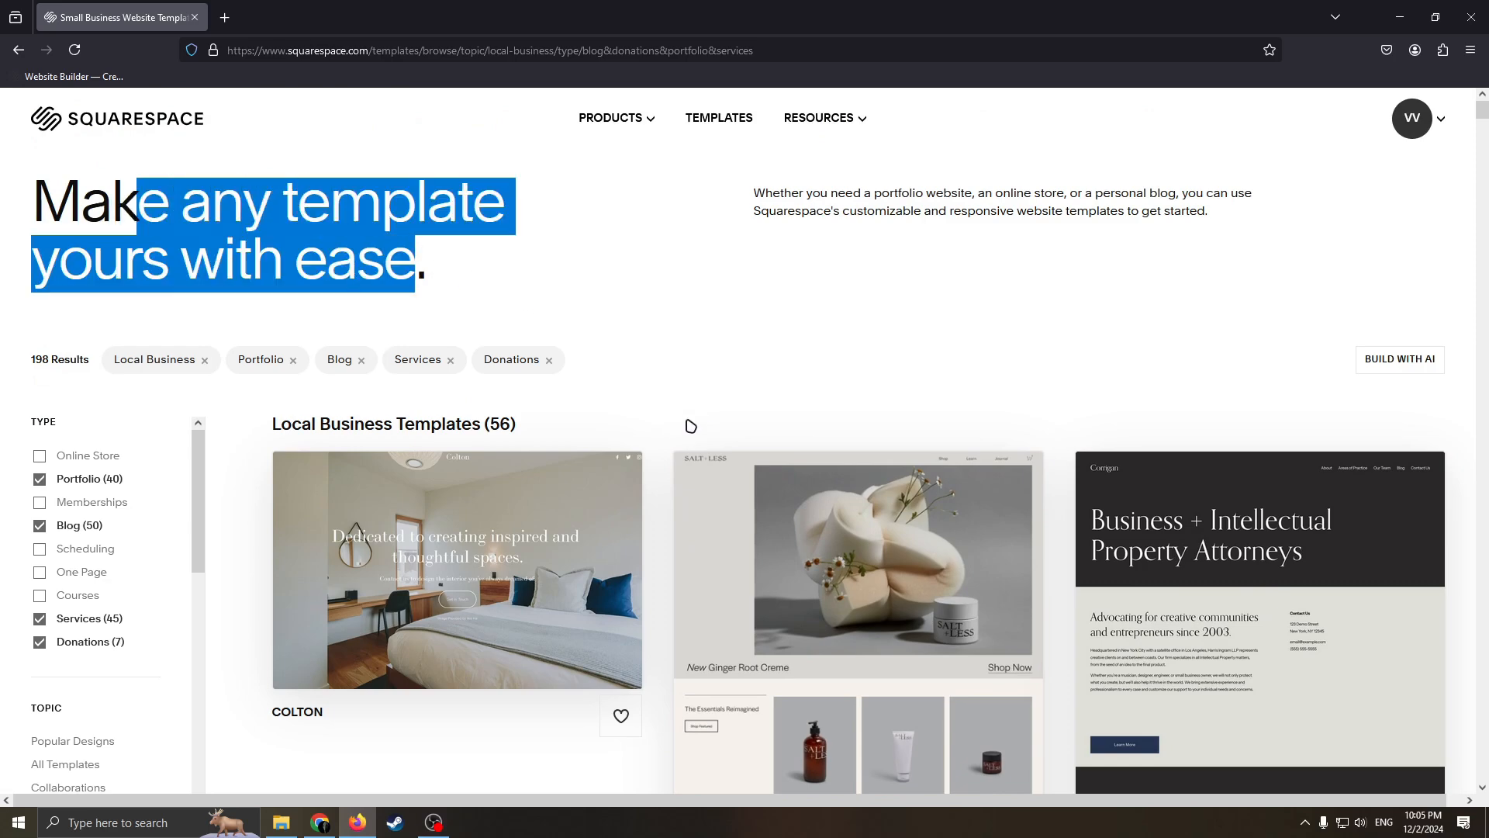
pyautogui.scroll(-4, 736, 422)
pyautogui.scroll(2, 1031, 403)
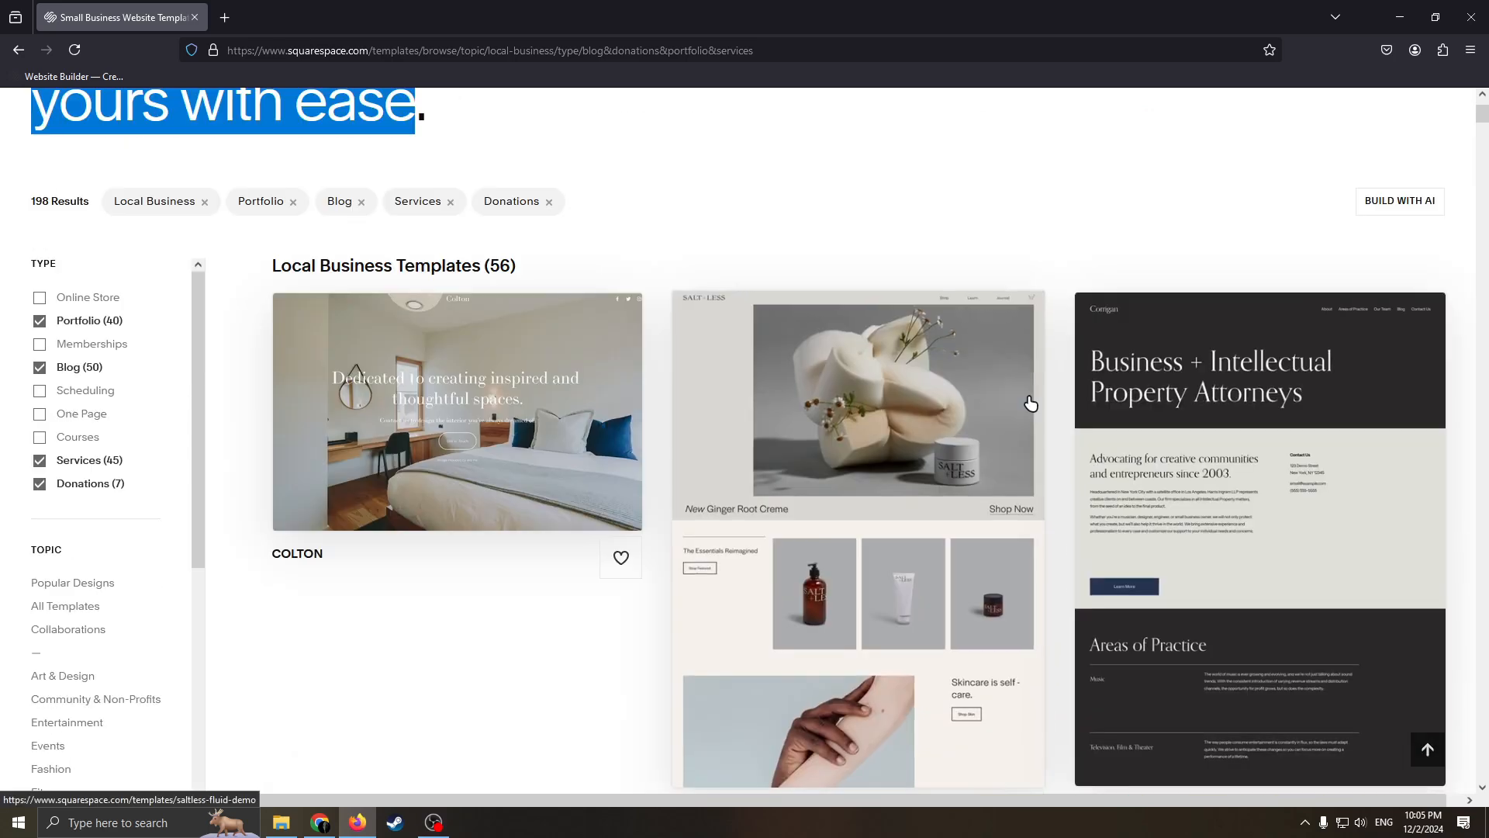
pyautogui.scroll(-4, 1031, 403)
pyautogui.scroll(5, 921, 422)
pyautogui.scroll(-1, 760, 408)
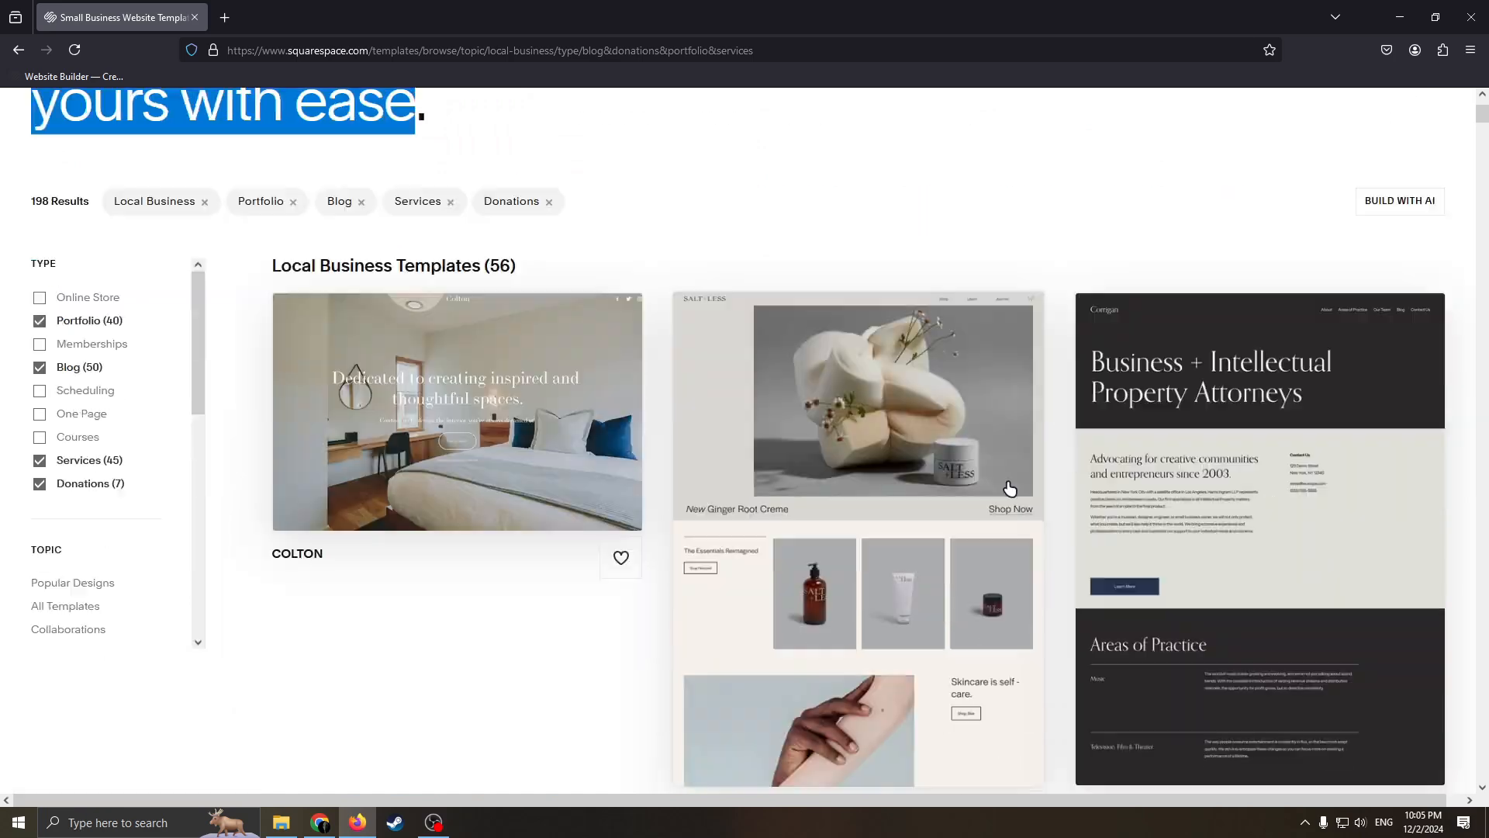
pyautogui.scroll(-5, 864, 462)
pyautogui.scroll(4, 671, 442)
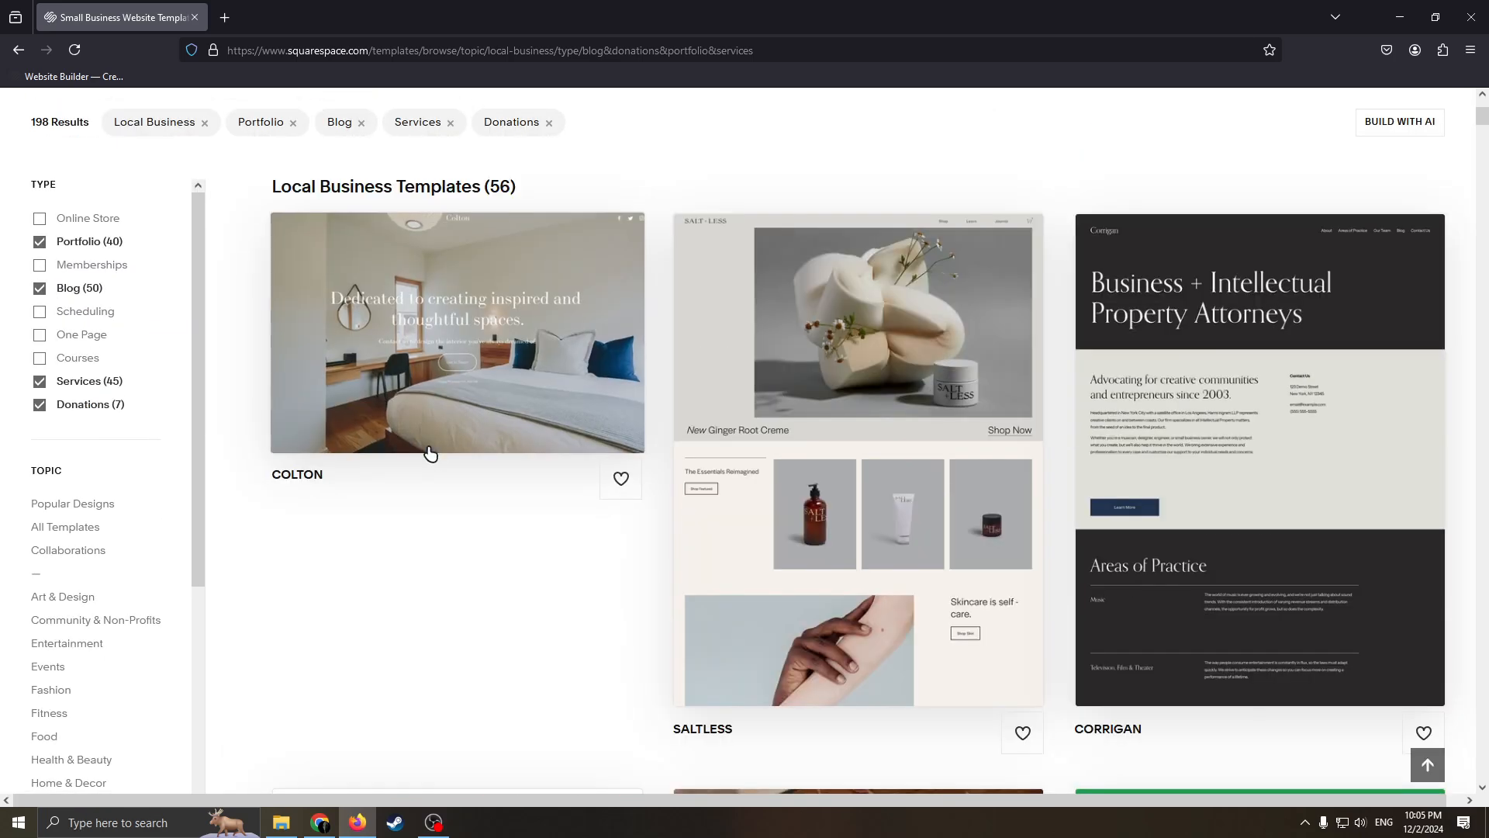
pyautogui.scroll(3, 430, 454)
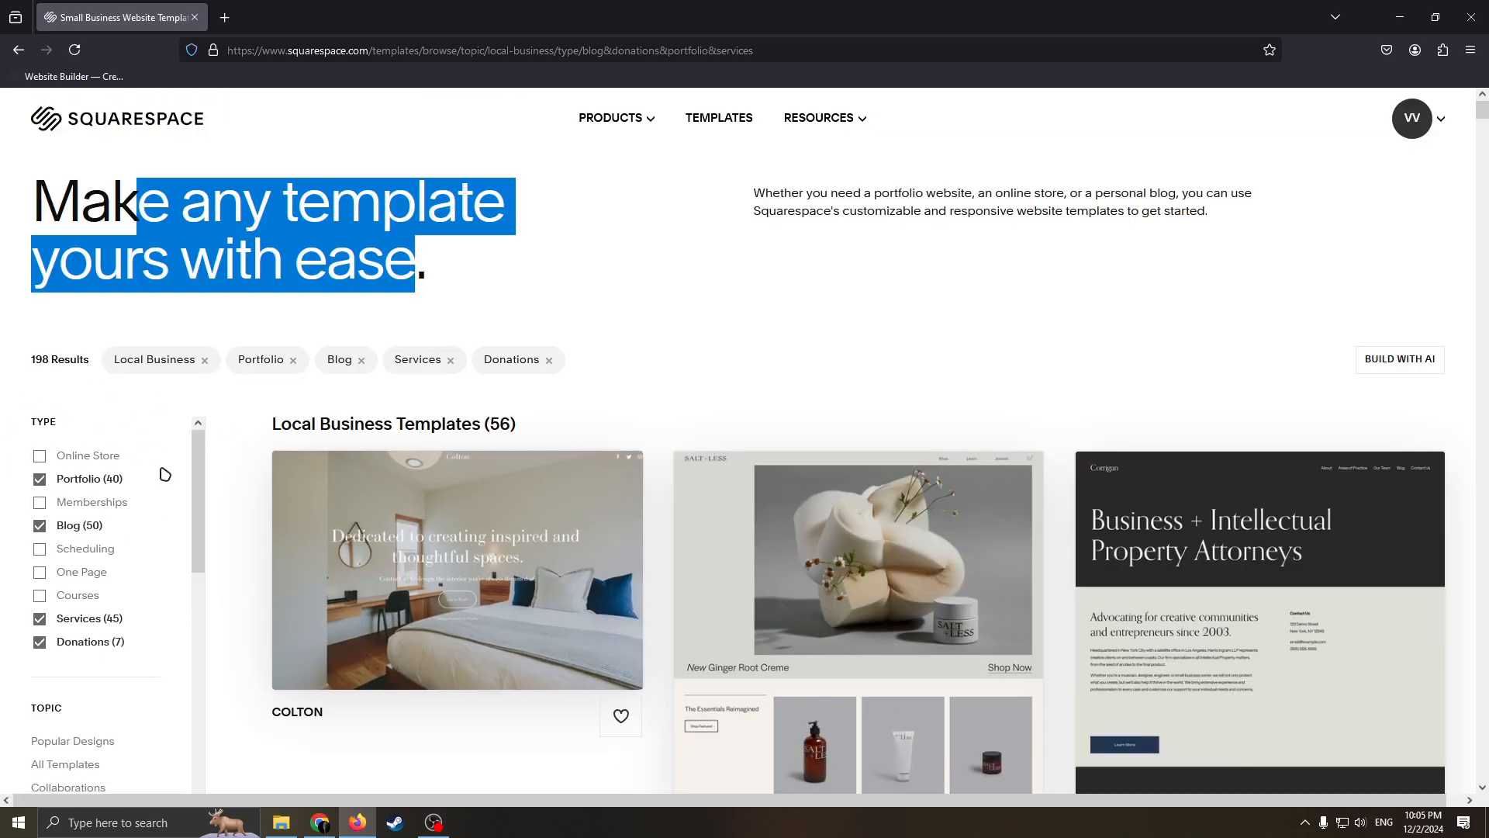
# Adjust the template type filters by clearing Portfolio and Donations and adding One Page.
pyautogui.click(47, 479)
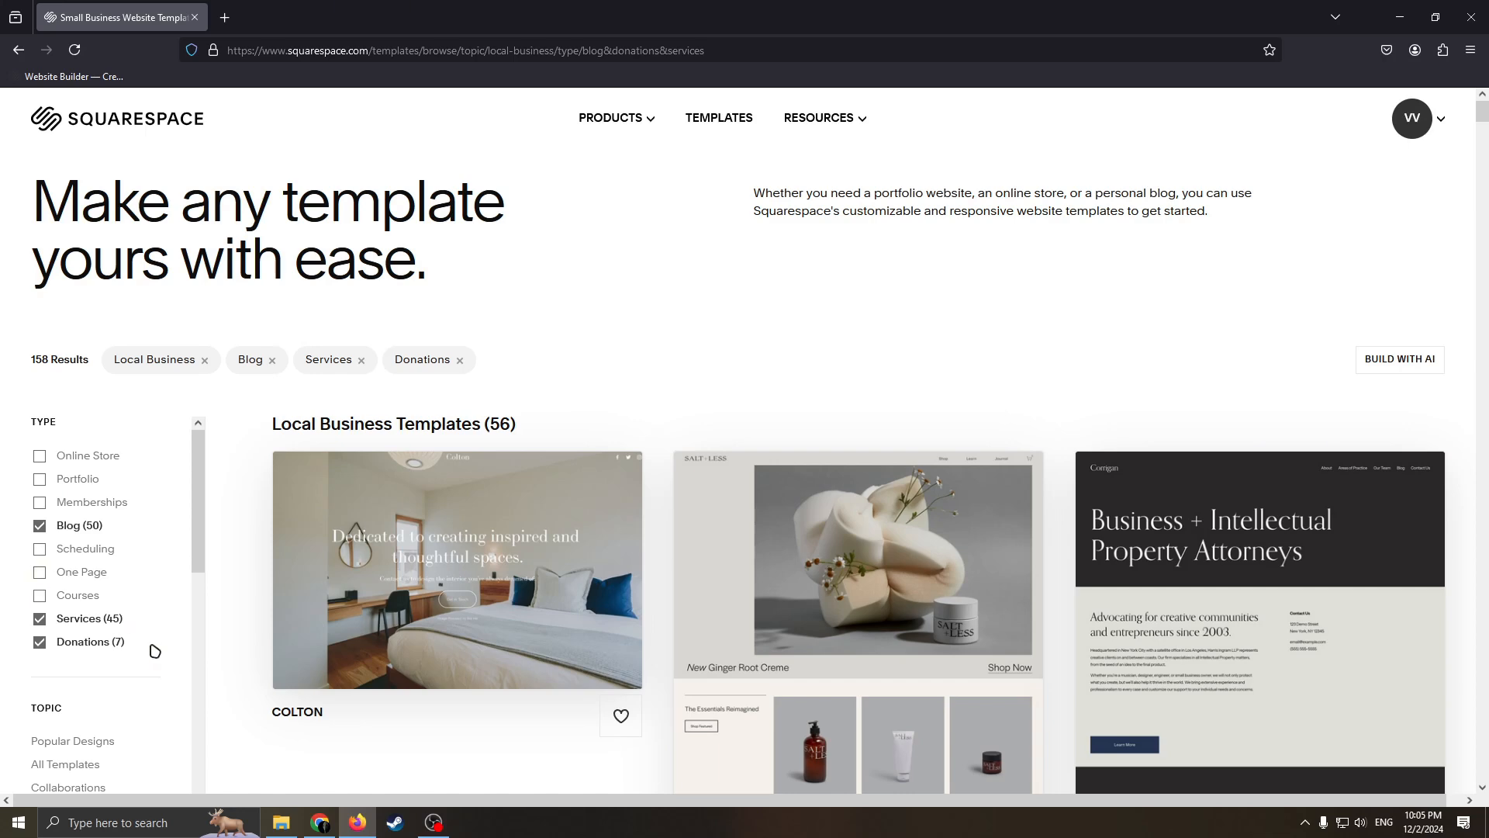
pyautogui.click(40, 574)
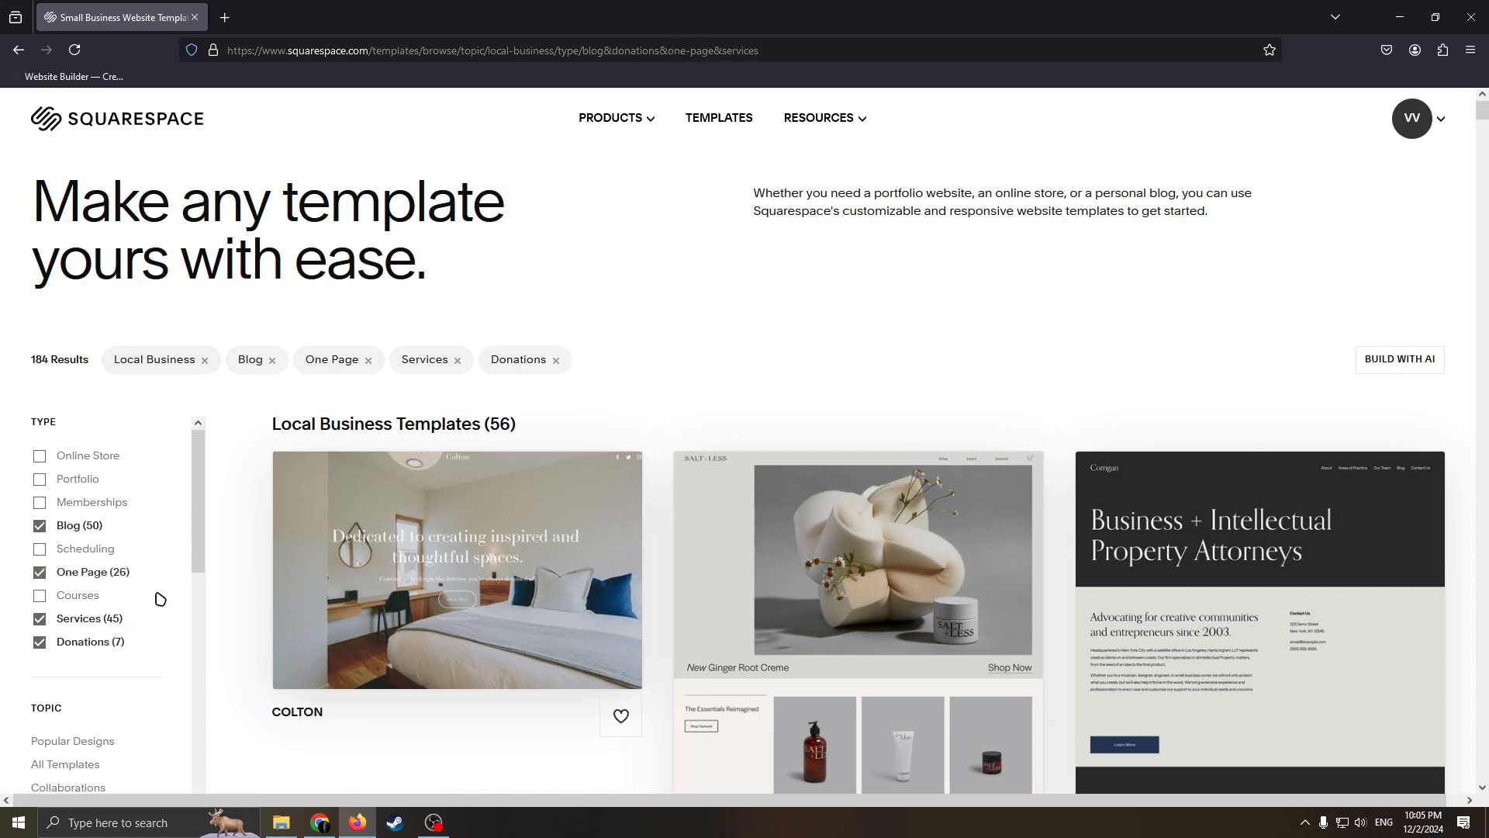
pyautogui.scroll(-1, 119, 609)
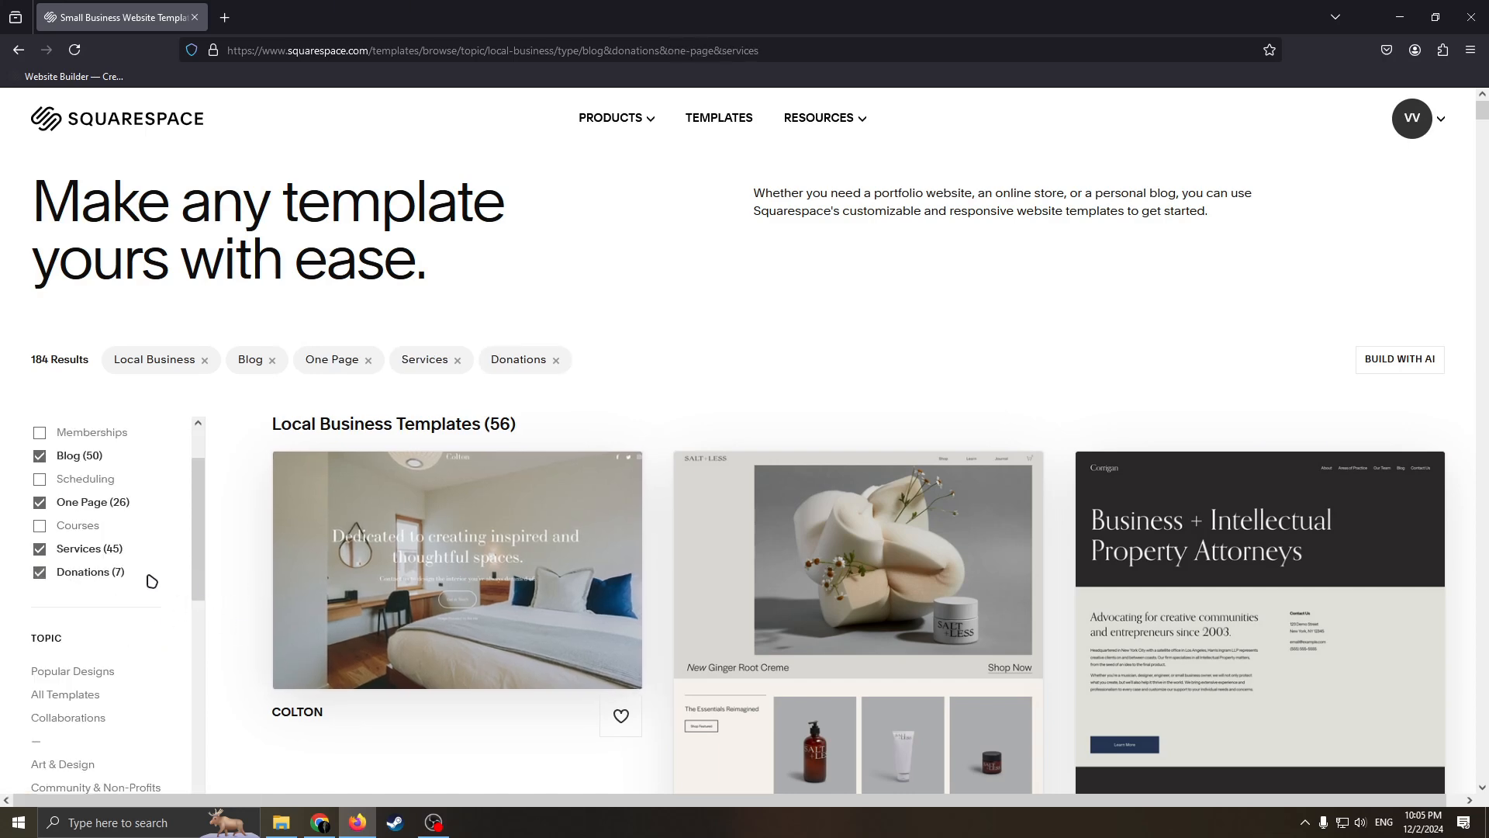
pyautogui.scroll(1, 151, 580)
pyautogui.click(40, 643)
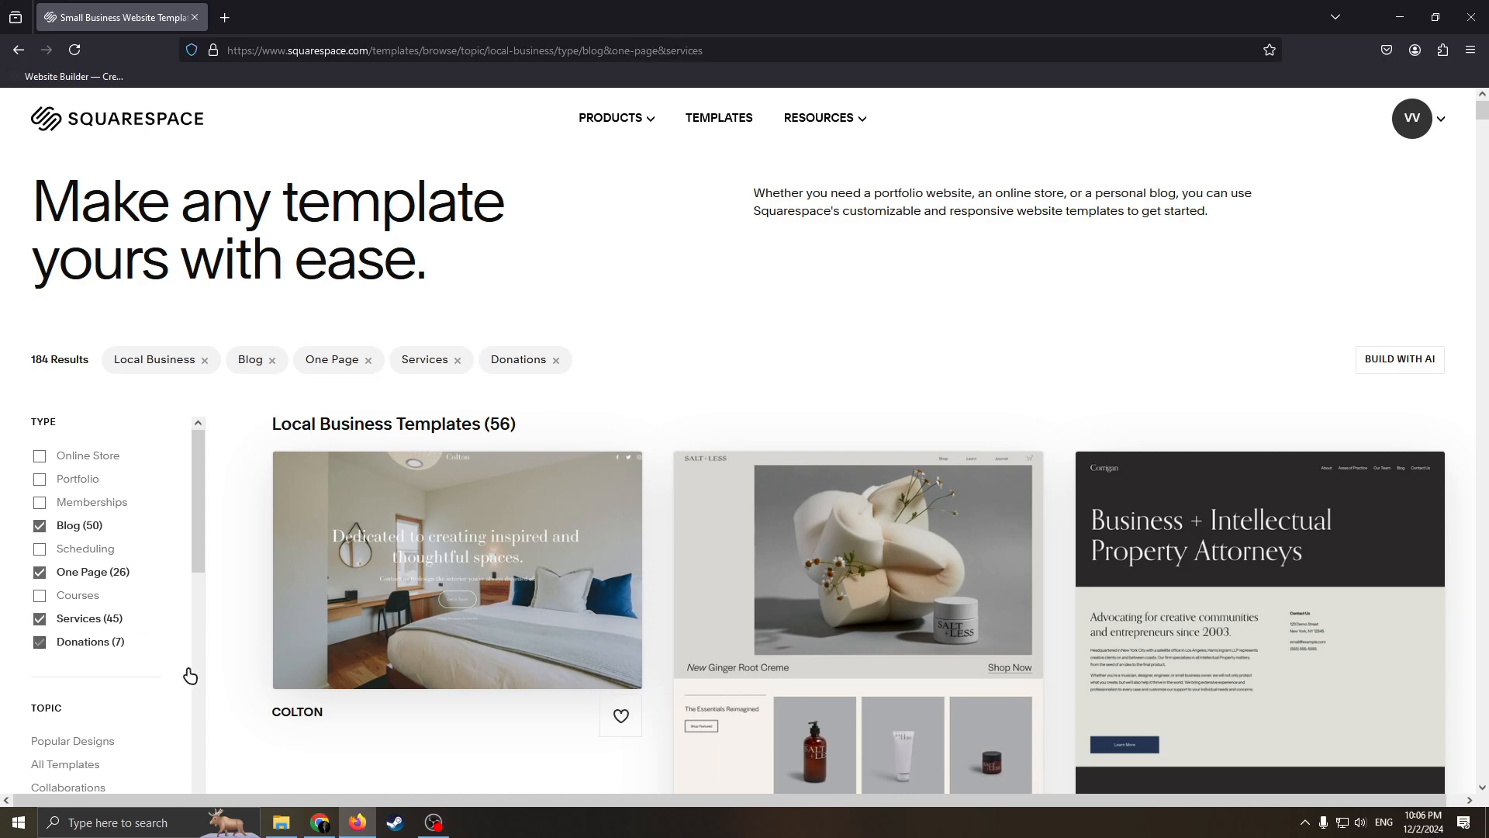
# Examine the topic list and compare the templates matching the Blog, One Page and Services filters.
pyautogui.scroll(-7, 112, 590)
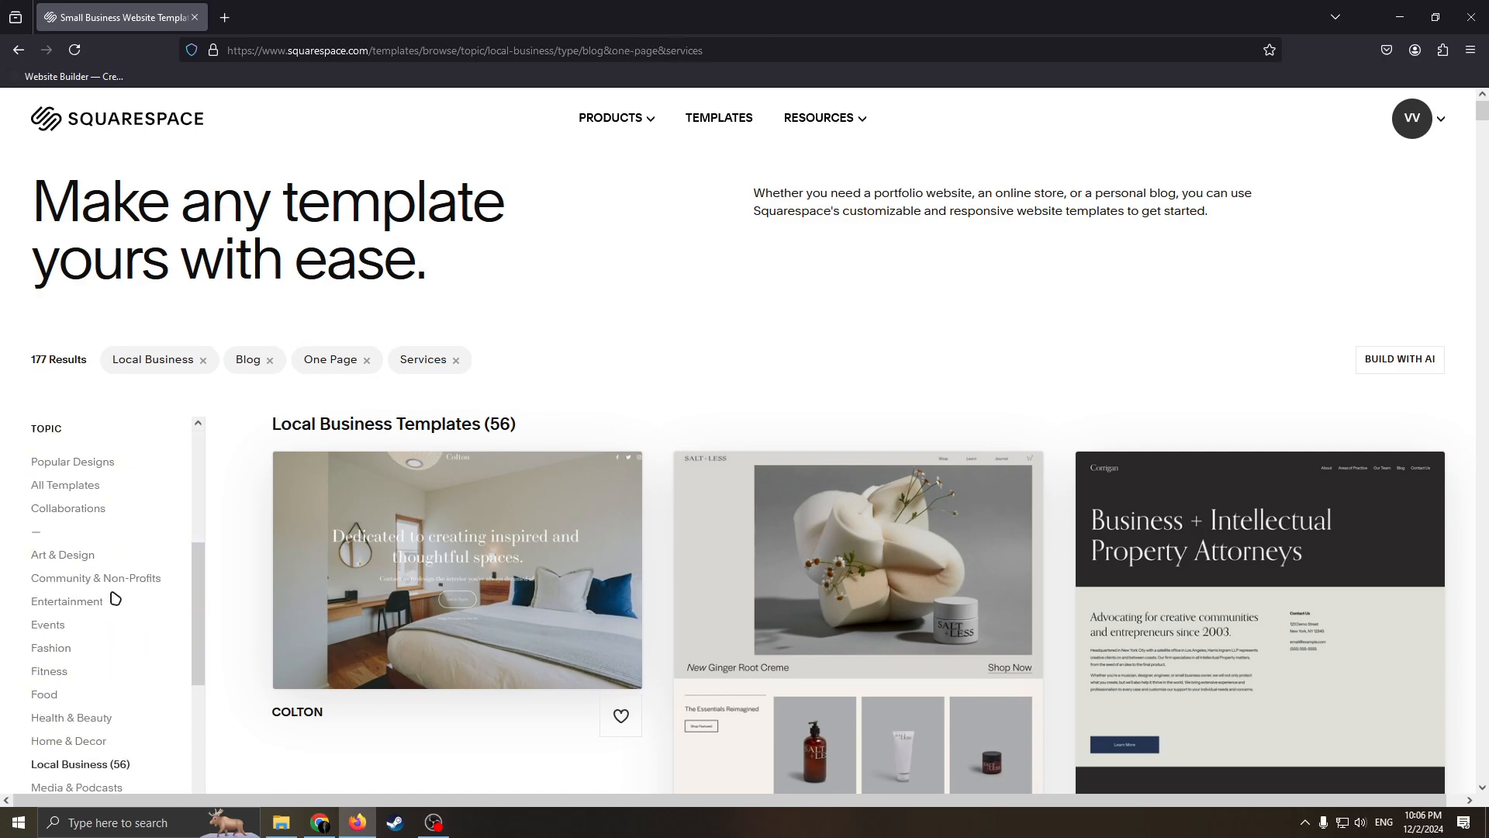
pyautogui.scroll(-1, 280, 570)
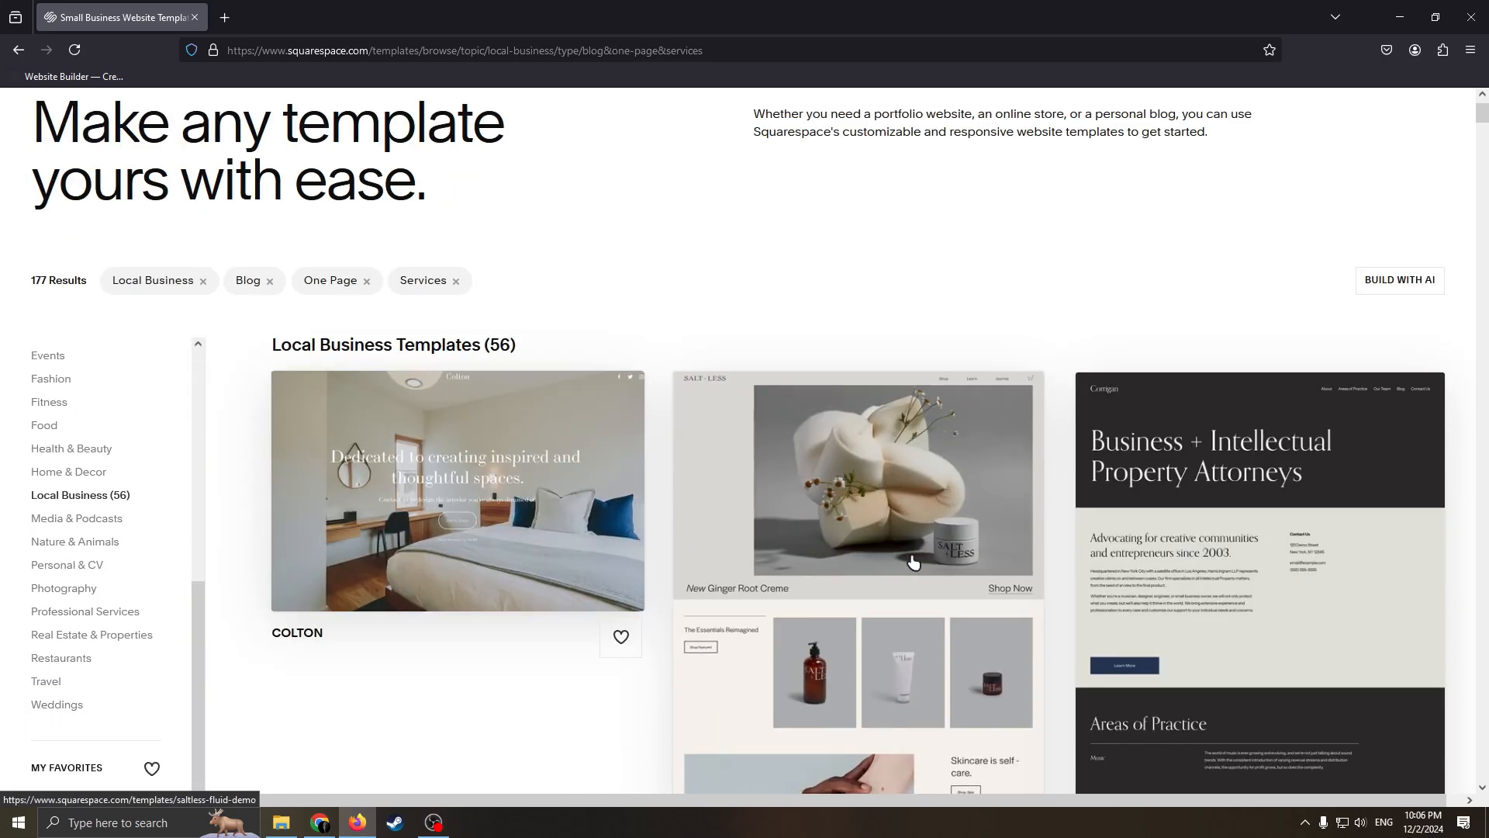
pyautogui.scroll(-4, 974, 515)
pyautogui.scroll(-2, 587, 512)
pyautogui.scroll(7, 745, 496)
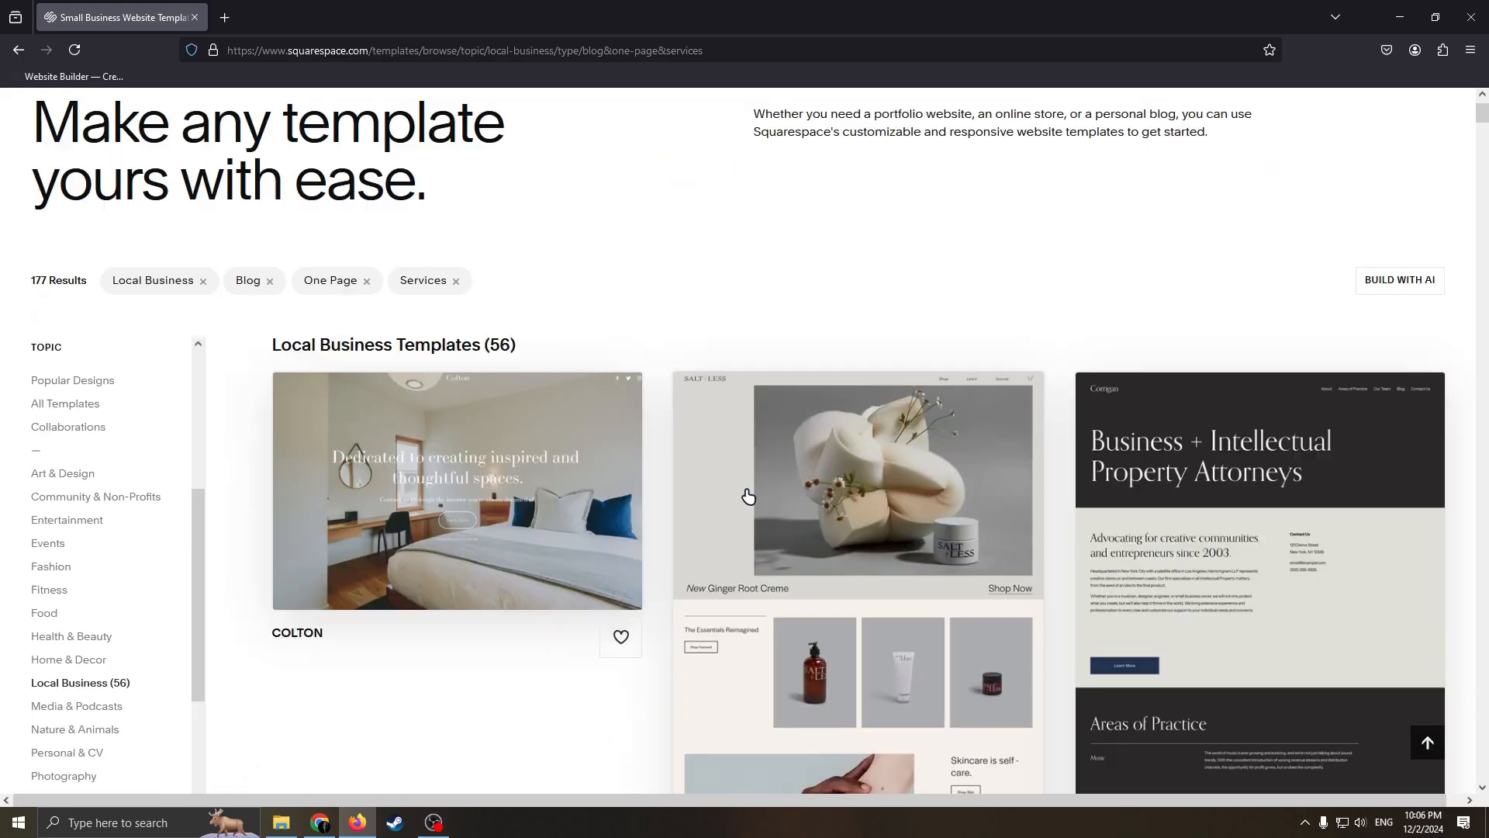
pyautogui.scroll(-7, 572, 403)
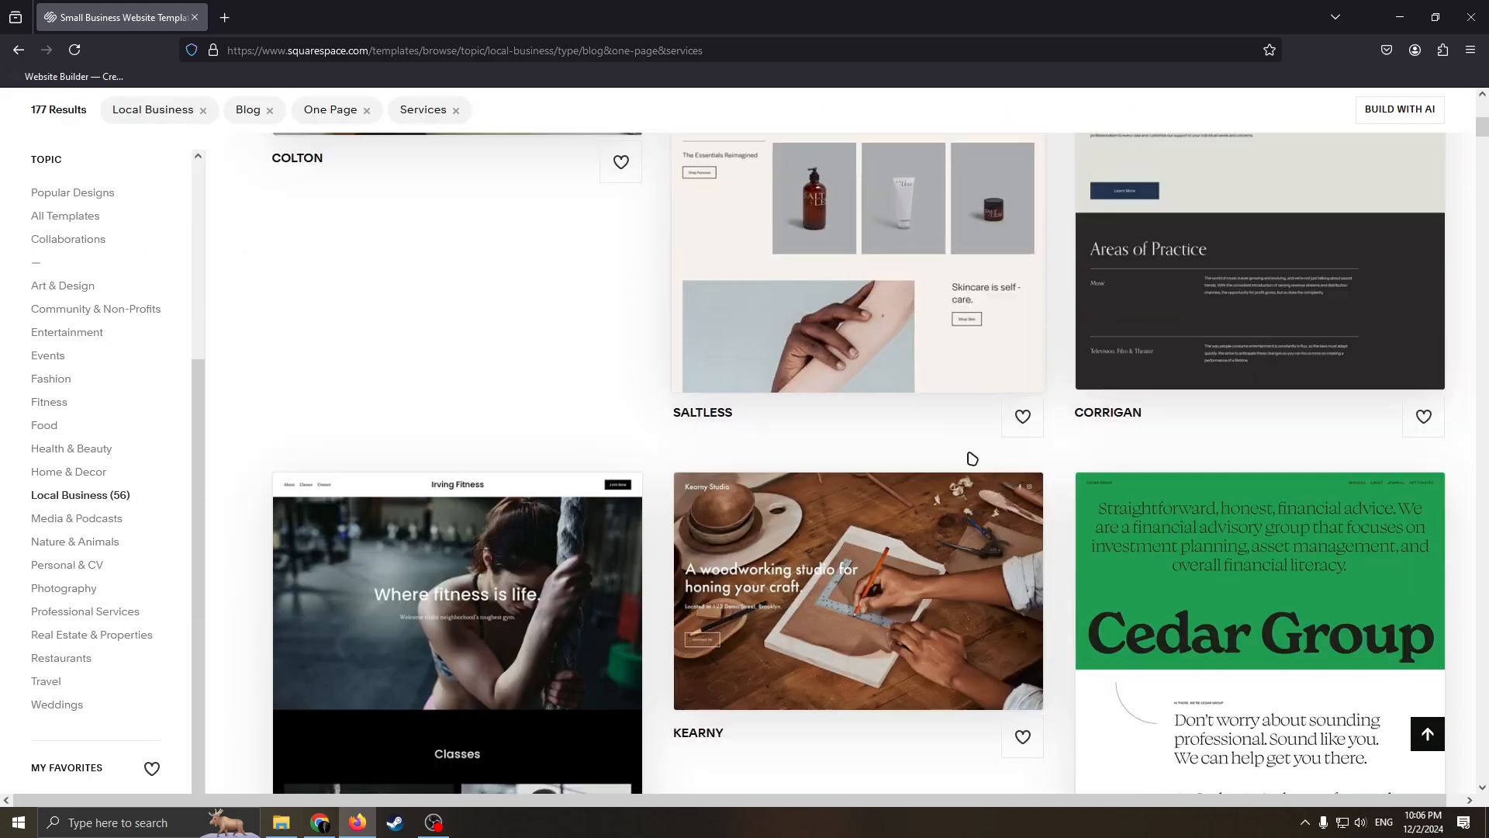
pyautogui.scroll(6, 981, 389)
pyautogui.scroll(-4, 962, 441)
pyautogui.scroll(2, 899, 443)
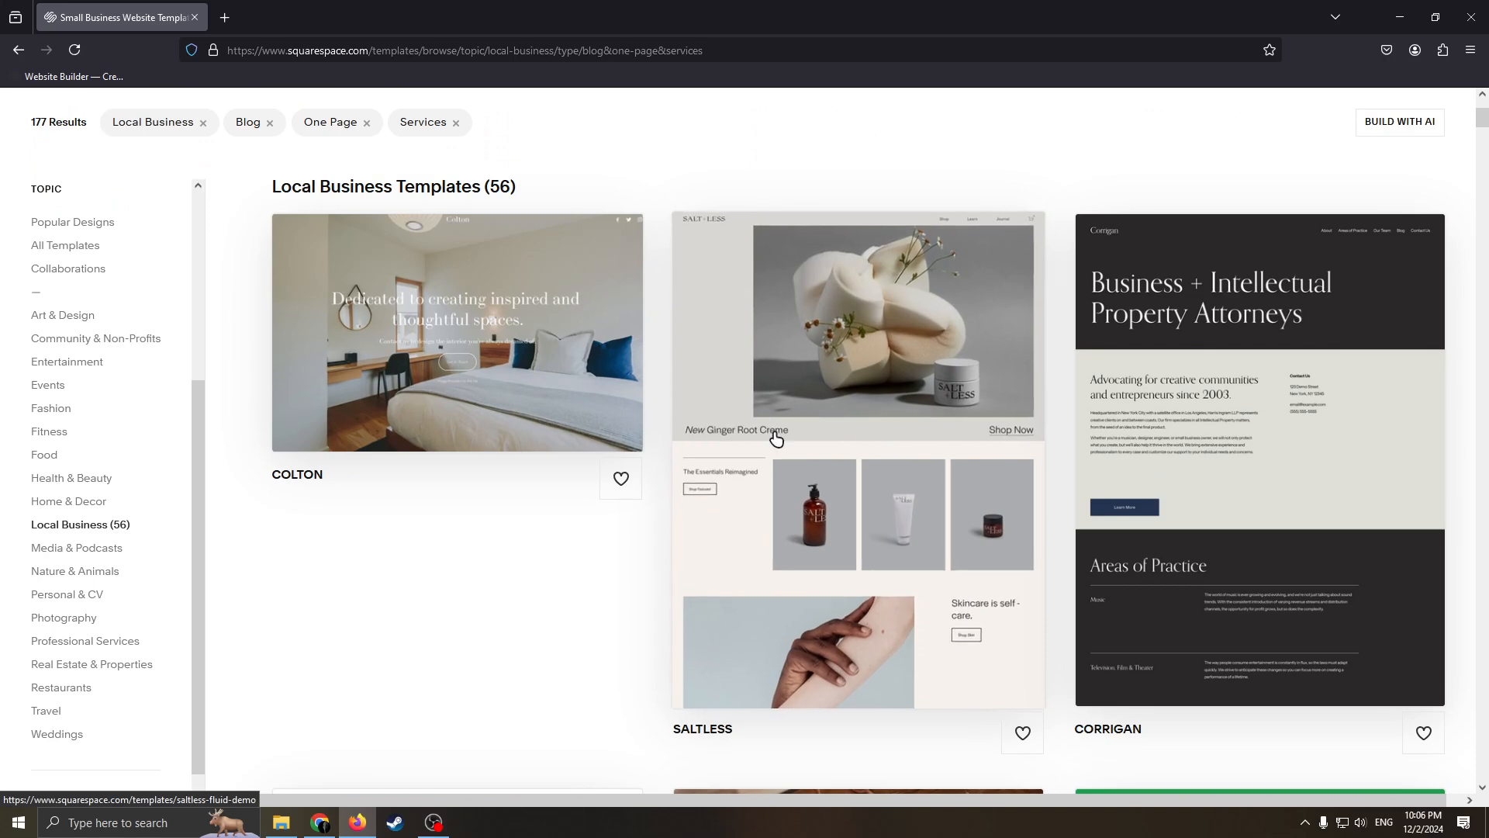
pyautogui.scroll(-2, 954, 556)
pyautogui.scroll(4, 799, 536)
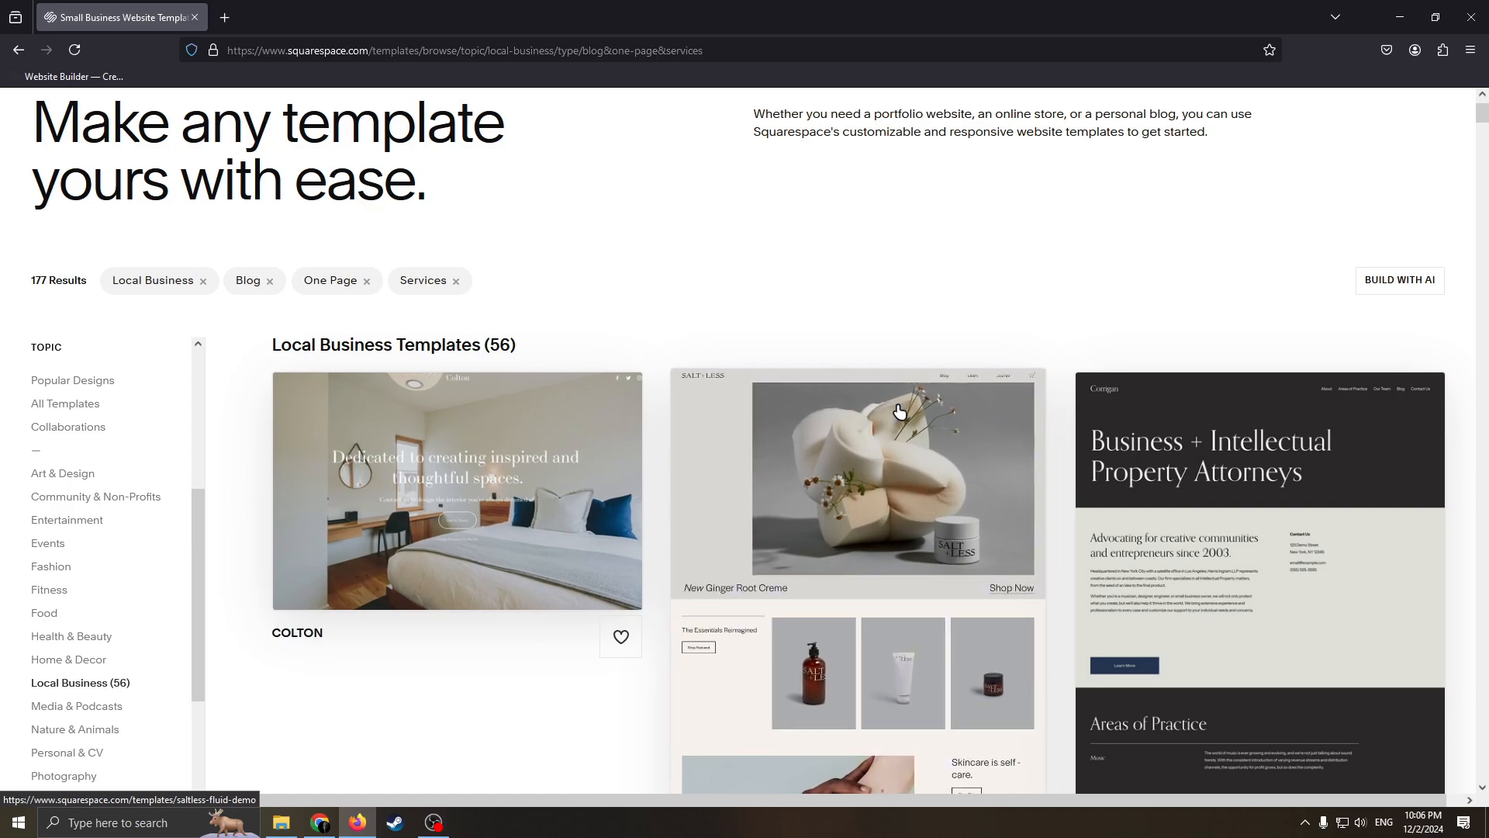
pyautogui.scroll(-8, 931, 466)
pyautogui.scroll(10, 948, 425)
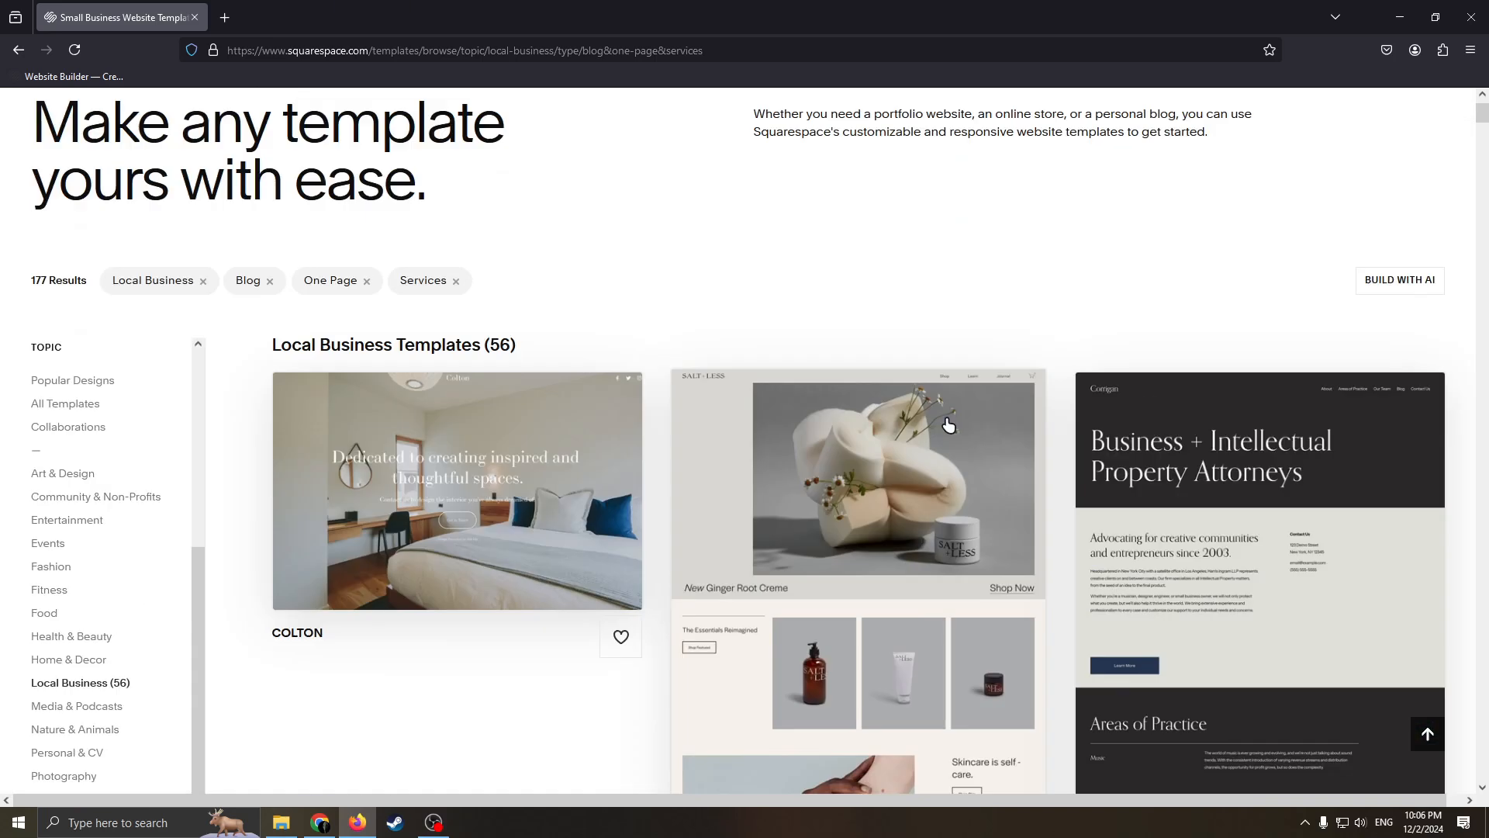
pyautogui.scroll(1, 949, 425)
pyautogui.scroll(-2, 1068, 465)
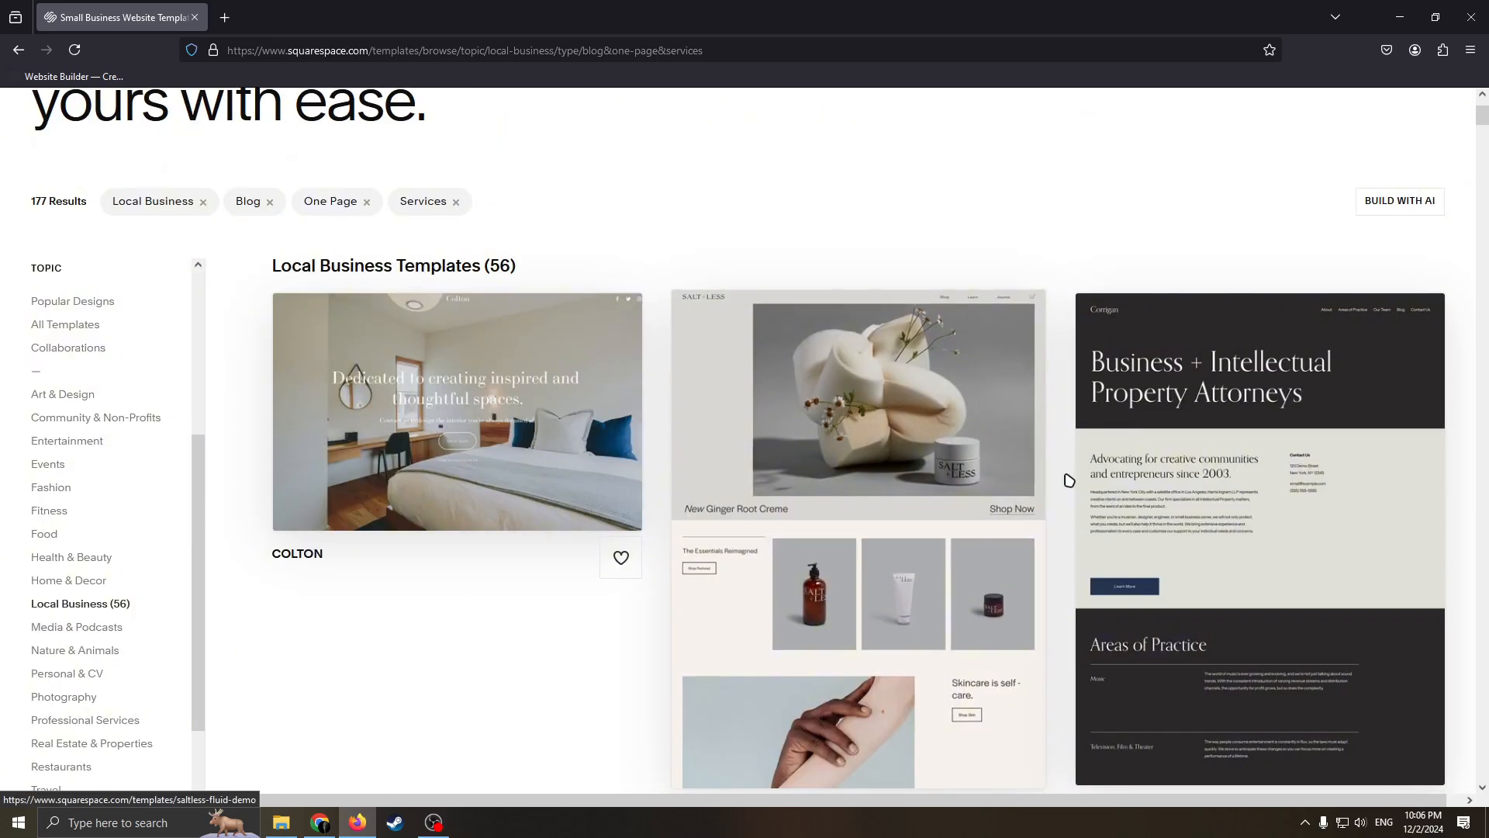
pyautogui.scroll(-6, 1086, 543)
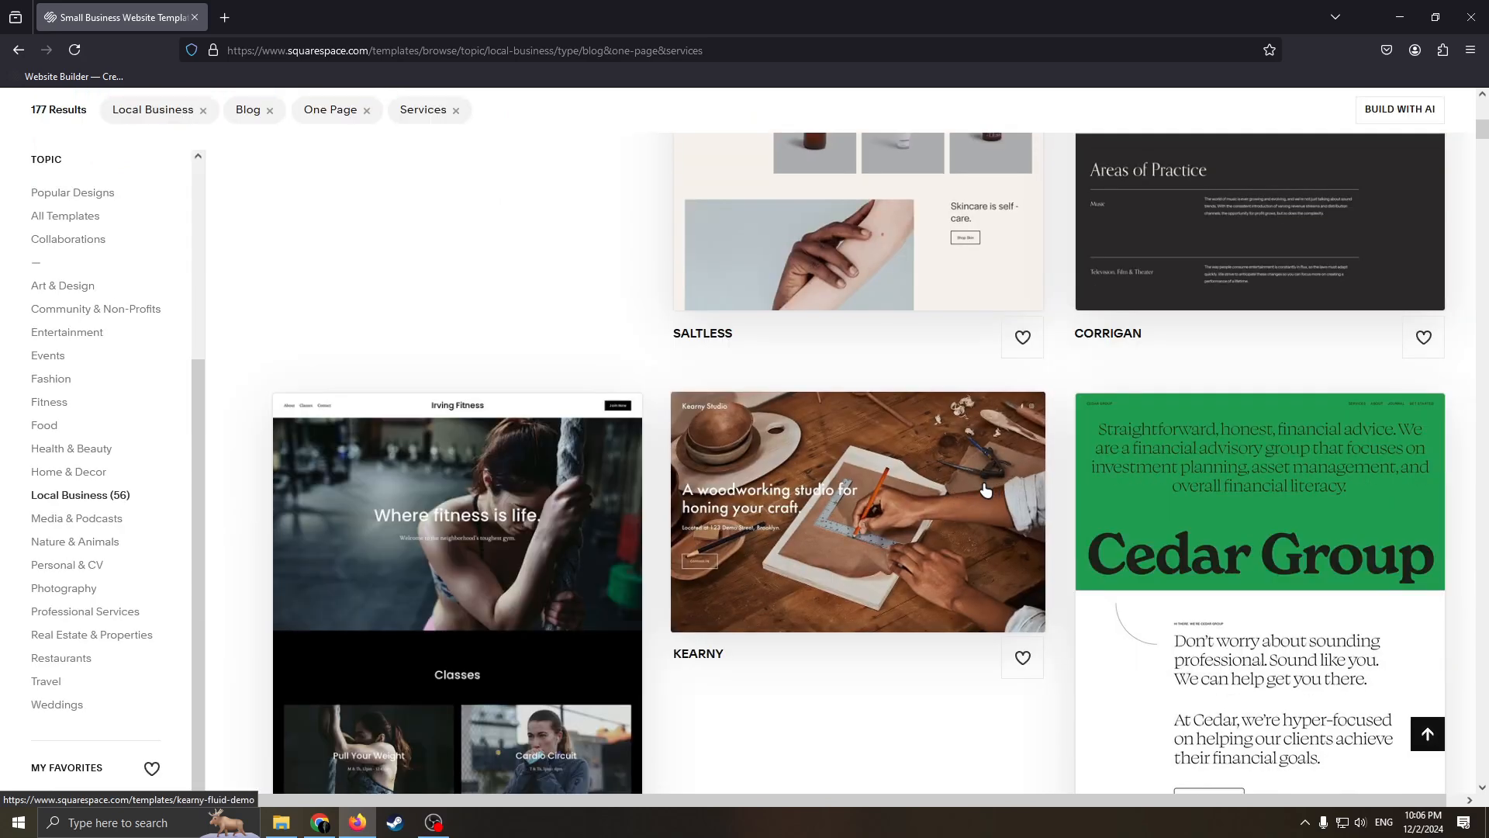
pyautogui.scroll(7, 985, 490)
pyautogui.scroll(-2, 801, 513)
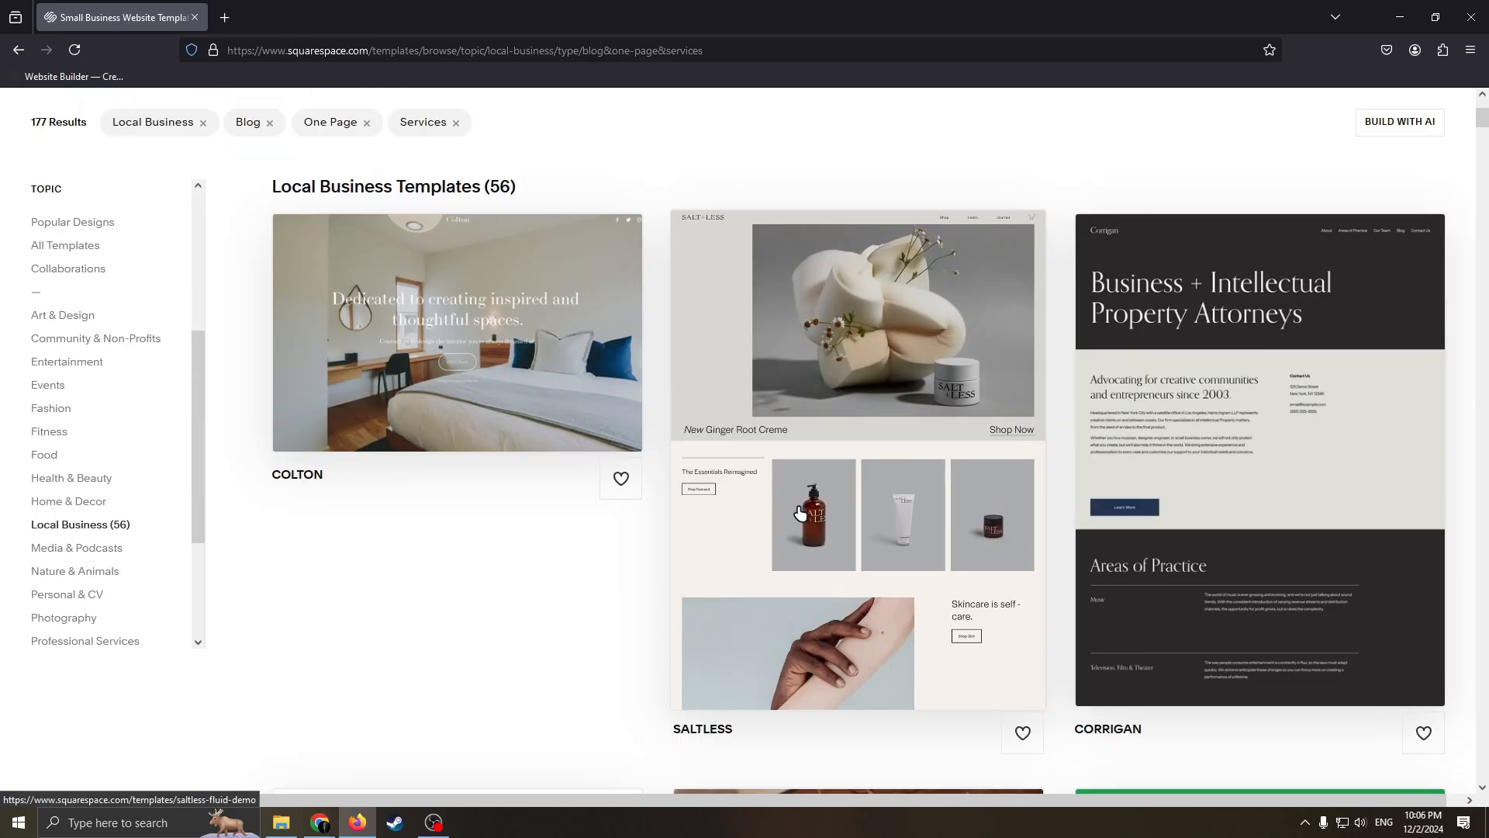
# Open the Kearny woodworking studio template for preview.
pyautogui.scroll(-2, 801, 514)
pyautogui.scroll(-5, 878, 490)
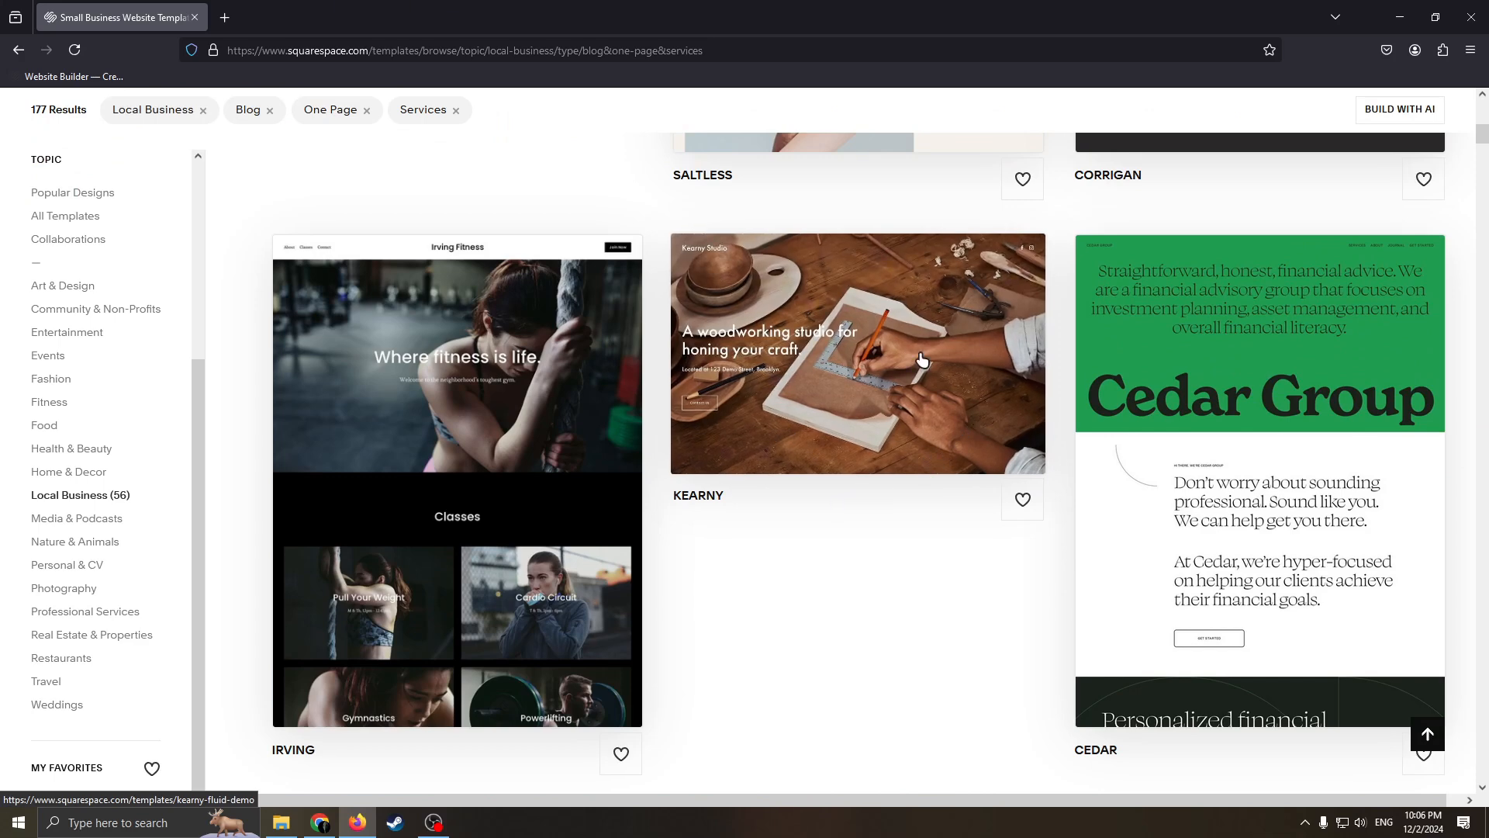
pyautogui.click(870, 373)
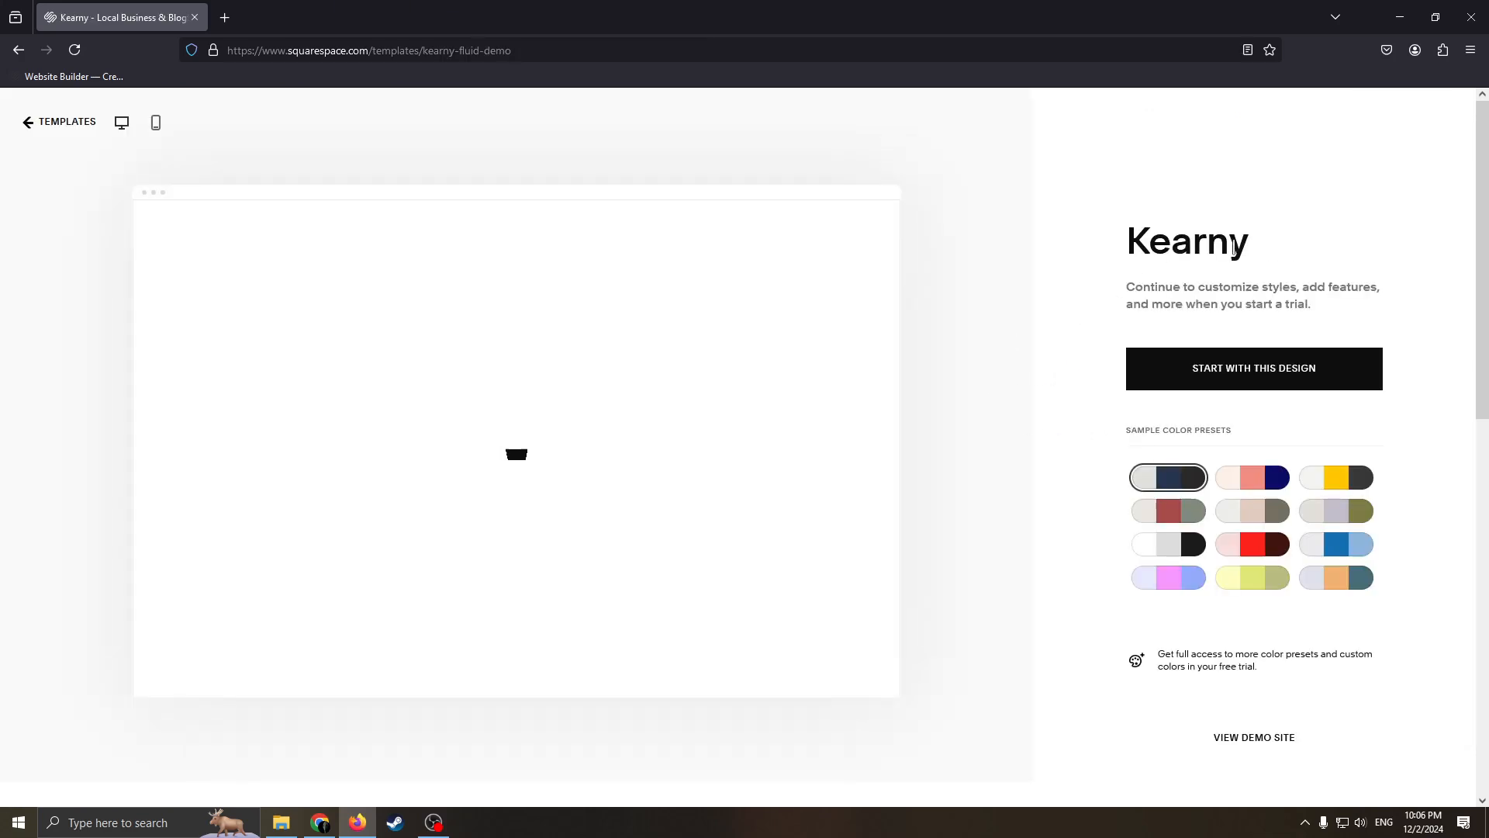
pyautogui.moveTo(1252, 246); pyautogui.dragTo(1109, 254)
pyautogui.click(1276, 332)
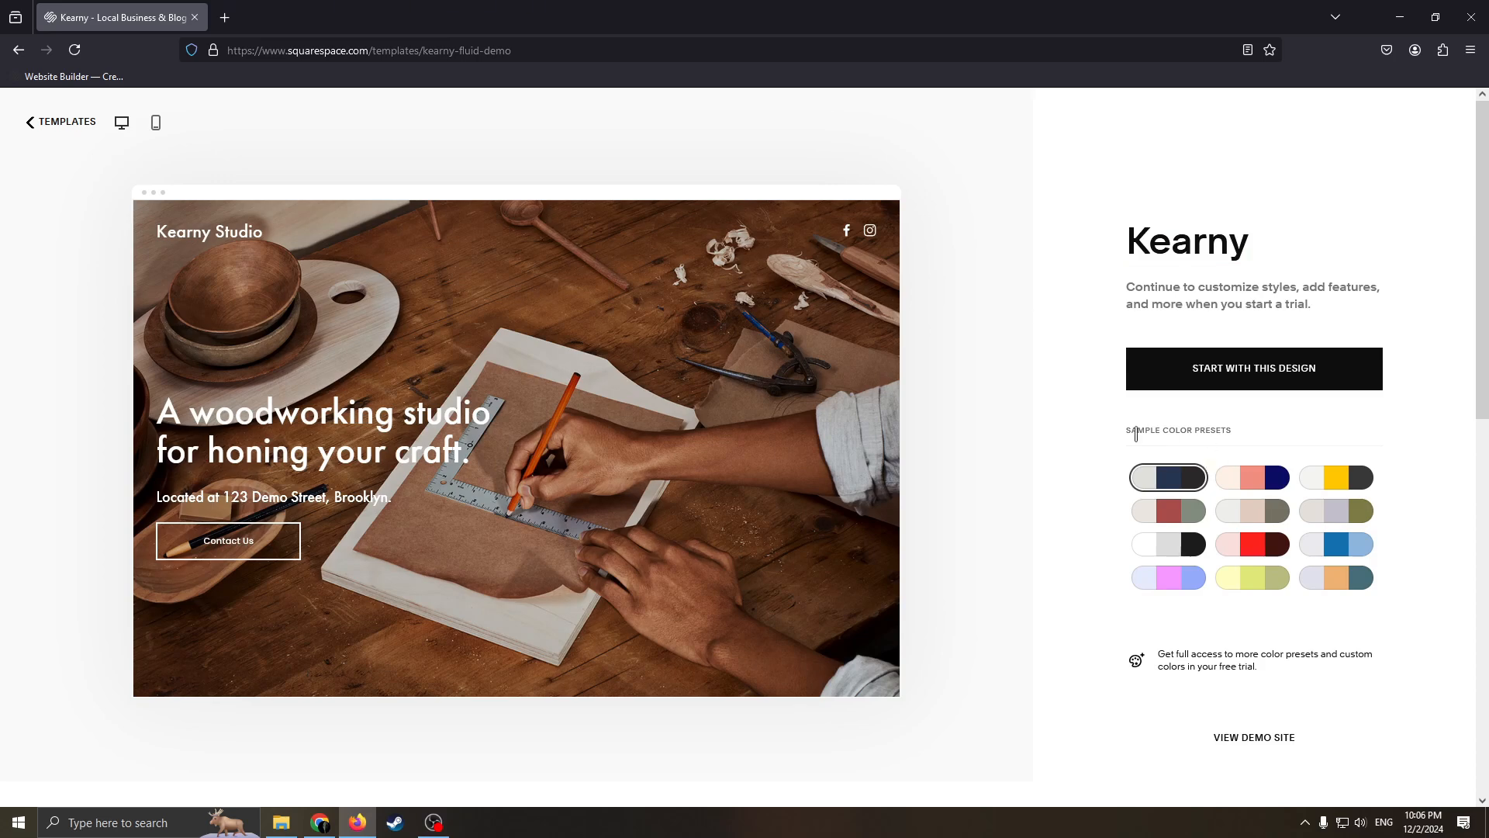
pyautogui.moveTo(1143, 429); pyautogui.dragTo(1239, 429)
pyautogui.click(1272, 445)
pyautogui.scroll(-5, 750, 491)
pyautogui.scroll(5, 758, 466)
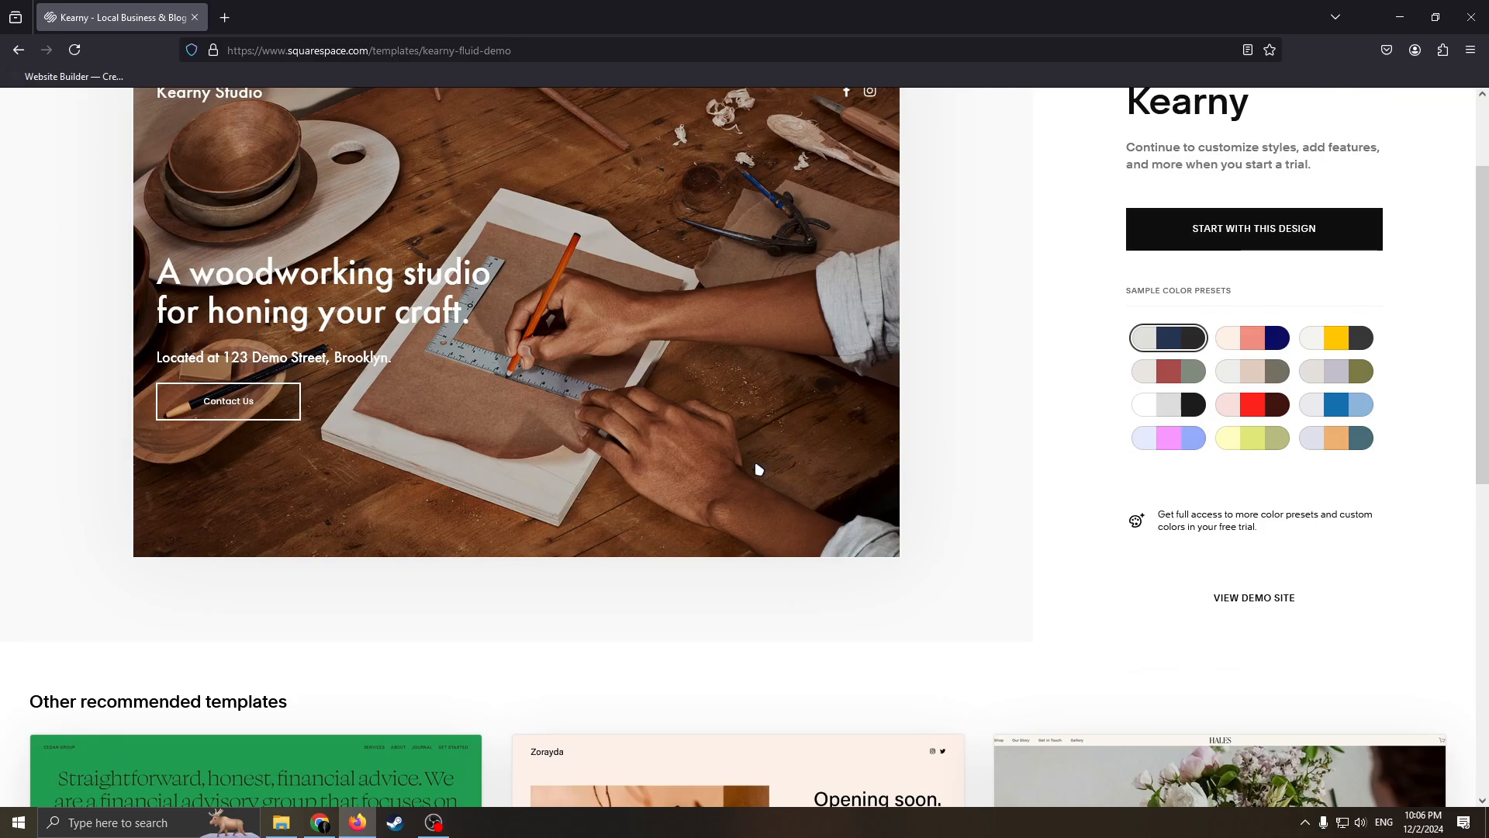
# Try out the sample color presets on the Kearny preview, ending on the default gray, navy and black preset.
pyautogui.click(1241, 508)
pyautogui.click(1318, 514)
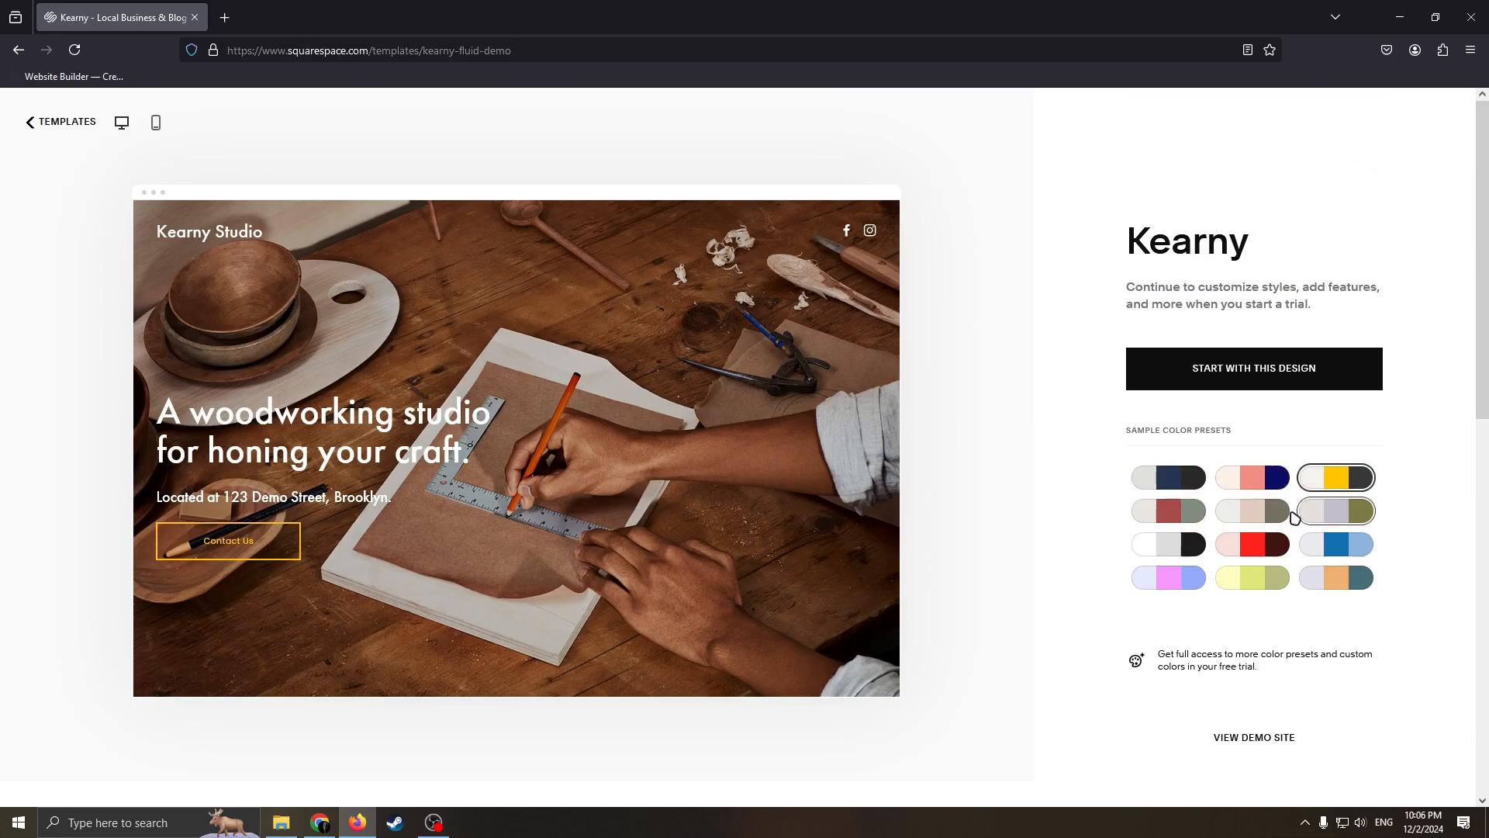
pyautogui.click(1243, 514)
pyautogui.click(1346, 512)
pyautogui.click(1332, 552)
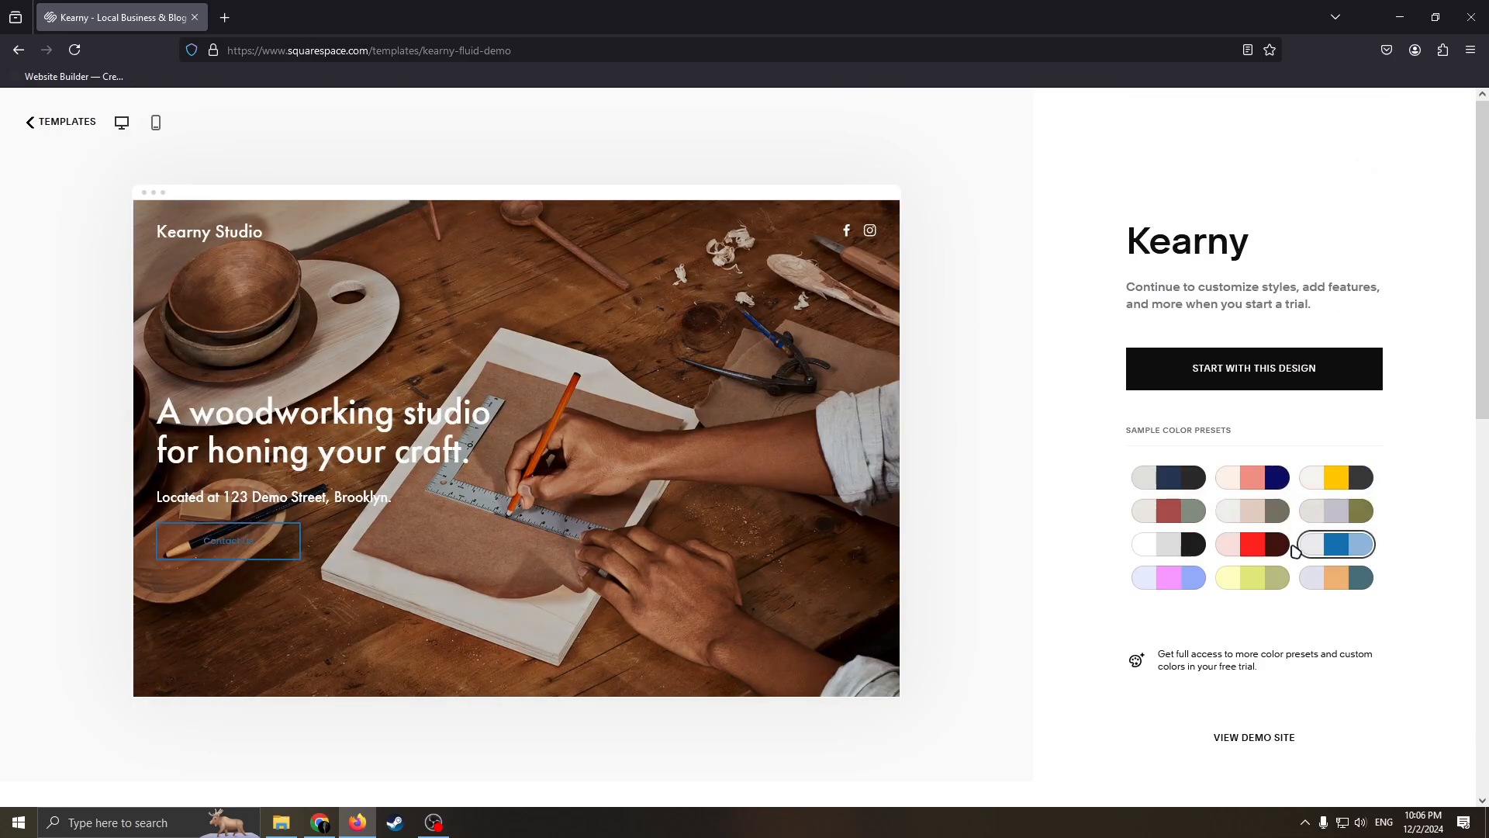
pyautogui.click(1271, 578)
pyautogui.click(1314, 579)
pyautogui.click(1338, 545)
pyautogui.click(1258, 544)
pyautogui.click(1198, 544)
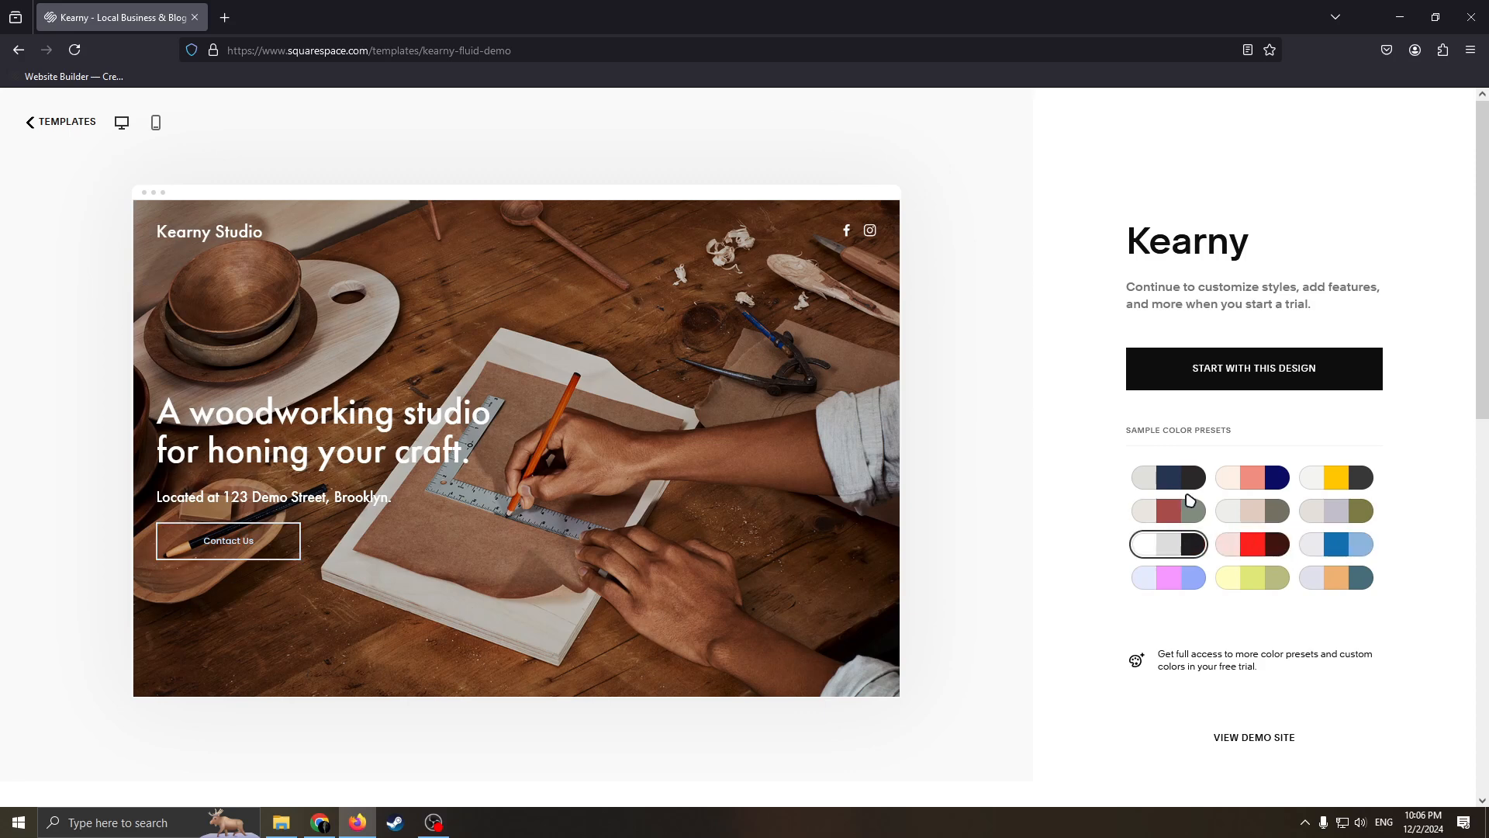
pyautogui.click(1190, 481)
pyautogui.click(1250, 483)
pyautogui.click(1347, 481)
pyautogui.click(1332, 512)
pyautogui.click(1256, 516)
pyautogui.click(1187, 513)
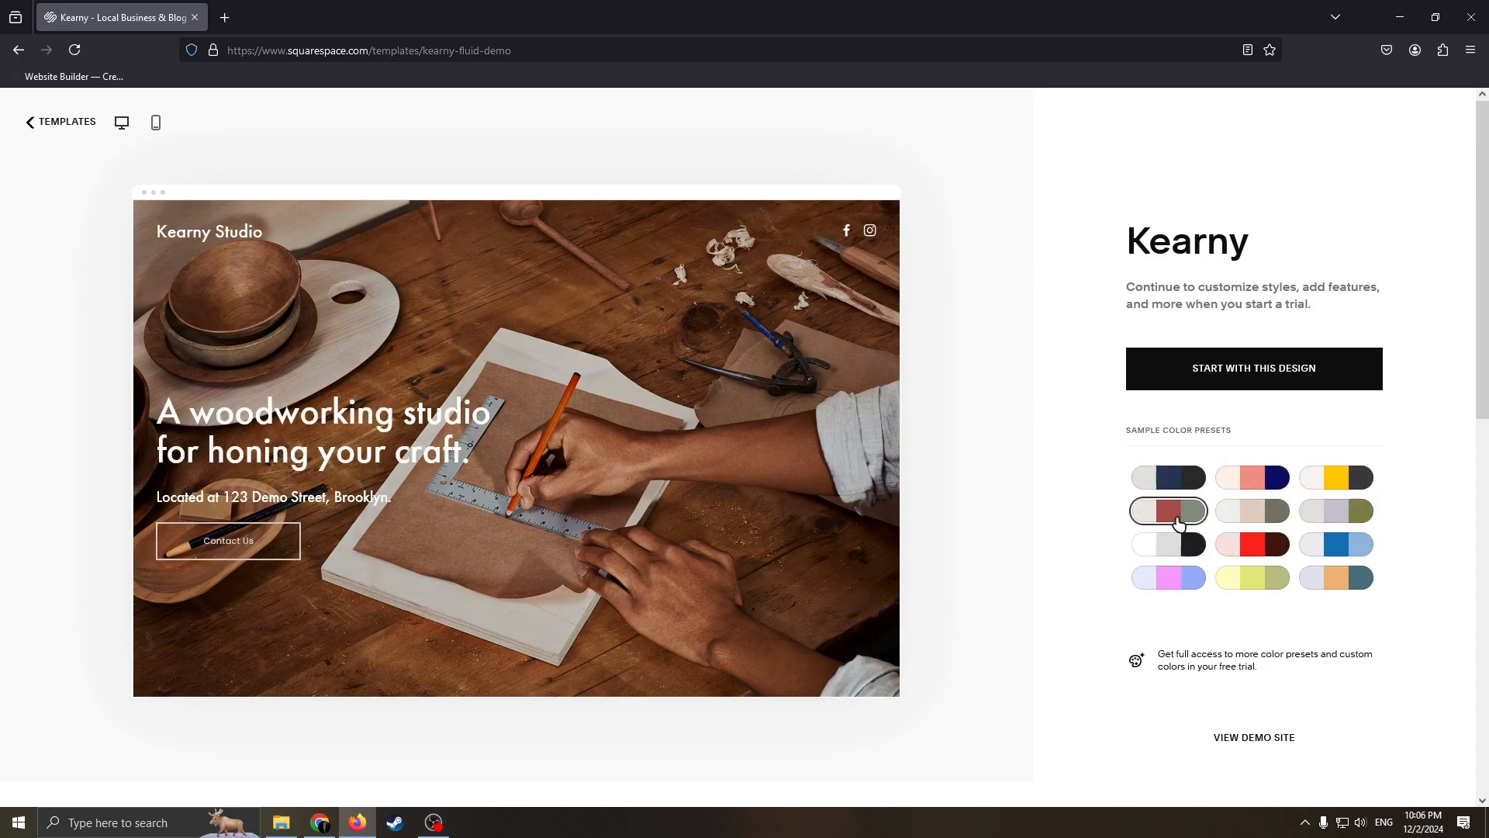
pyautogui.click(1250, 545)
pyautogui.click(1310, 553)
pyautogui.click(1307, 576)
pyautogui.click(1266, 578)
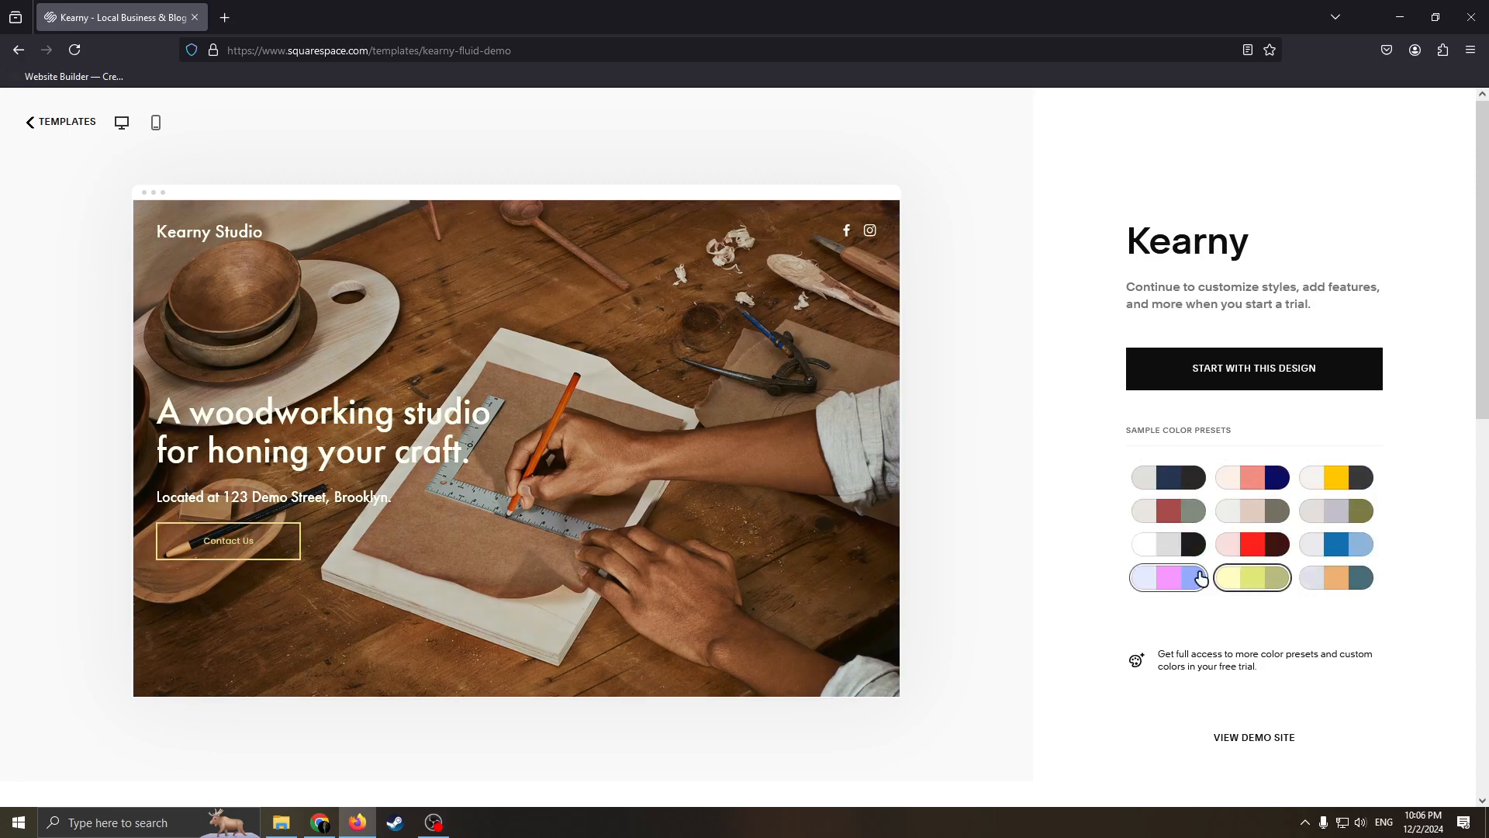
pyautogui.click(1198, 577)
pyautogui.click(1181, 486)
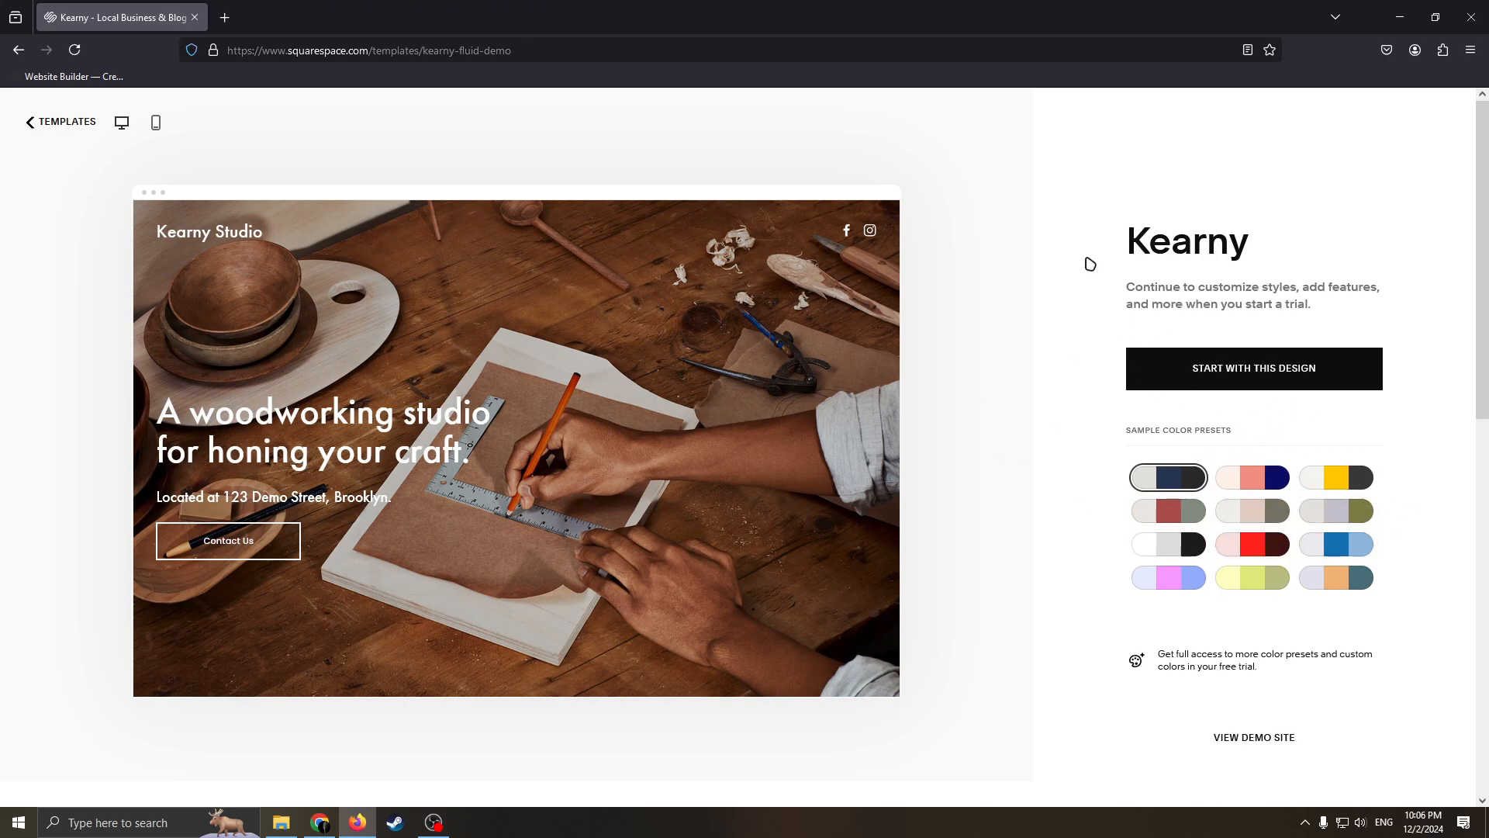
# Start a site with the Kearny design and name it with the owner's first name followed by "Freelancer".
pyautogui.click(1219, 379)
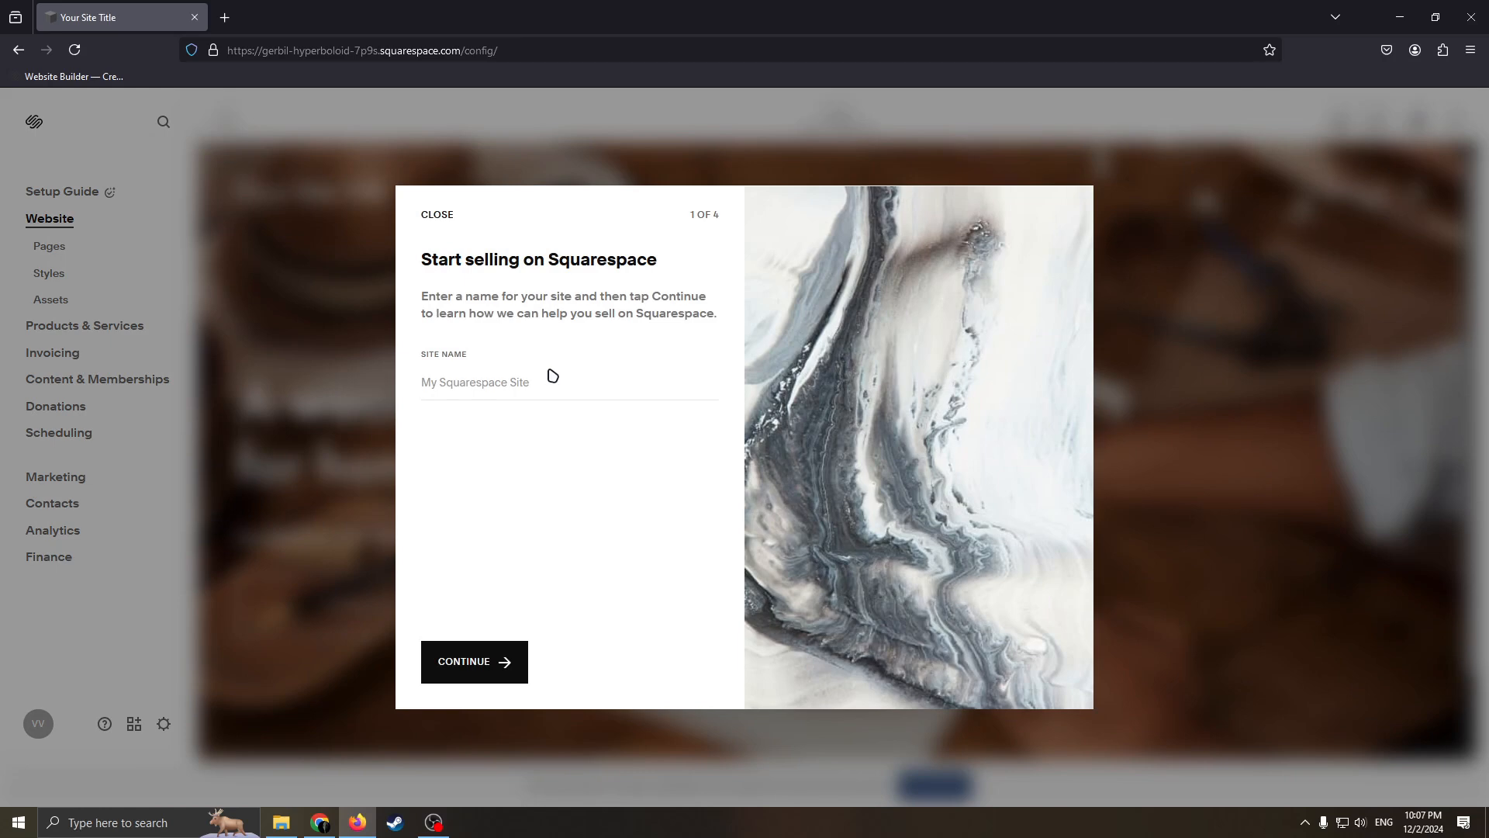
pyautogui.click(540, 385)
pyautogui.write('v')
pyautogui.press('BackSpace')
pyautogui.write('Vla')
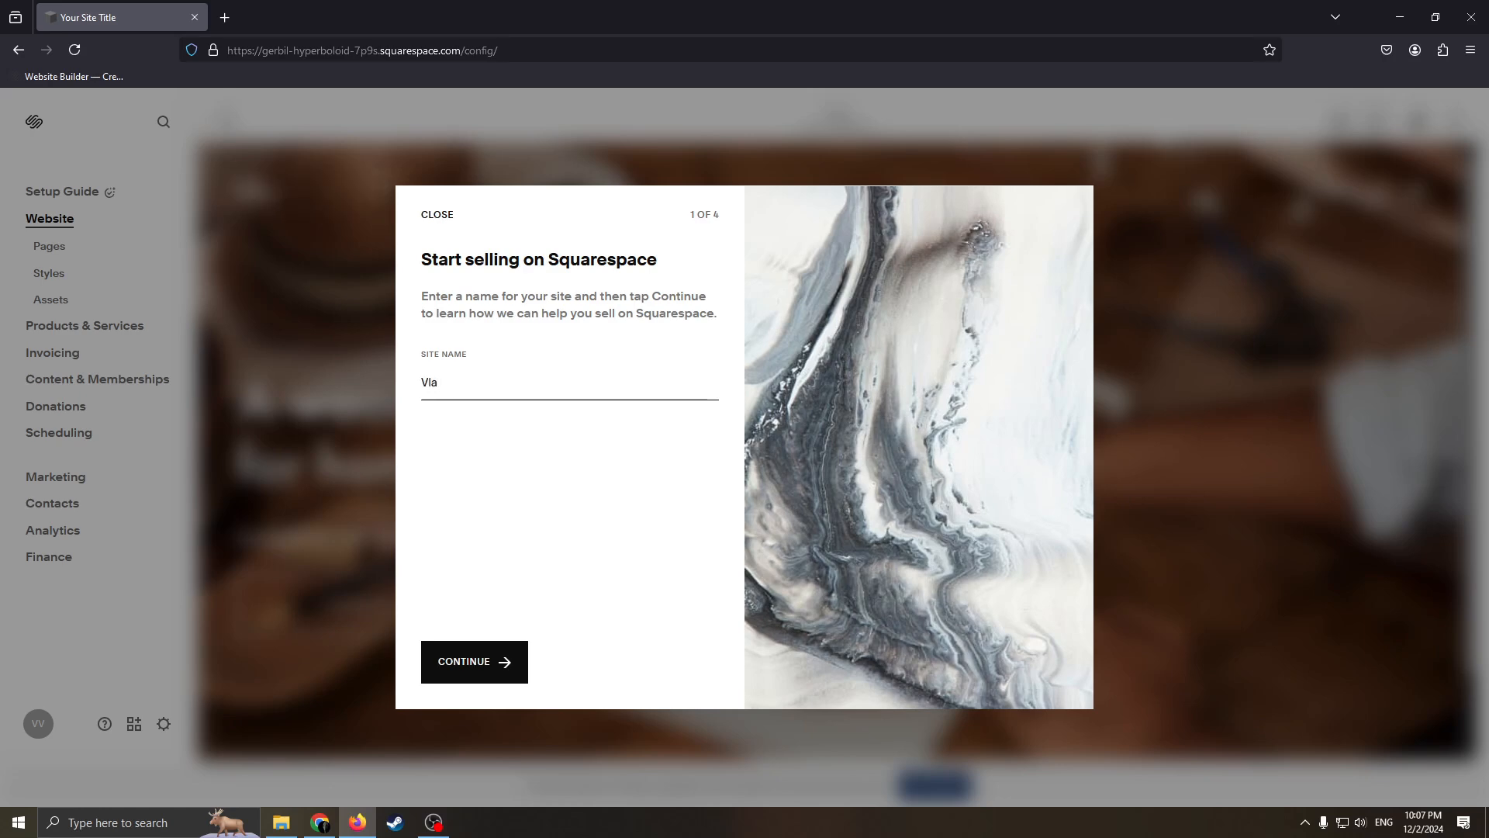
pyautogui.write('d Freelancer')
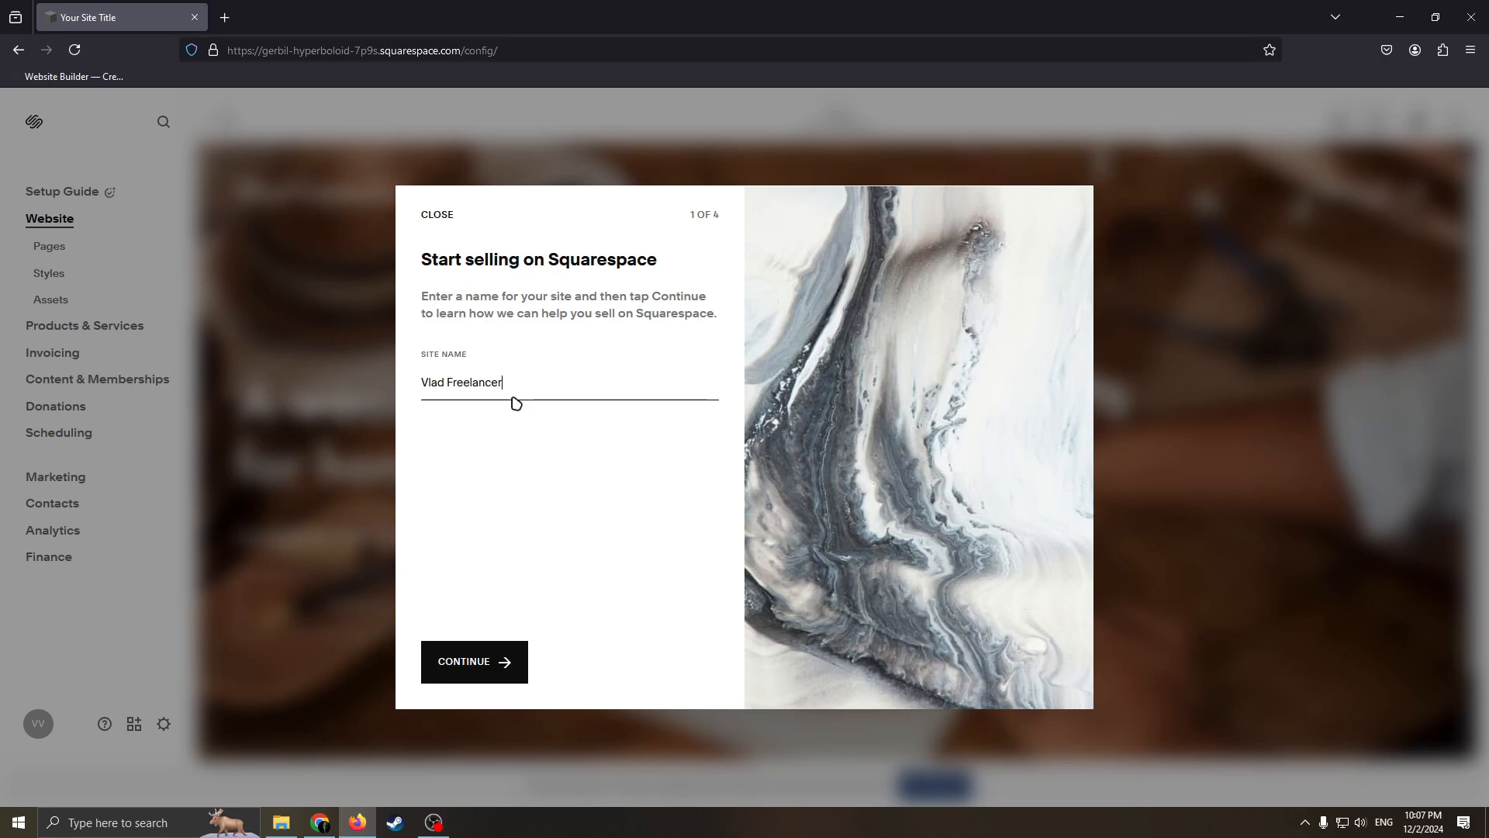
pyautogui.moveTo(523, 381); pyautogui.dragTo(386, 396)
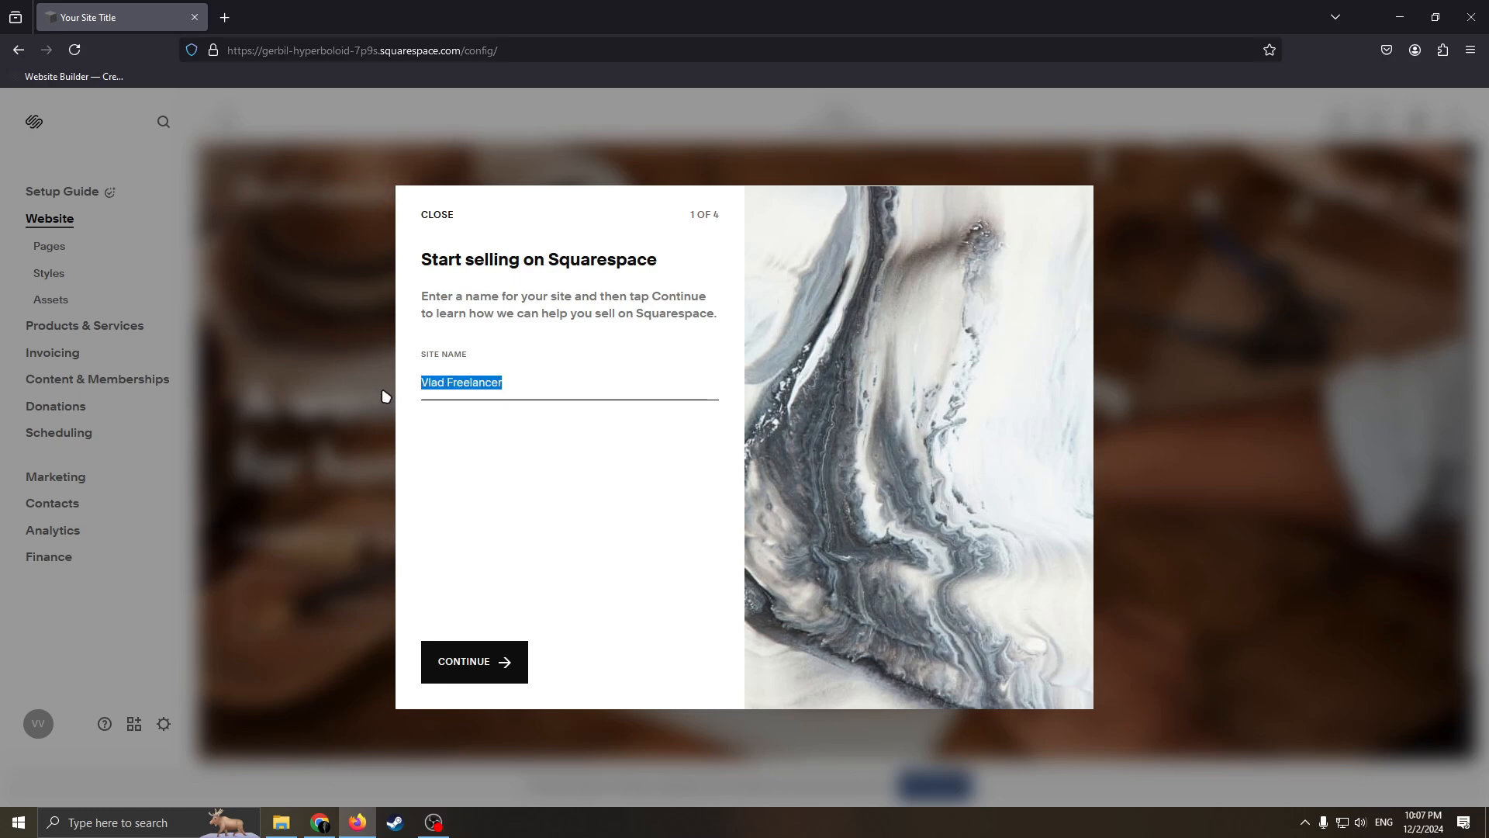
pyautogui.click(497, 661)
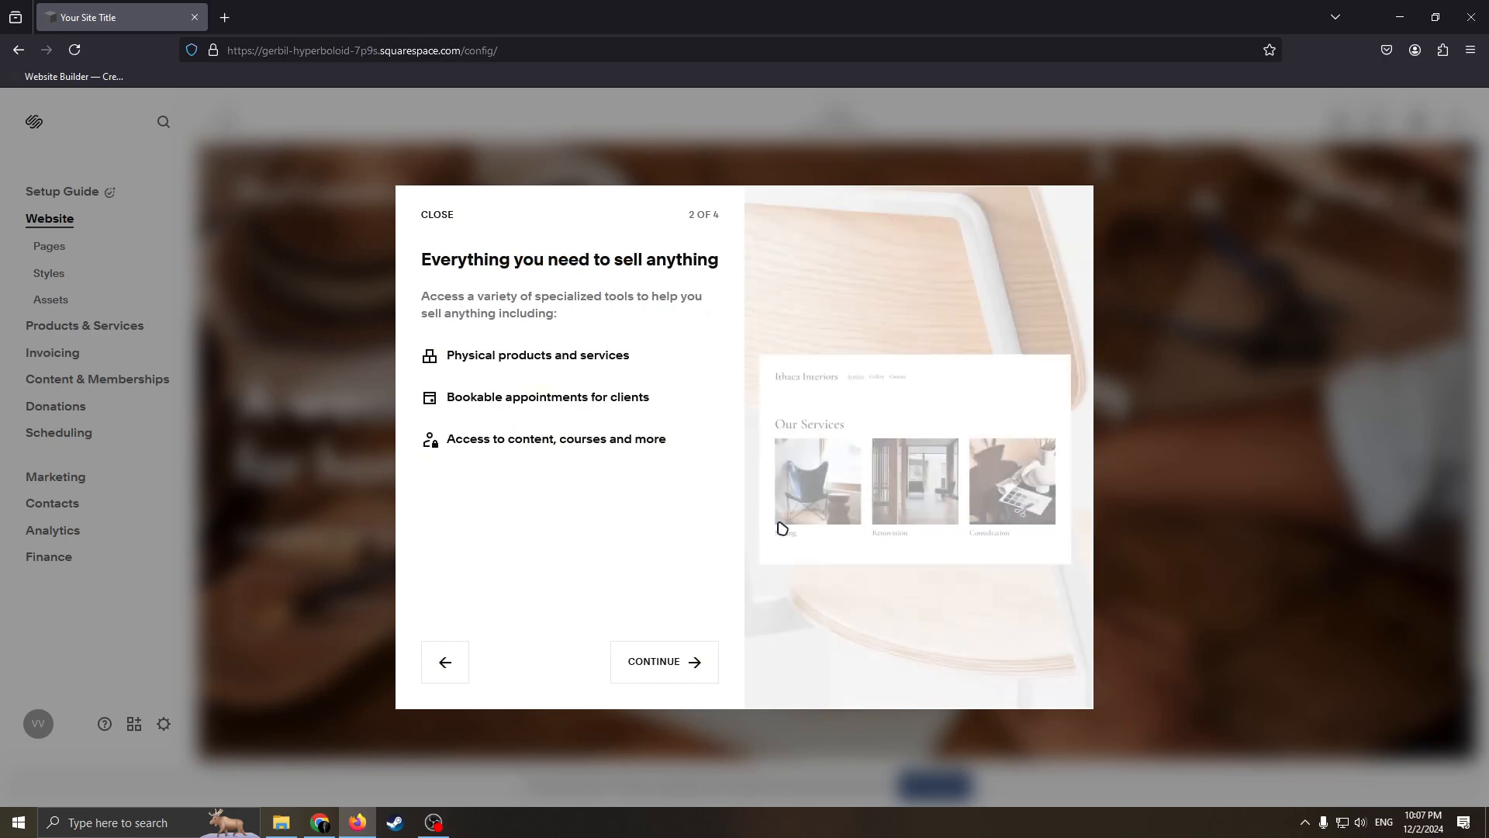
# Go through the remaining pages of the selling introduction to reach the new site's home page.
pyautogui.click(665, 661)
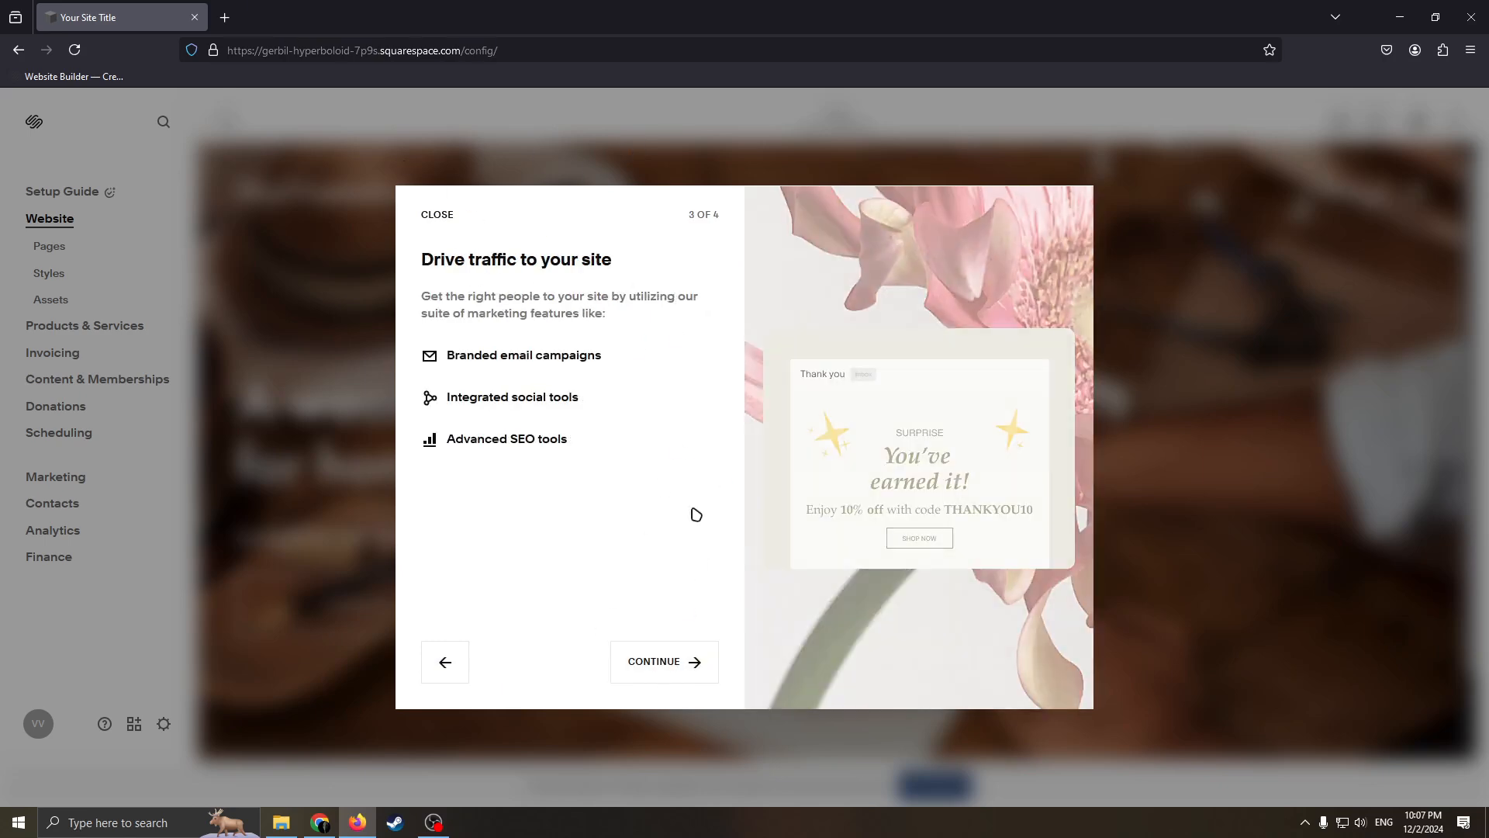
pyautogui.click(660, 661)
pyautogui.click(682, 662)
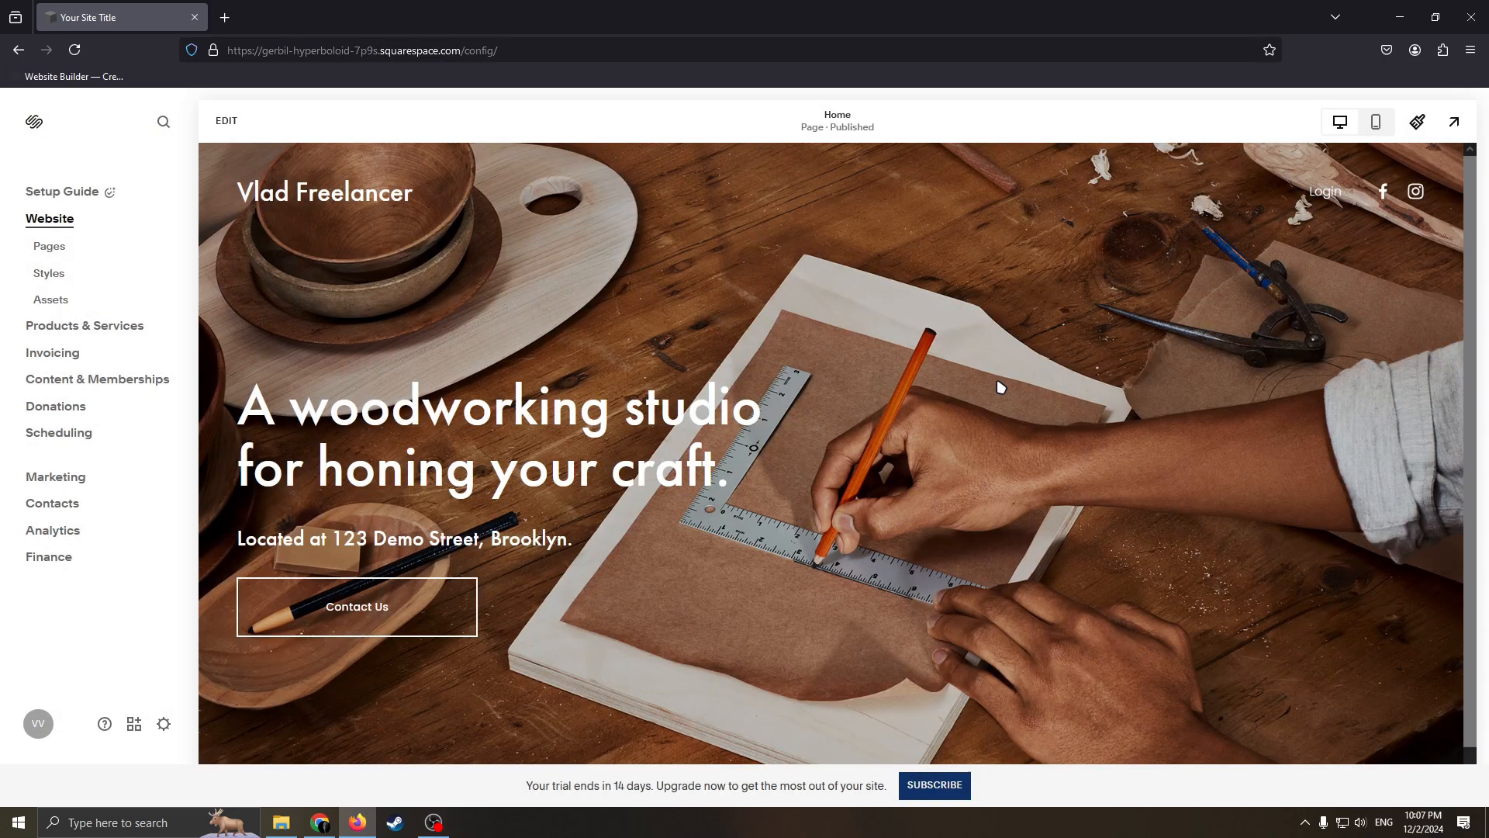
# Look over the new site's home page and its woodworking headline.
pyautogui.click(381, 245)
pyautogui.scroll(-1, 582, 458)
pyautogui.scroll(1, 545, 348)
pyautogui.scroll(-1, 725, 446)
pyautogui.scroll(1, 714, 427)
pyautogui.moveTo(493, 408); pyautogui.dragTo(276, 411)
pyautogui.moveTo(664, 411); pyautogui.dragTo(276, 409)
pyautogui.click(692, 412)
pyautogui.moveTo(692, 411); pyautogui.dragTo(382, 406)
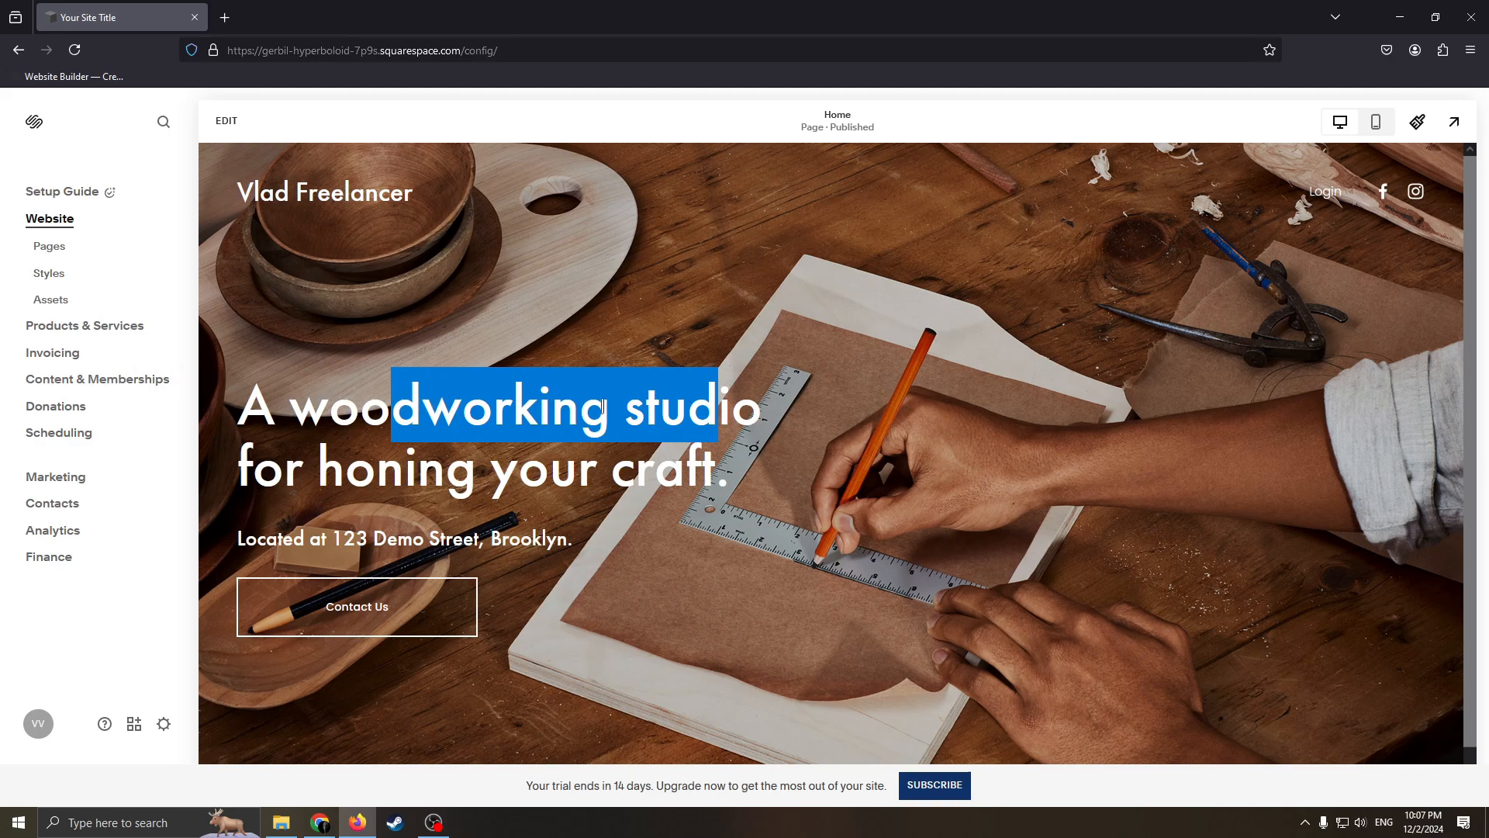
pyautogui.click(704, 488)
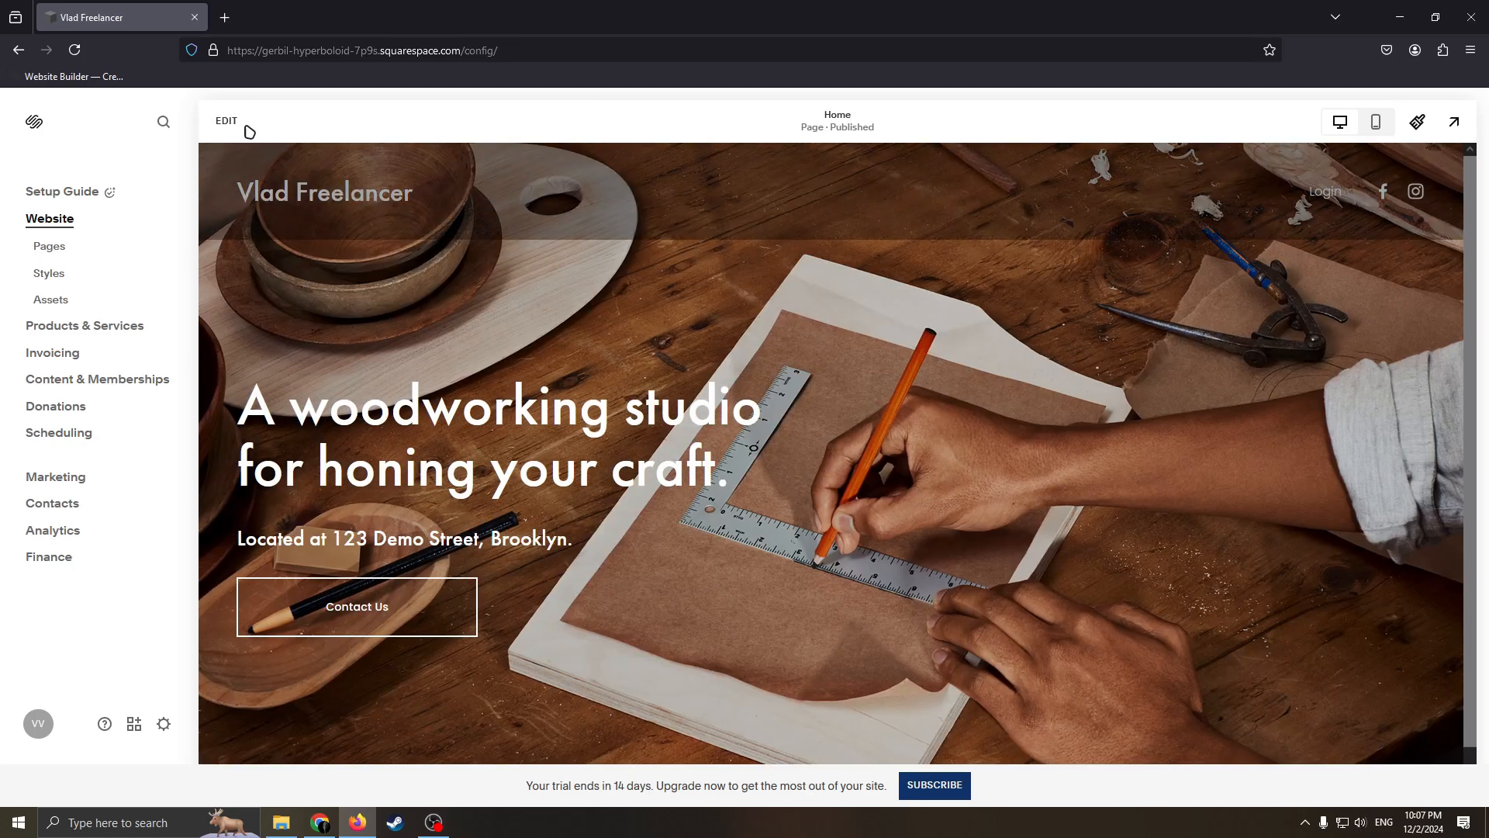
# Open the home page for editing and replace the woodworking headline with "MY LAW Practice".
pyautogui.click(247, 127)
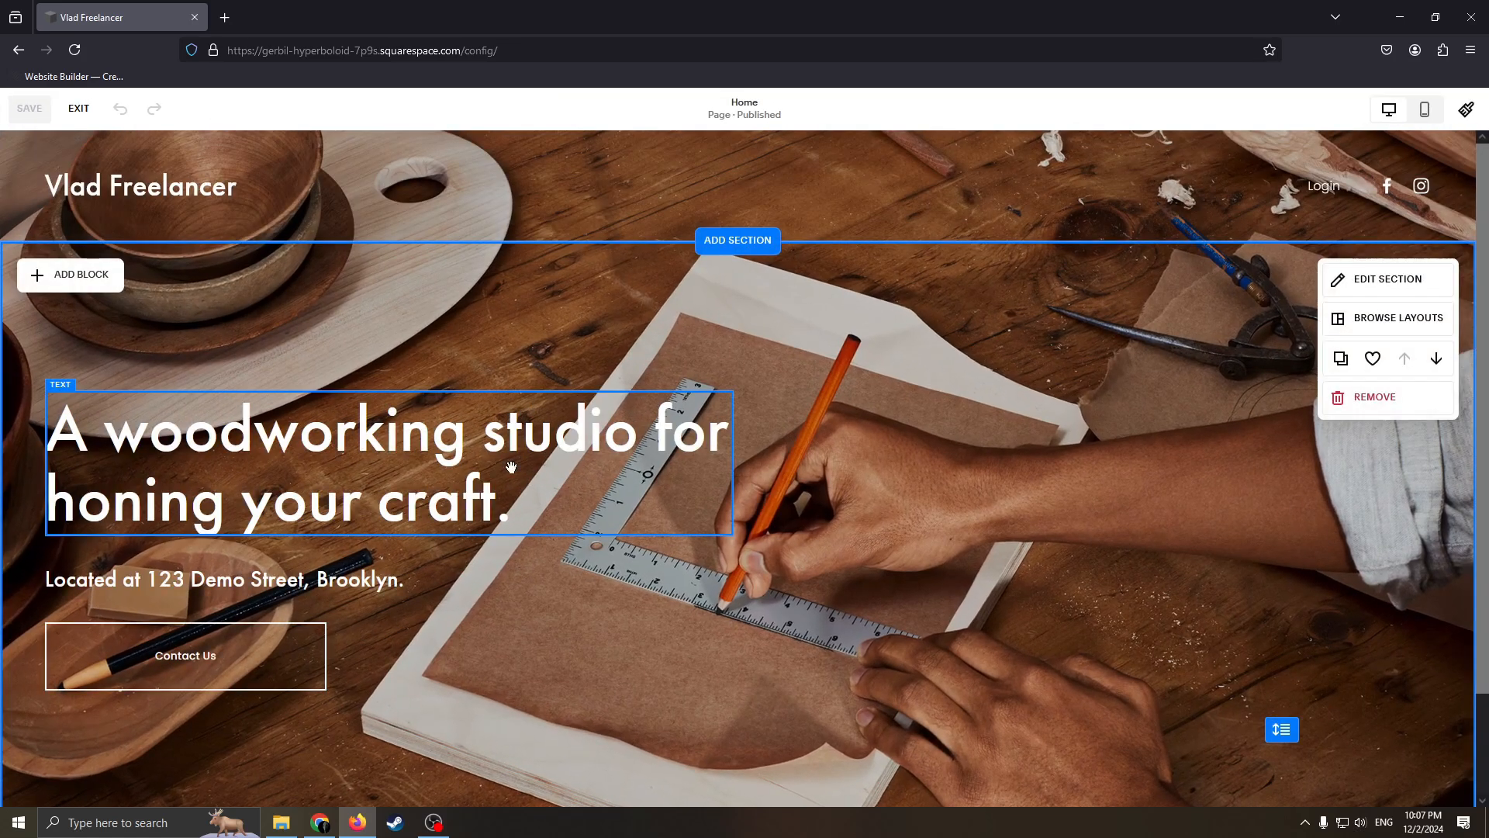
pyautogui.doubleClick(539, 513)
pyautogui.hotkey('ctrl', 'a')
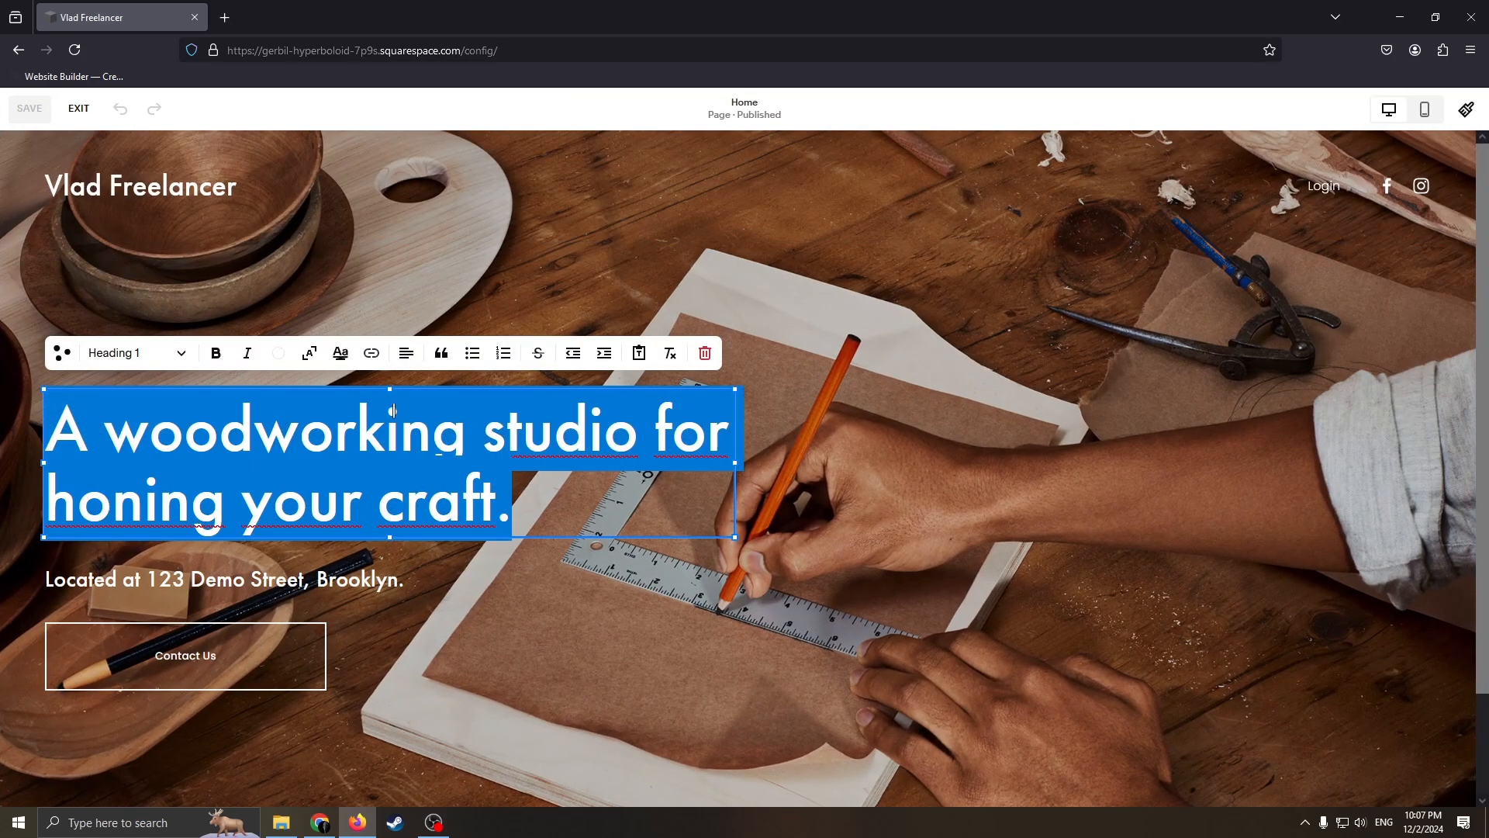
pyautogui.press('BackSpace')
pyautogui.press('BackSpace')
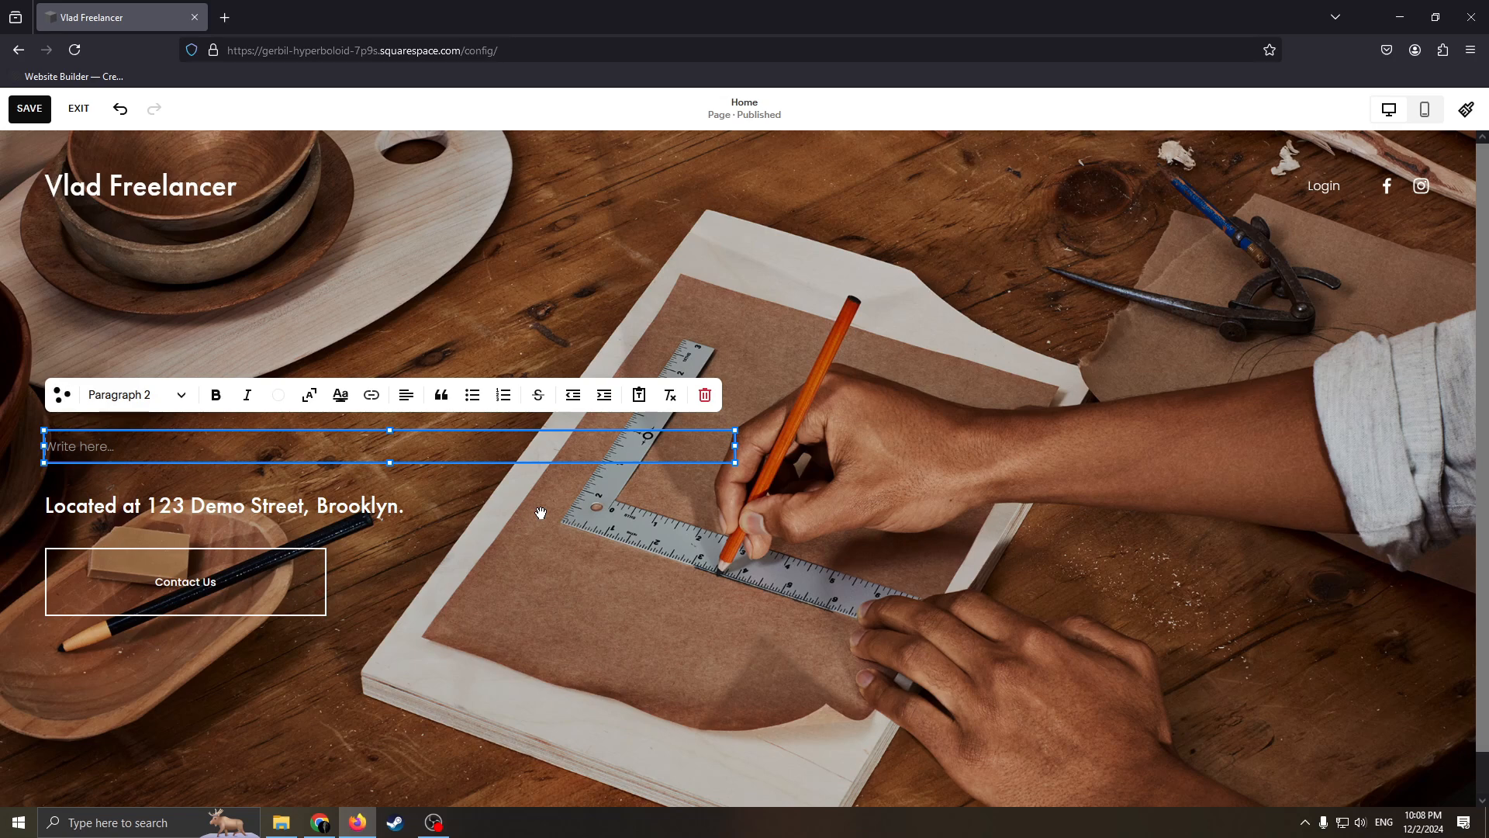
pyautogui.write('A')
pyautogui.press('BackSpace')
pyautogui.write('MY LAW Practice')
# Turn on text scaling for the "MY LAW Practice" headline and widen its block to about two thirds of the page.
pyautogui.click(340, 395)
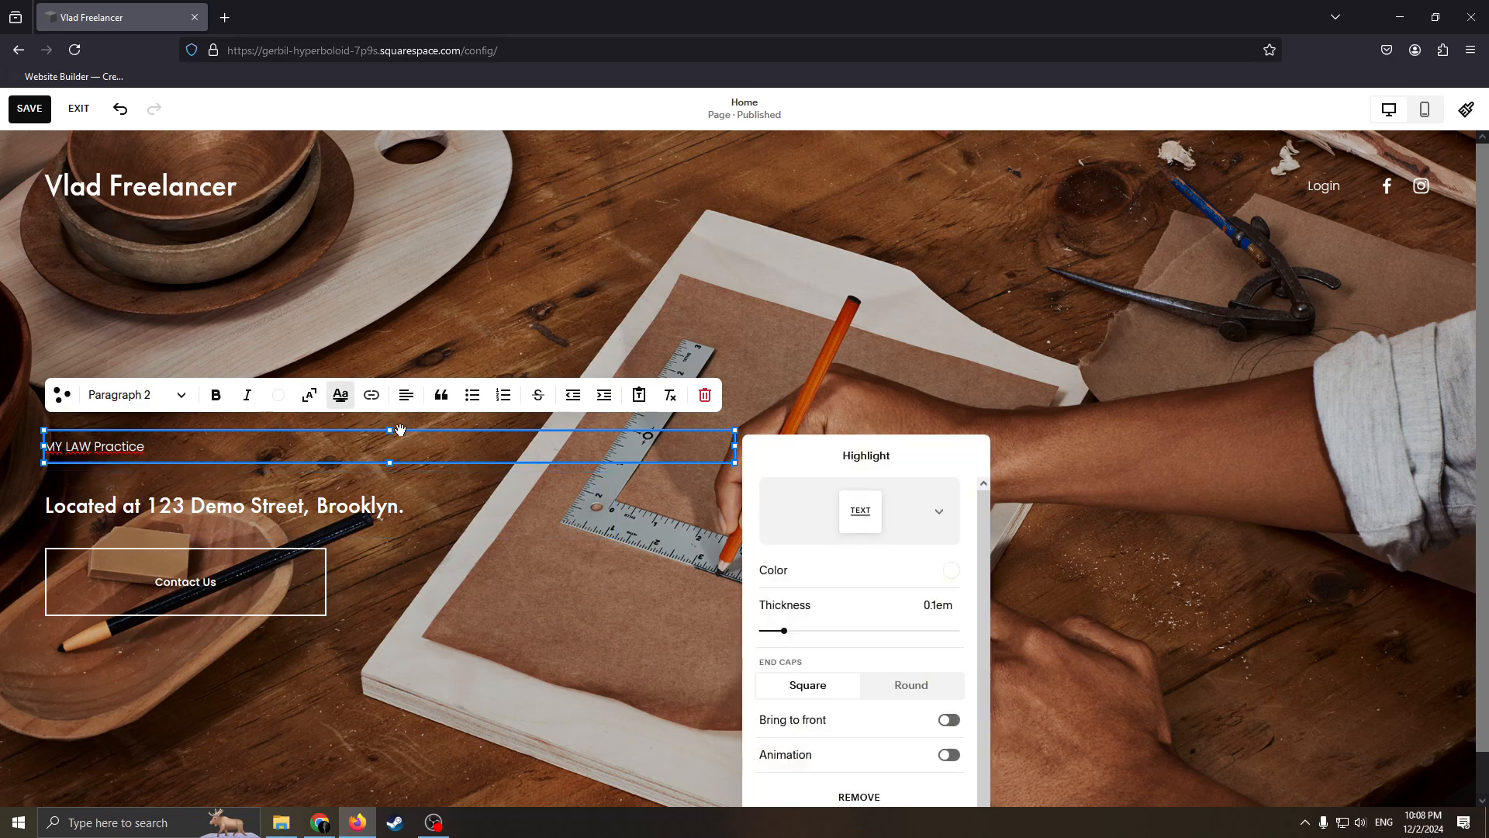
pyautogui.click(339, 394)
pyautogui.click(310, 394)
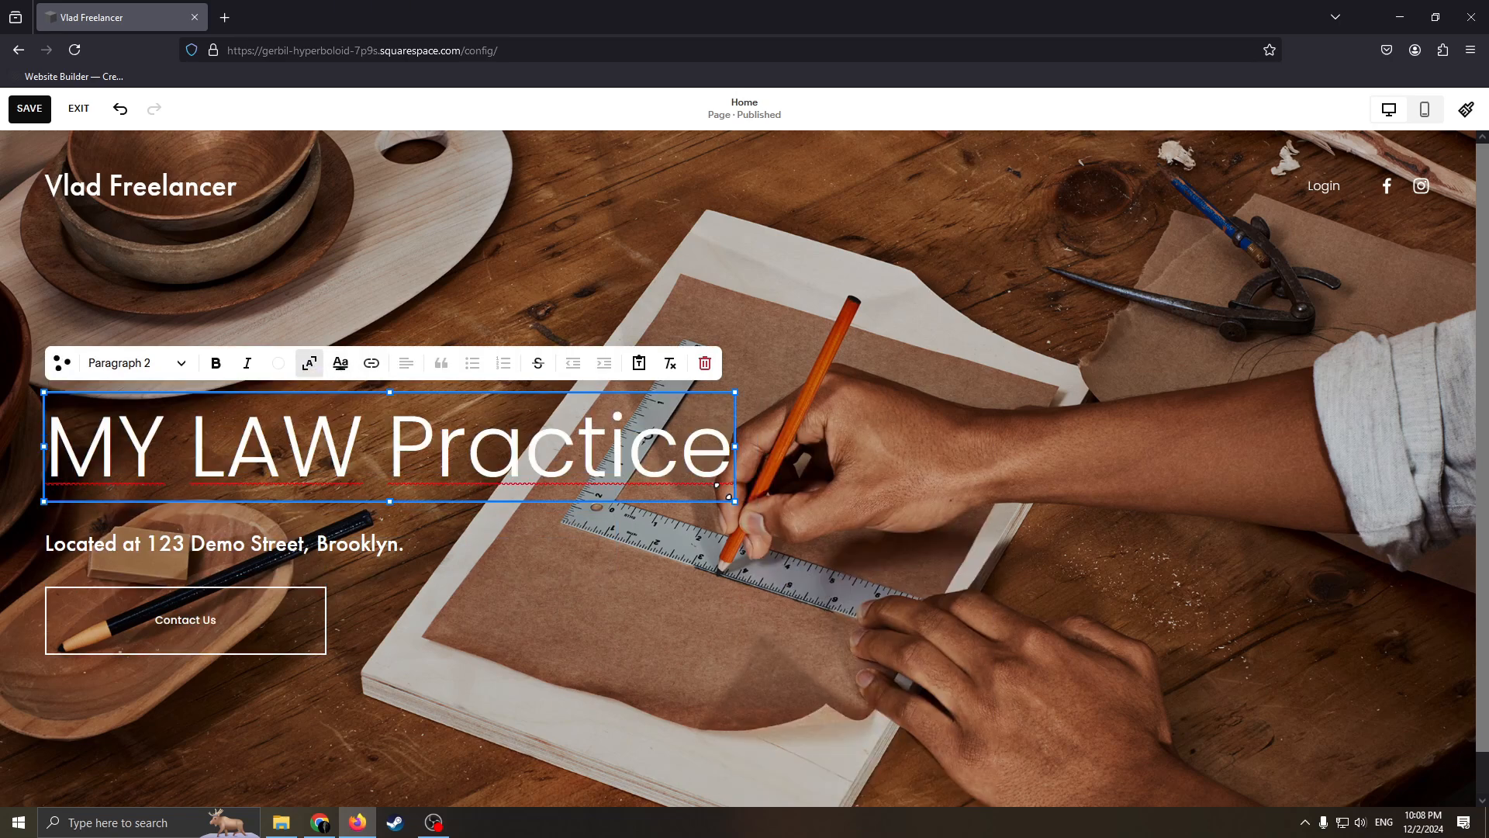
pyautogui.moveTo(735, 501); pyautogui.dragTo(943, 461)
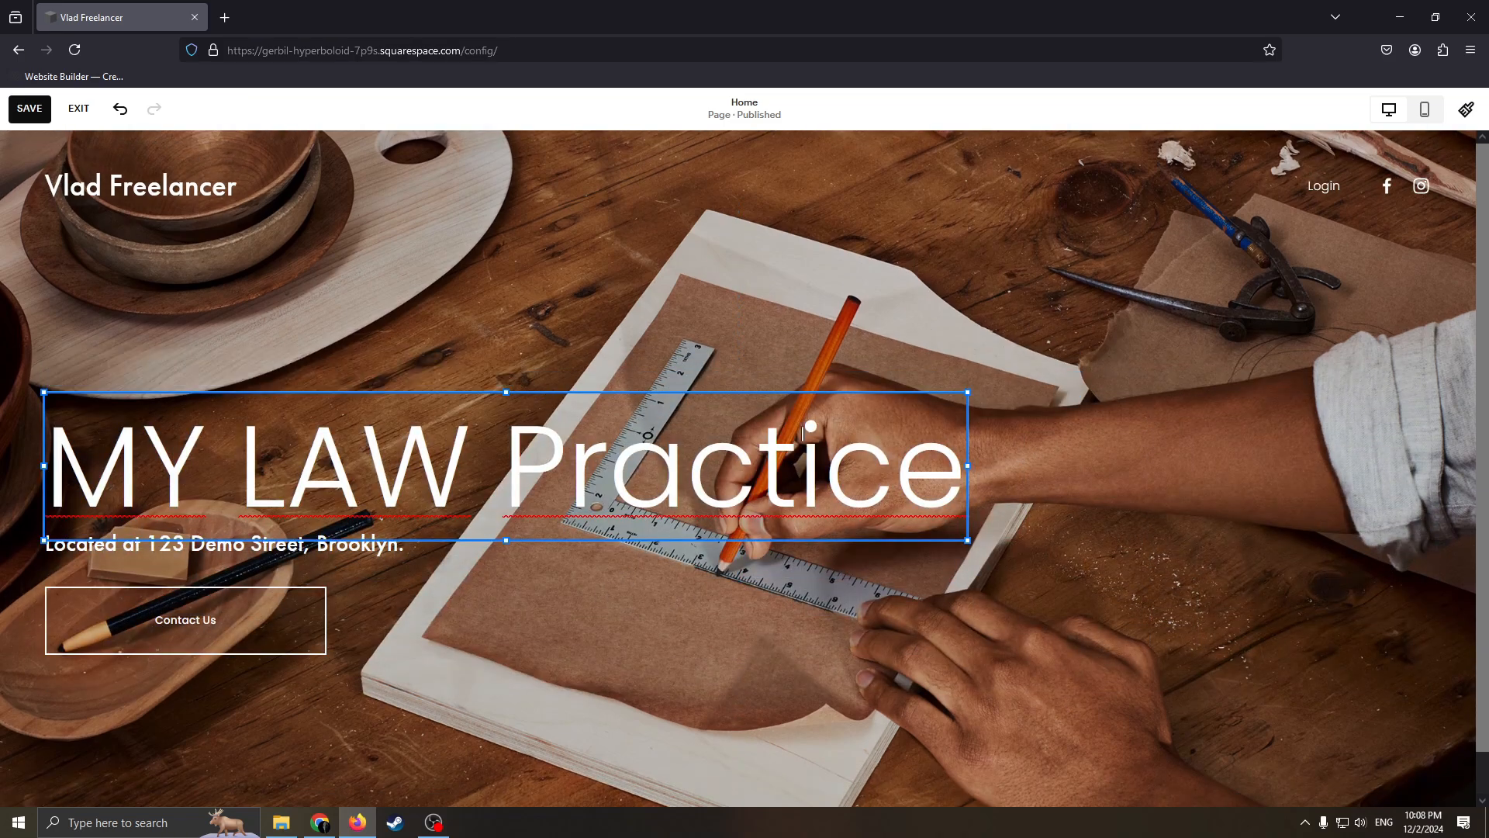
pyautogui.click(769, 388)
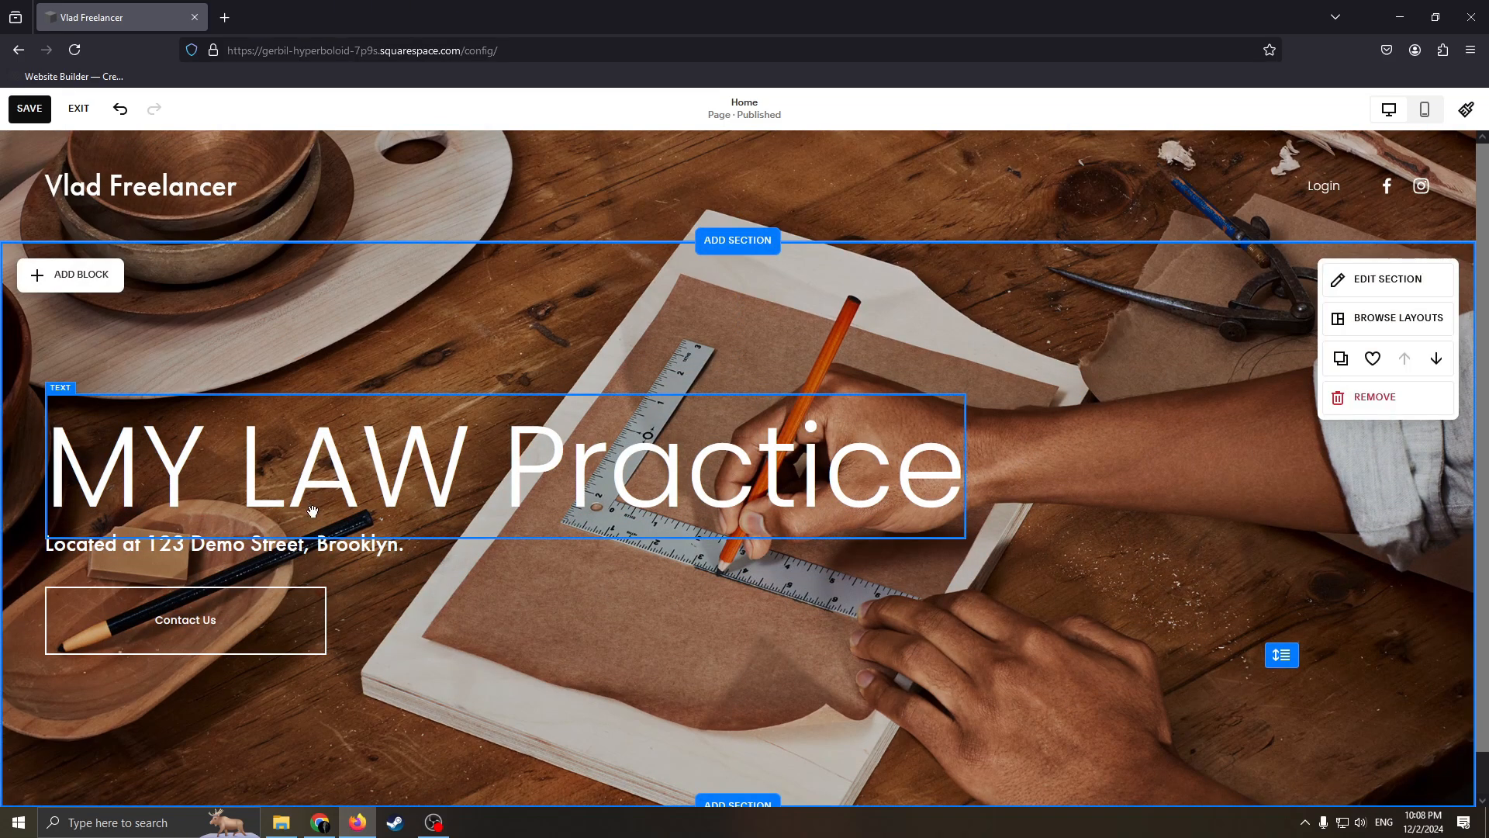
# Move the address line to the middle of the page below the headline and delete its text.
pyautogui.moveTo(354, 547); pyautogui.dragTo(390, 553)
pyautogui.doubleClick(356, 558)
pyautogui.moveTo(537, 545); pyautogui.dragTo(60, 529)
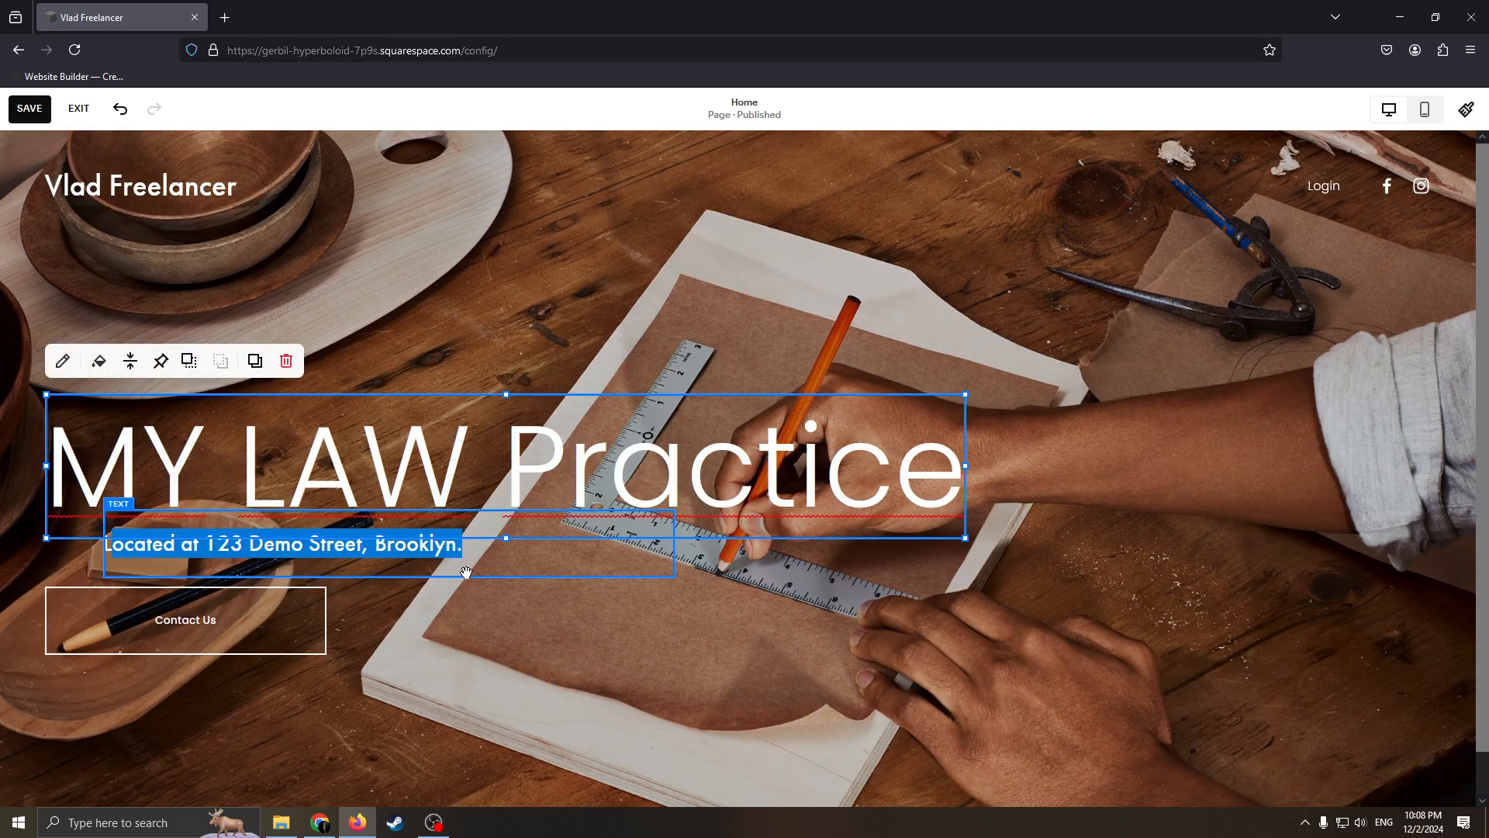
pyautogui.moveTo(466, 573)
pyautogui.mouseDown()
pyautogui.moveTo(633, 622)
pyautogui.moveTo(813, 611)
pyautogui.moveTo(462, 581)
pyautogui.mouseUp()
pyautogui.doubleClick(764, 582)
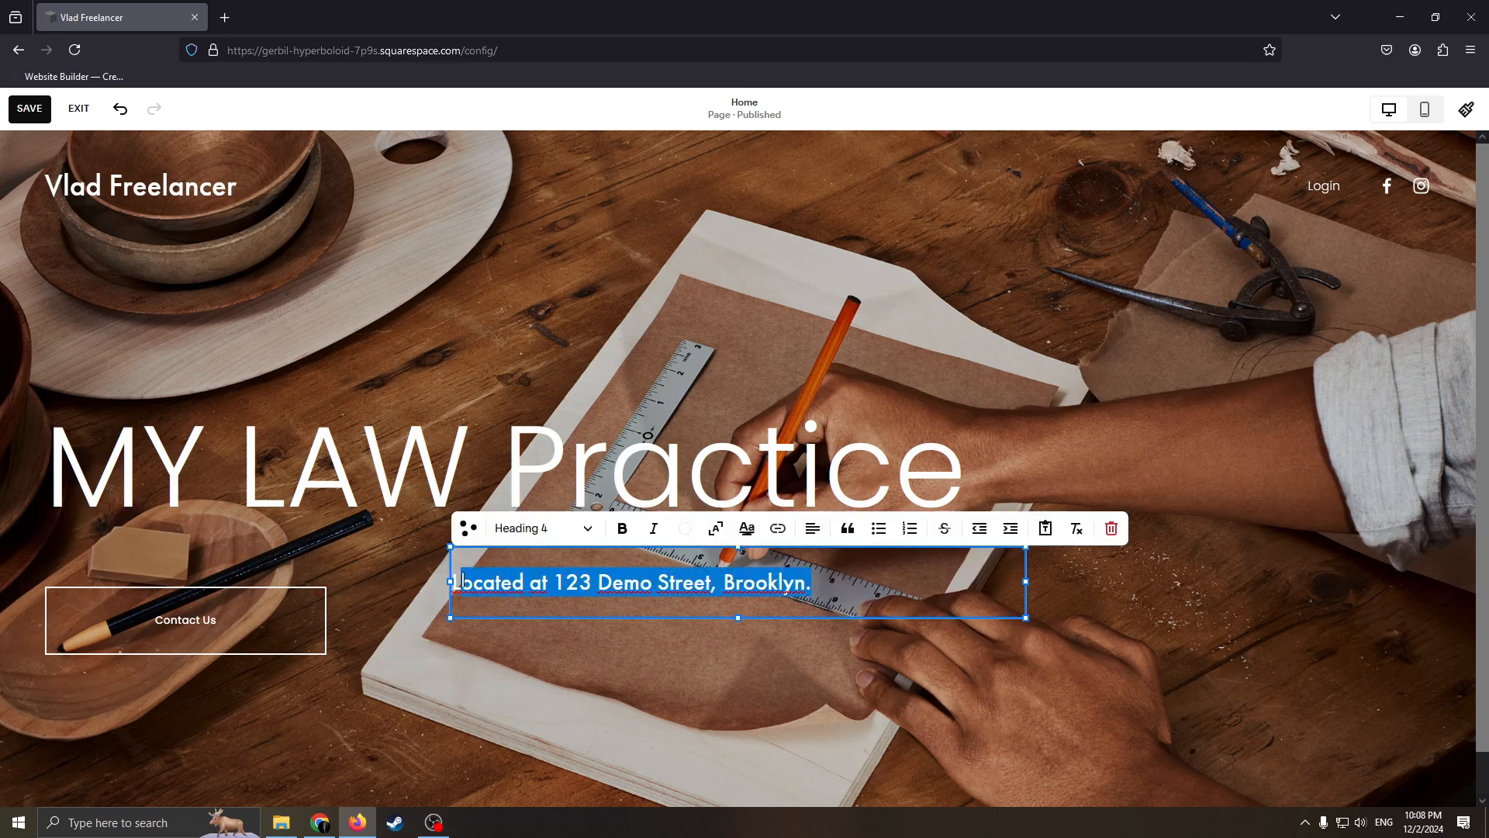
pyautogui.press('BackSpace')
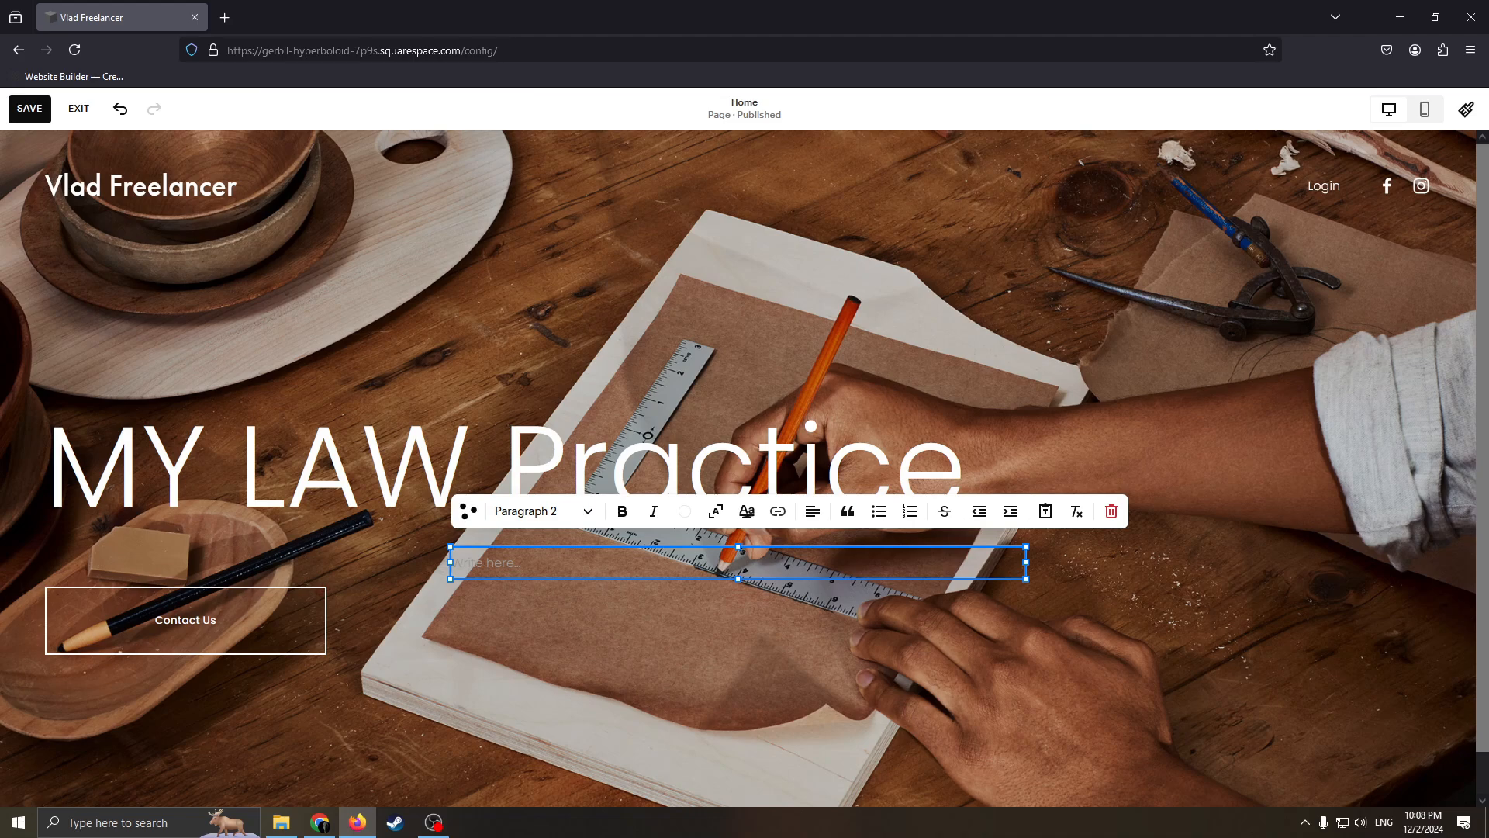
# Move the Contact Us button to the horizontal center of the page below the emptied text block.
pyautogui.click(319, 673)
pyautogui.moveTo(208, 607); pyautogui.dragTo(691, 665)
pyautogui.click(322, 573)
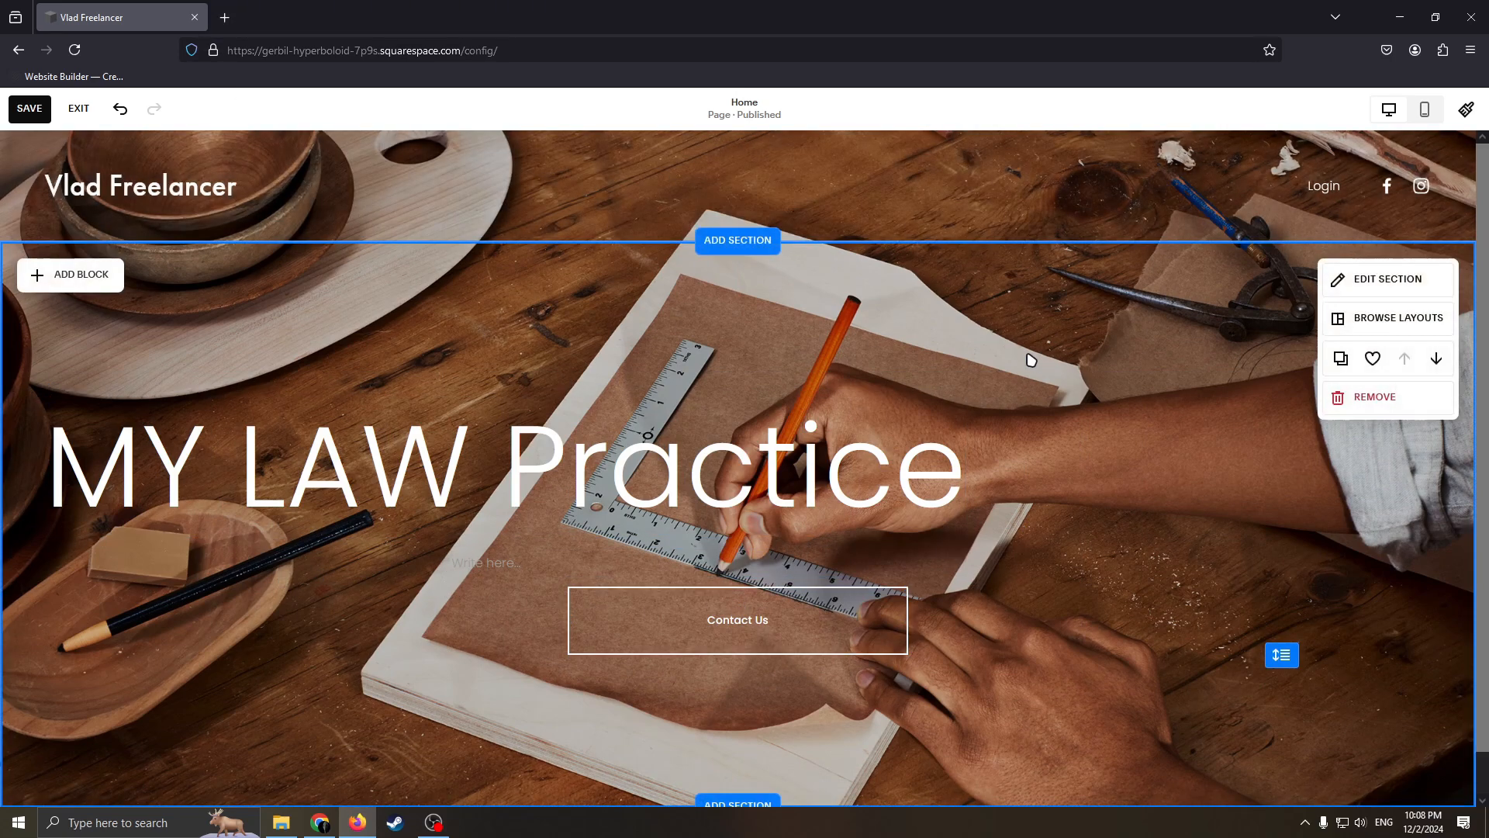
pyautogui.scroll(-1, 954, 394)
pyautogui.scroll(1, 943, 398)
pyautogui.click(1392, 279)
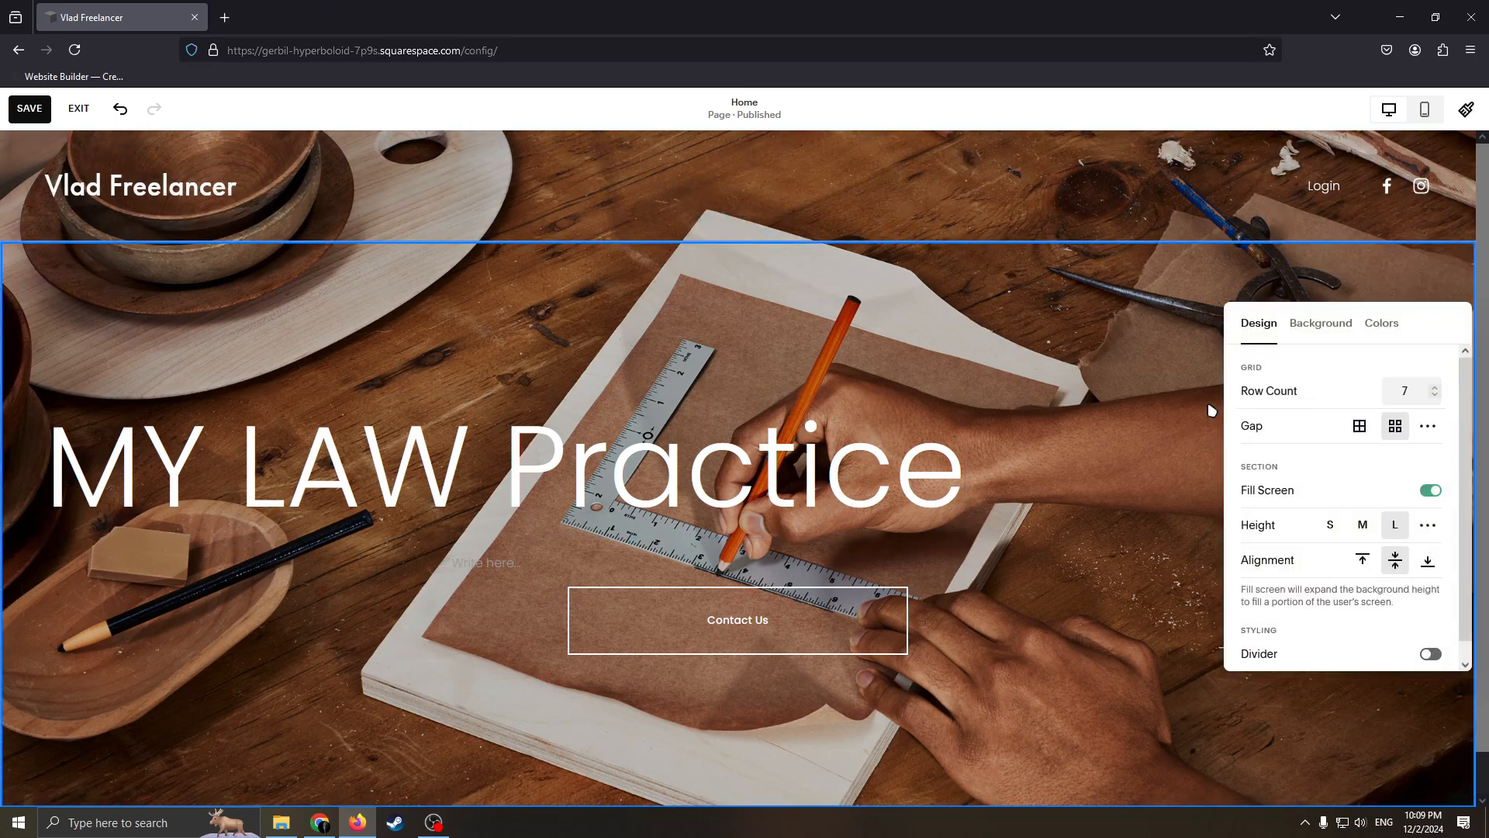
pyautogui.click(1339, 324)
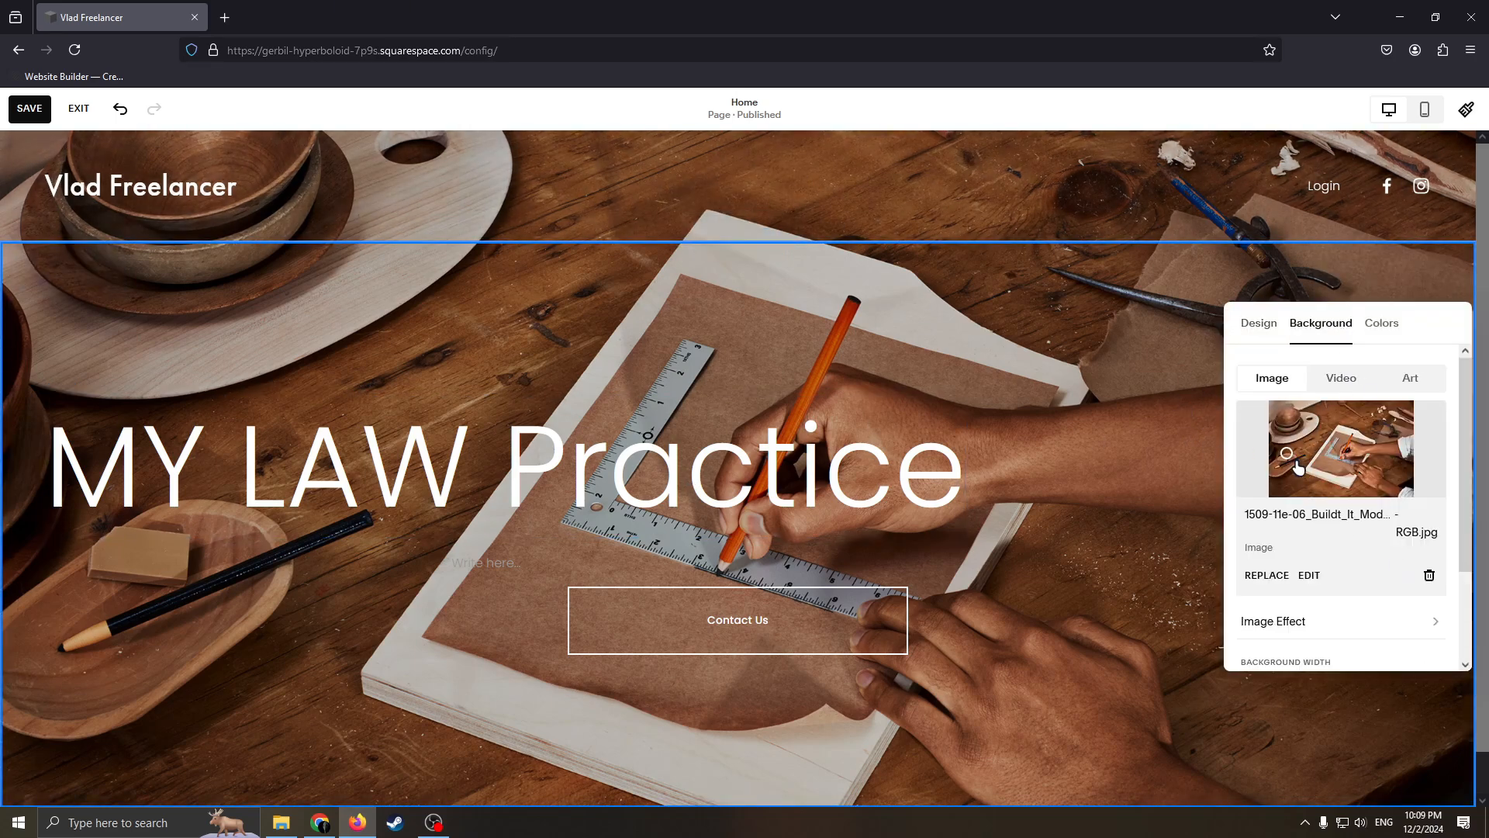
pyautogui.click(1086, 328)
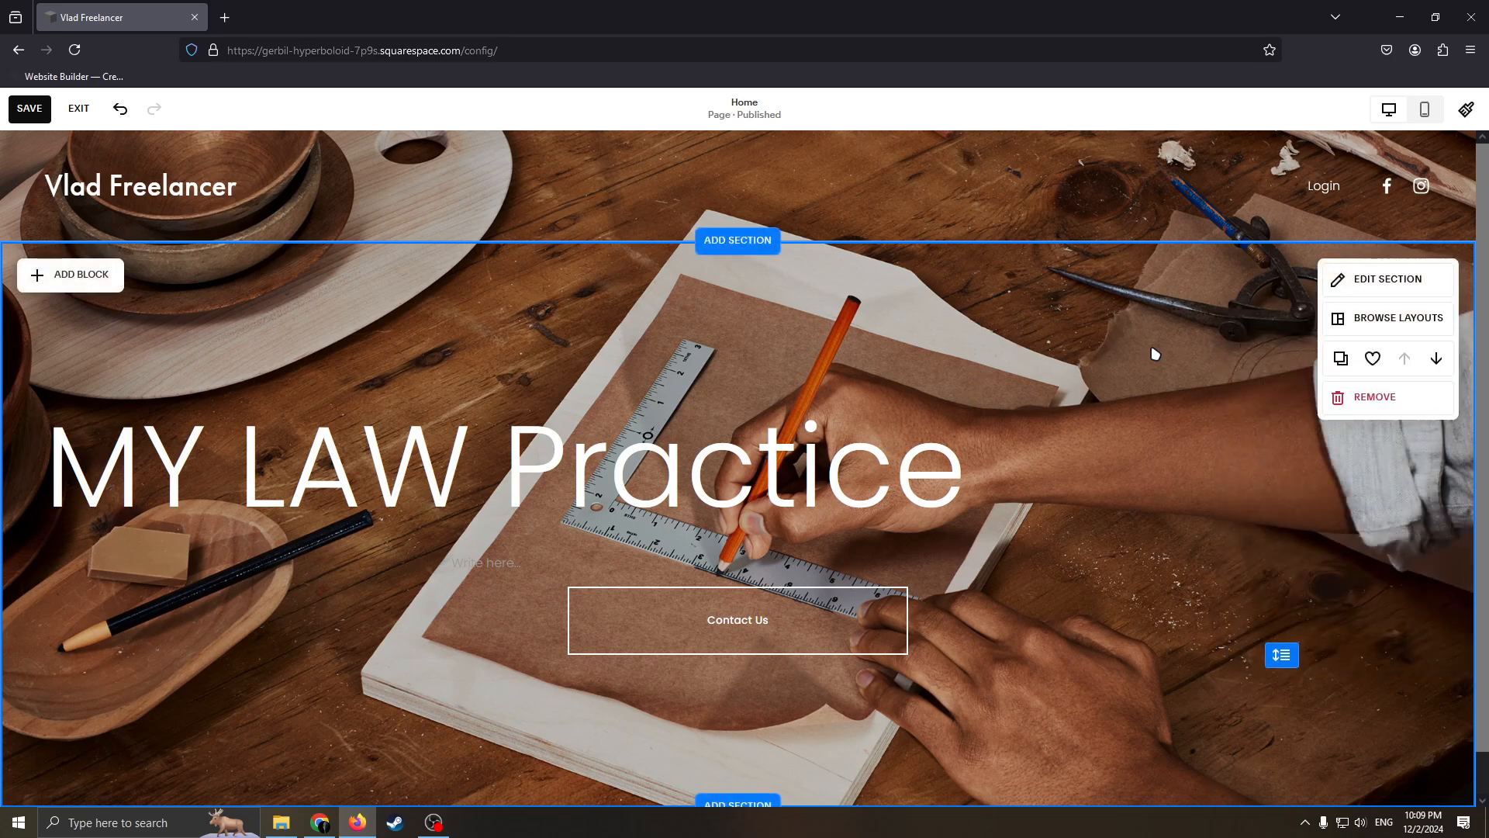
# Replace the headline section's background with the free stock image of the Lady Justice statue found by searching for "Lawyer".
pyautogui.click(1328, 280)
pyautogui.click(1318, 325)
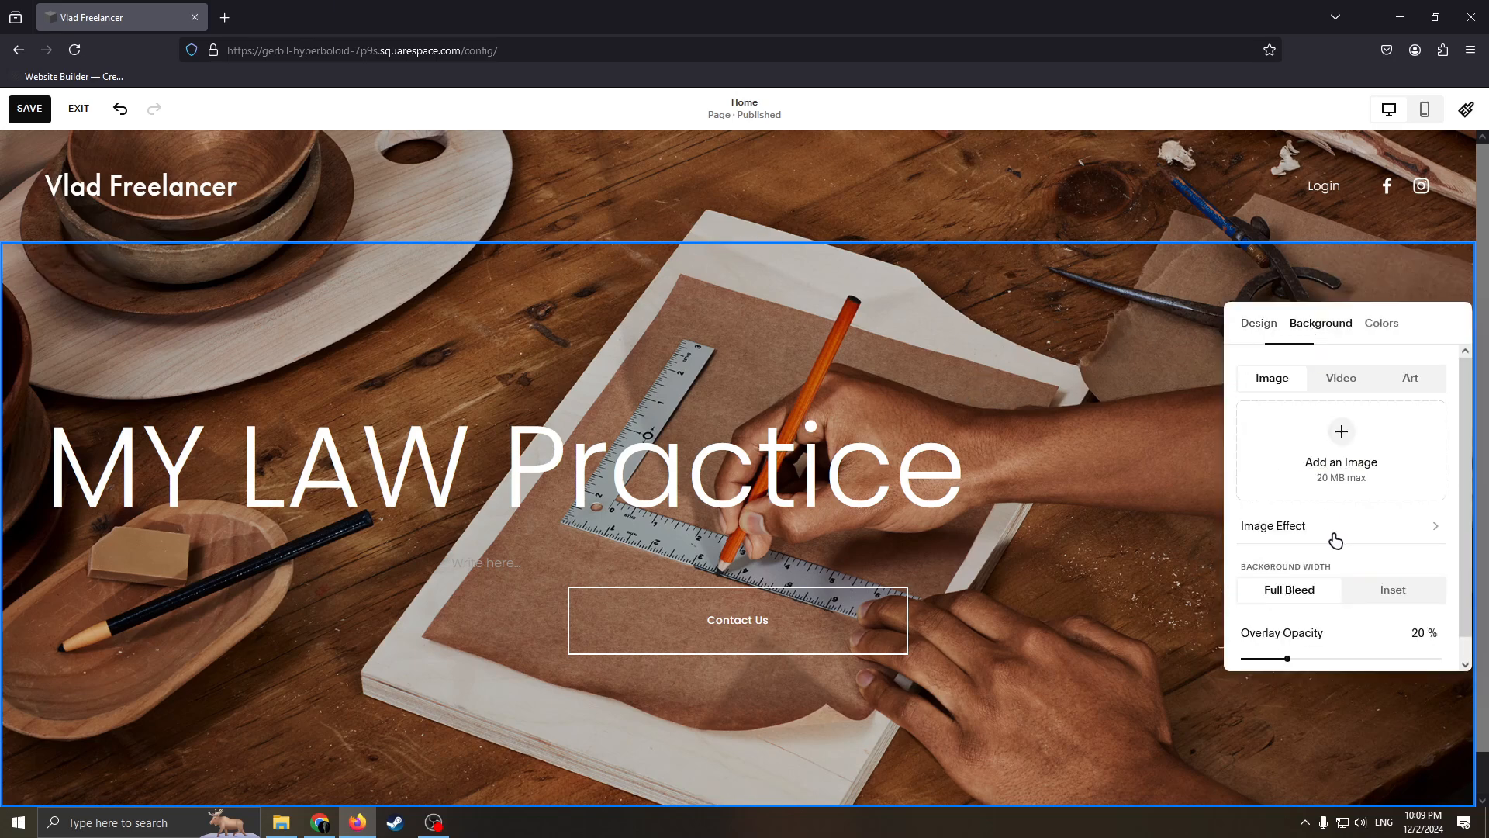
pyautogui.click(1269, 575)
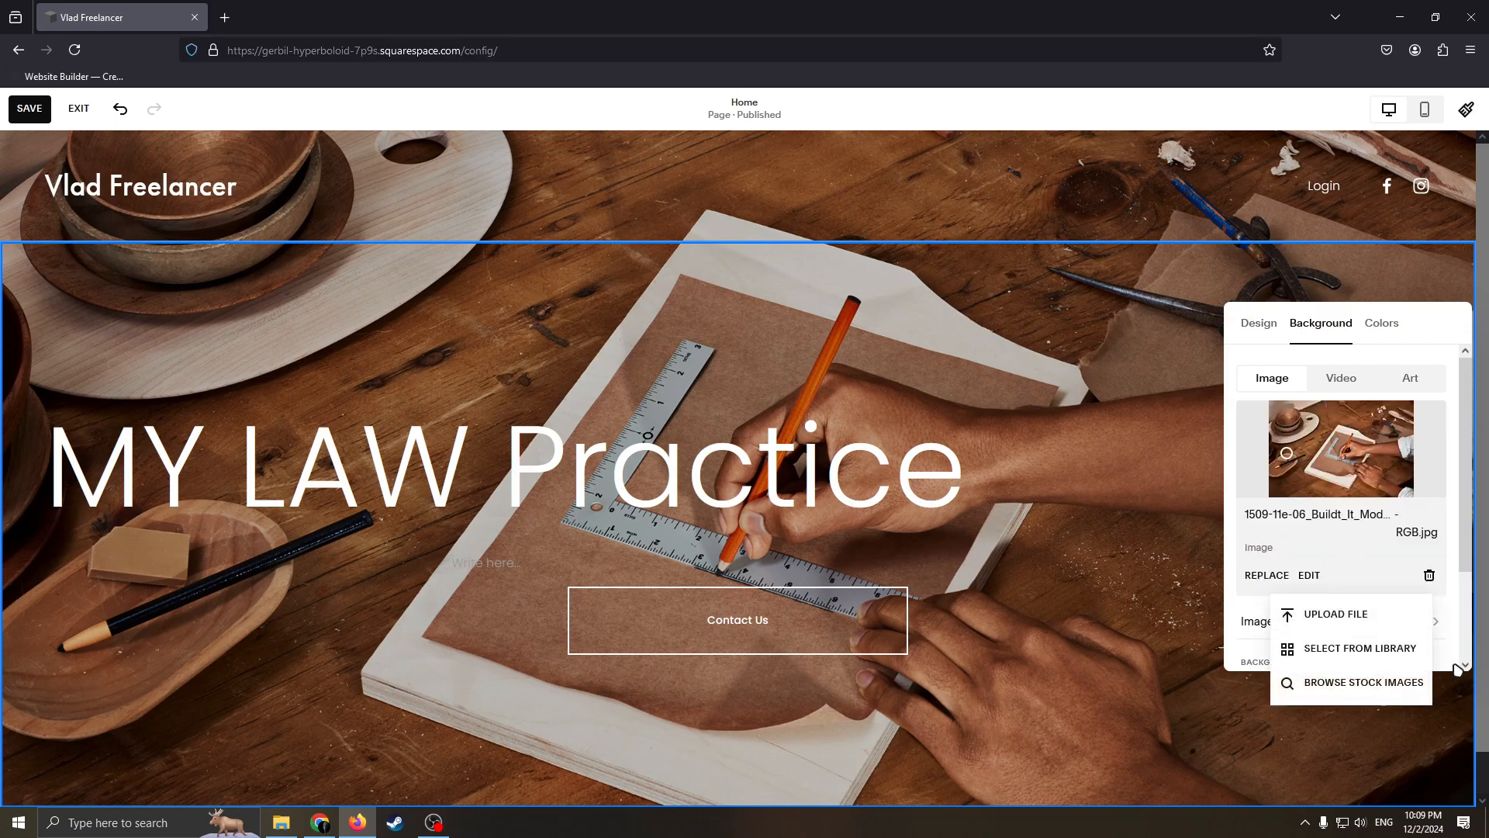
pyautogui.click(1344, 683)
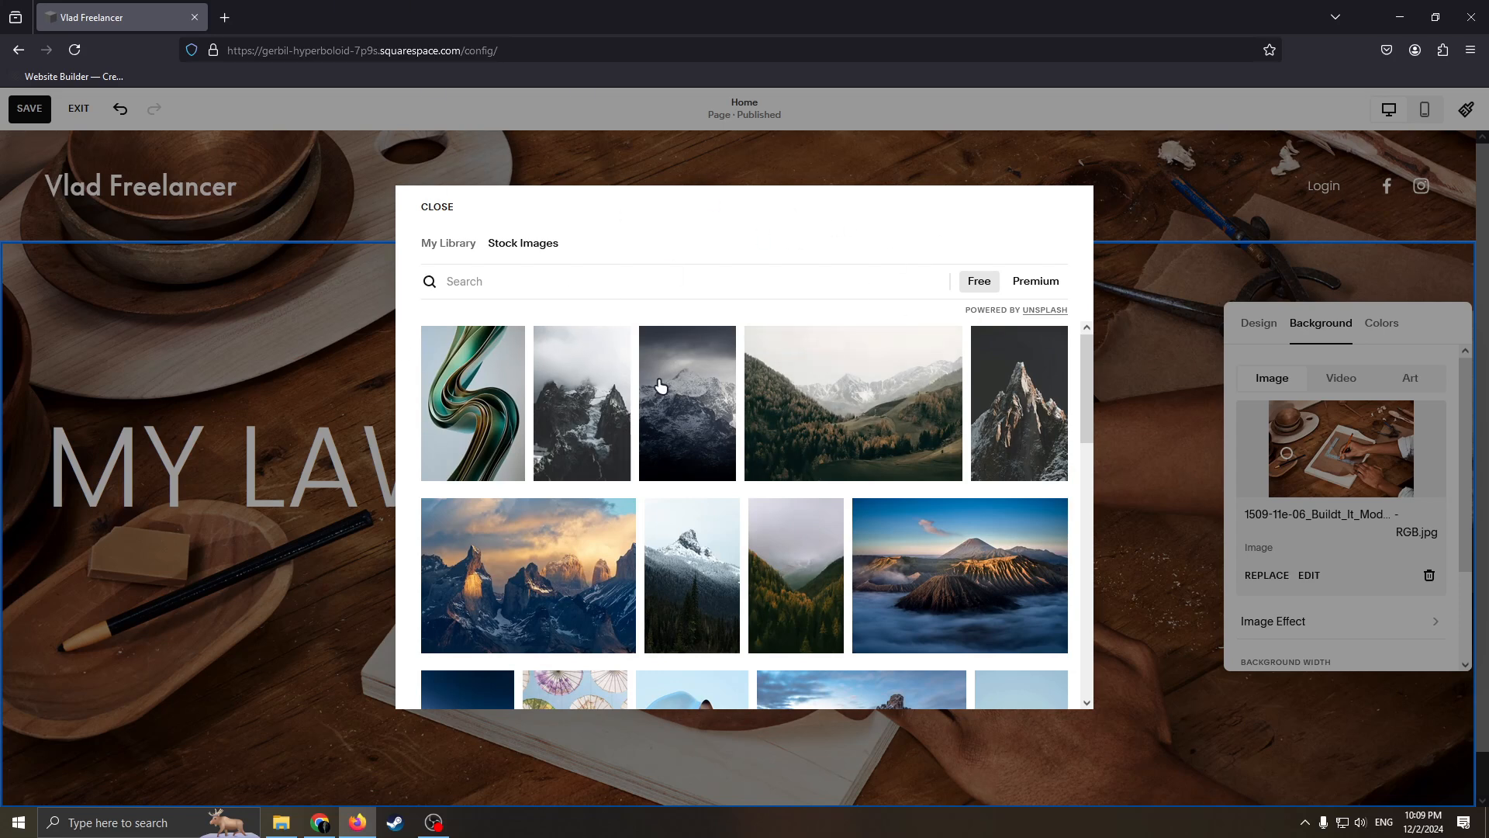
pyautogui.click(476, 278)
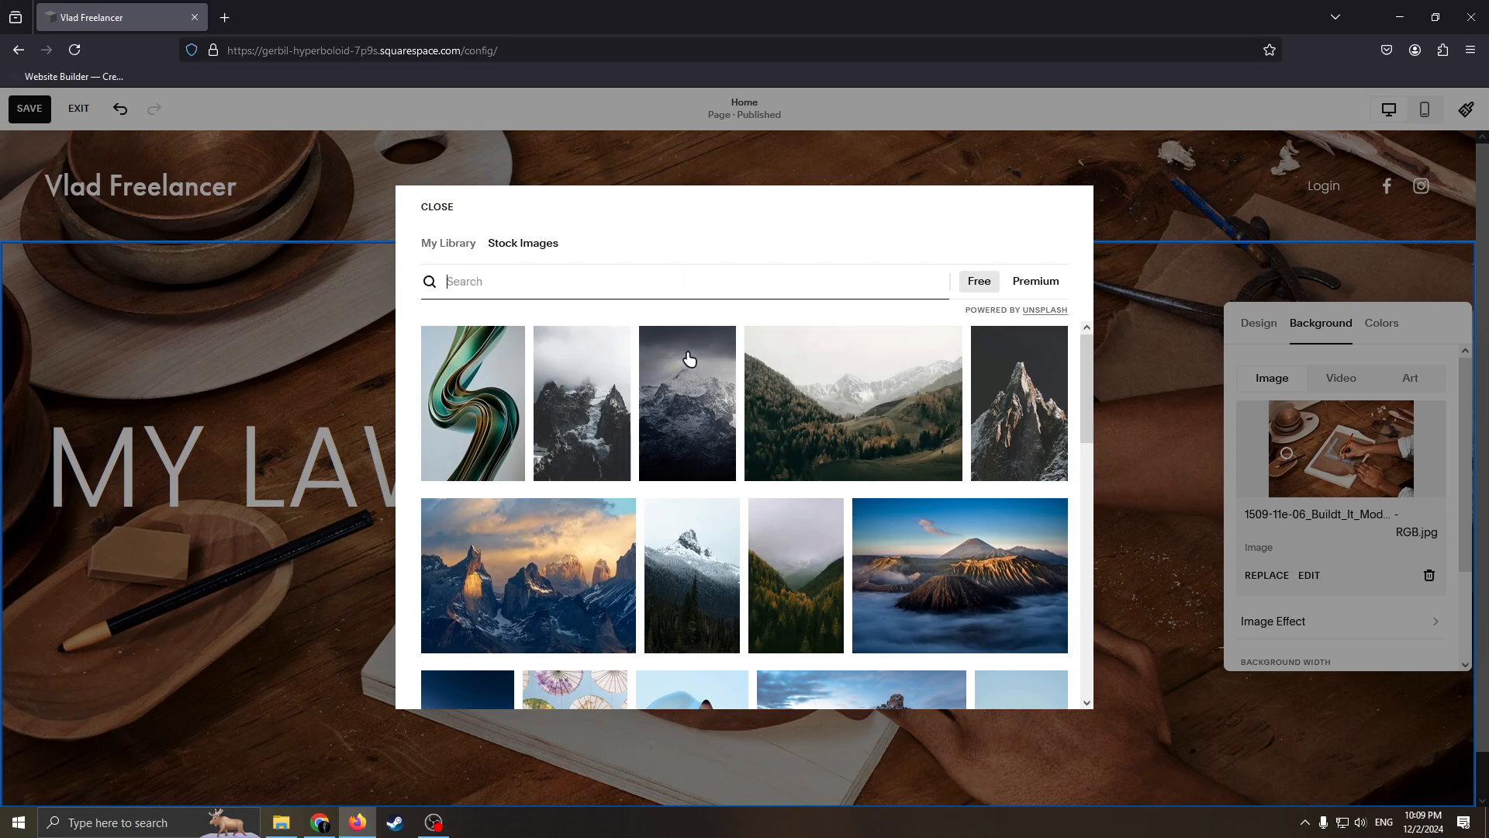
pyautogui.write('Lawyer')
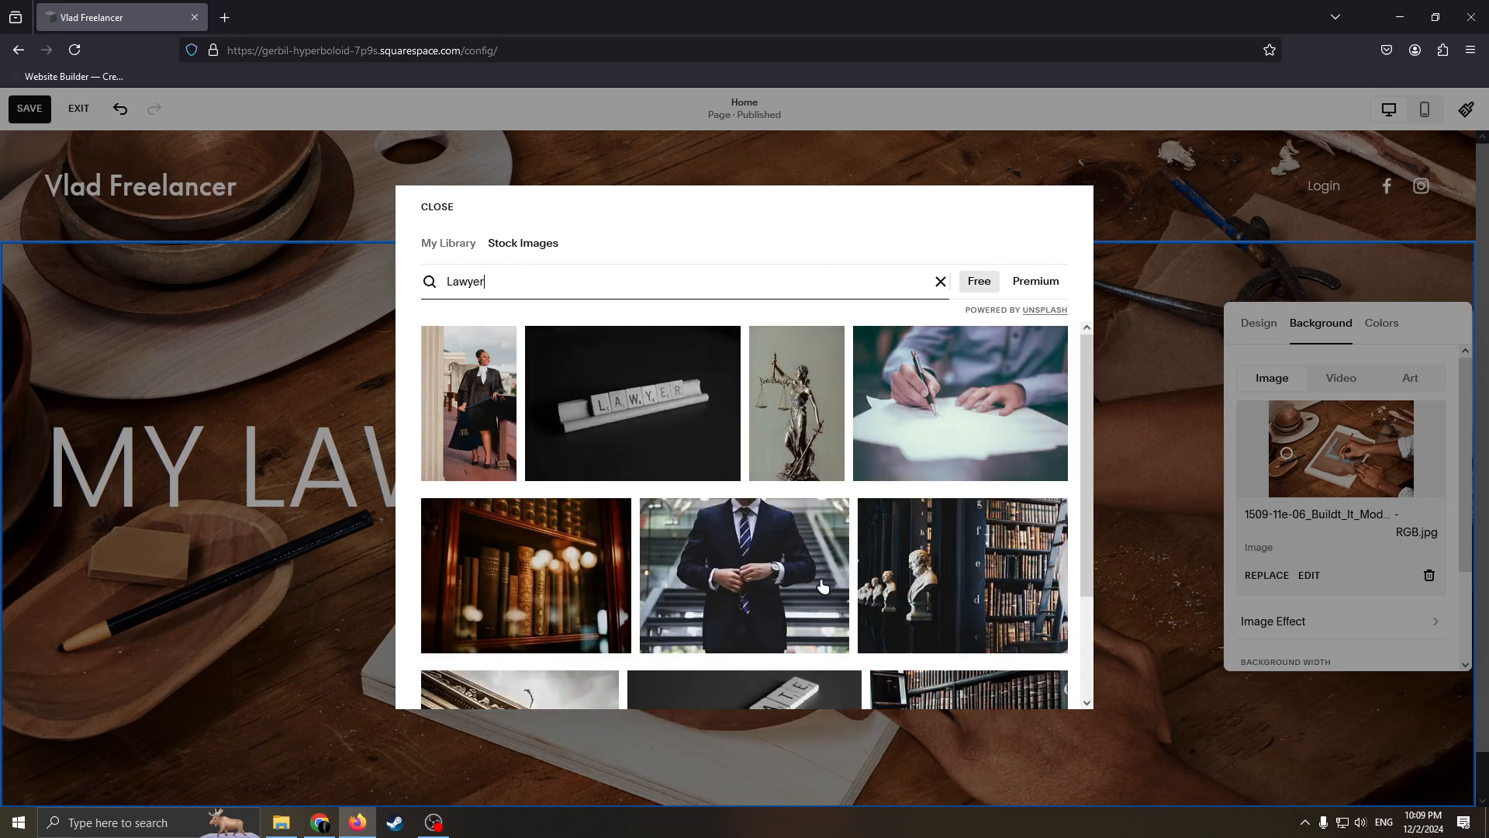
pyautogui.click(791, 407)
pyautogui.click(1103, 305)
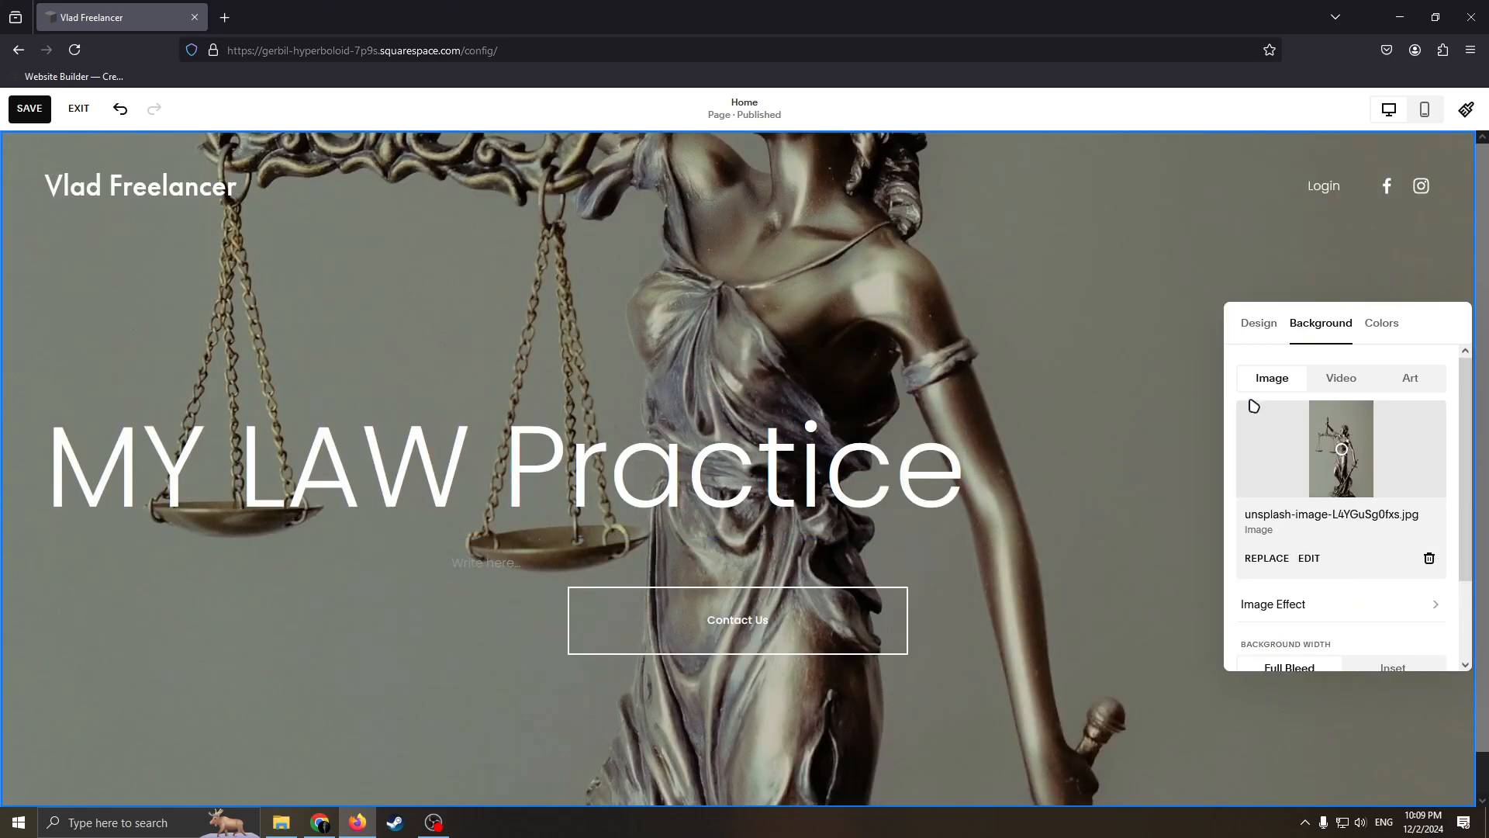
pyautogui.click(1140, 294)
pyautogui.scroll(-1, 1158, 477)
pyautogui.scroll(1, 1157, 473)
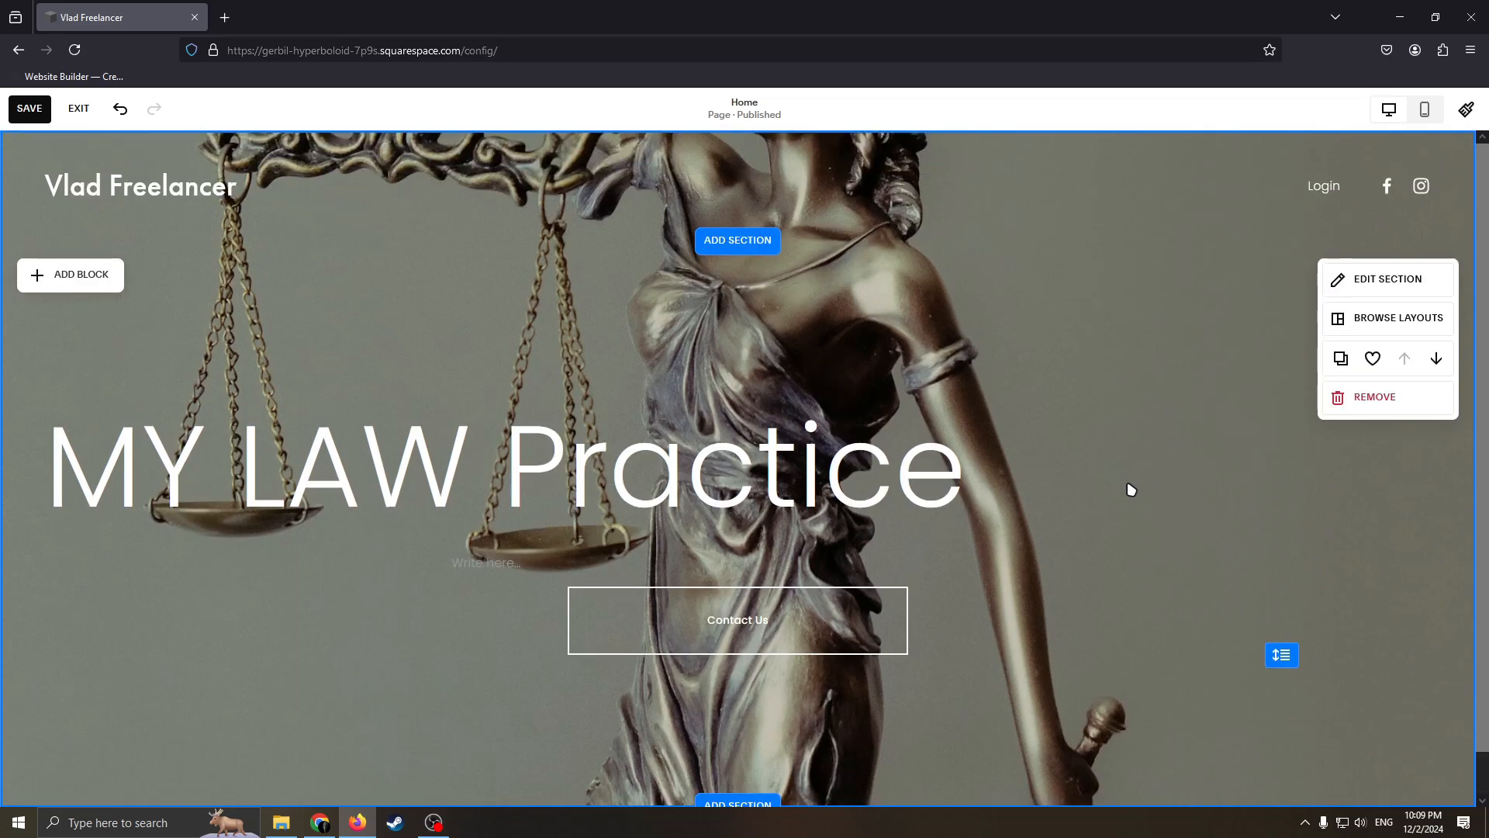
pyautogui.scroll(-1, 894, 375)
pyautogui.scroll(1, 1034, 339)
pyautogui.scroll(-1, 917, 314)
pyautogui.scroll(1, 950, 521)
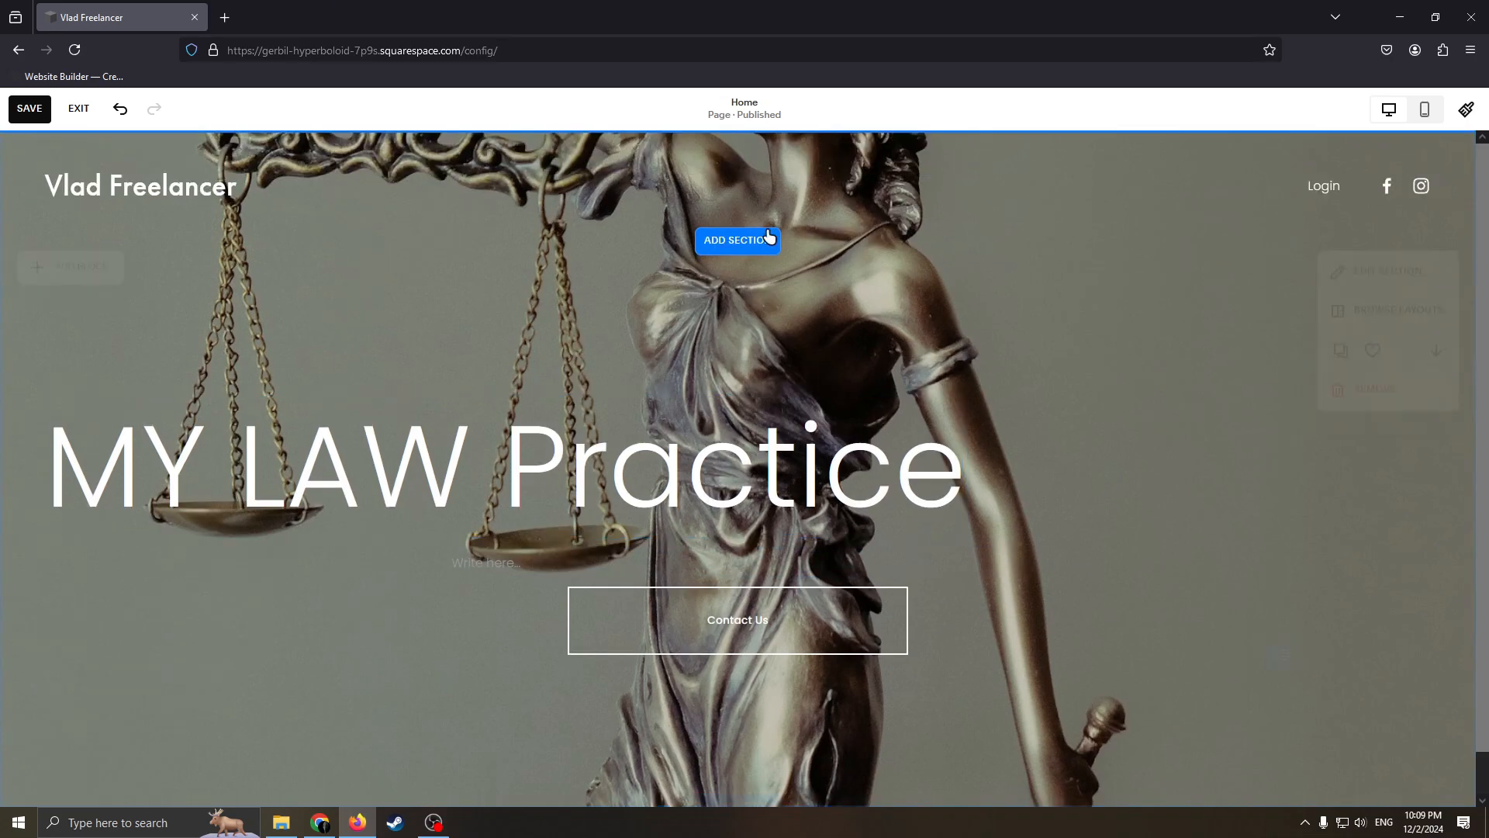
# Add the "Let's work together" contact section with its form above the "MY LAW Practice" section.
pyautogui.click(768, 239)
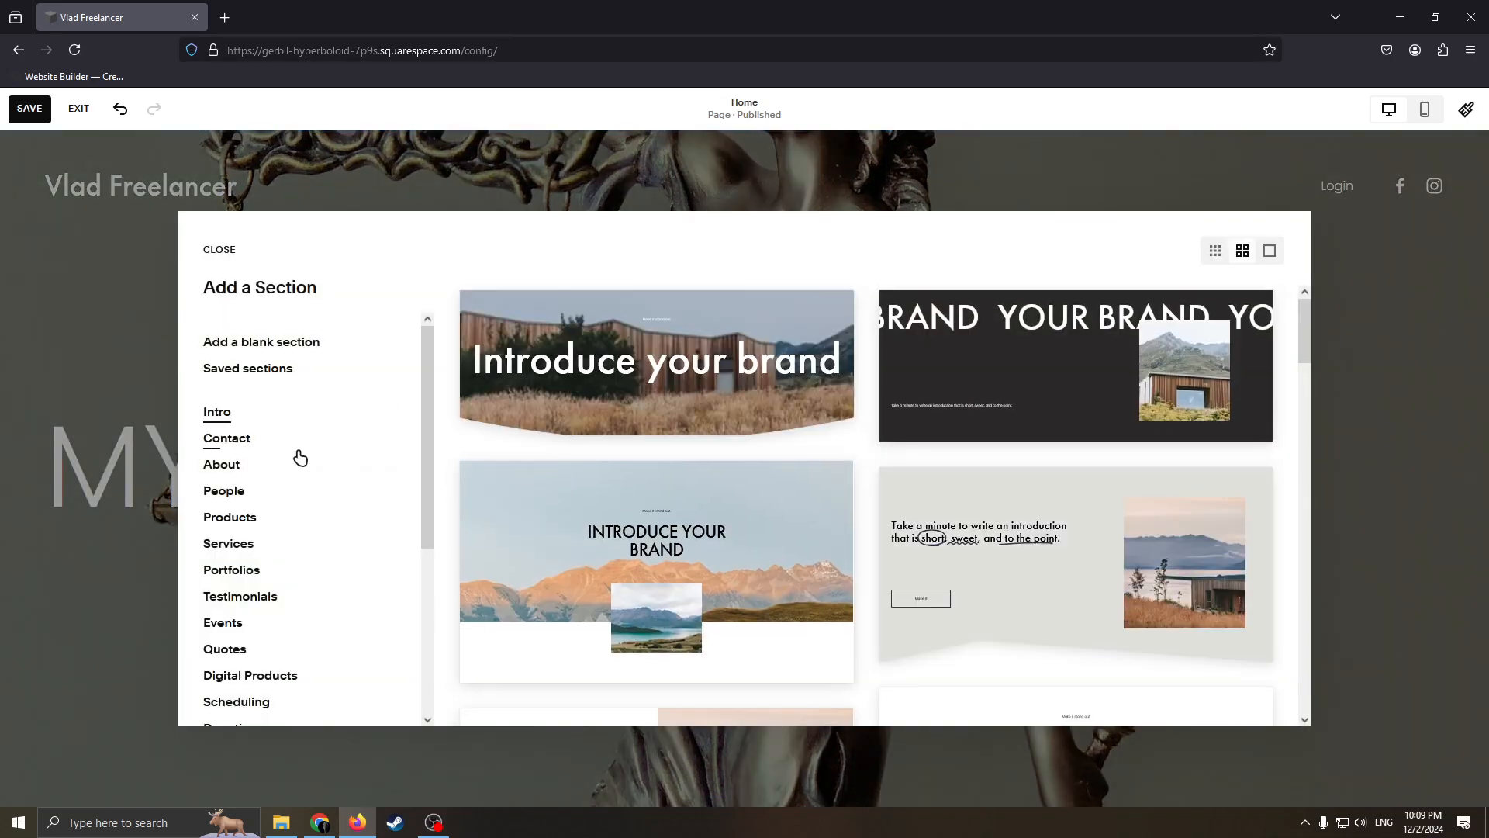
pyautogui.click(226, 439)
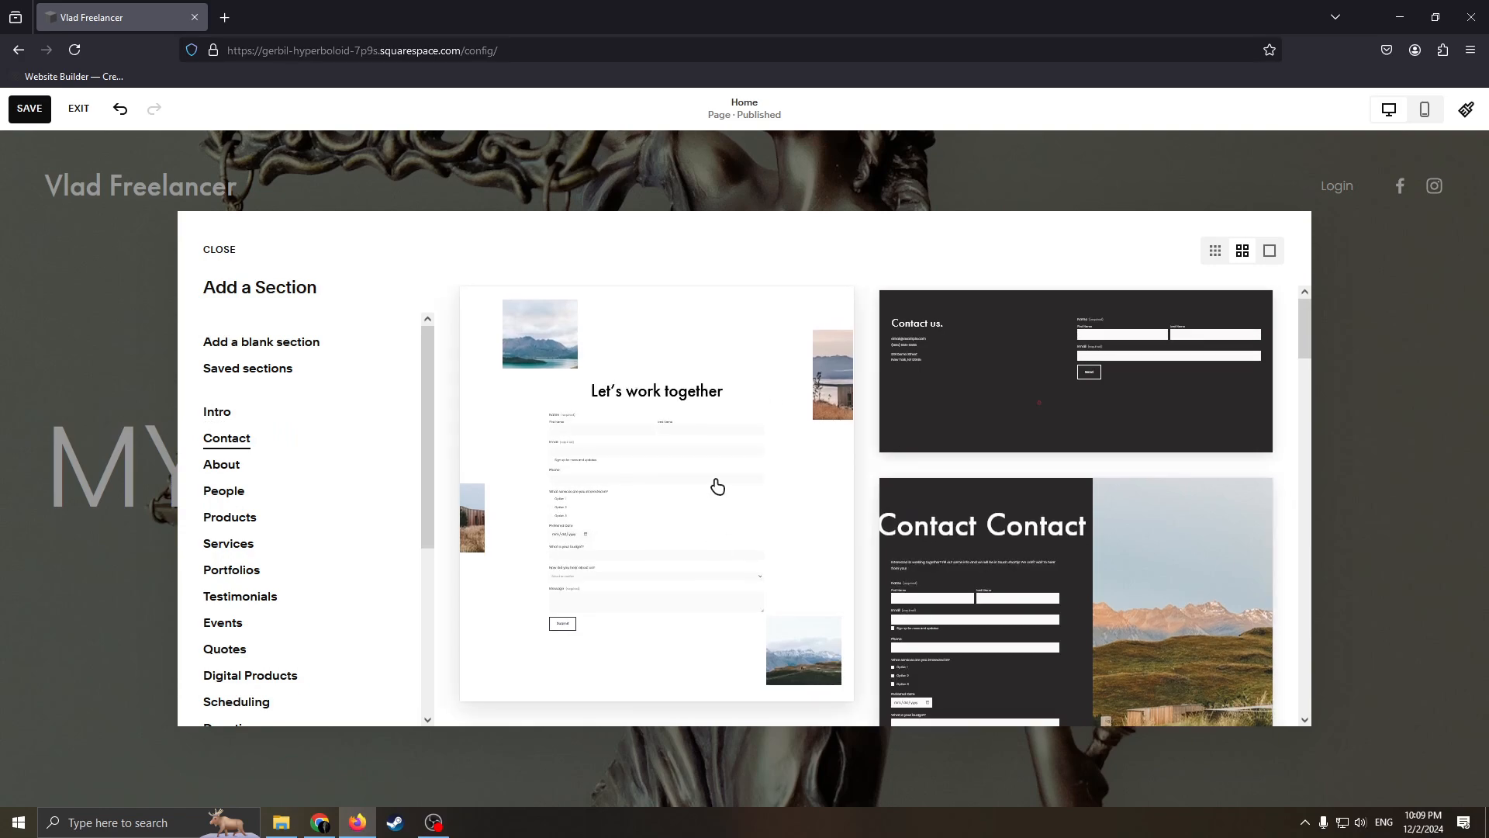
pyautogui.click(718, 486)
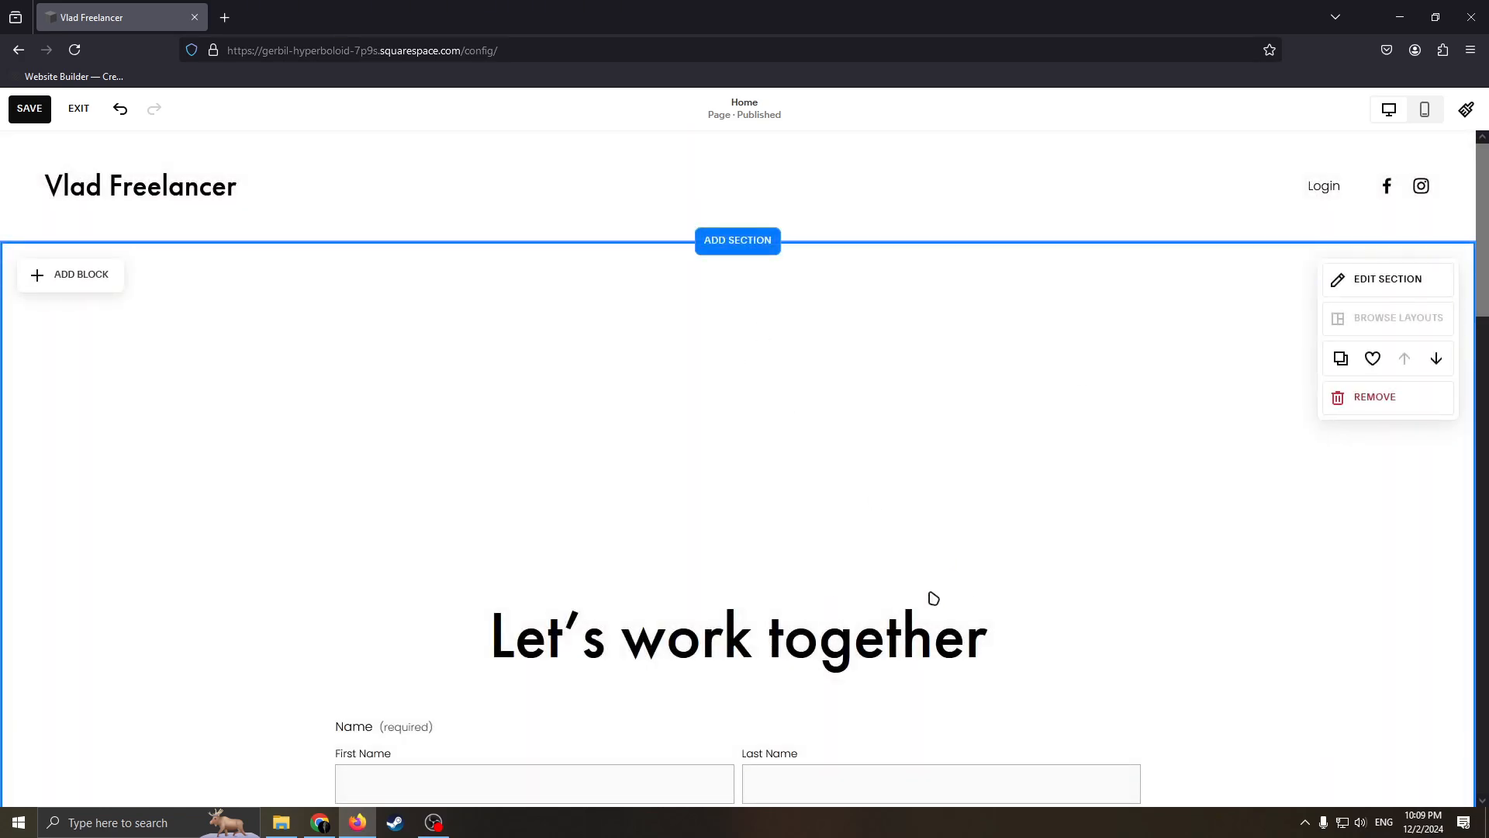
# Delete the two landscape images beside and above the "Let's work together" heading.
pyautogui.moveTo(323, 393); pyautogui.dragTo(412, 329)
pyautogui.click(475, 176)
pyautogui.scroll(-2, 1461, 460)
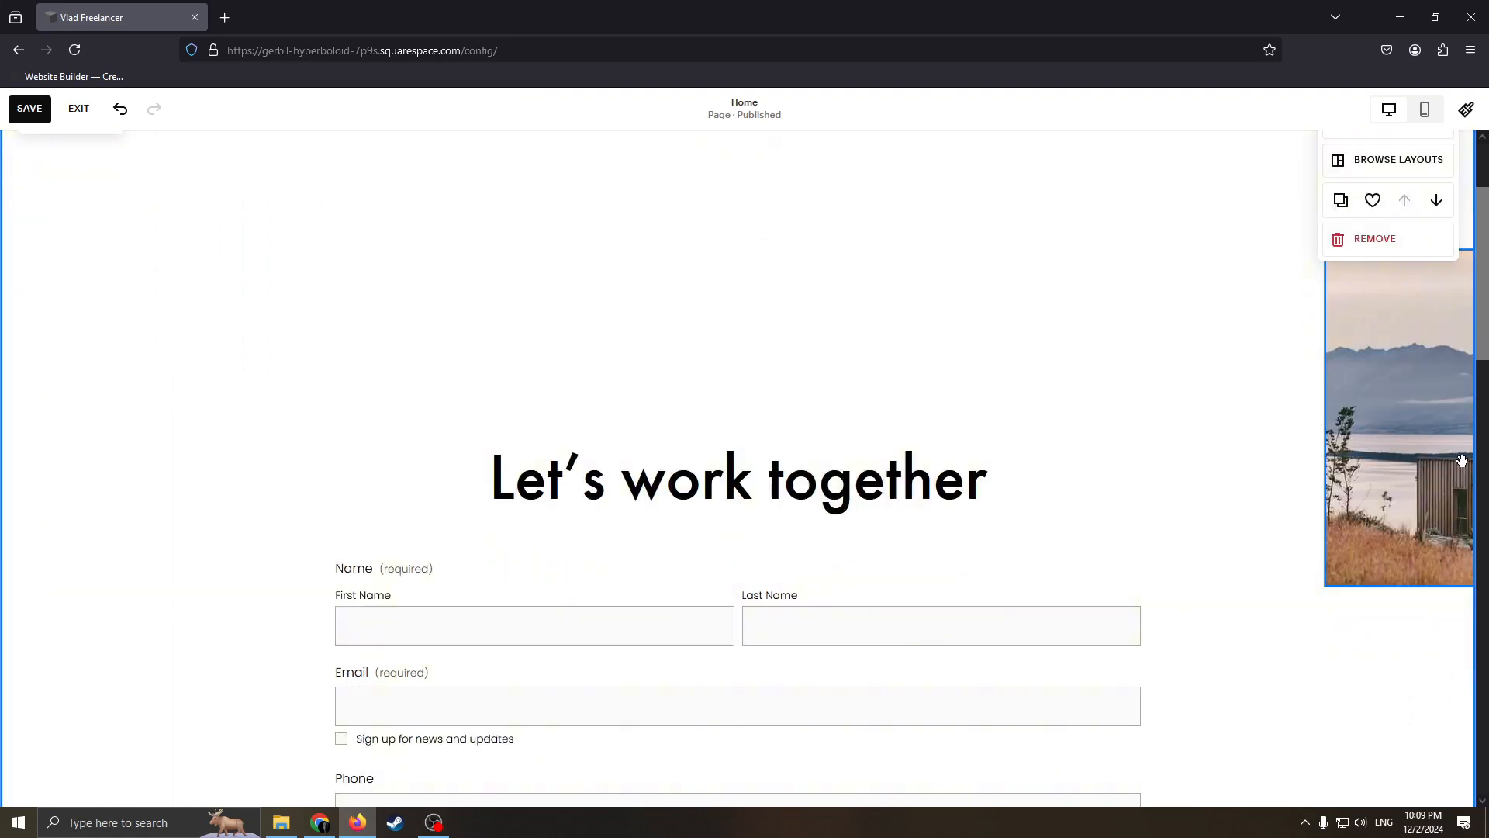
pyautogui.click(1435, 326)
pyautogui.click(1453, 217)
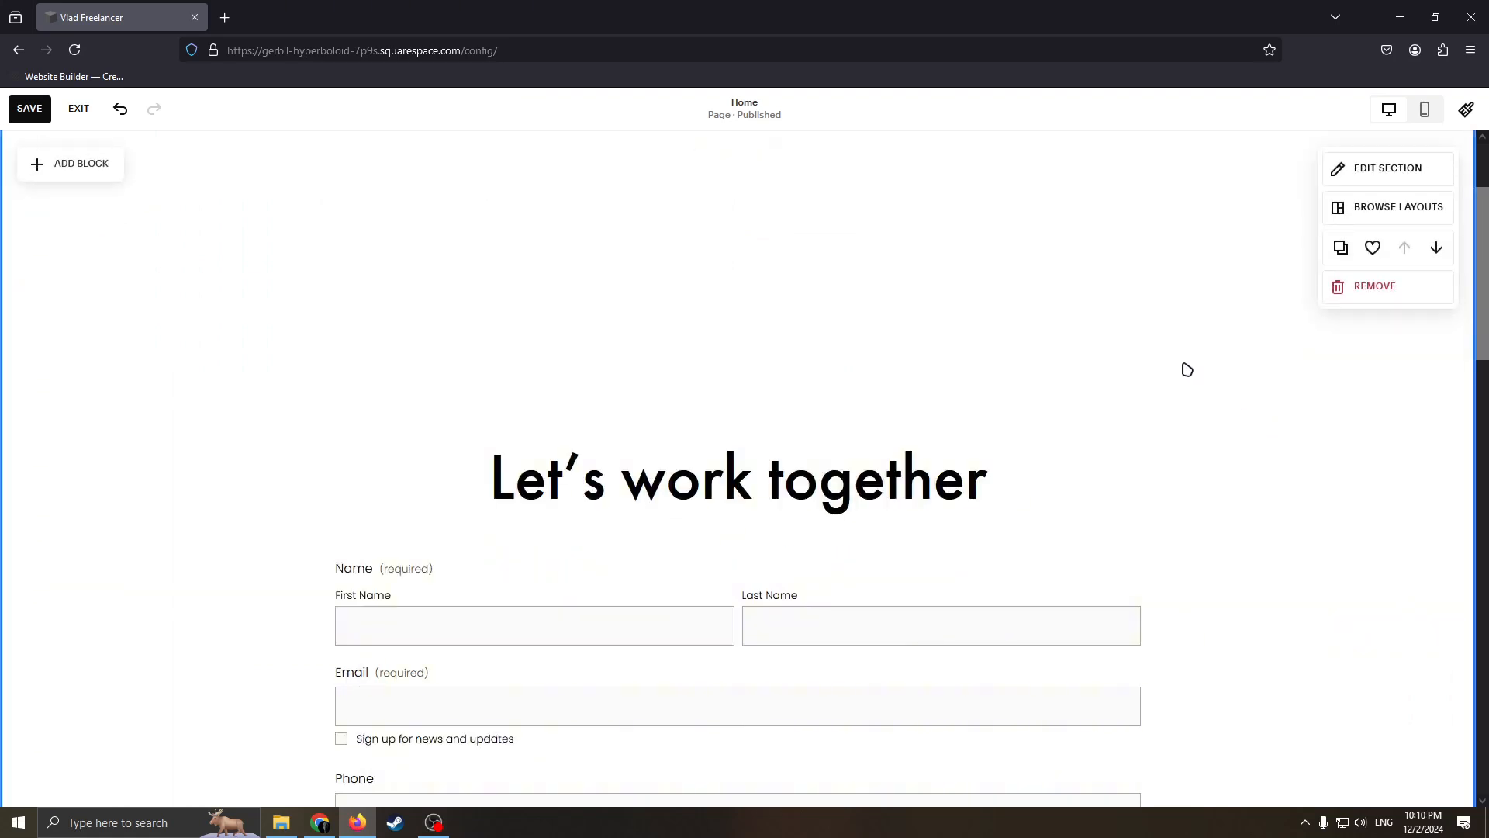
pyautogui.scroll(2, 892, 360)
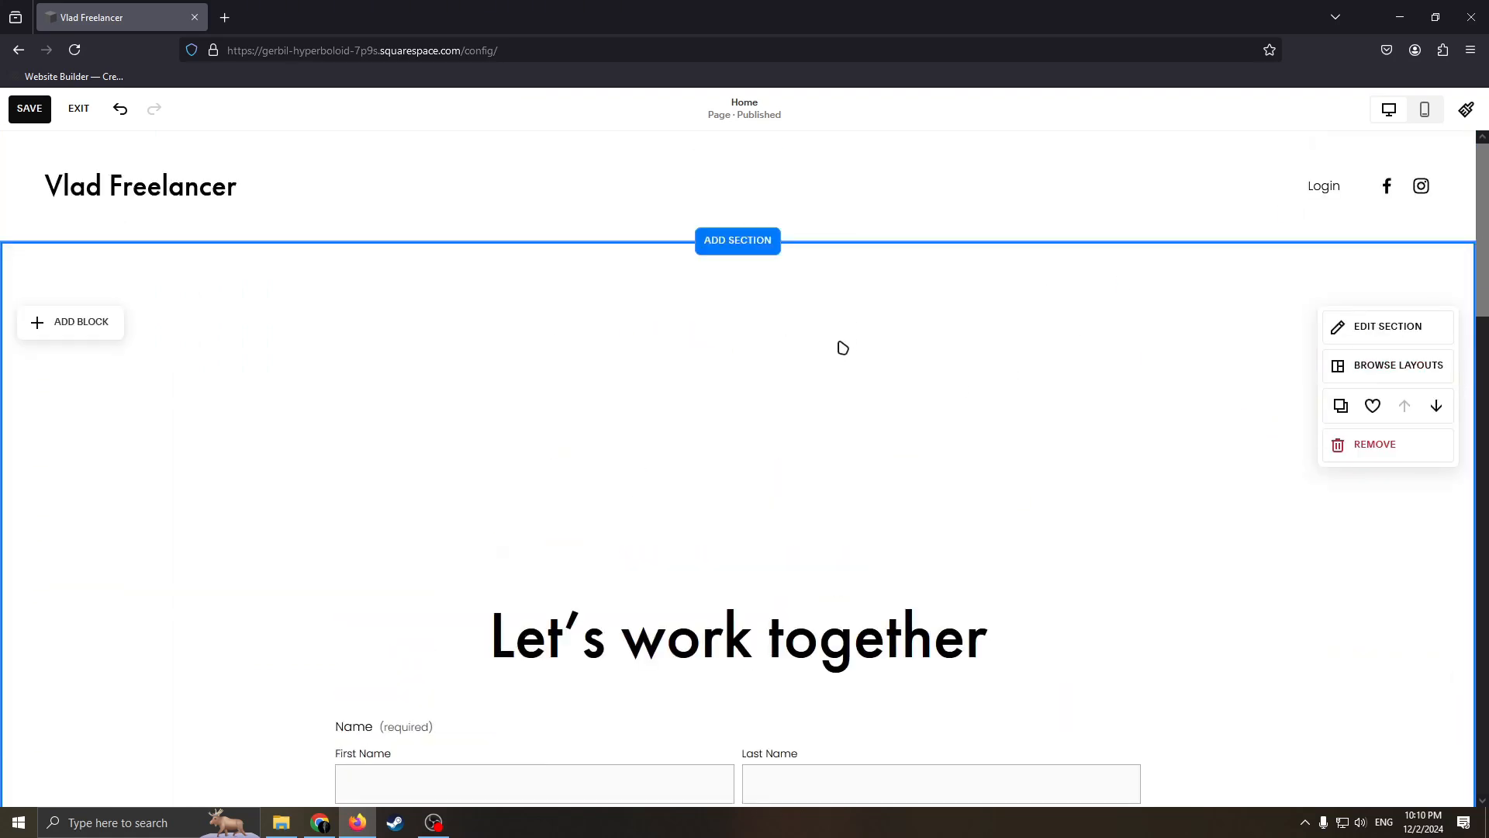
# Move the "MY LAW Practice" section up above the contact form section.
pyautogui.scroll(-5, 1054, 389)
pyautogui.scroll(5, 1061, 370)
pyautogui.scroll(-10, 716, 315)
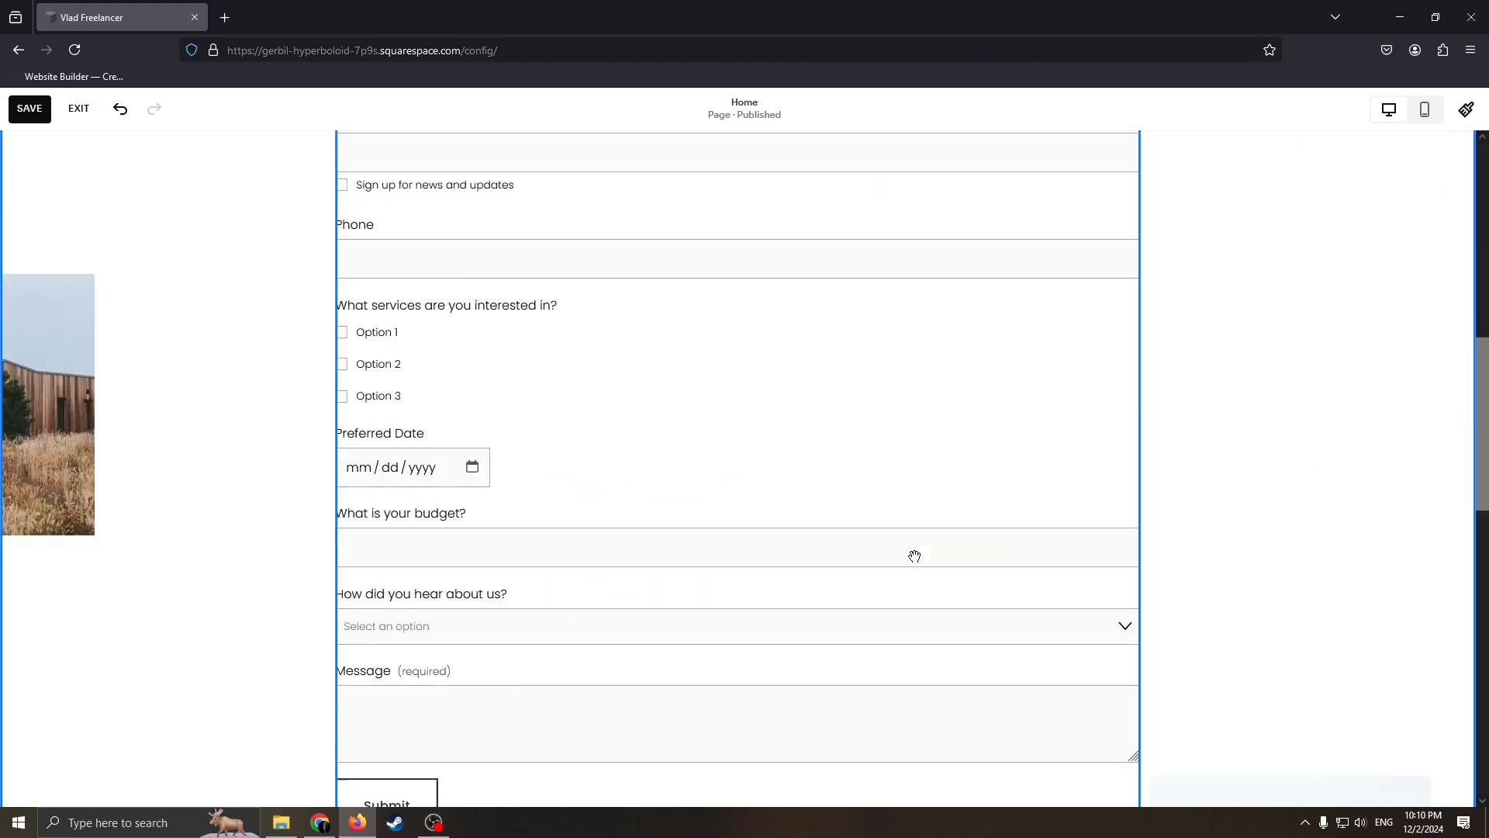
pyautogui.scroll(5, 803, 578)
pyautogui.scroll(-4, 750, 386)
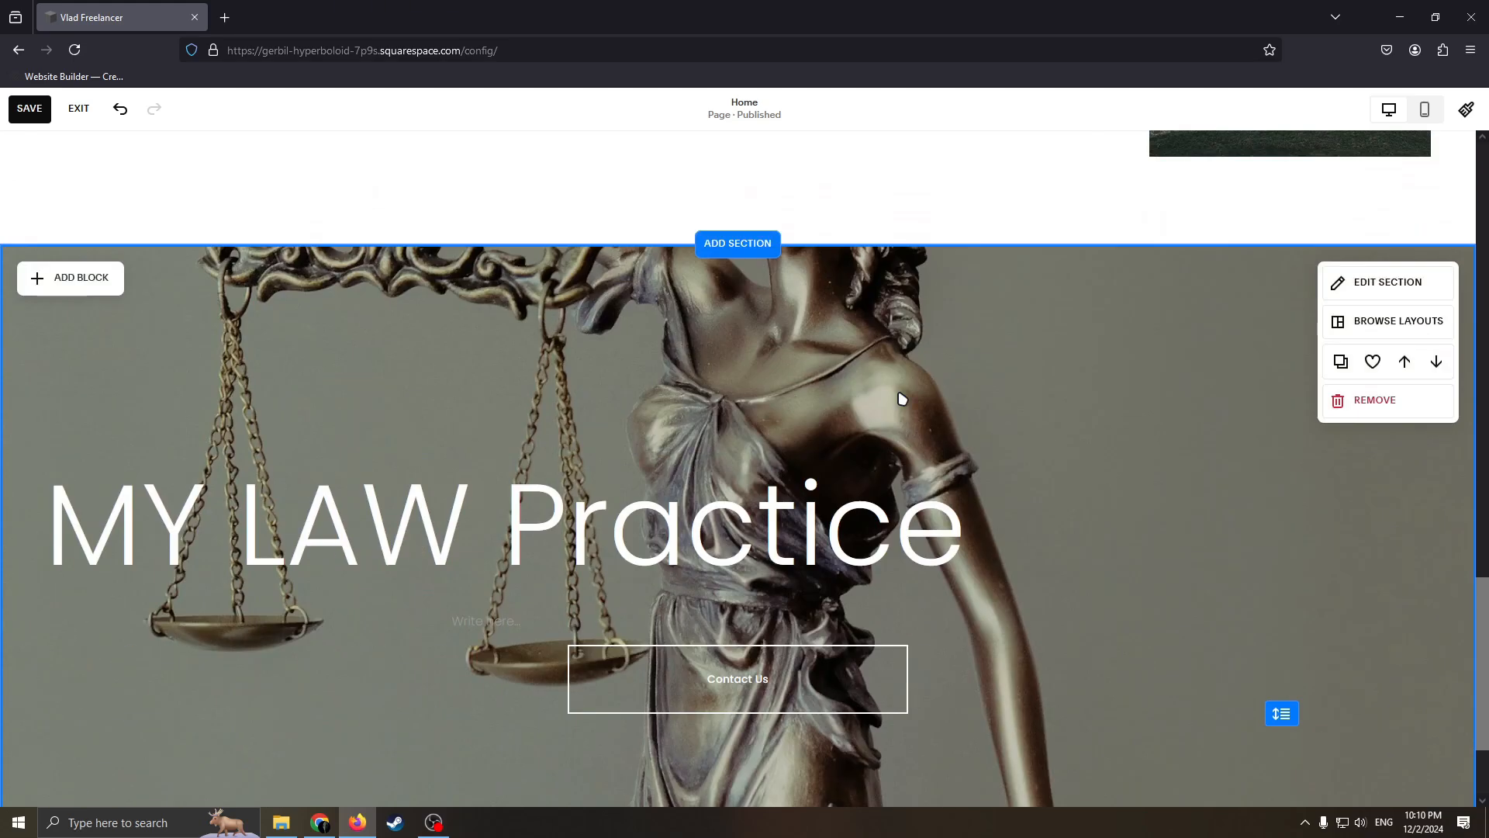
pyautogui.scroll(20, 1008, 404)
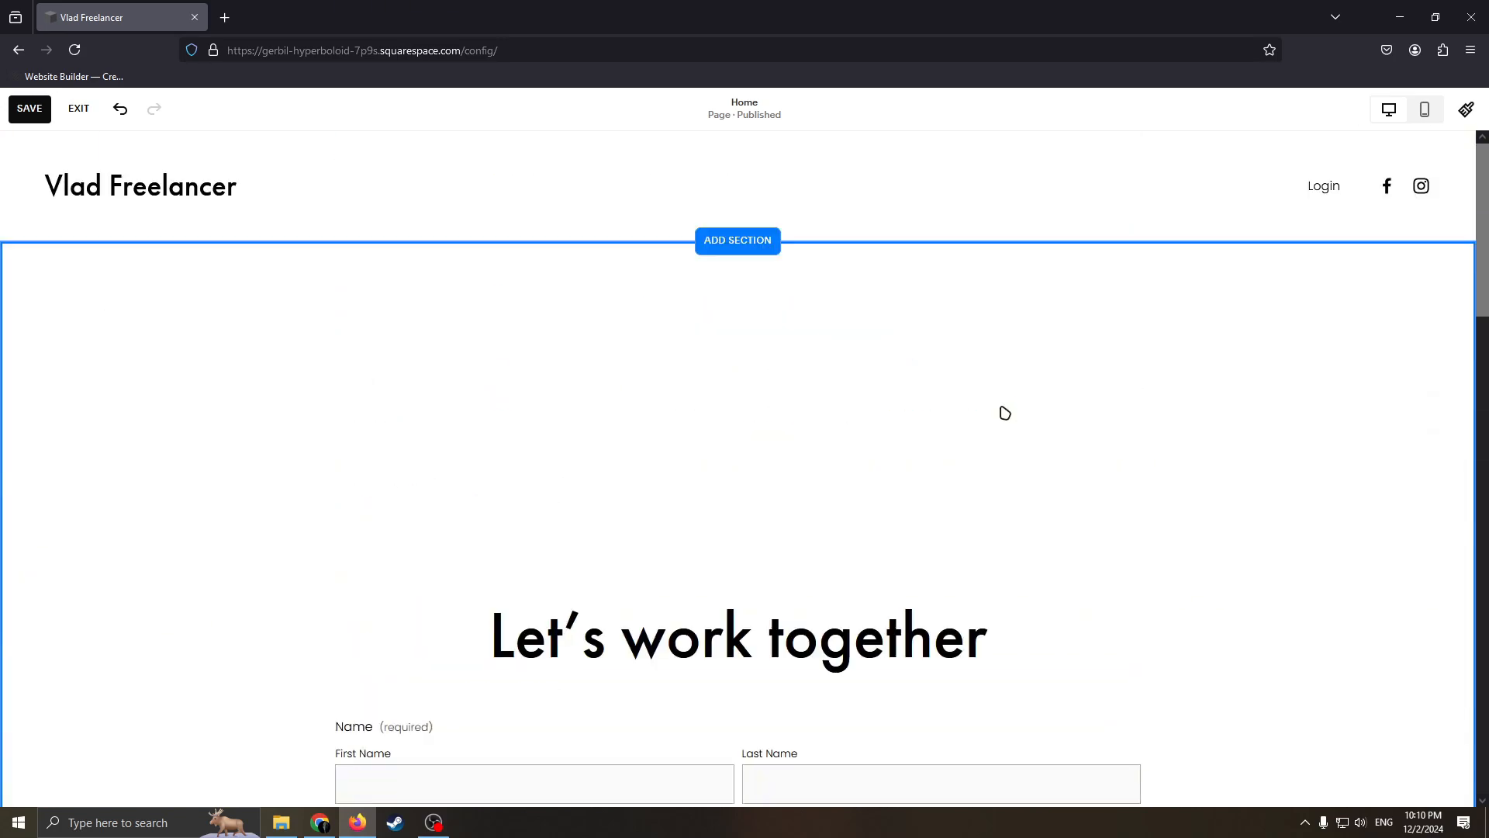
pyautogui.scroll(-18, 1000, 465)
pyautogui.scroll(-3, 1086, 539)
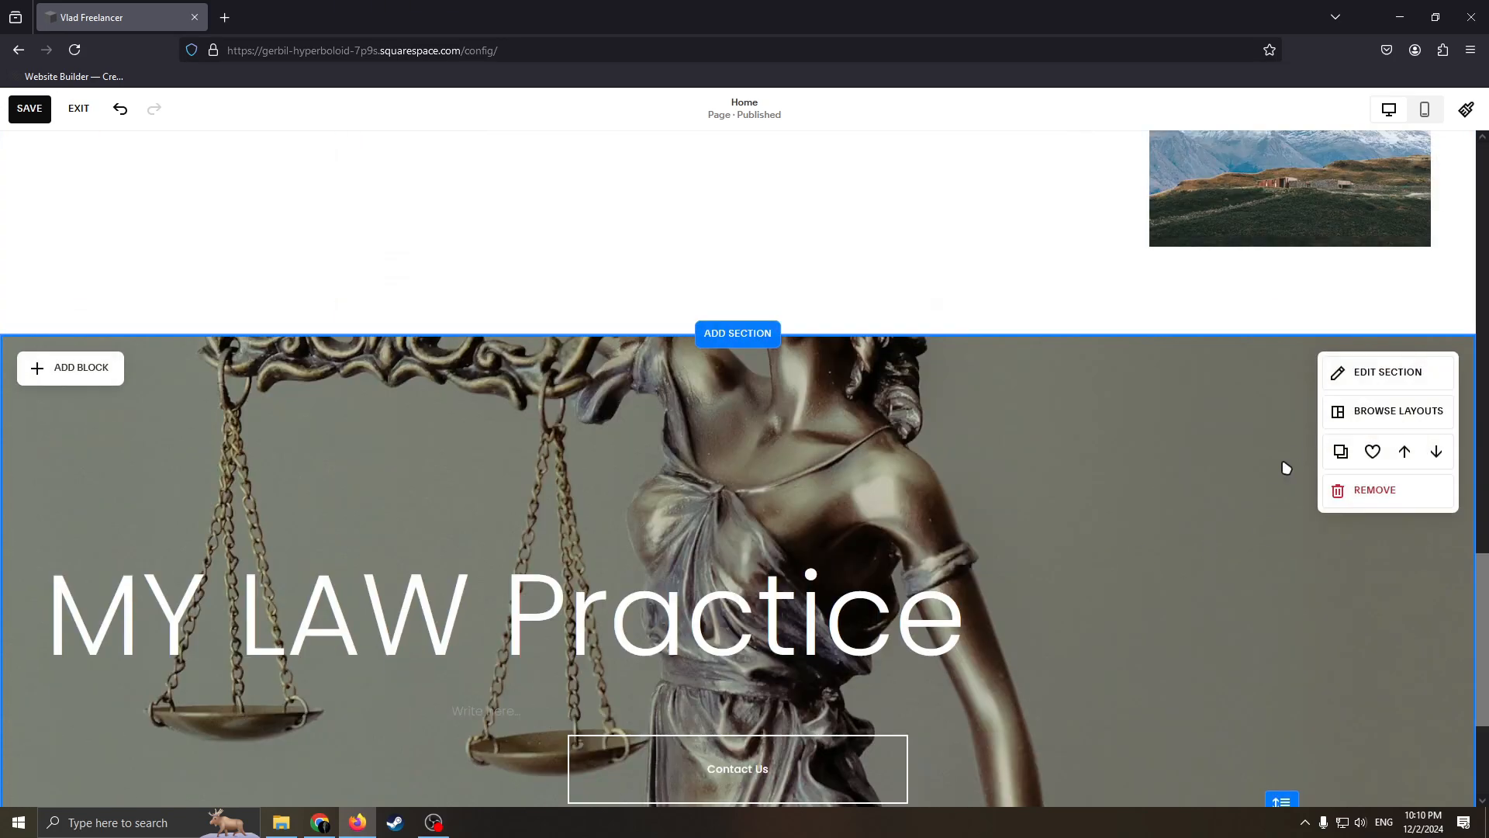
pyautogui.click(1408, 457)
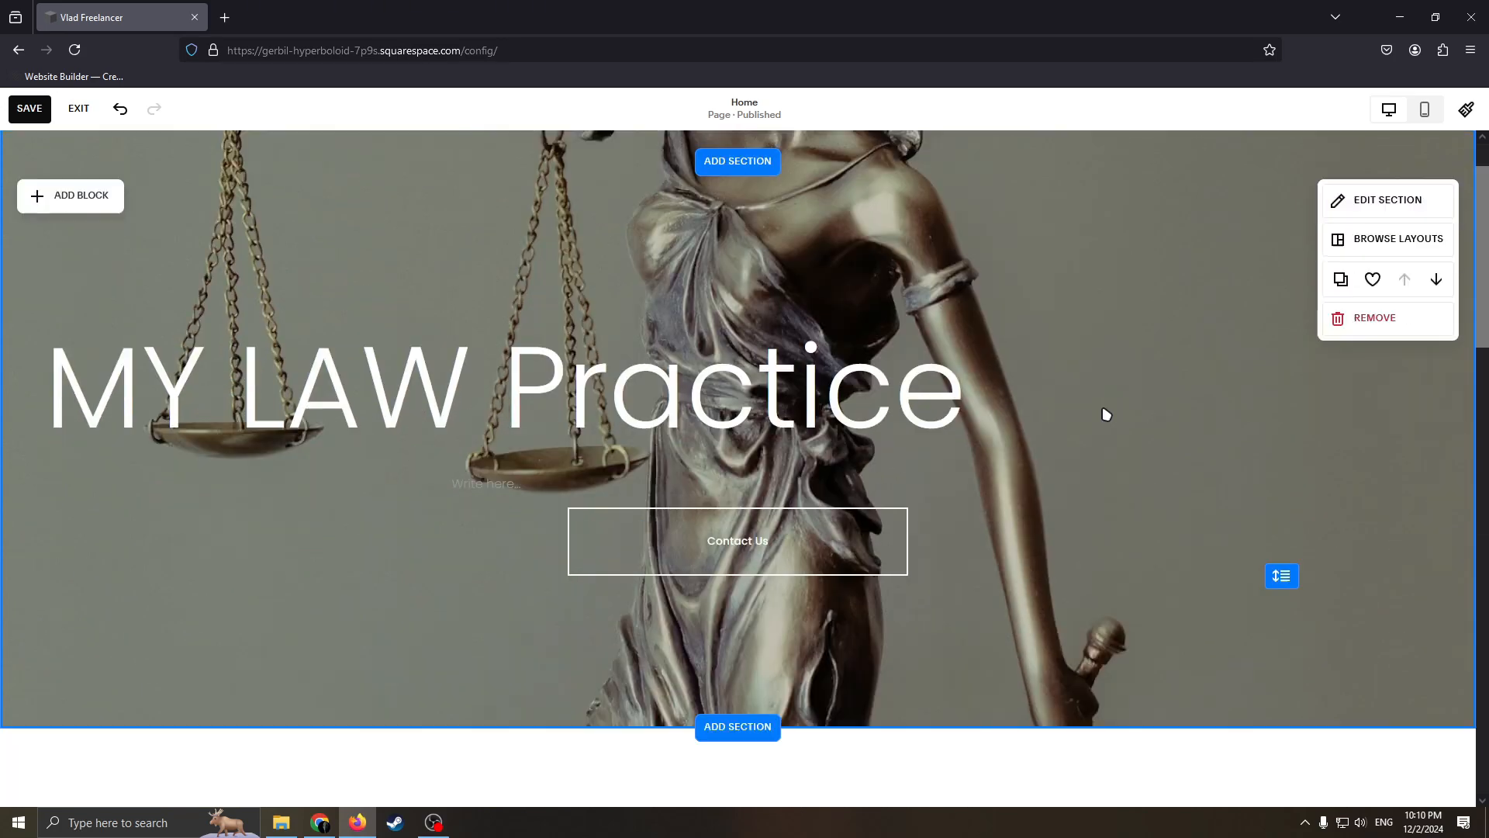
# Delete the wooden building image beside the contact form.
pyautogui.scroll(-12, 1102, 388)
pyautogui.scroll(-2, 1097, 419)
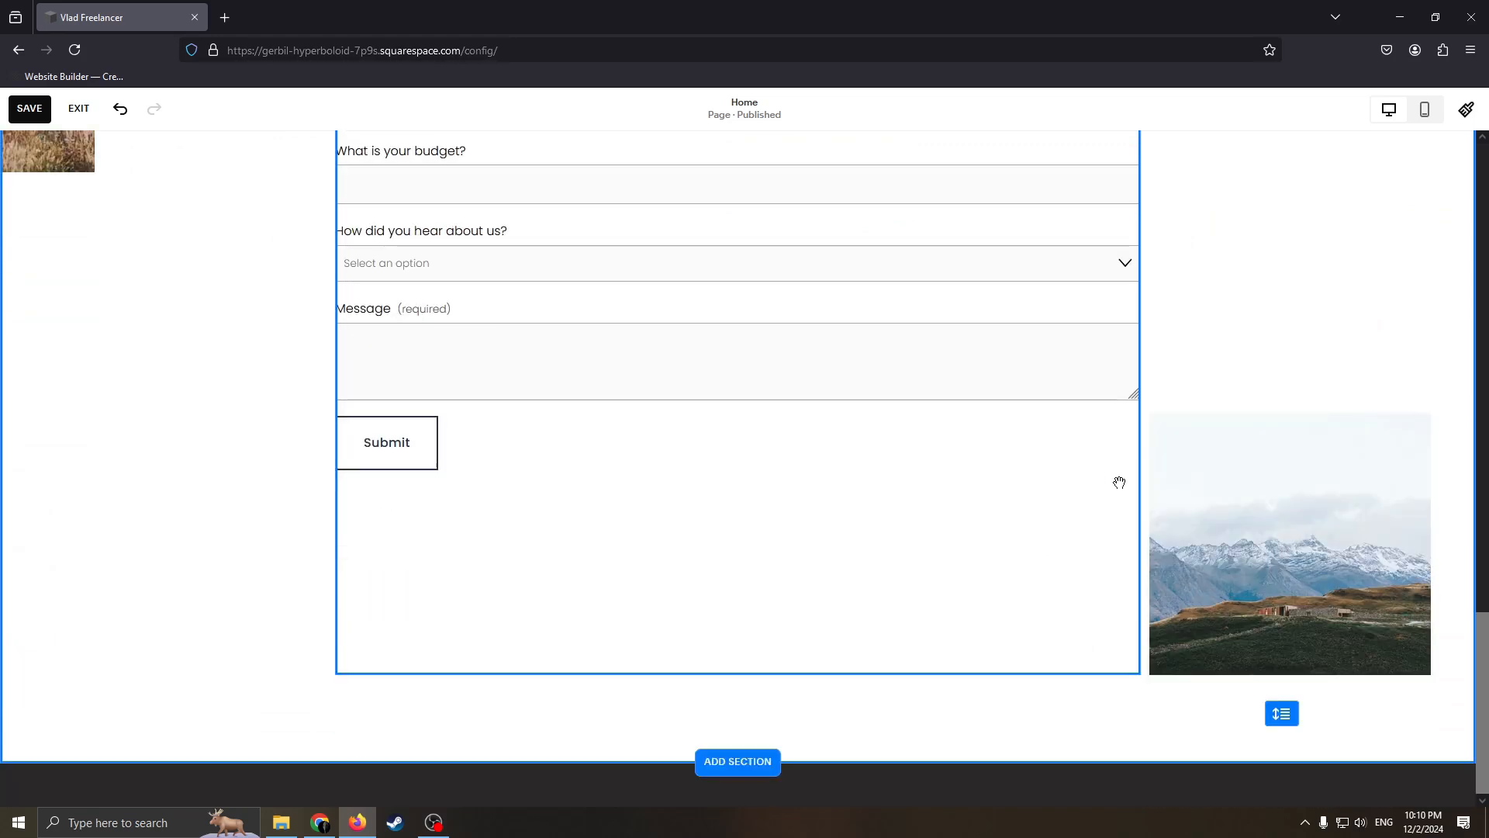
pyautogui.scroll(15, 1119, 482)
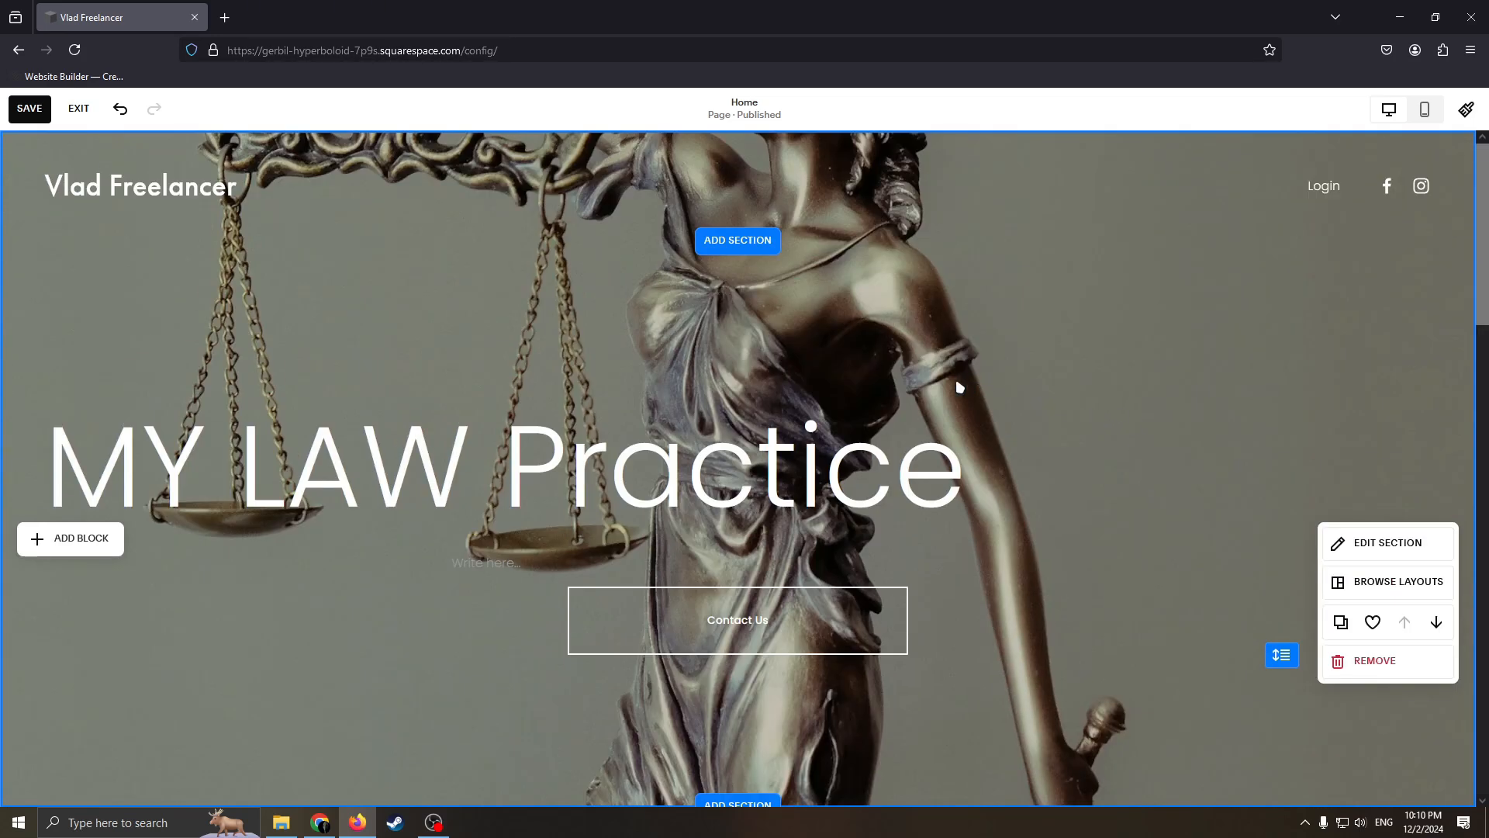
pyautogui.scroll(-8, 1085, 411)
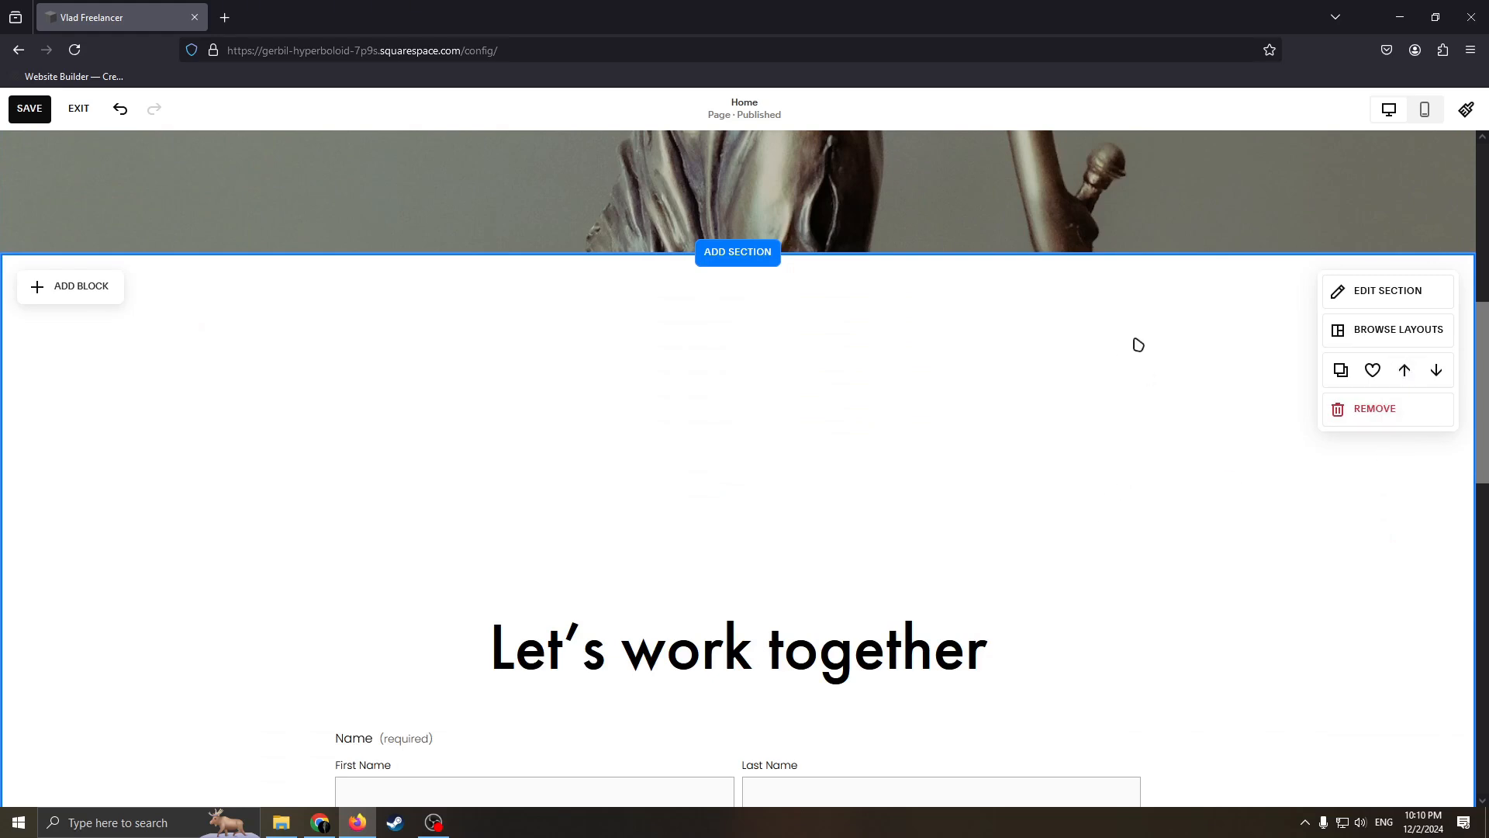
pyautogui.scroll(-1, 1086, 434)
pyautogui.scroll(5, 1133, 248)
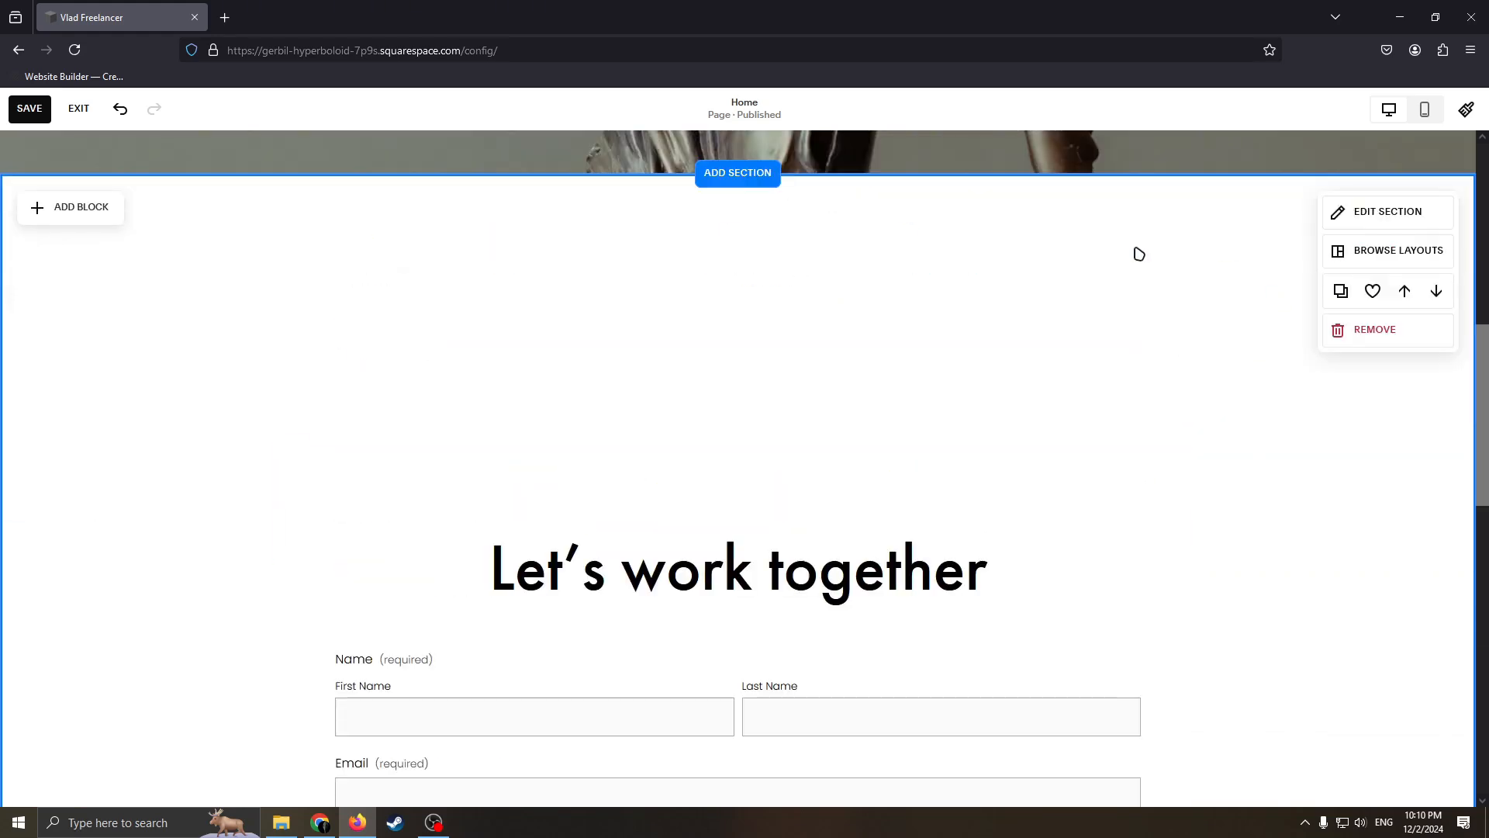
pyautogui.scroll(-7, 724, 442)
pyautogui.moveTo(67, 508); pyautogui.dragTo(202, 494)
pyautogui.rightClick(201, 495)
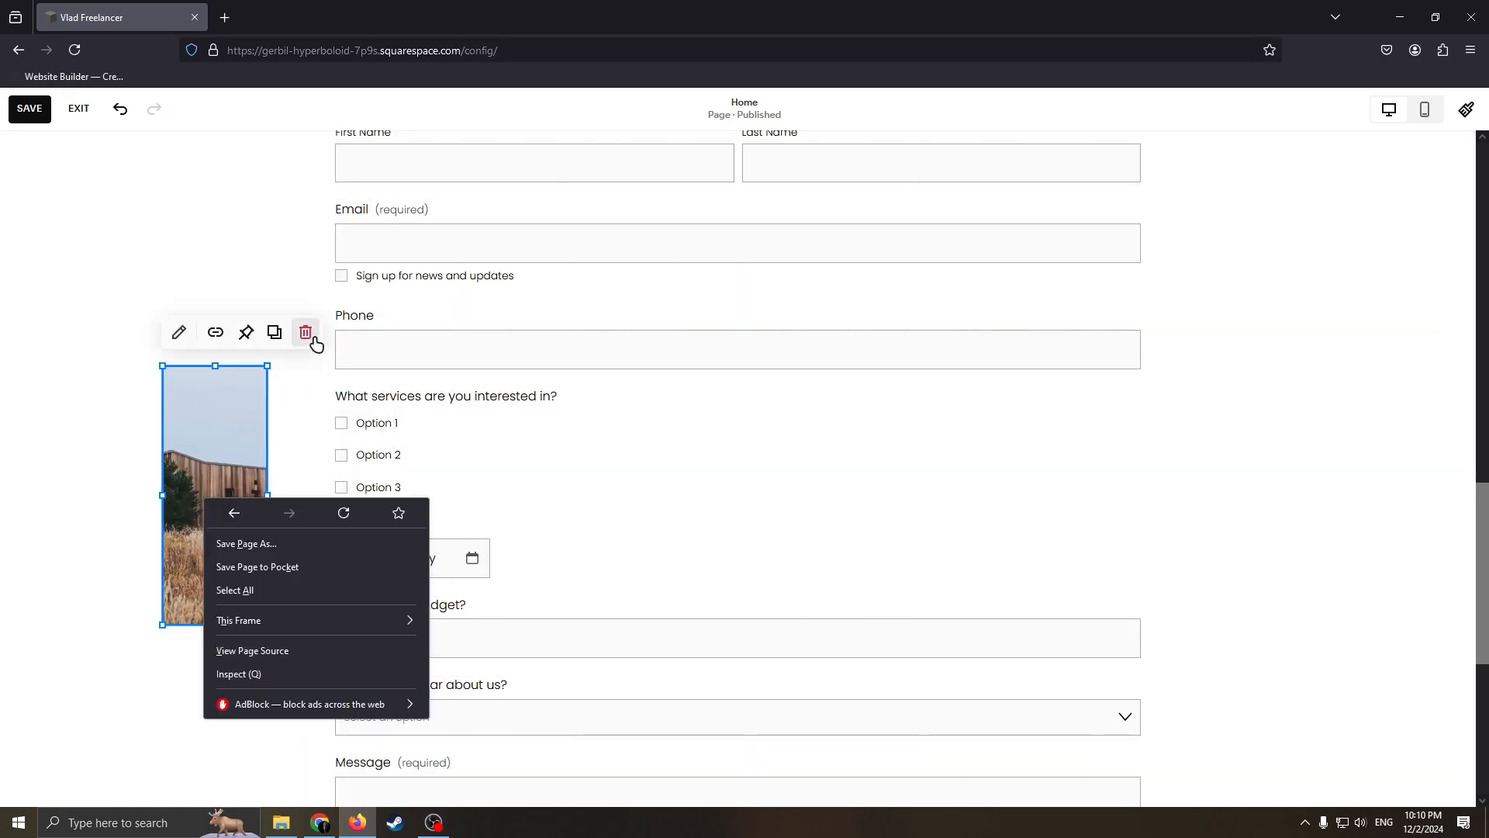
pyautogui.click(306, 332)
pyautogui.scroll(8, 1050, 326)
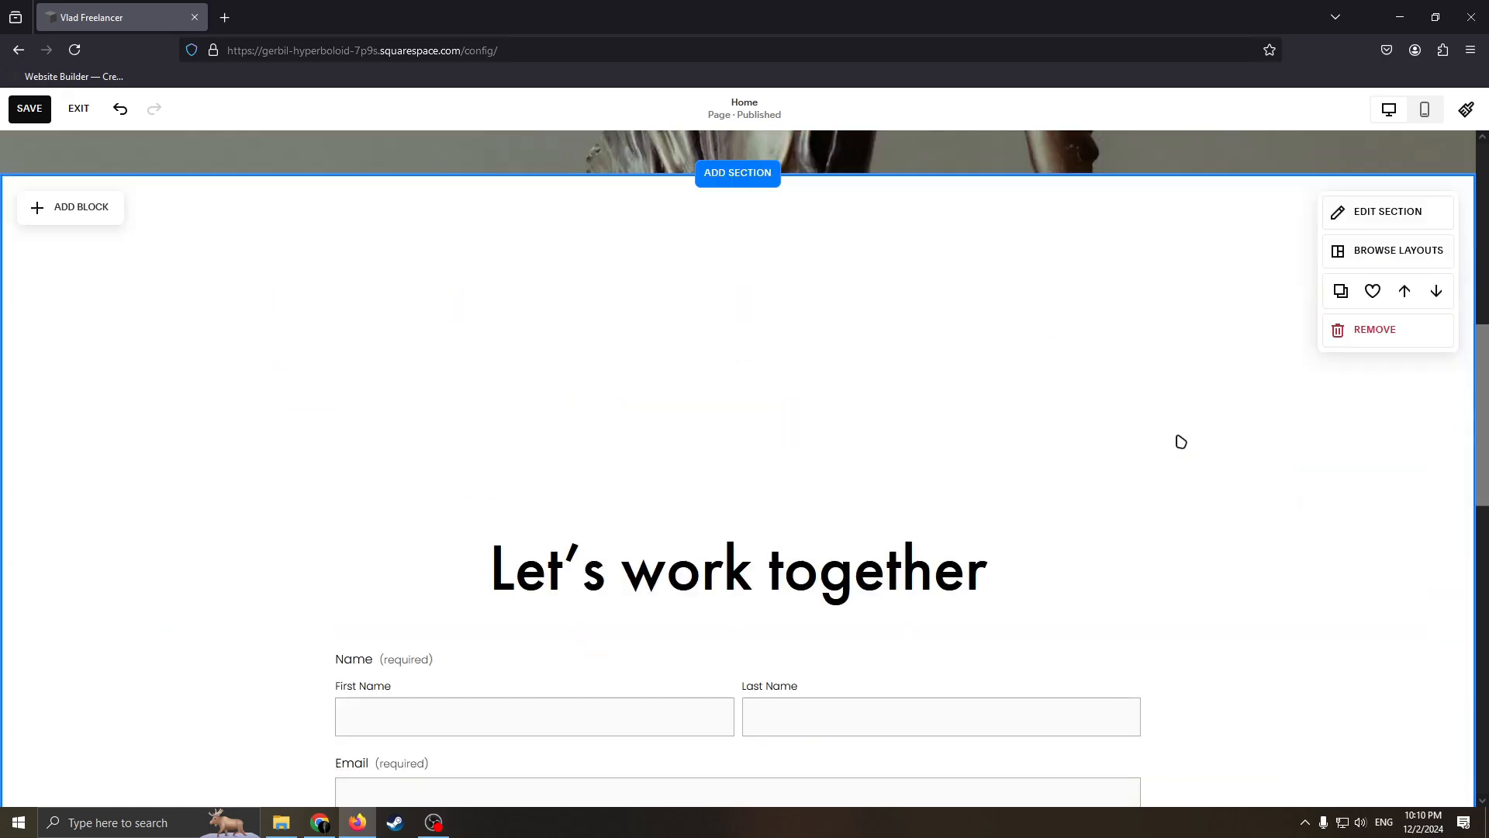
# Apply the Bright 2 color theme to the "Let's work together" contact section.
pyautogui.scroll(-12, 1179, 439)
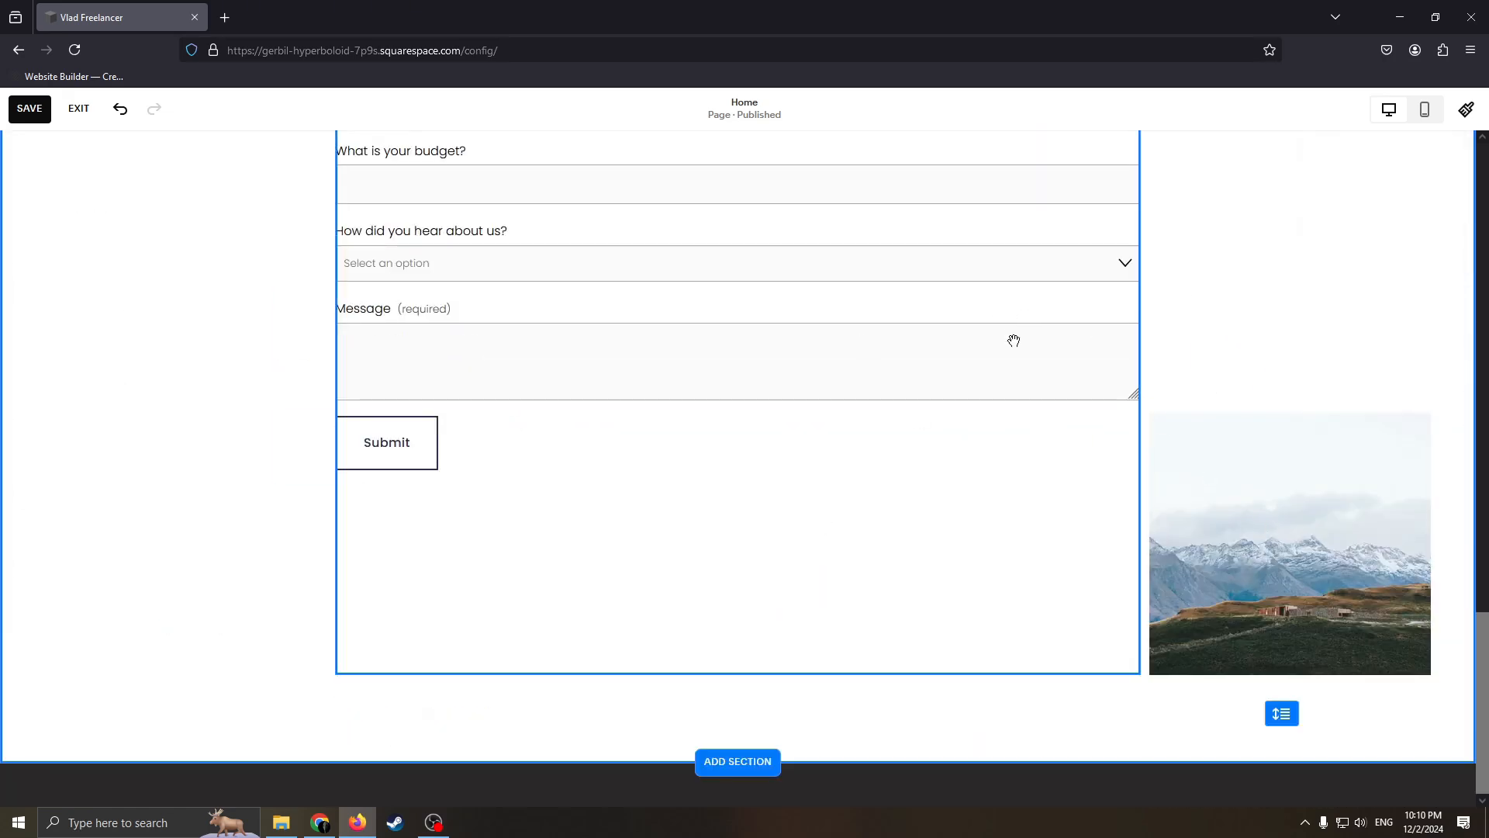
pyautogui.scroll(4, 1201, 321)
pyautogui.scroll(3, 1200, 321)
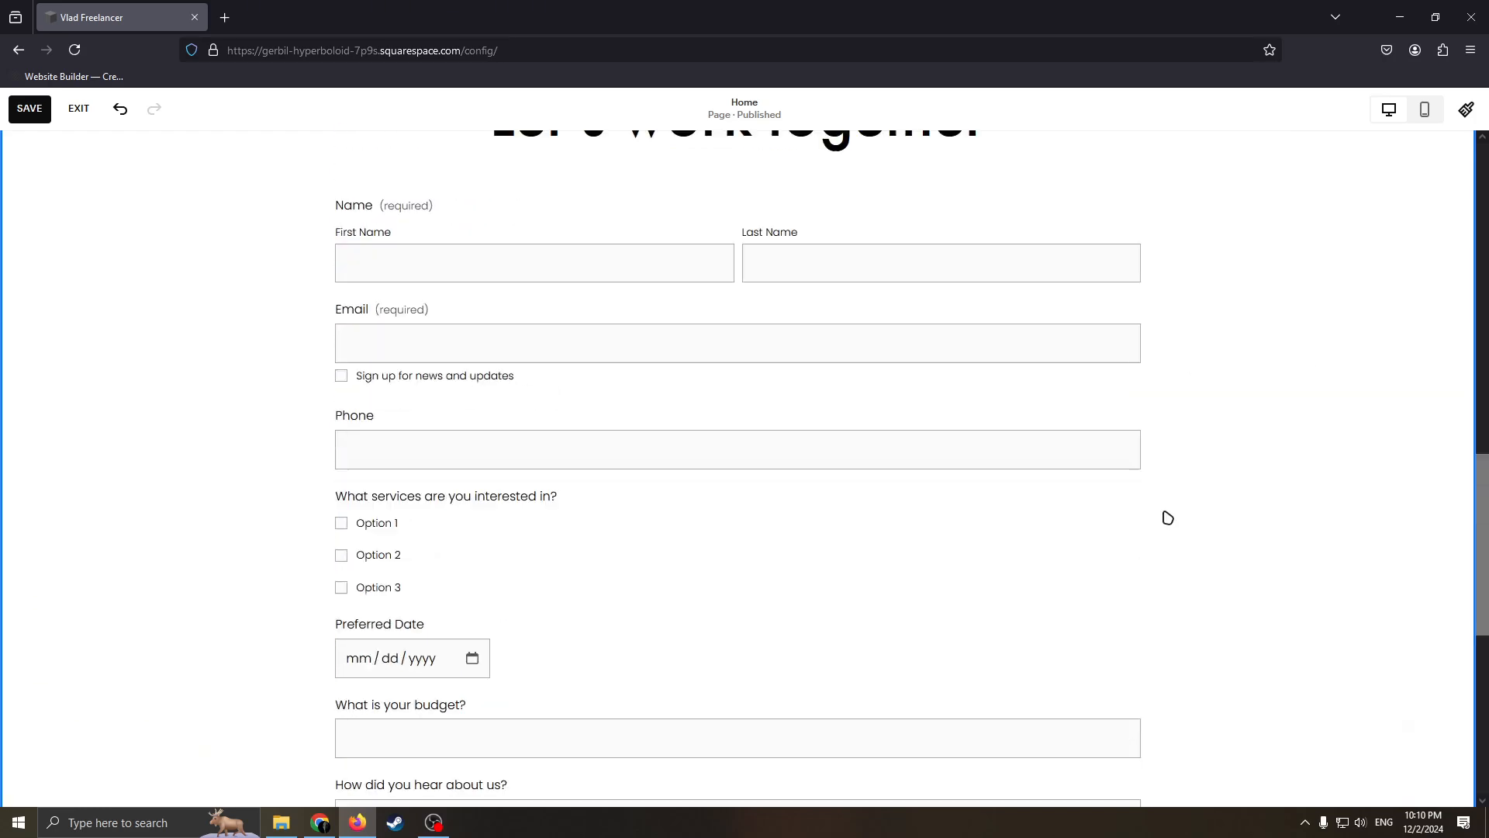
pyautogui.scroll(6, 1226, 472)
pyautogui.click(1380, 248)
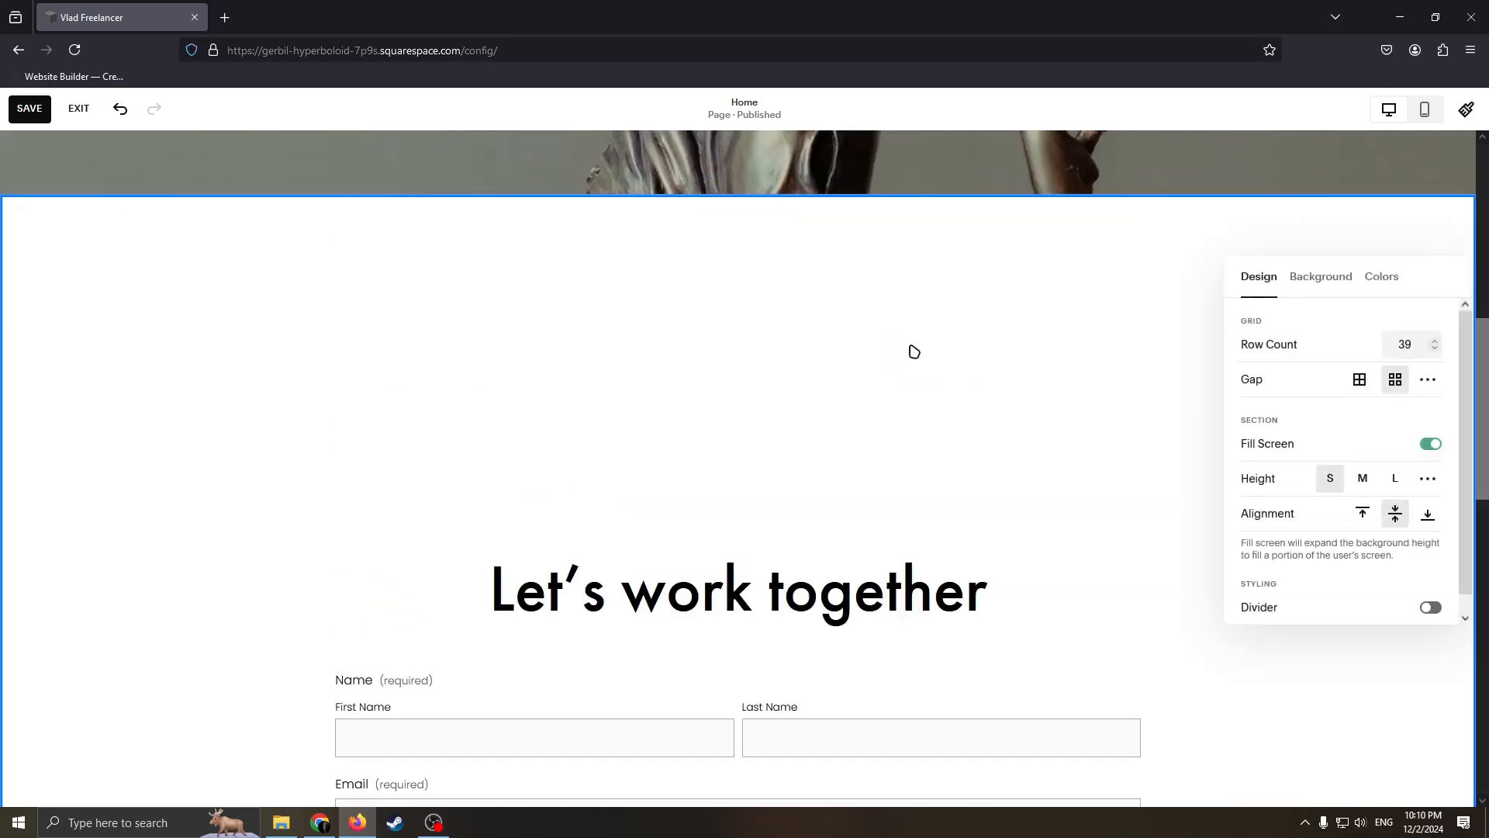
pyautogui.click(1320, 277)
pyautogui.click(1373, 279)
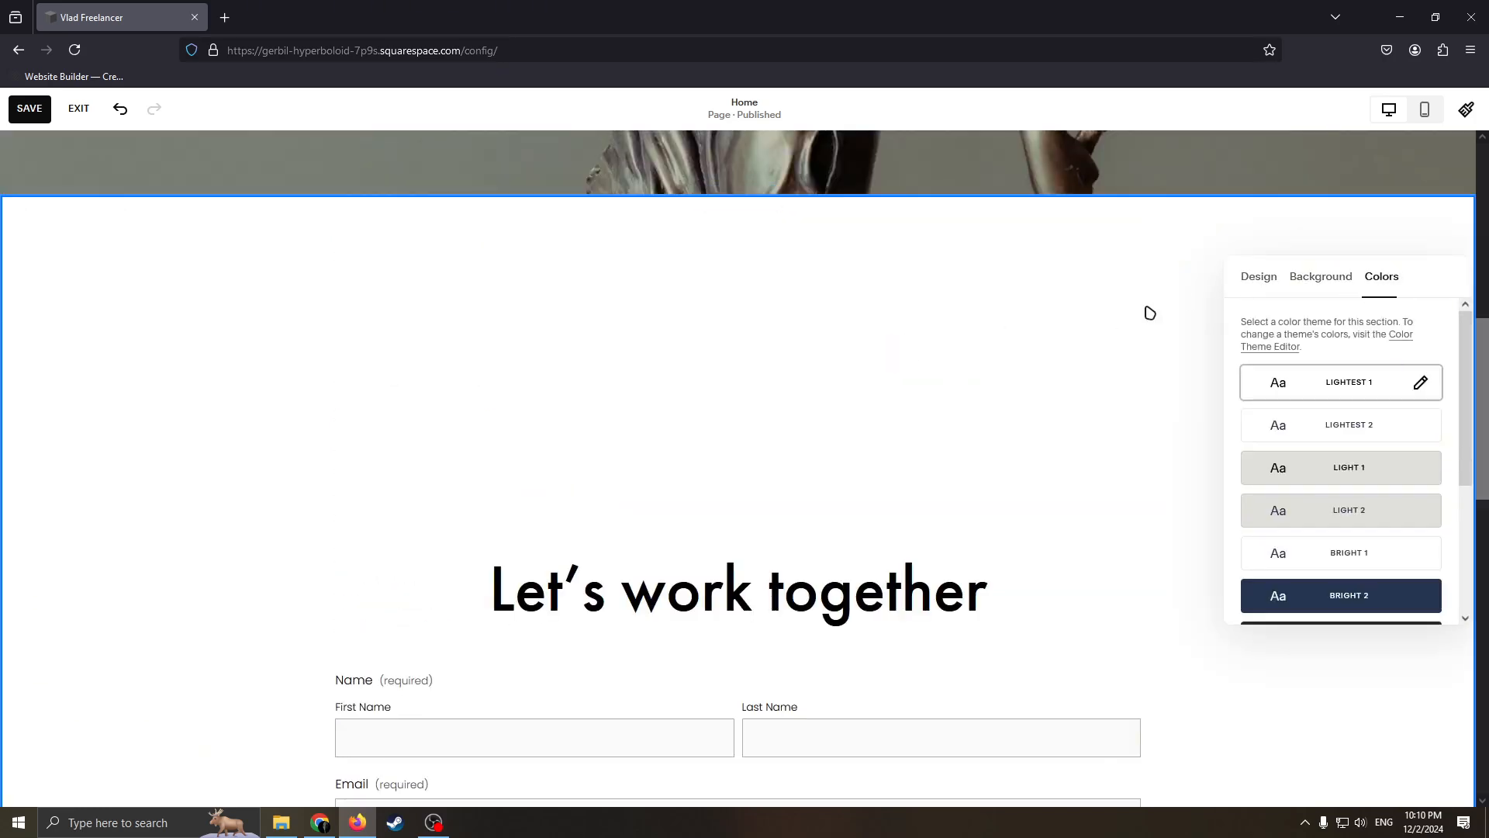
pyautogui.click(1319, 278)
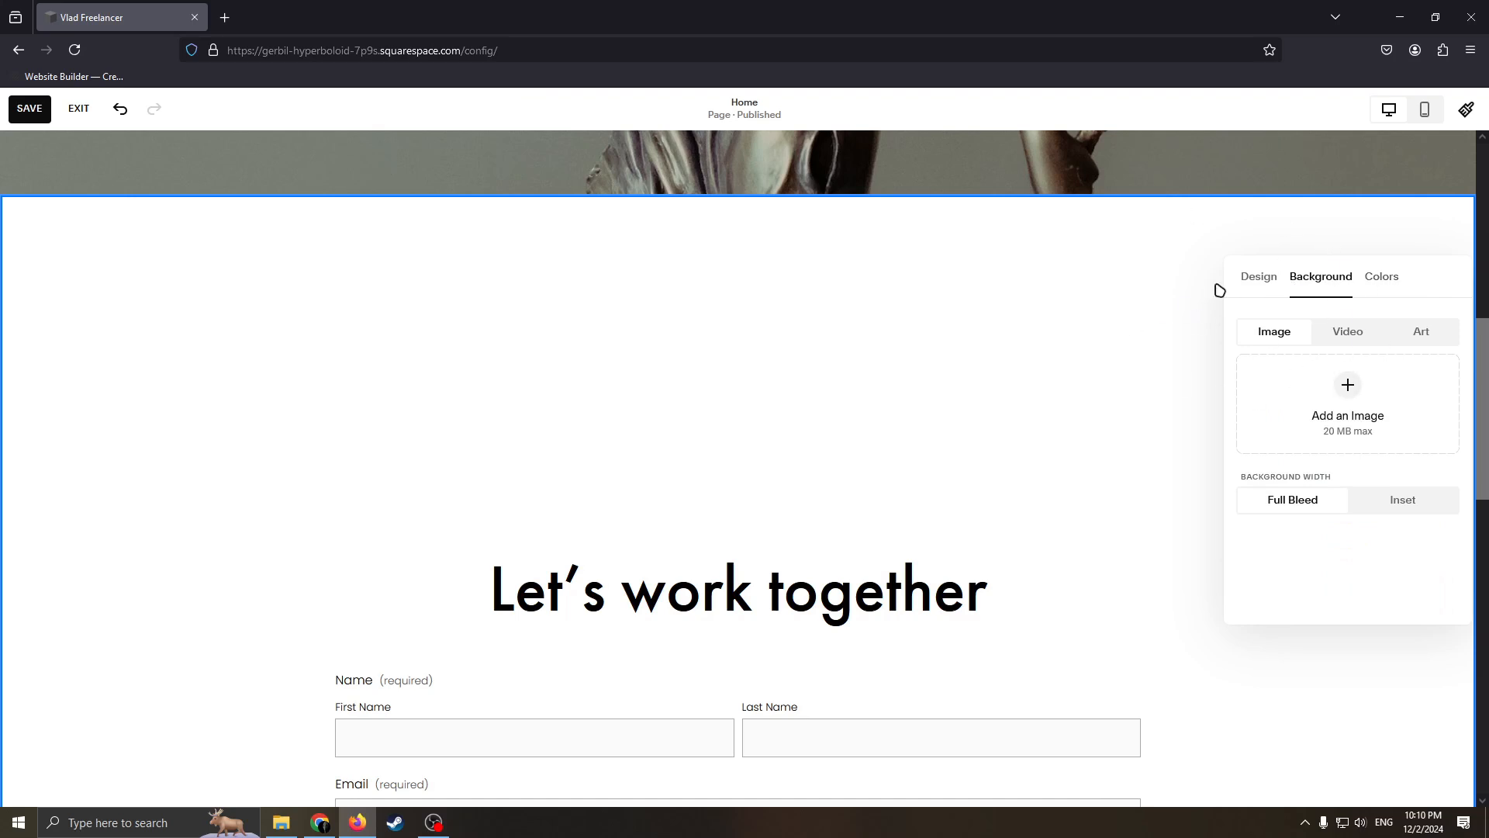
pyautogui.click(1388, 278)
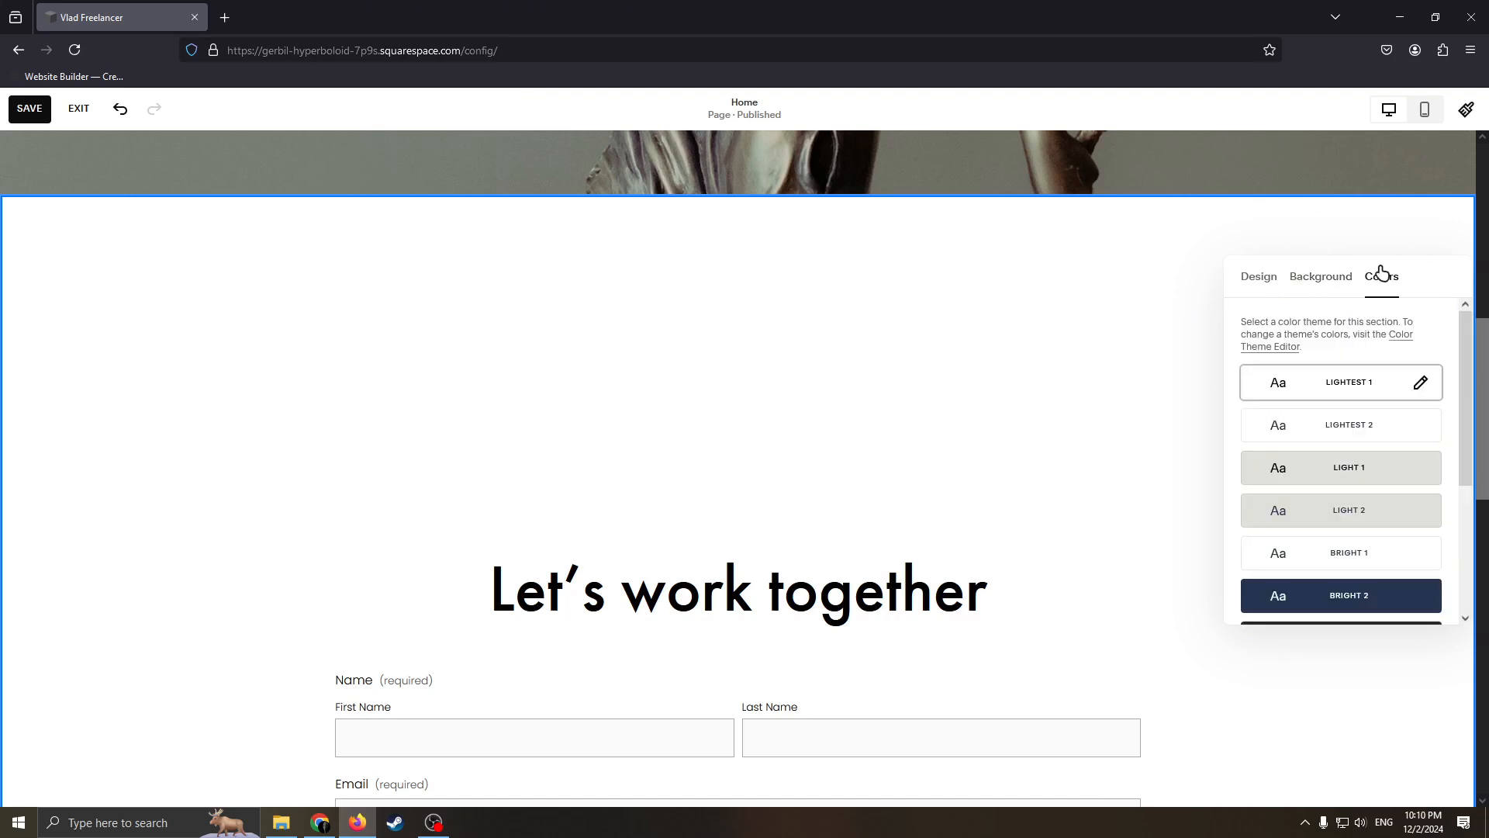
pyautogui.scroll(-1, 1381, 334)
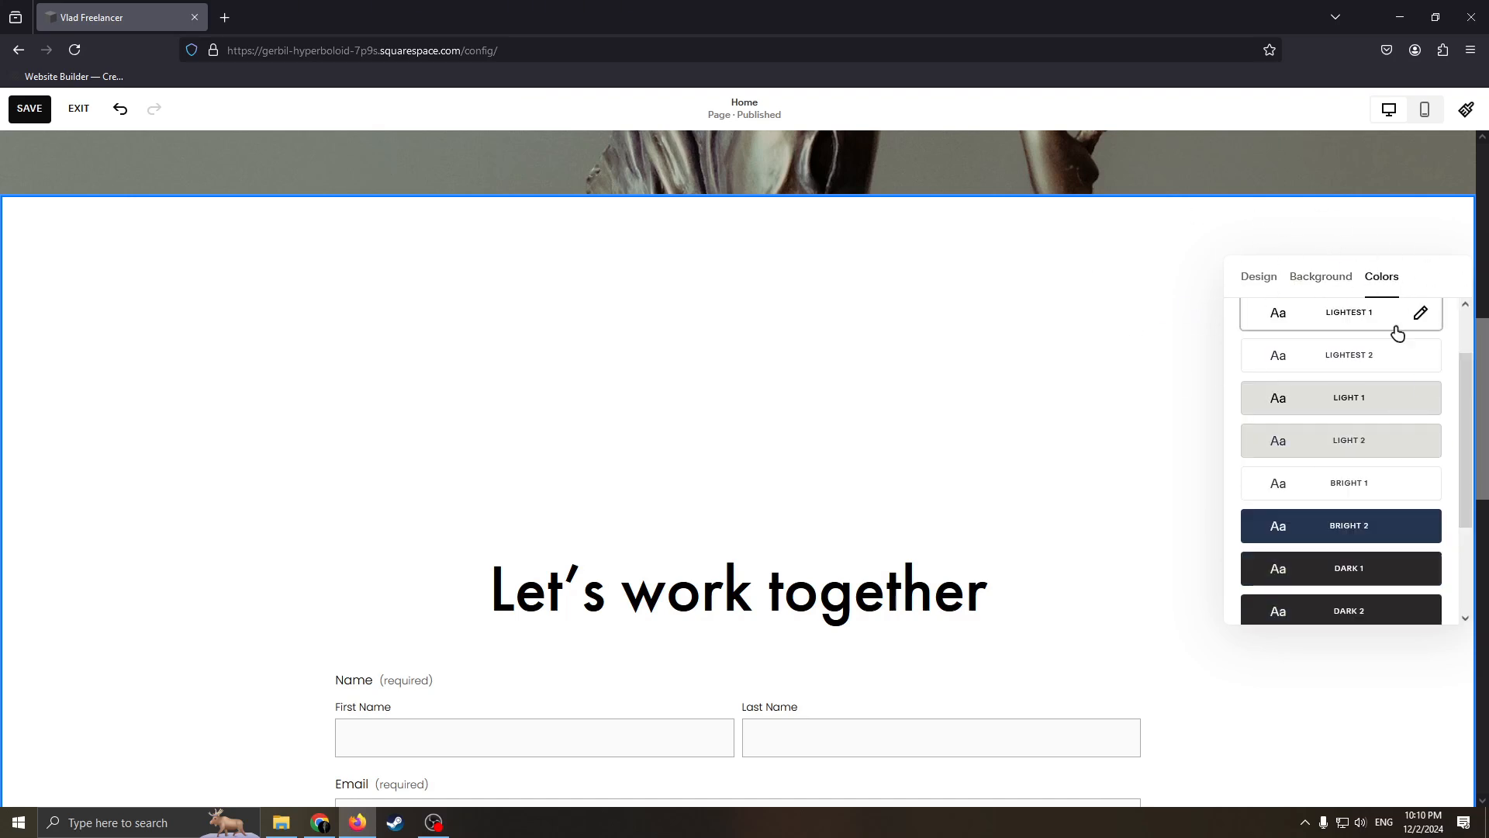
pyautogui.click(1363, 513)
pyautogui.click(1161, 571)
# Delete the snowy mountain image beside the end of the contact form and return to the section's upper boundary.
pyautogui.scroll(-10, 1225, 526)
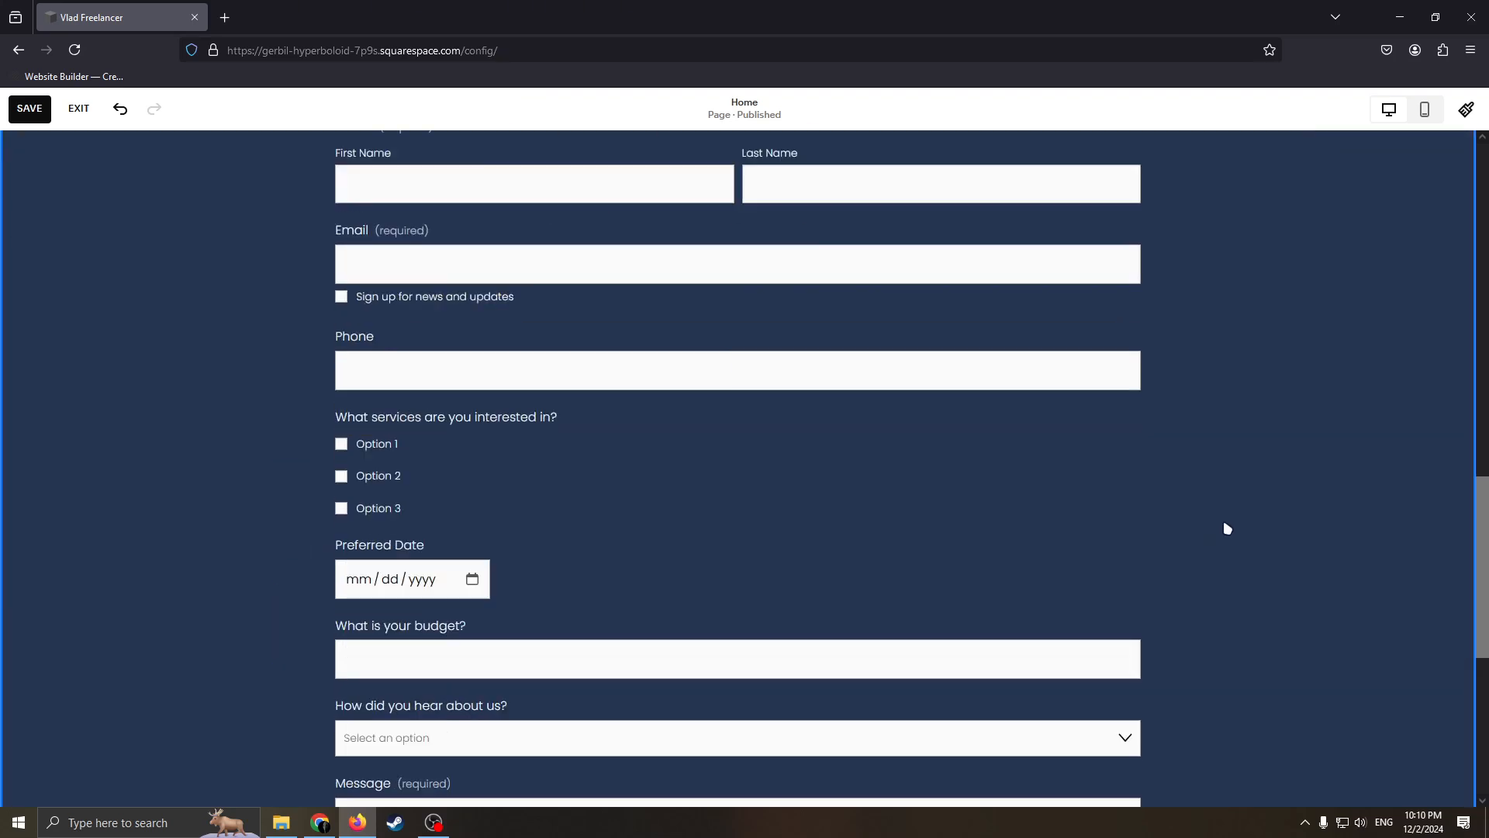
pyautogui.scroll(-1, 1204, 473)
pyautogui.click(1323, 425)
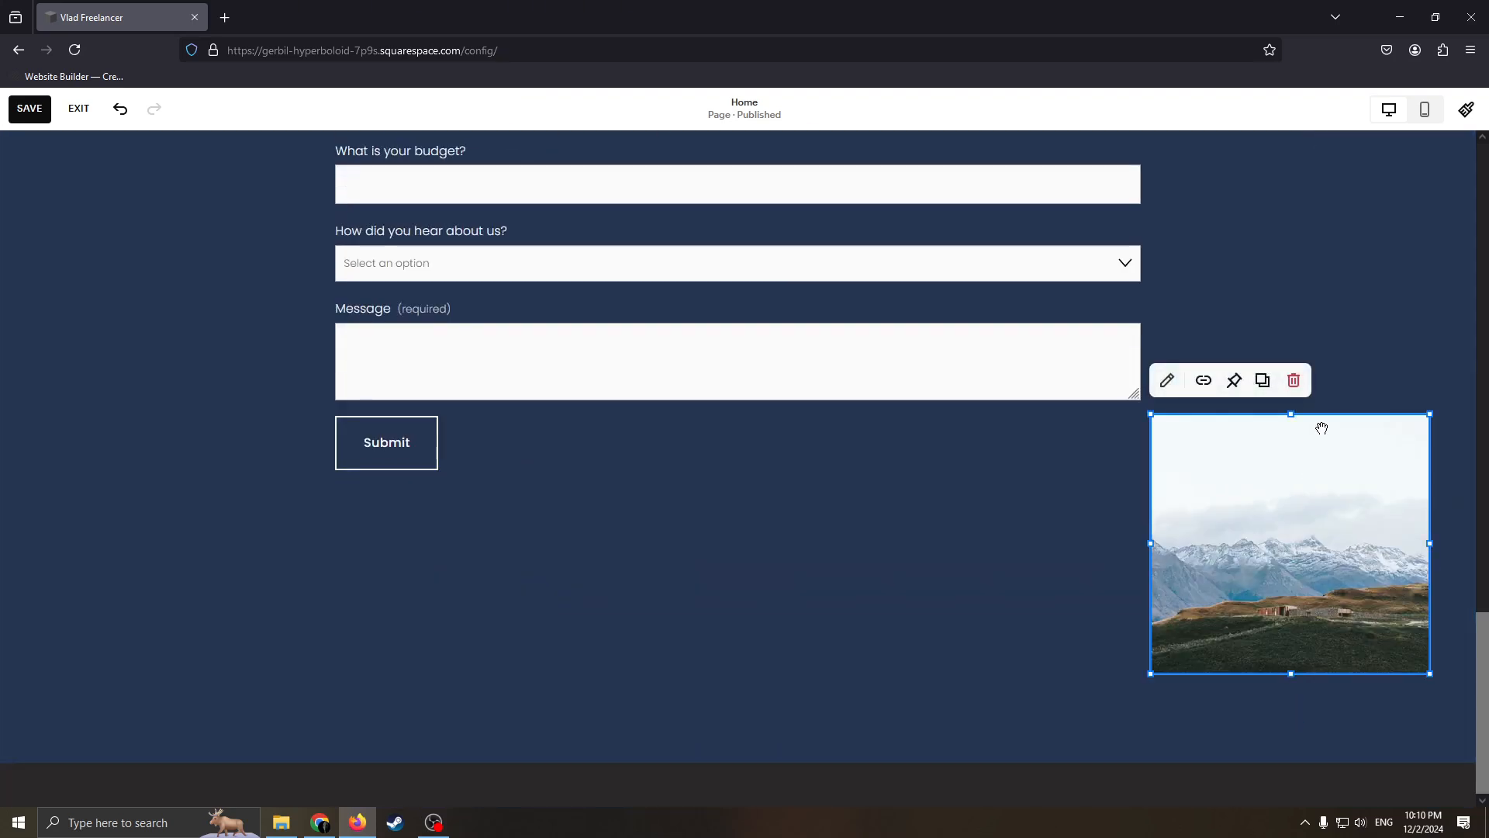
pyautogui.click(1293, 379)
pyautogui.scroll(10, 750, 647)
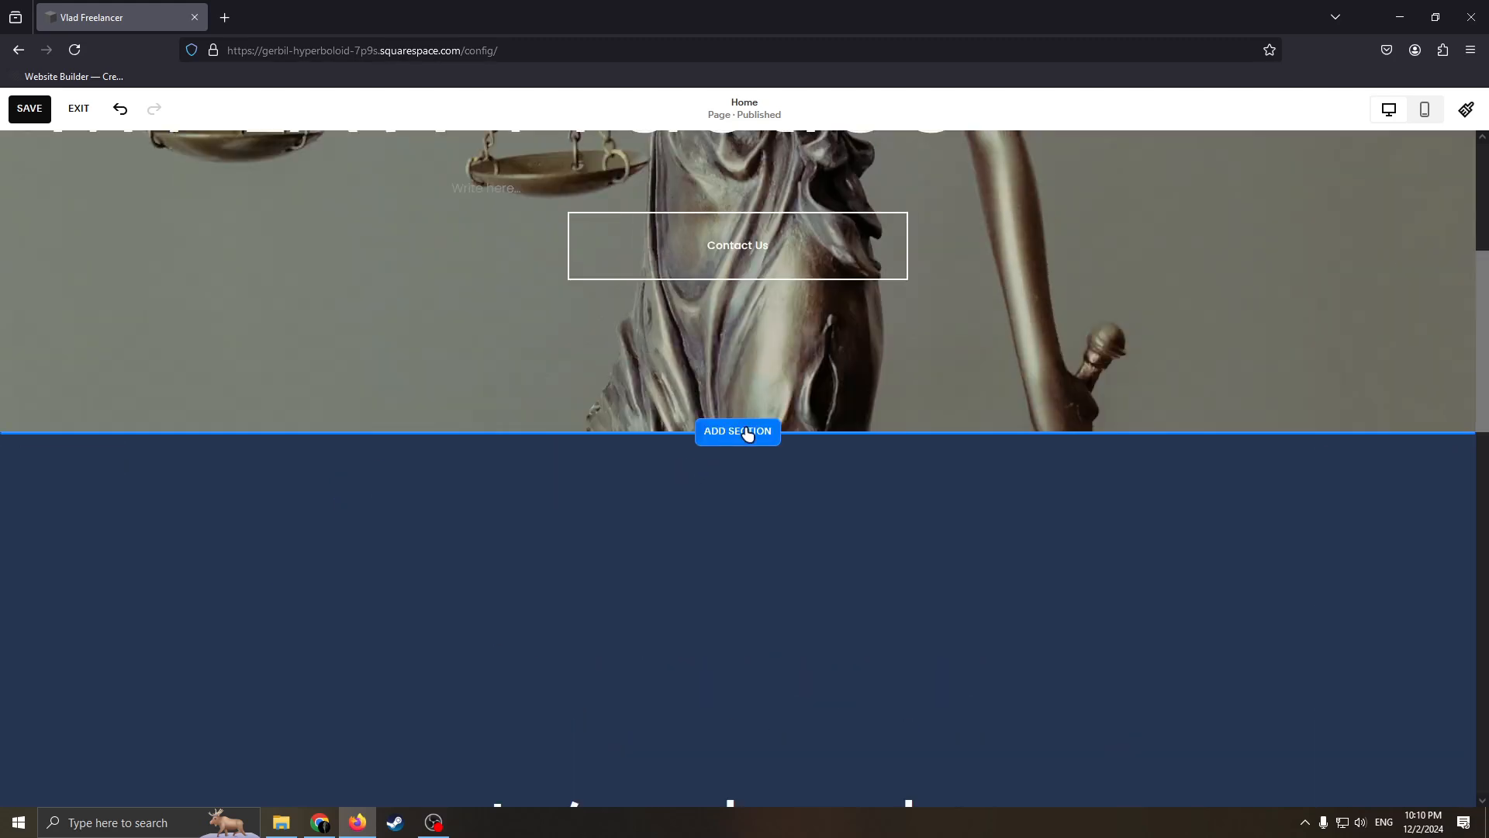
# Add a blank section directly below the "MY LAW Practice" section and insert a text block in it.
pyautogui.click(760, 435)
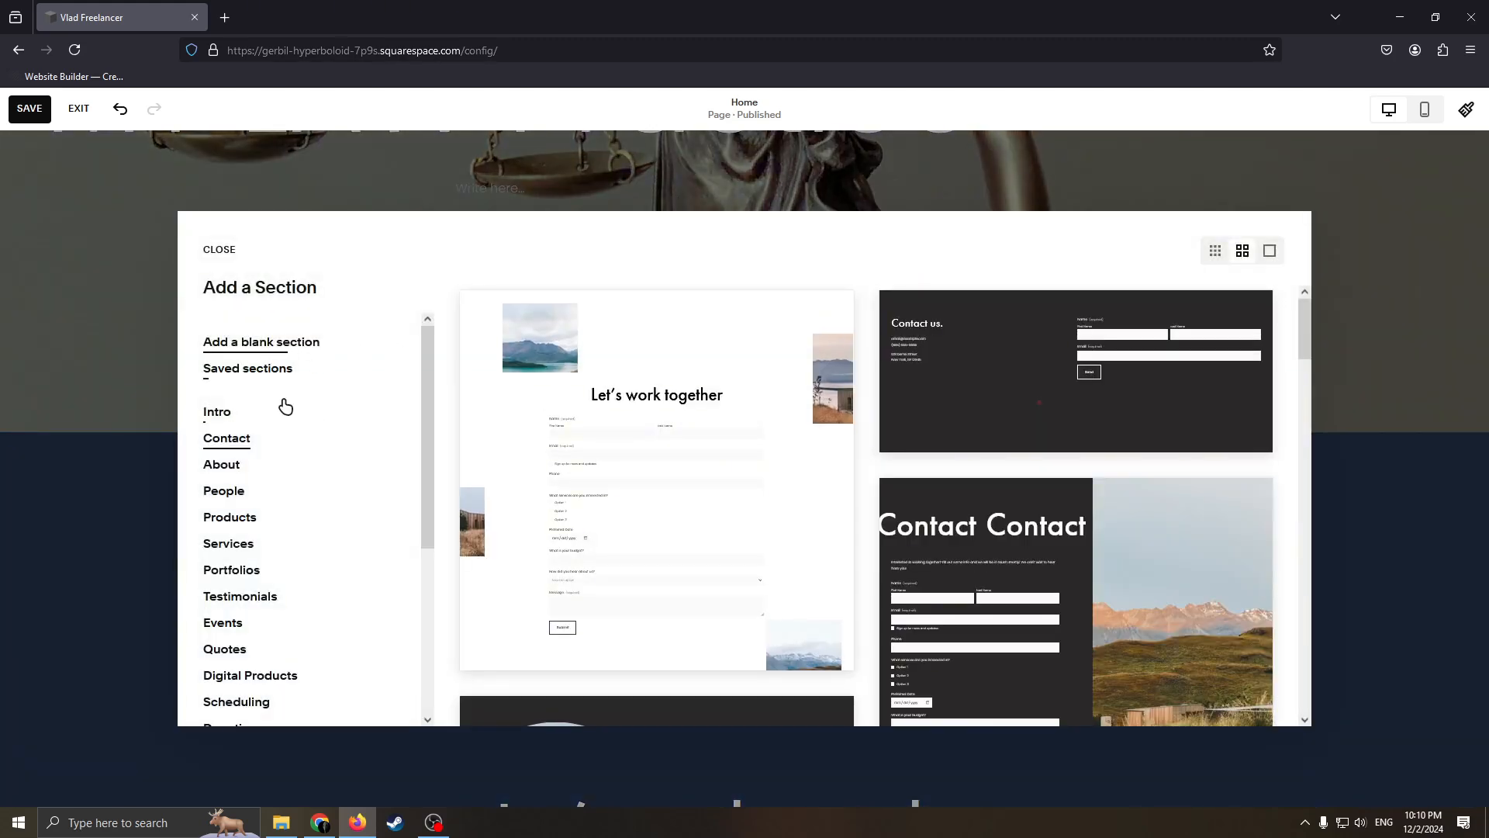
pyautogui.click(424, 344)
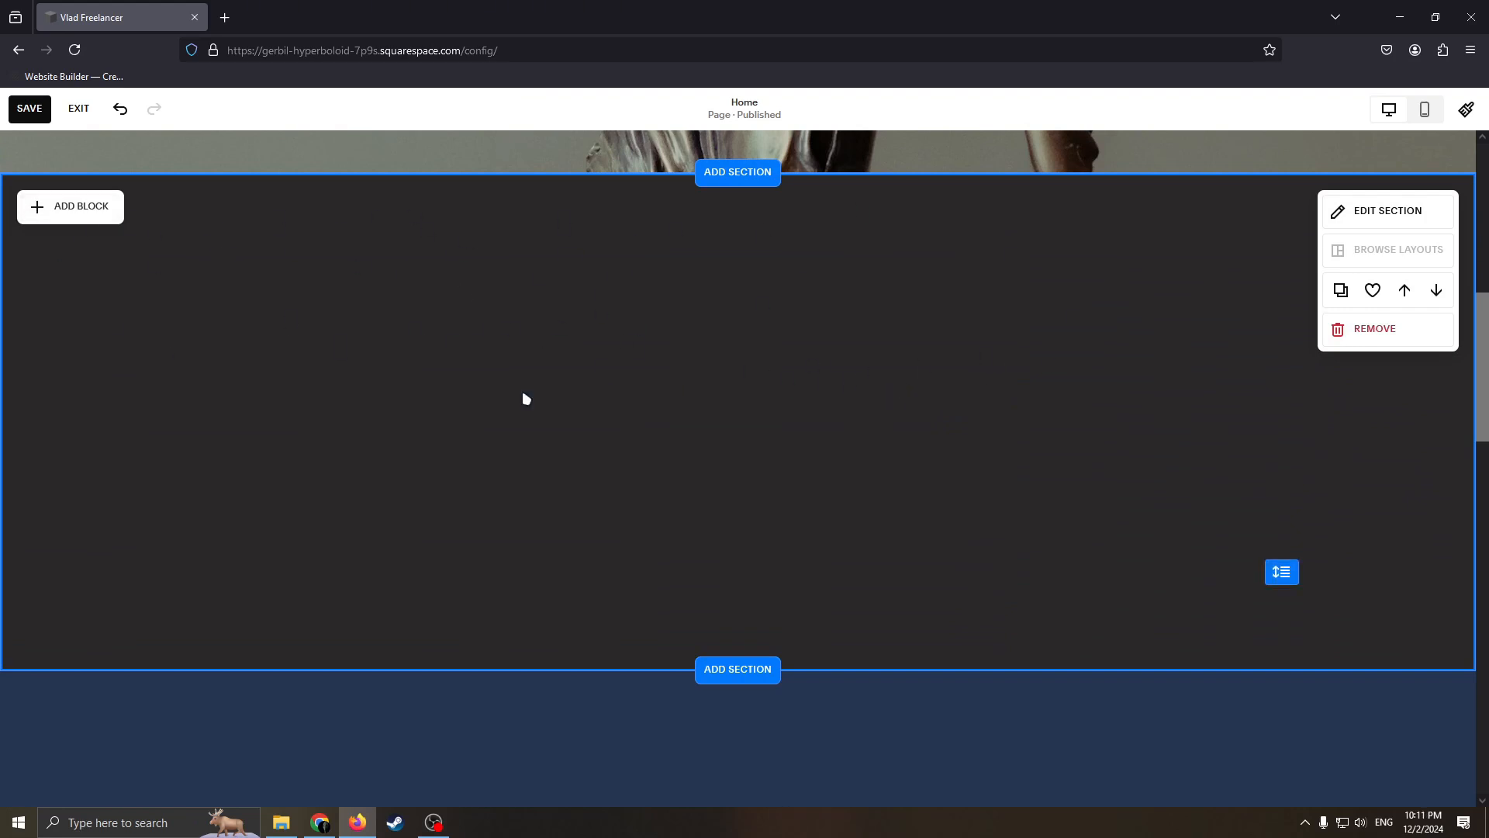
pyautogui.click(46, 219)
pyautogui.click(602, 305)
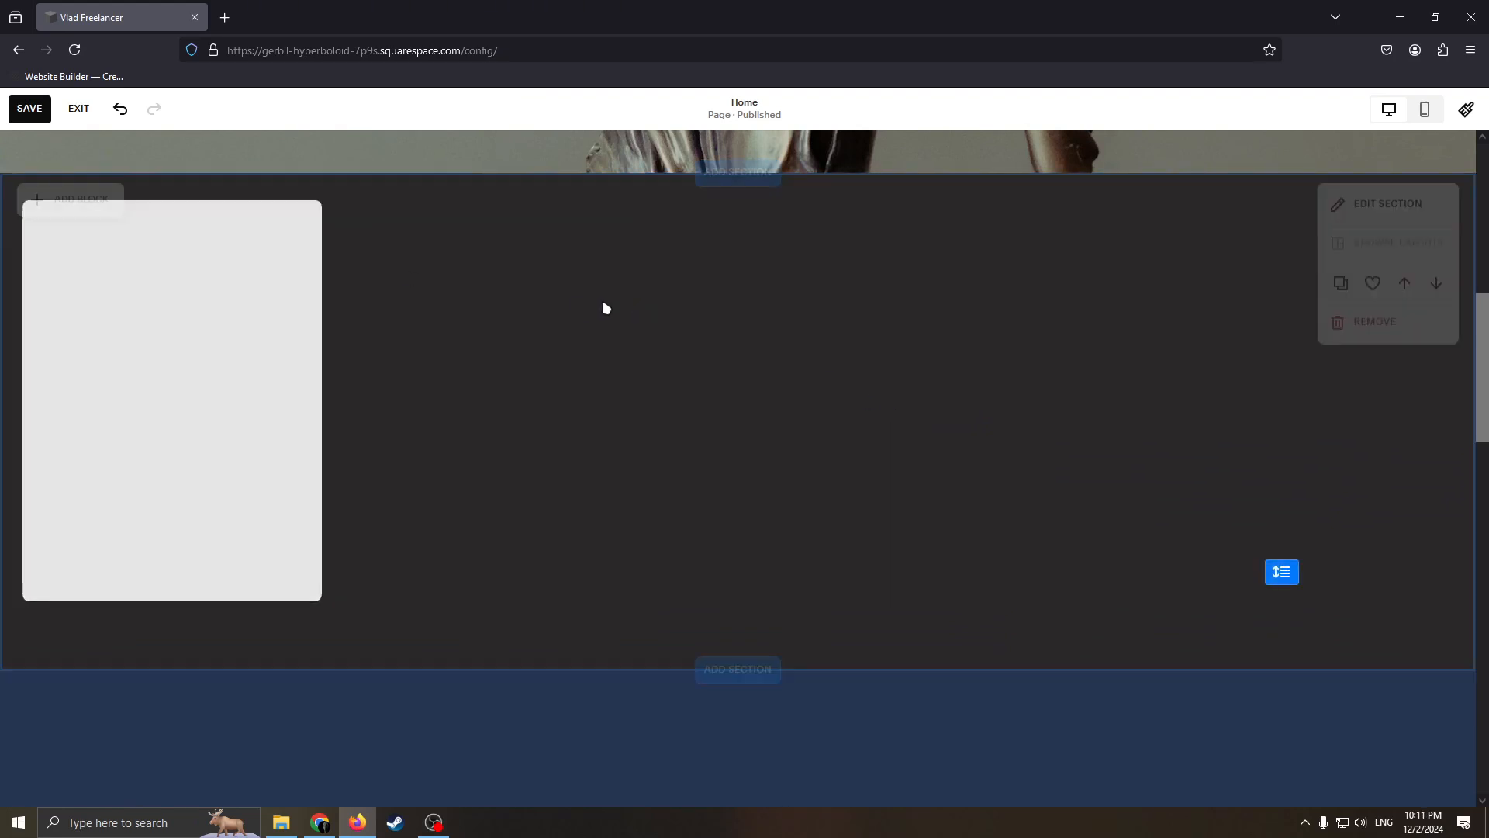
pyautogui.click(109, 206)
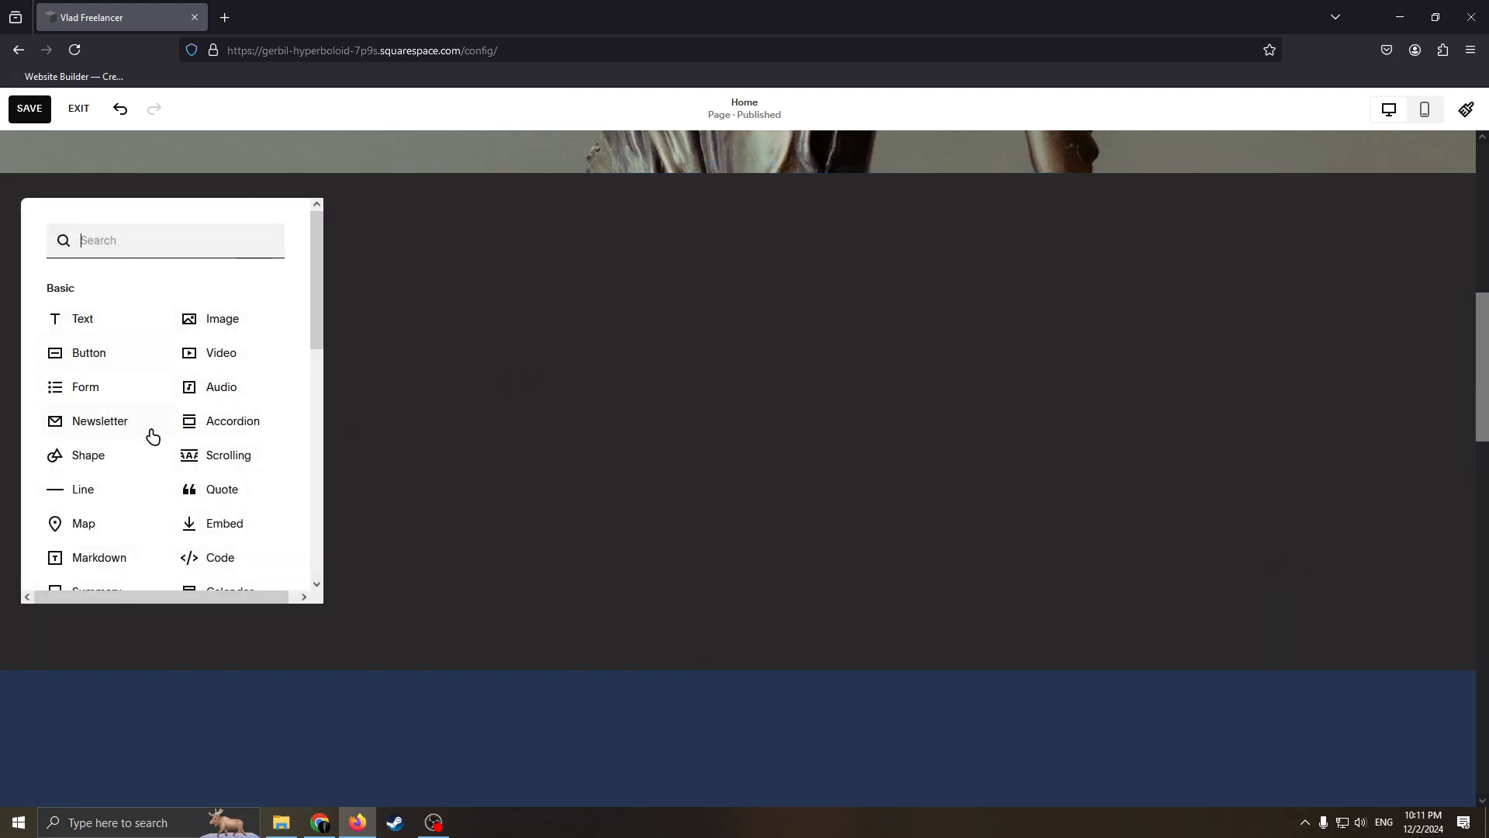
pyautogui.scroll(-10, 219, 489)
pyautogui.scroll(12, 253, 462)
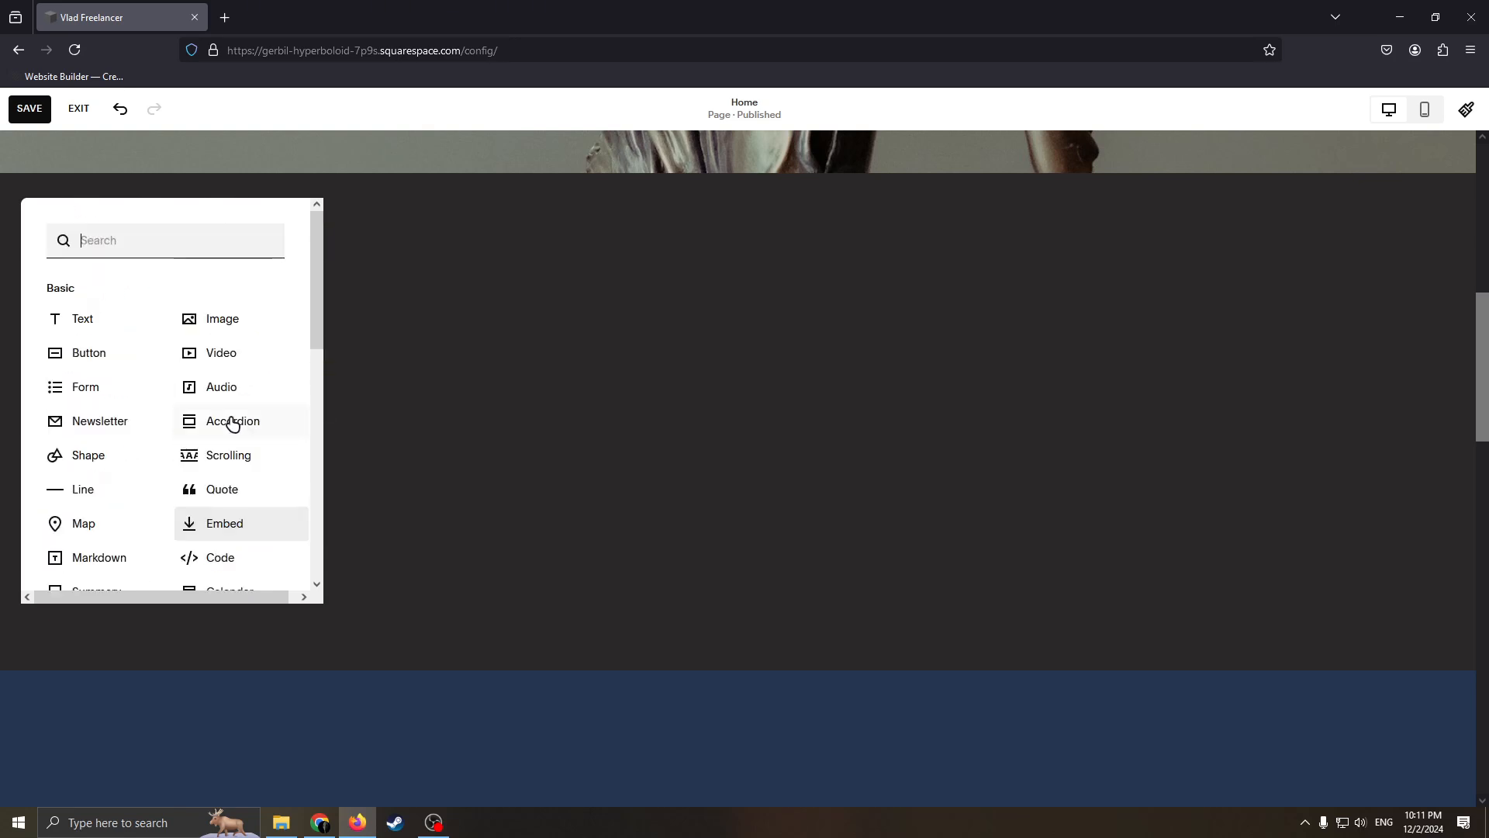
pyautogui.click(92, 331)
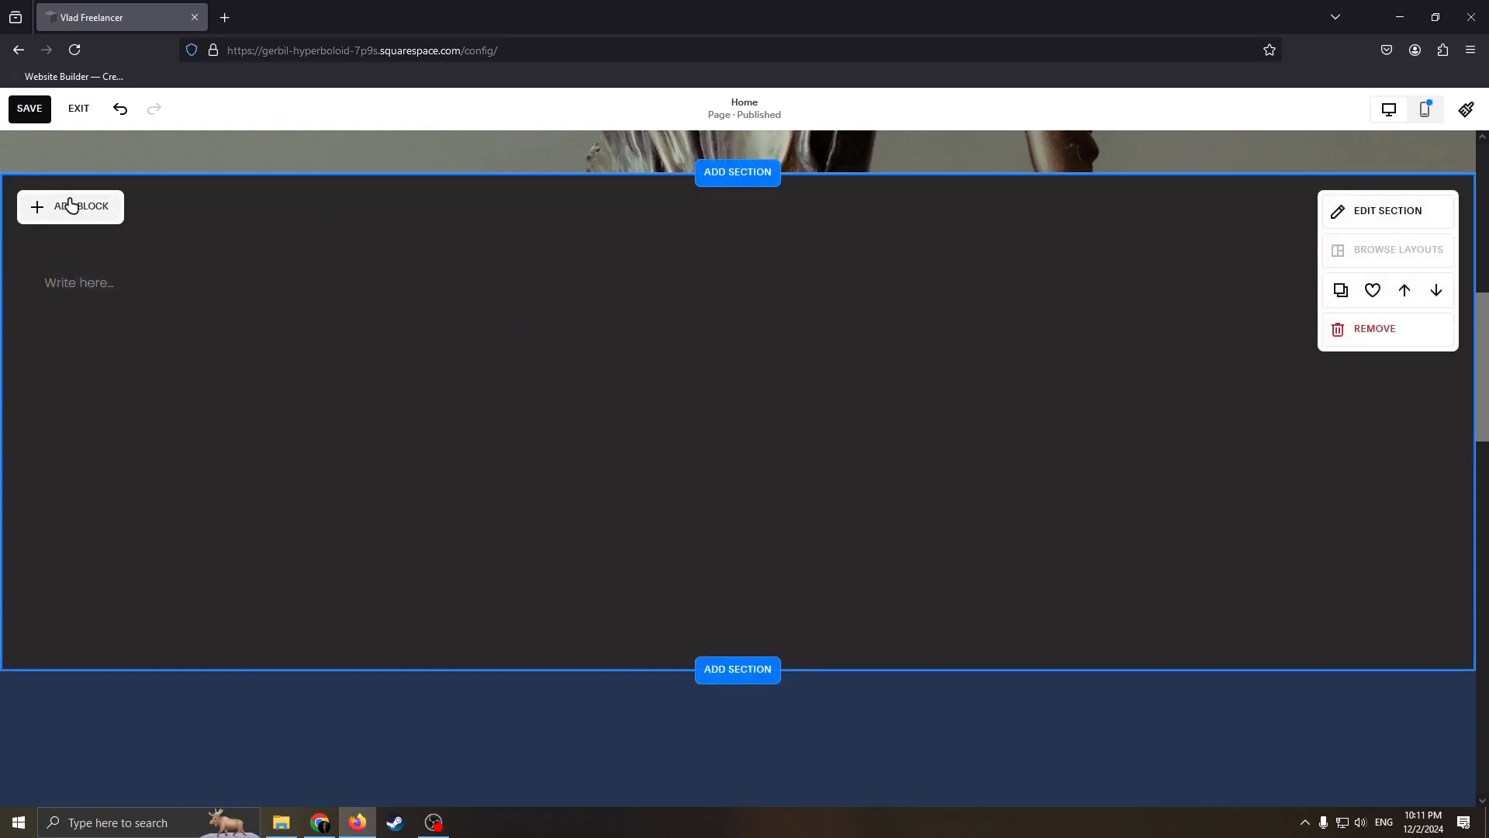
# Insert an image block and place it in the middle of the new blank section.
pyautogui.click(68, 206)
pyautogui.click(203, 317)
pyautogui.moveTo(252, 384); pyautogui.dragTo(780, 423)
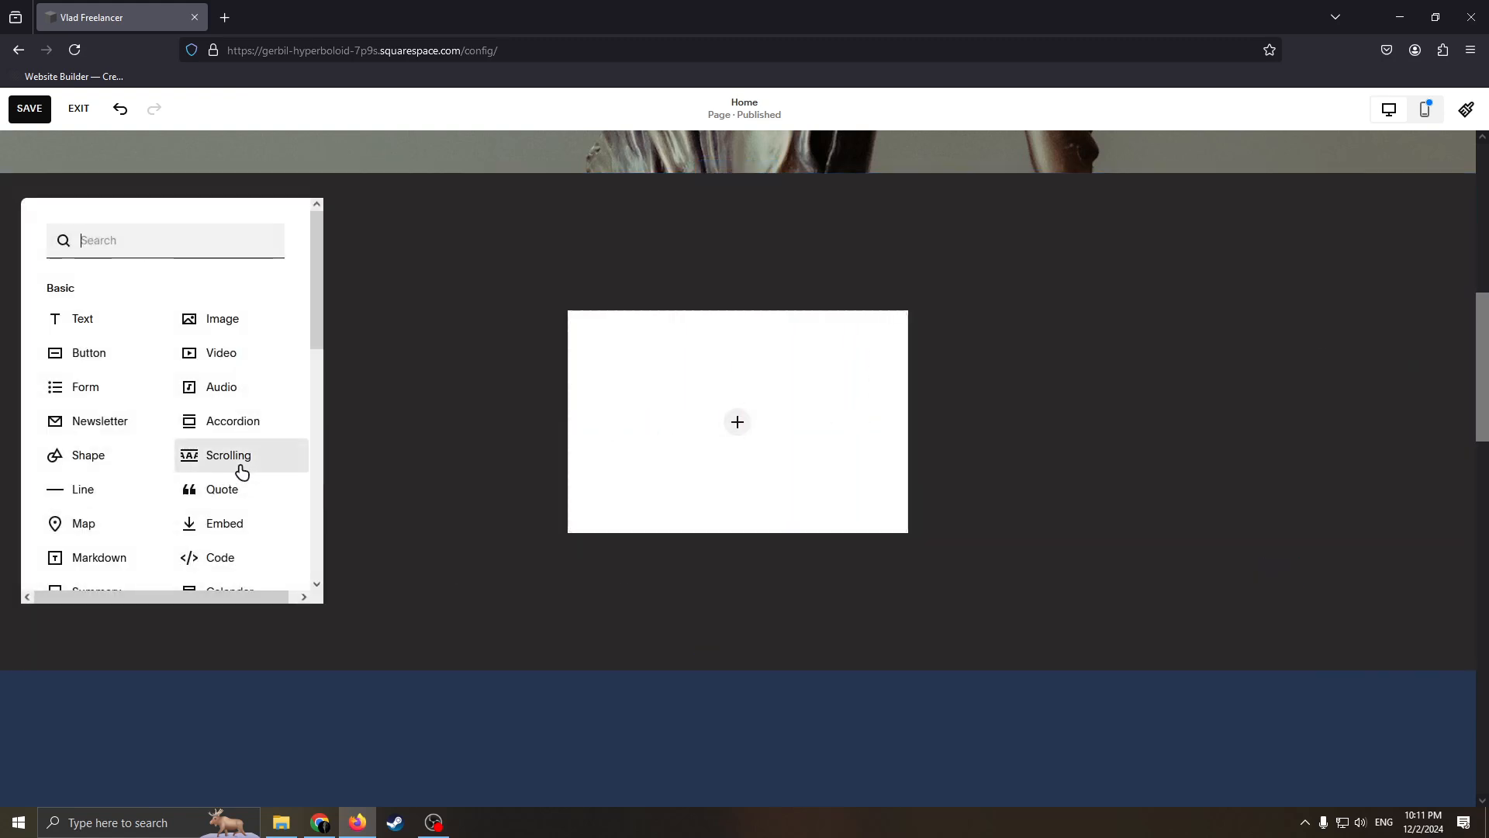
# Insert a button block beside the empty image block and align the text block above the button.
pyautogui.click(93, 354)
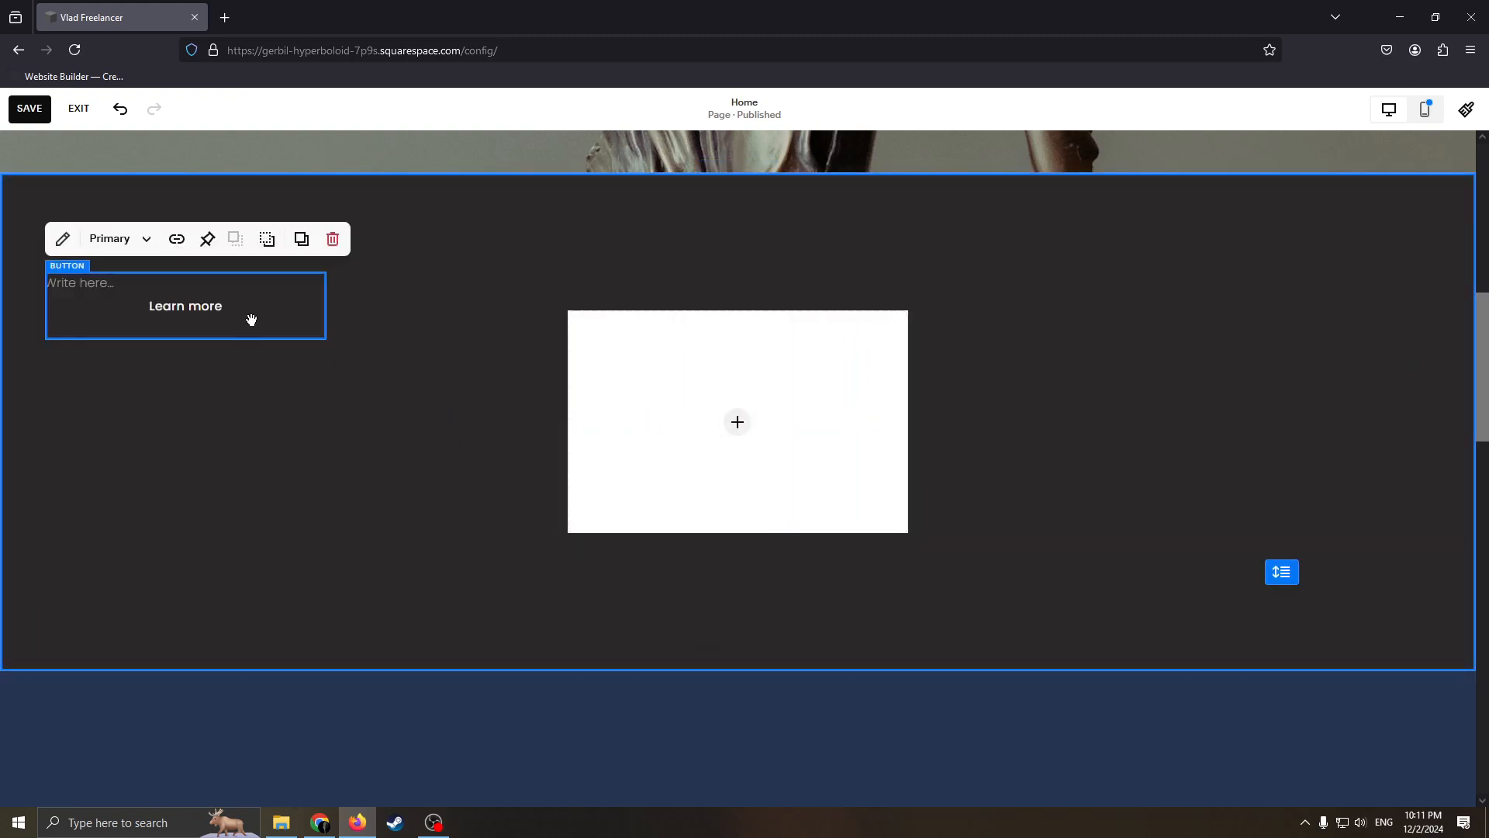
pyautogui.moveTo(249, 319); pyautogui.dragTo(390, 497)
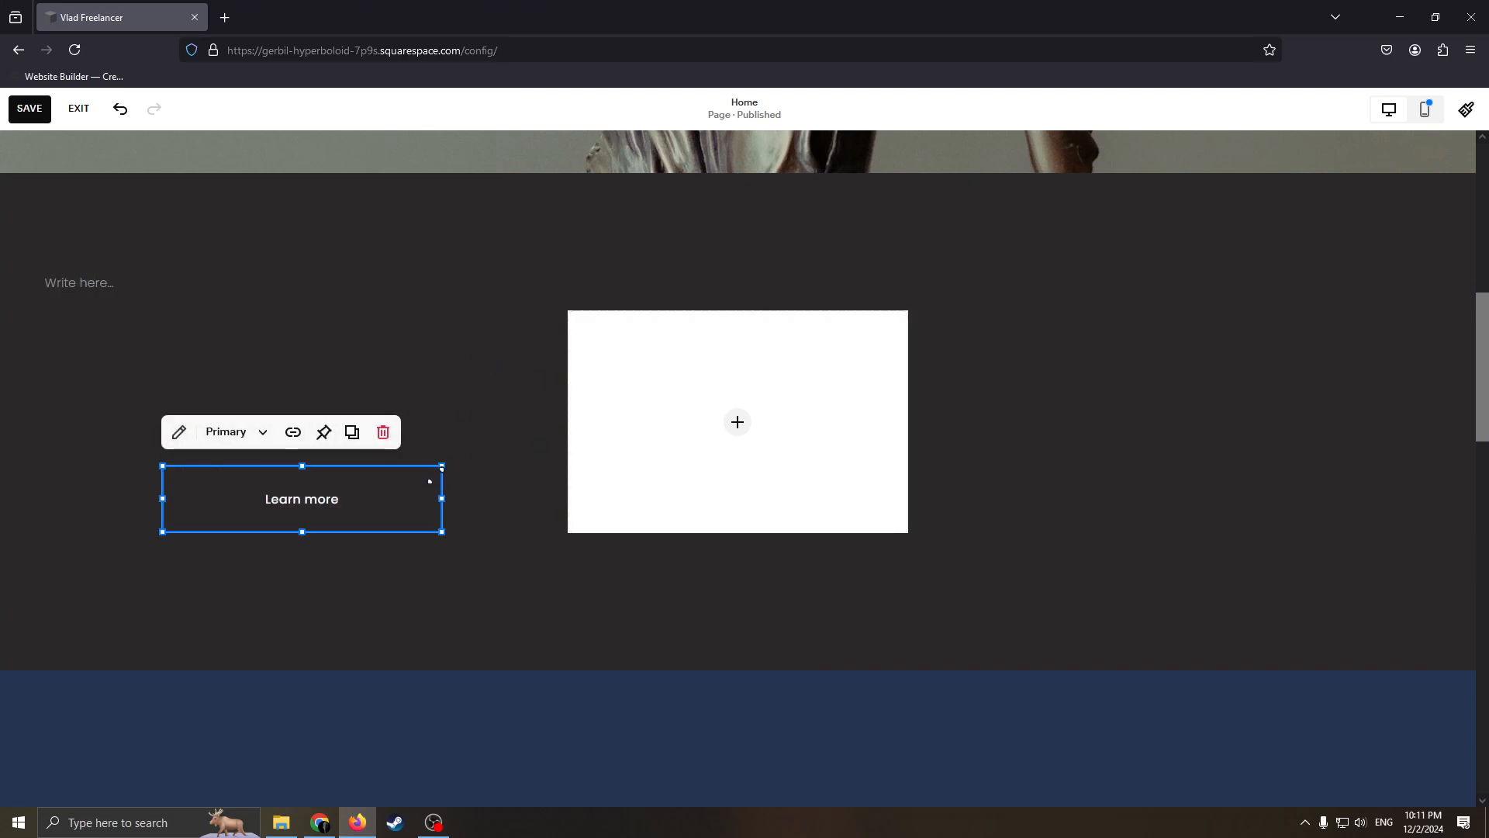
pyautogui.moveTo(421, 312); pyautogui.dragTo(269, 303)
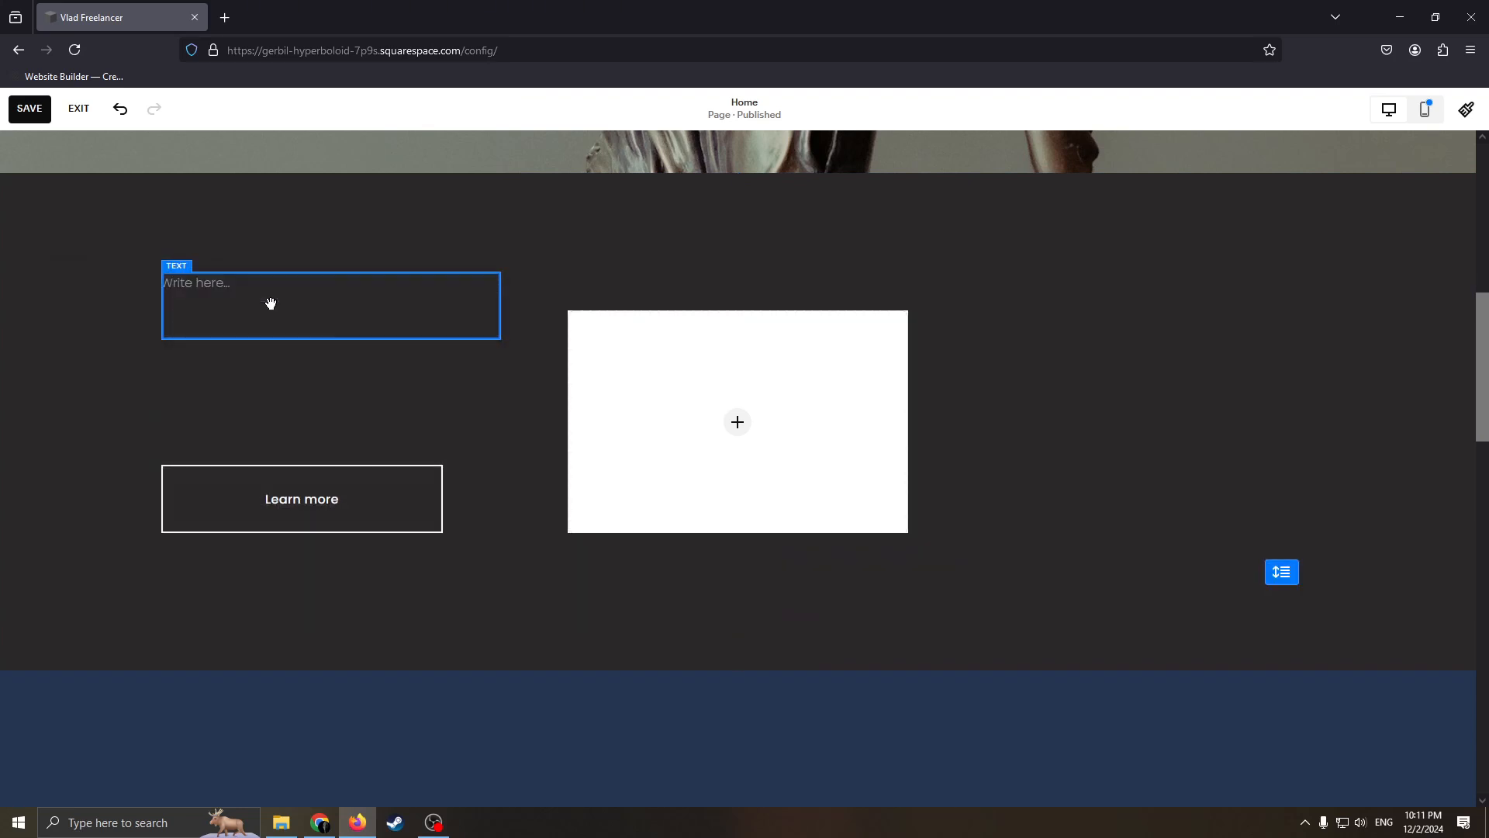
pyautogui.click(328, 295)
pyautogui.click(361, 364)
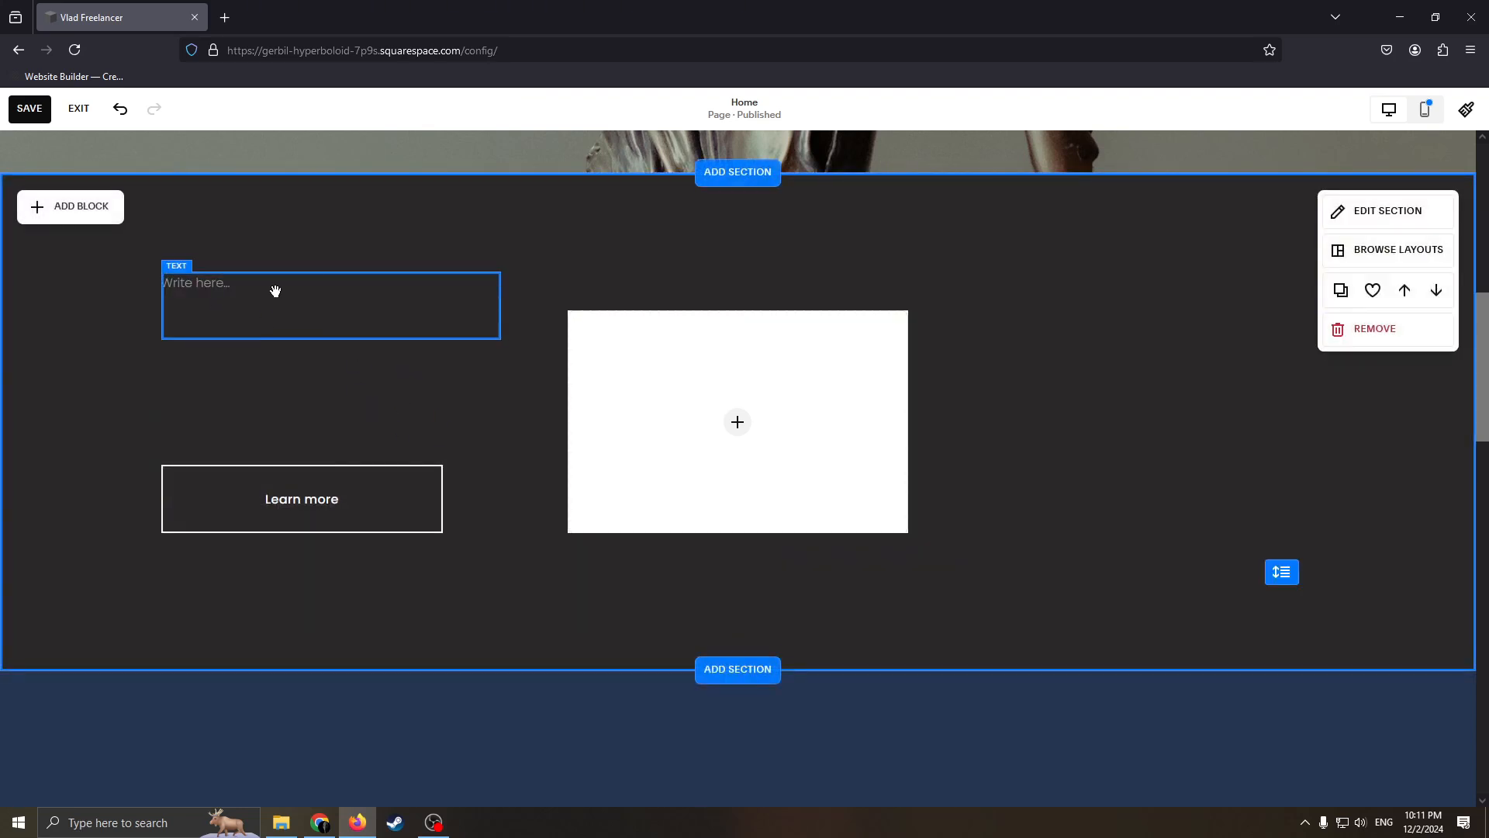
# Move the empty image block toward the section's right side and view its image source options.
pyautogui.moveTo(635, 389); pyautogui.dragTo(1063, 408)
pyautogui.click(1030, 385)
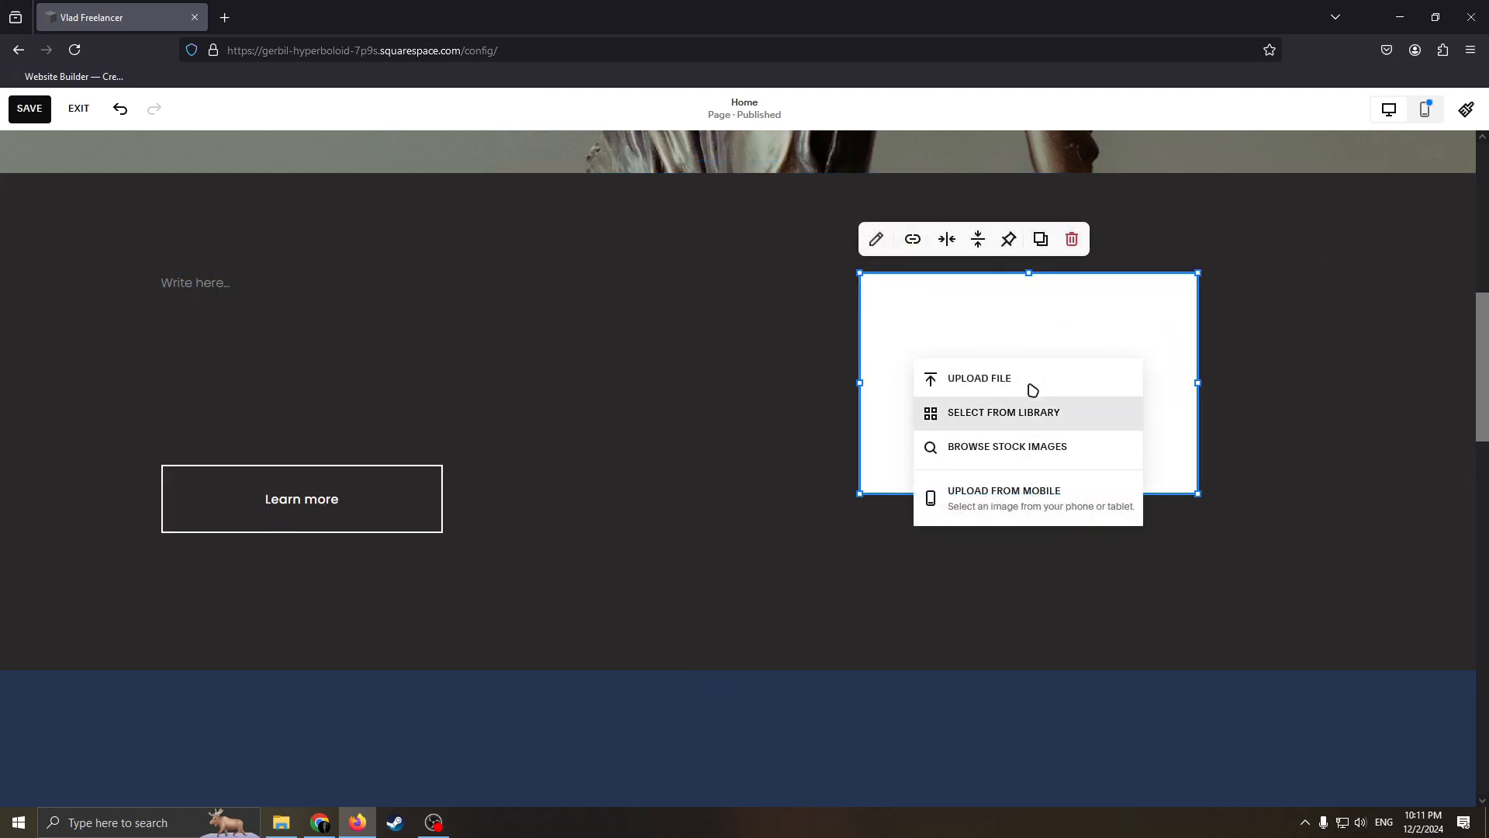
pyautogui.click(964, 408)
pyautogui.scroll(2, 1008, 426)
pyautogui.scroll(-3, 1059, 448)
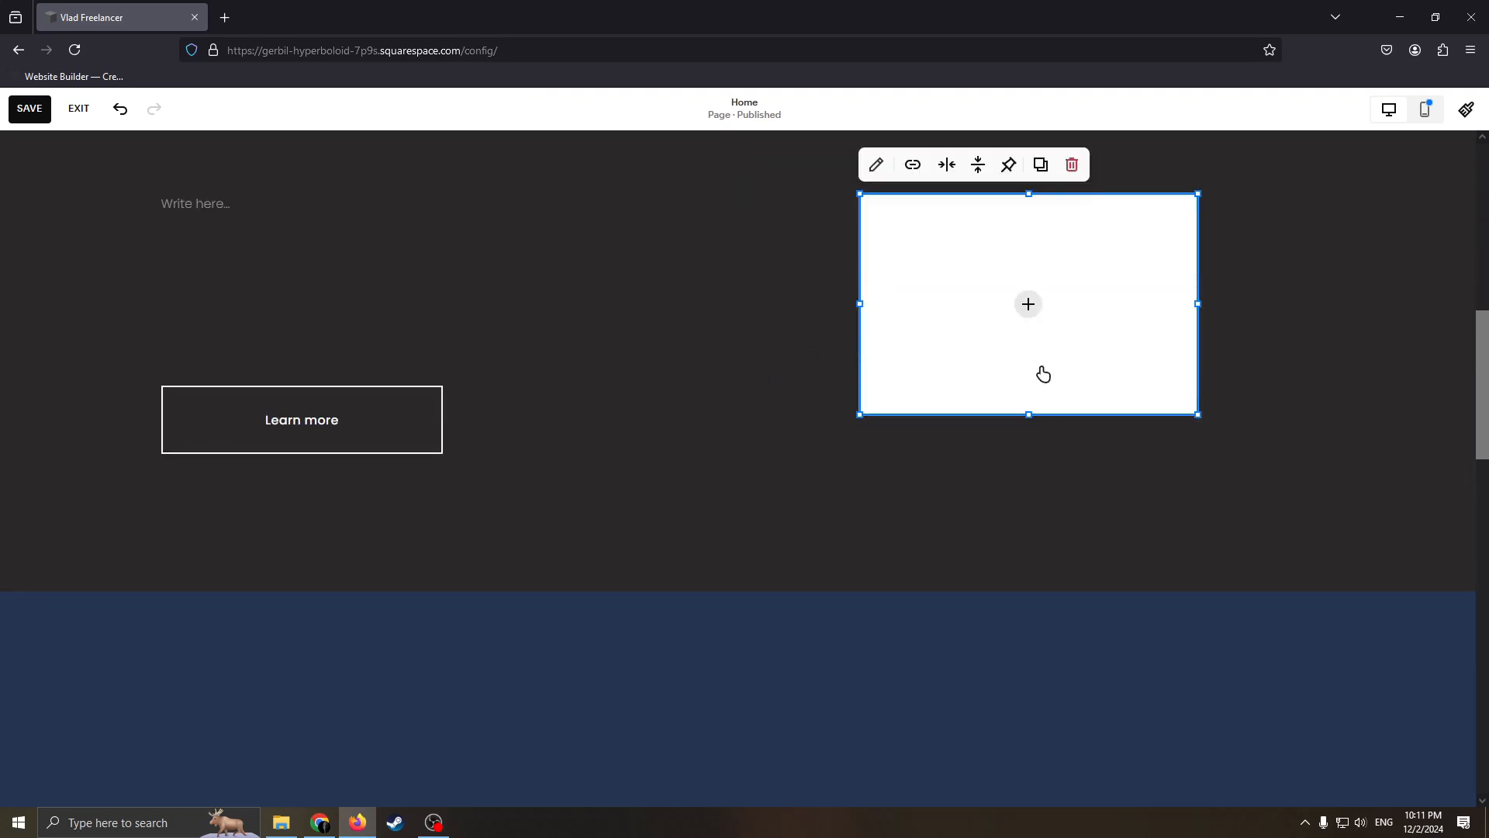
pyautogui.click(1027, 305)
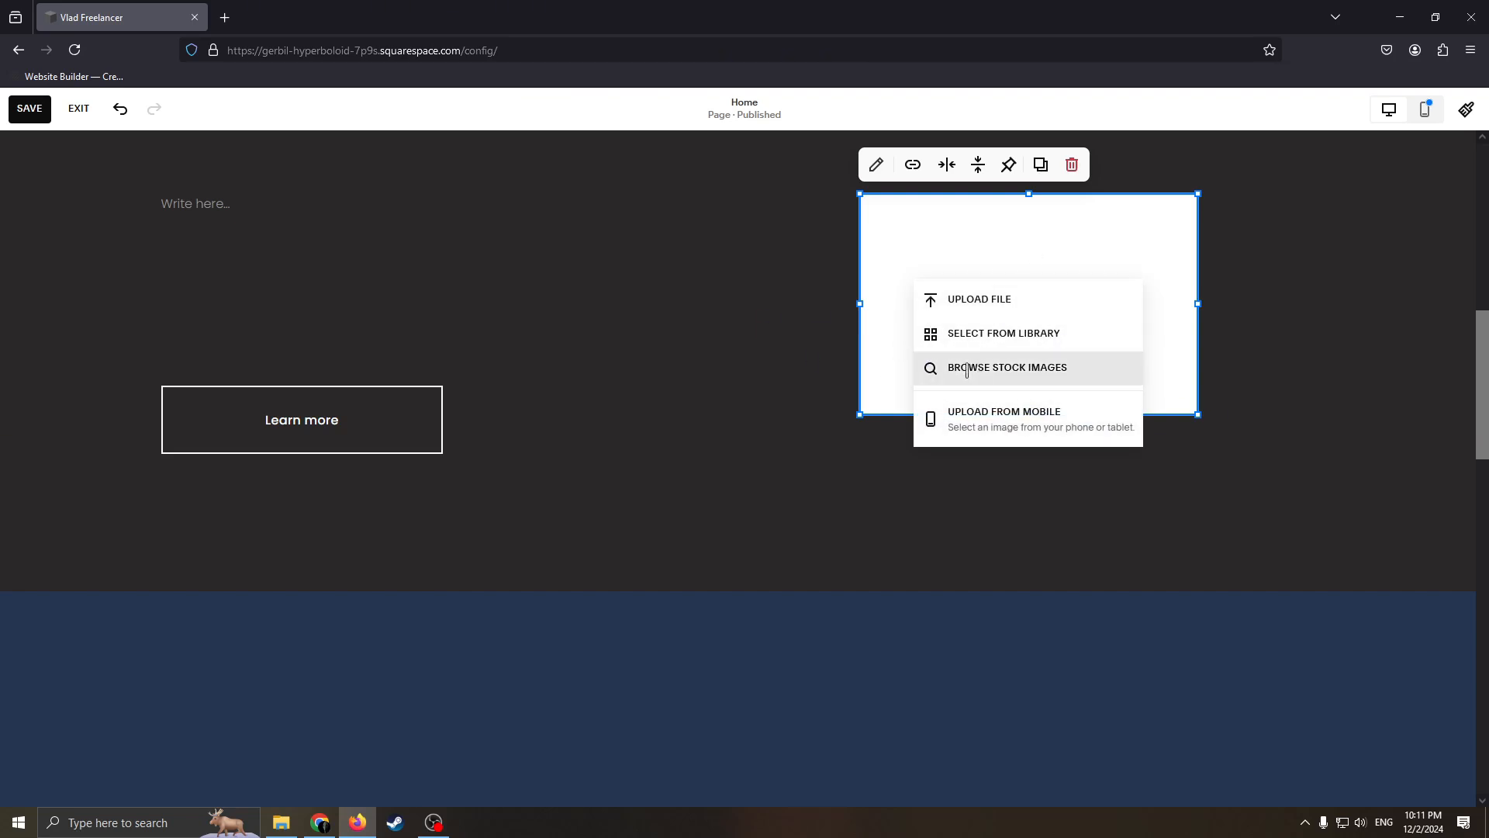
pyautogui.click(740, 416)
# Move the "Learn more" button closer to the image block and change its text to "Work with me".
pyautogui.moveTo(311, 367); pyautogui.dragTo(457, 401)
pyautogui.moveTo(325, 423); pyautogui.dragTo(613, 392)
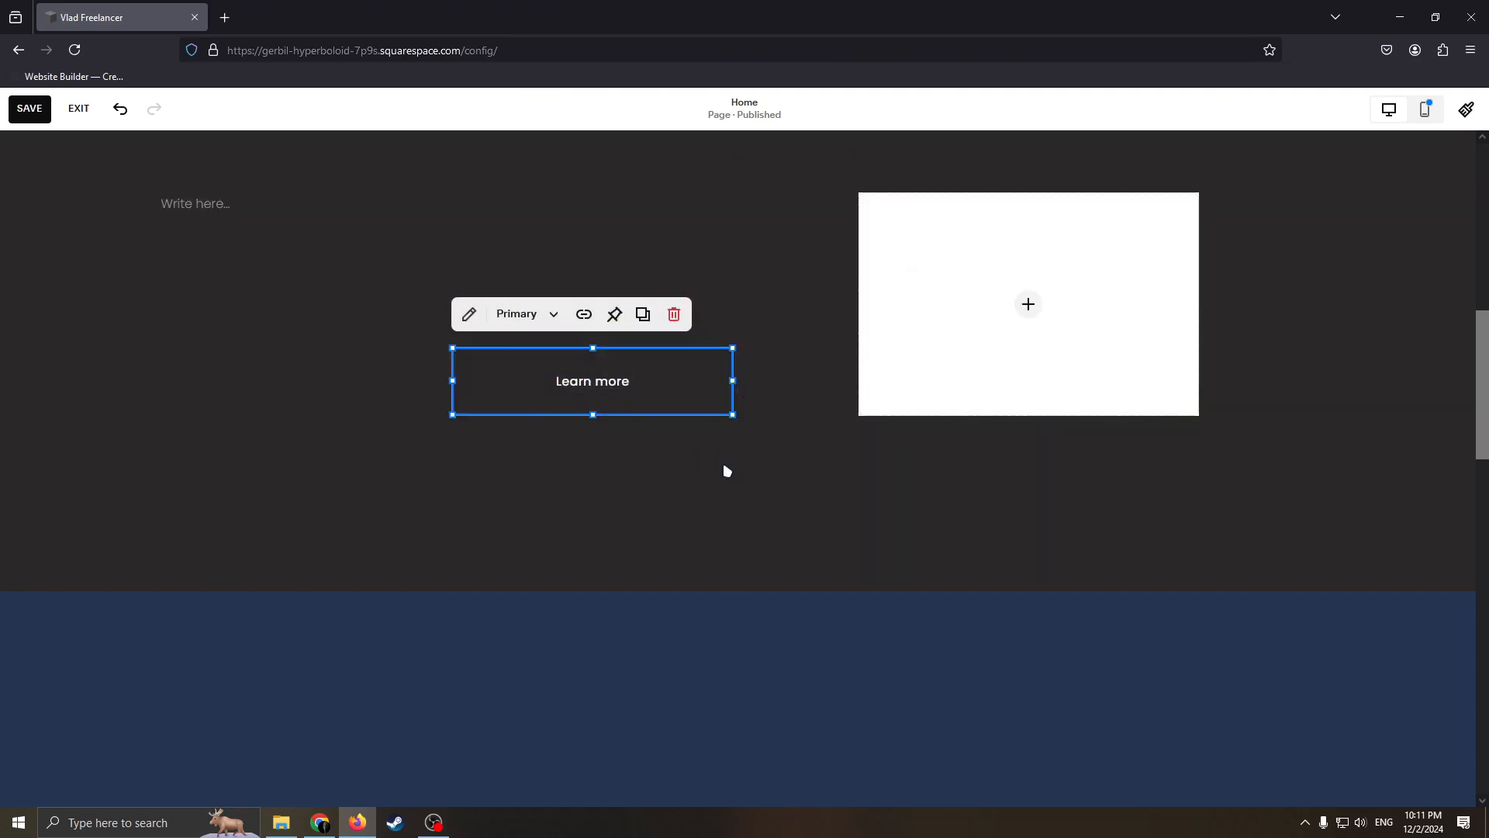
pyautogui.click(468, 313)
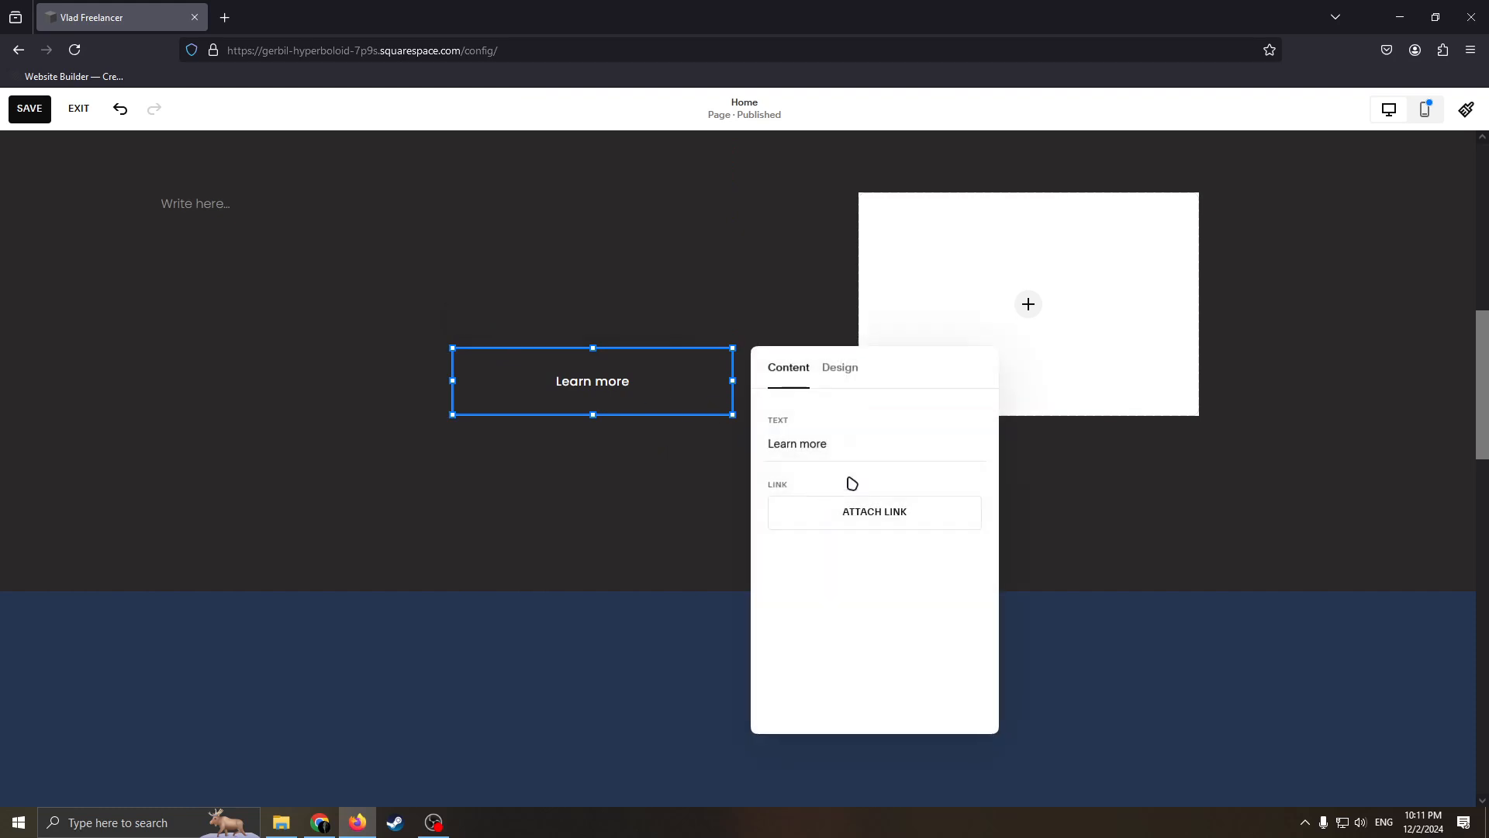
pyautogui.click(503, 341)
pyautogui.click(496, 350)
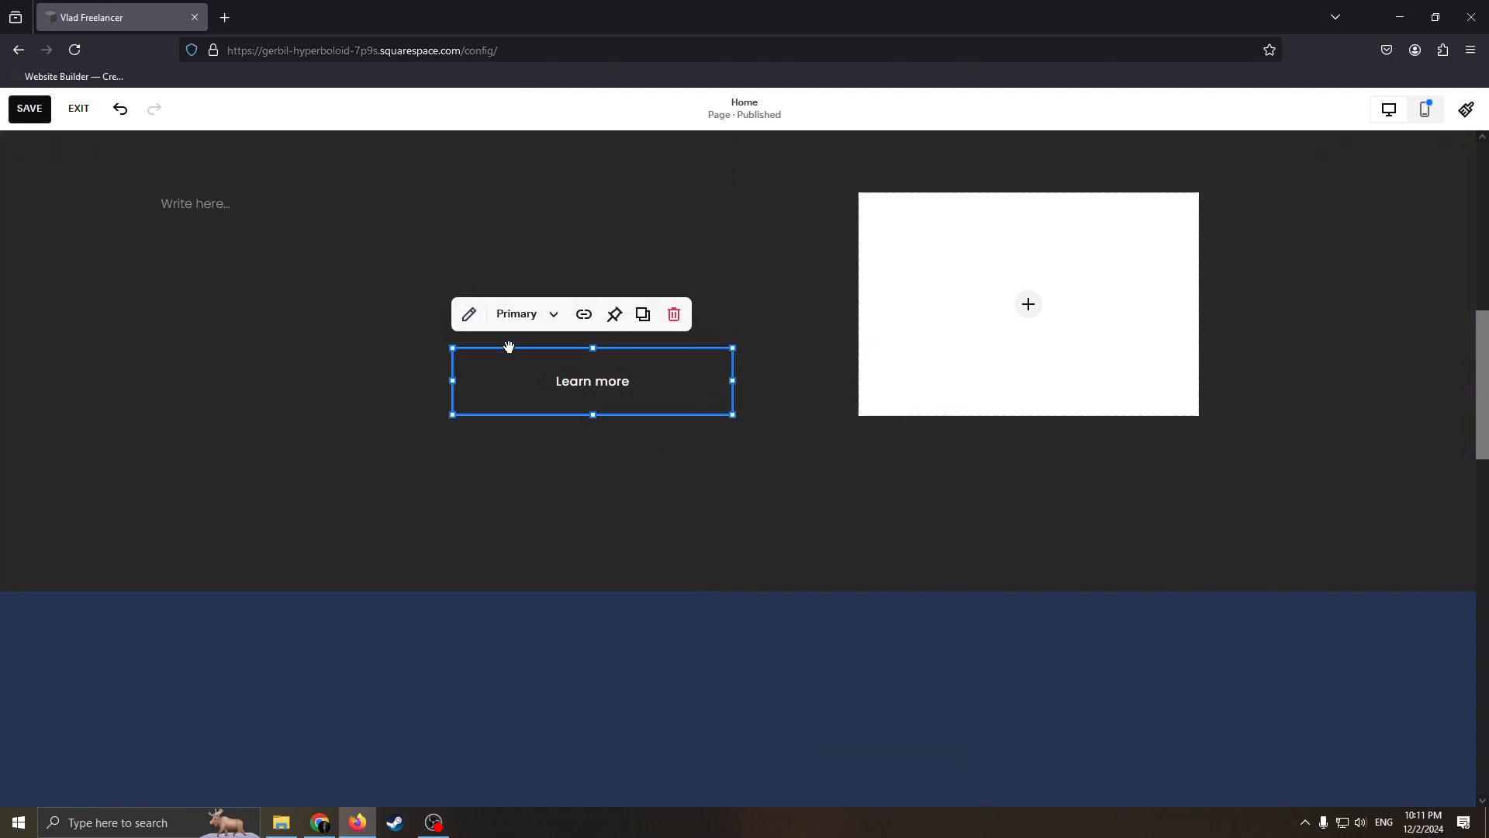
pyautogui.click(468, 313)
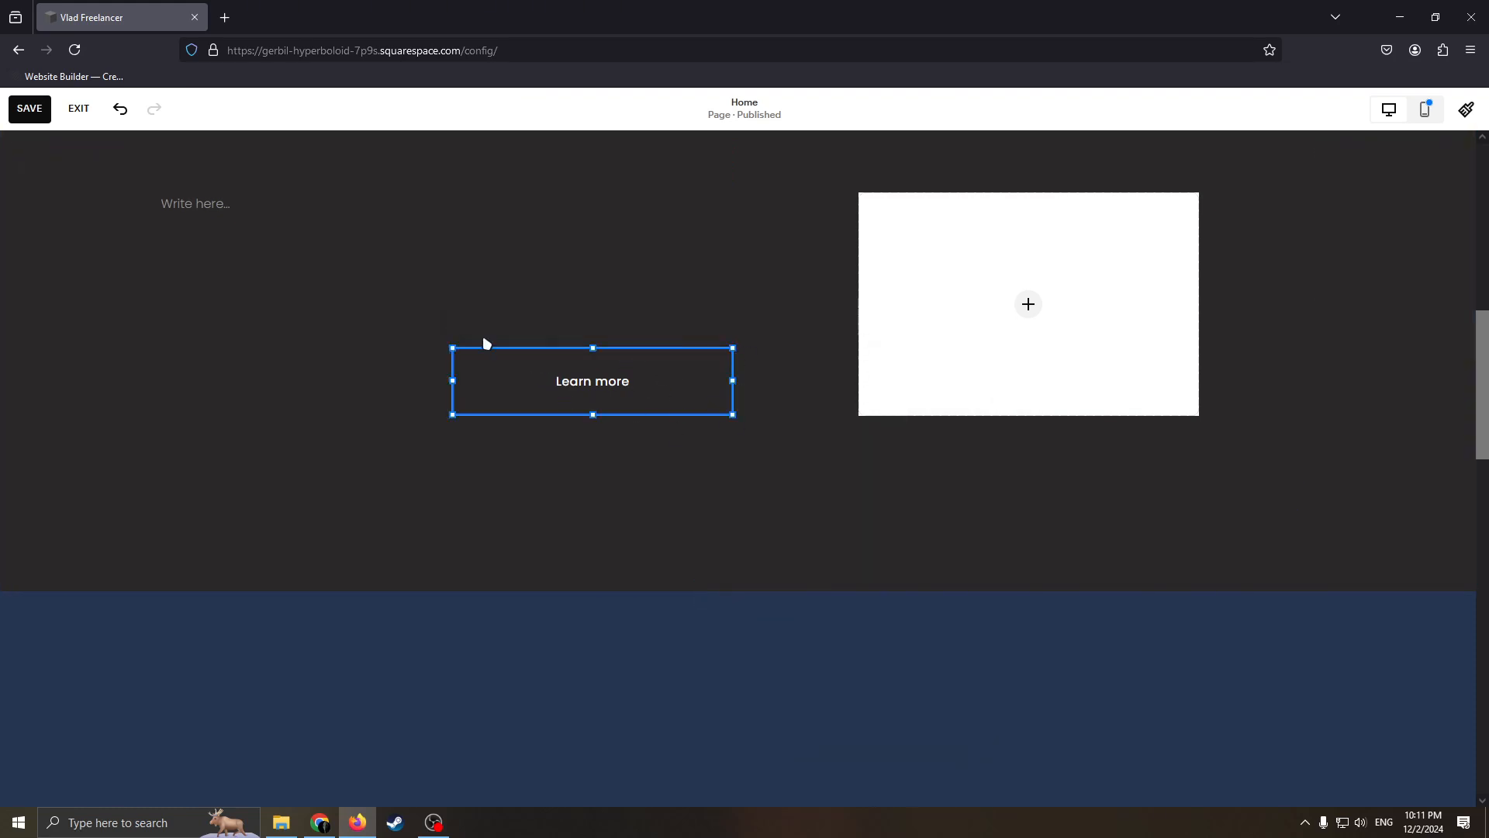
pyautogui.tripleClick(838, 447)
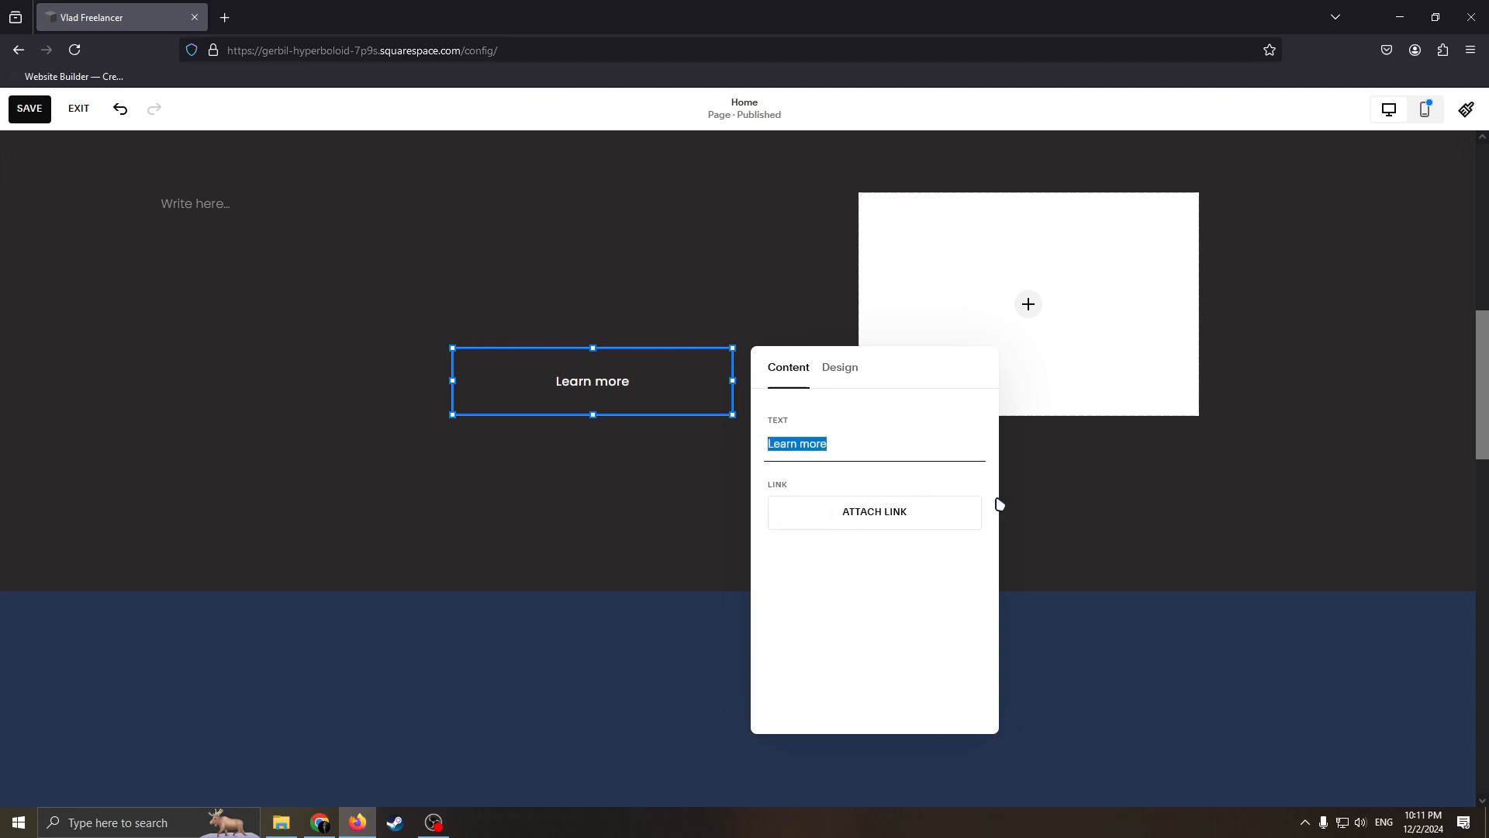
pyautogui.press('BackSpace')
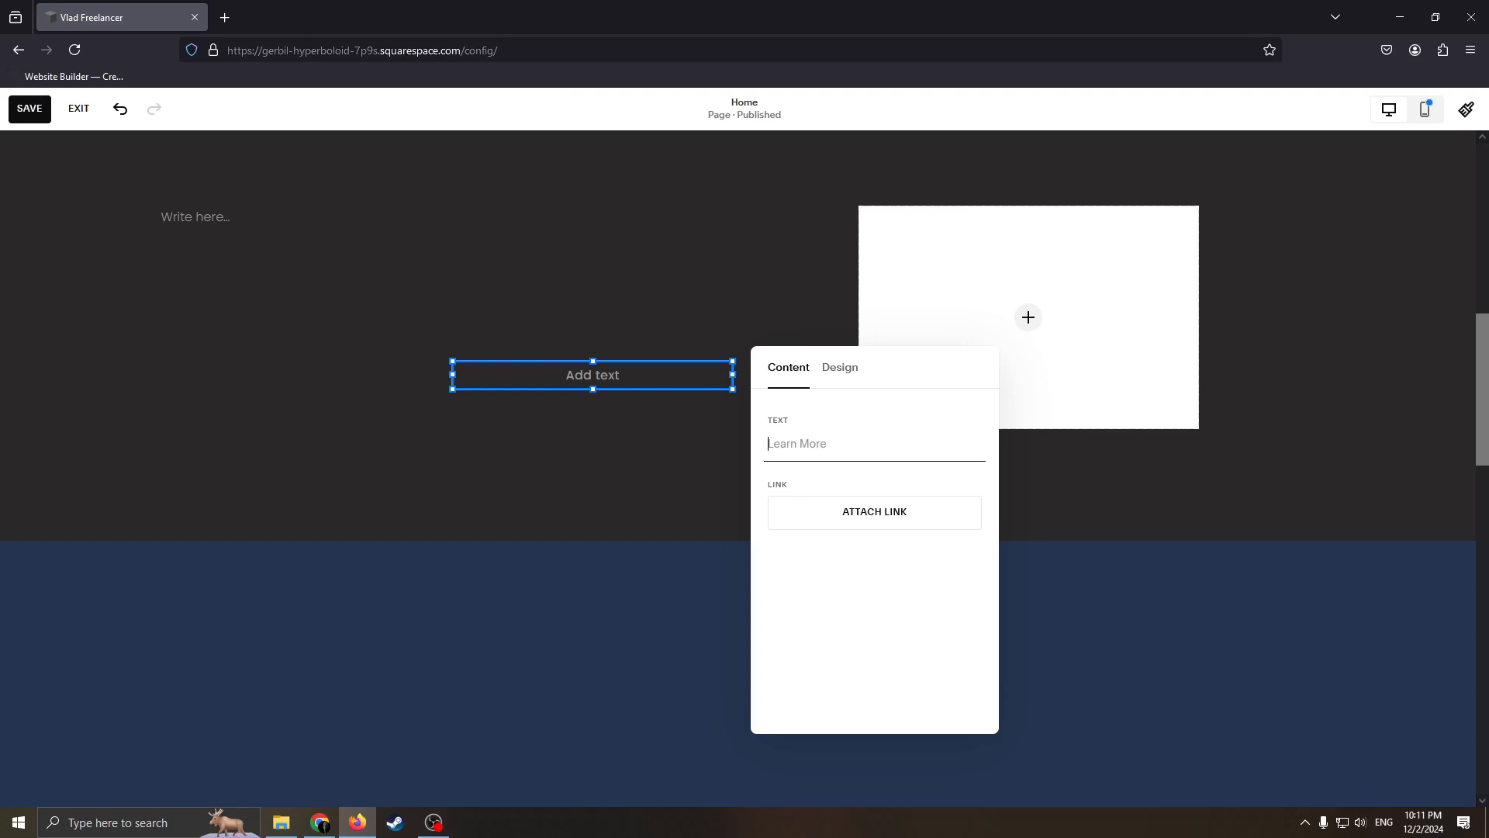
pyautogui.write('WO')
pyautogui.press('BackSpace')
pyautogui.write('Work with me')
pyautogui.click(636, 463)
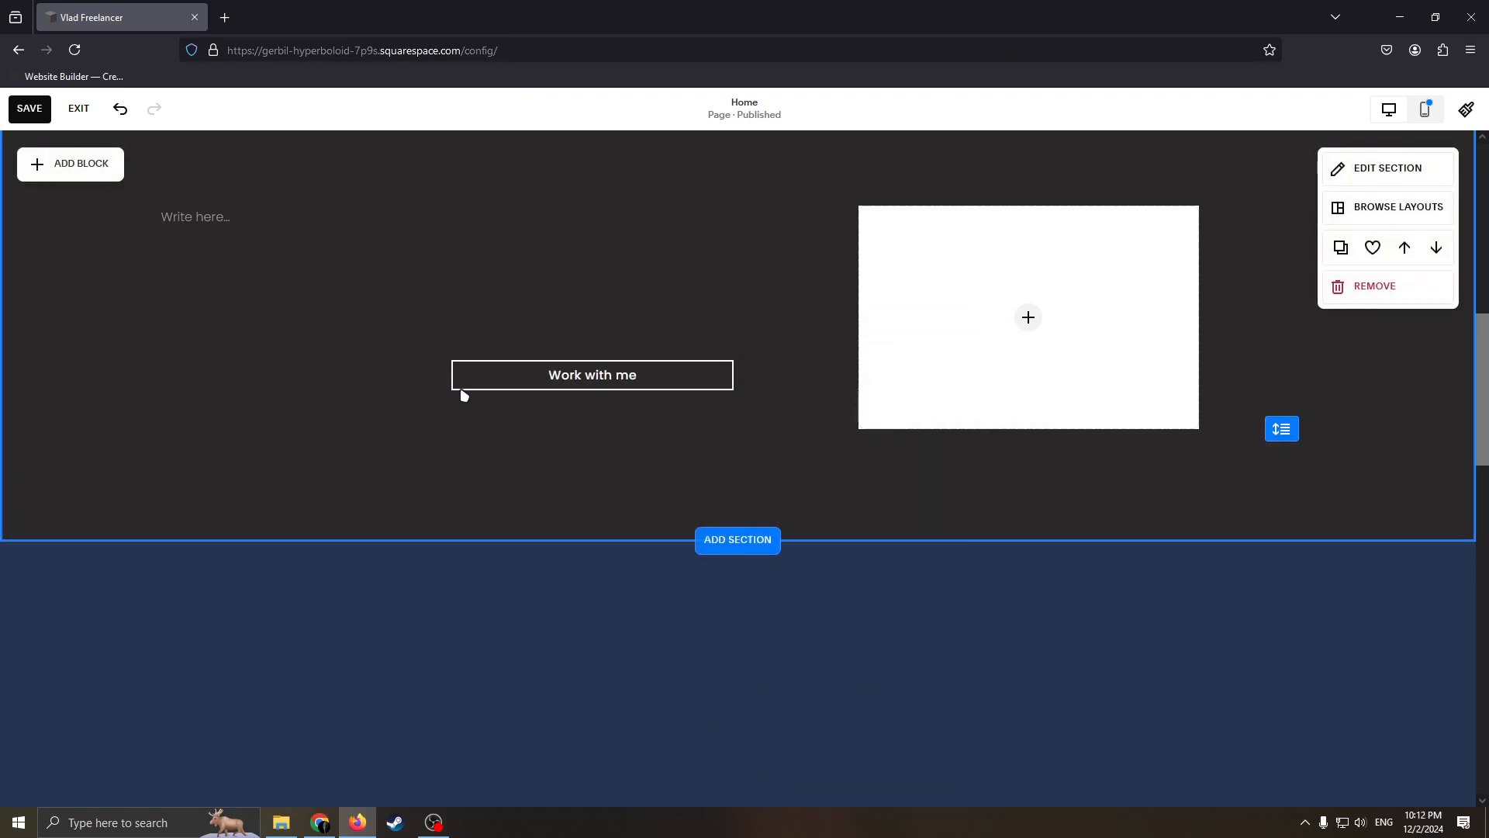
# View the "Work with me" button's link settings with Phone as the link type, leaving the number blank.
pyautogui.click(456, 382)
pyautogui.click(469, 326)
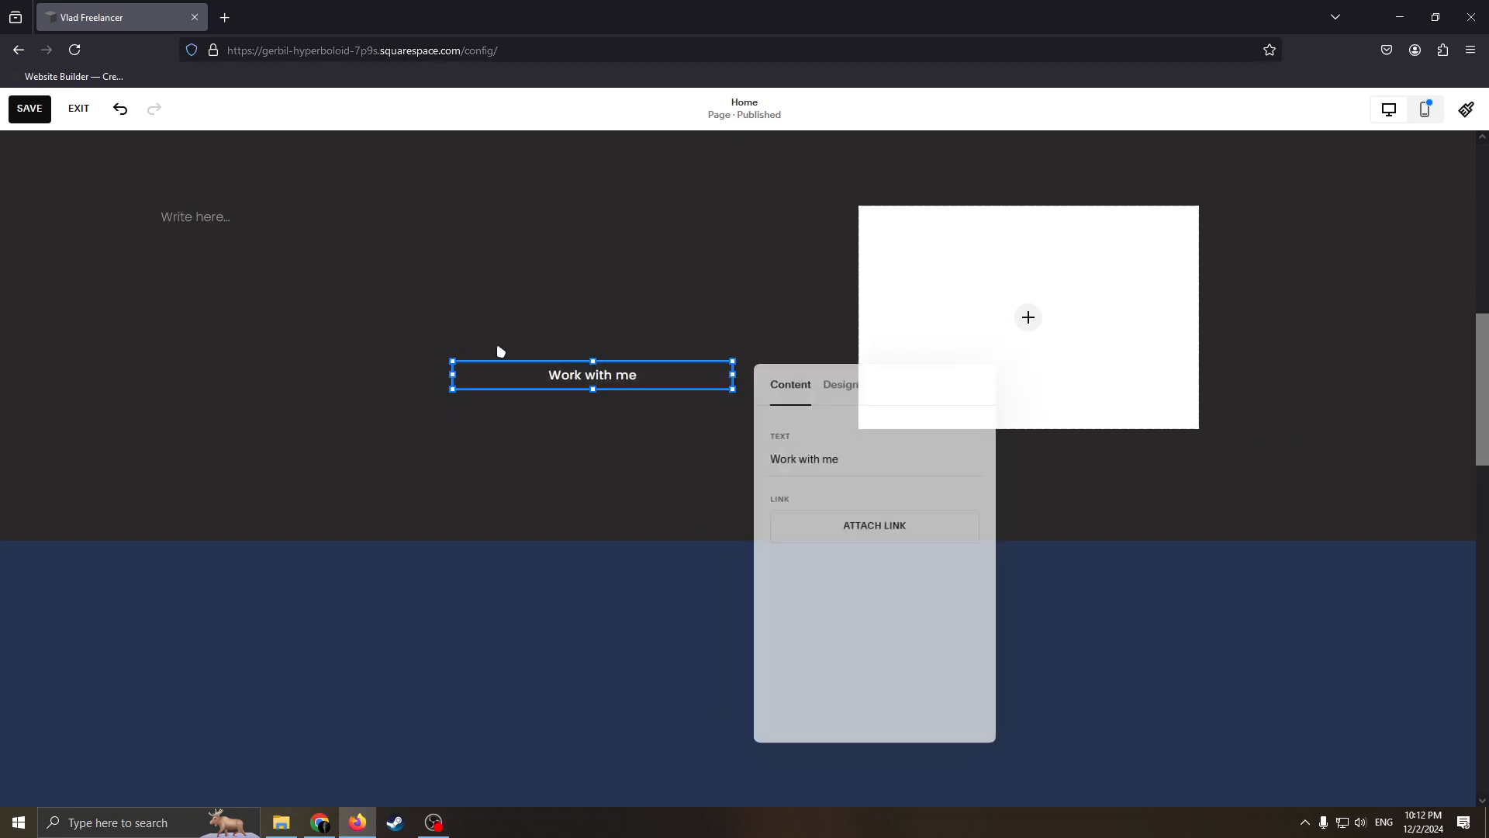
pyautogui.click(853, 527)
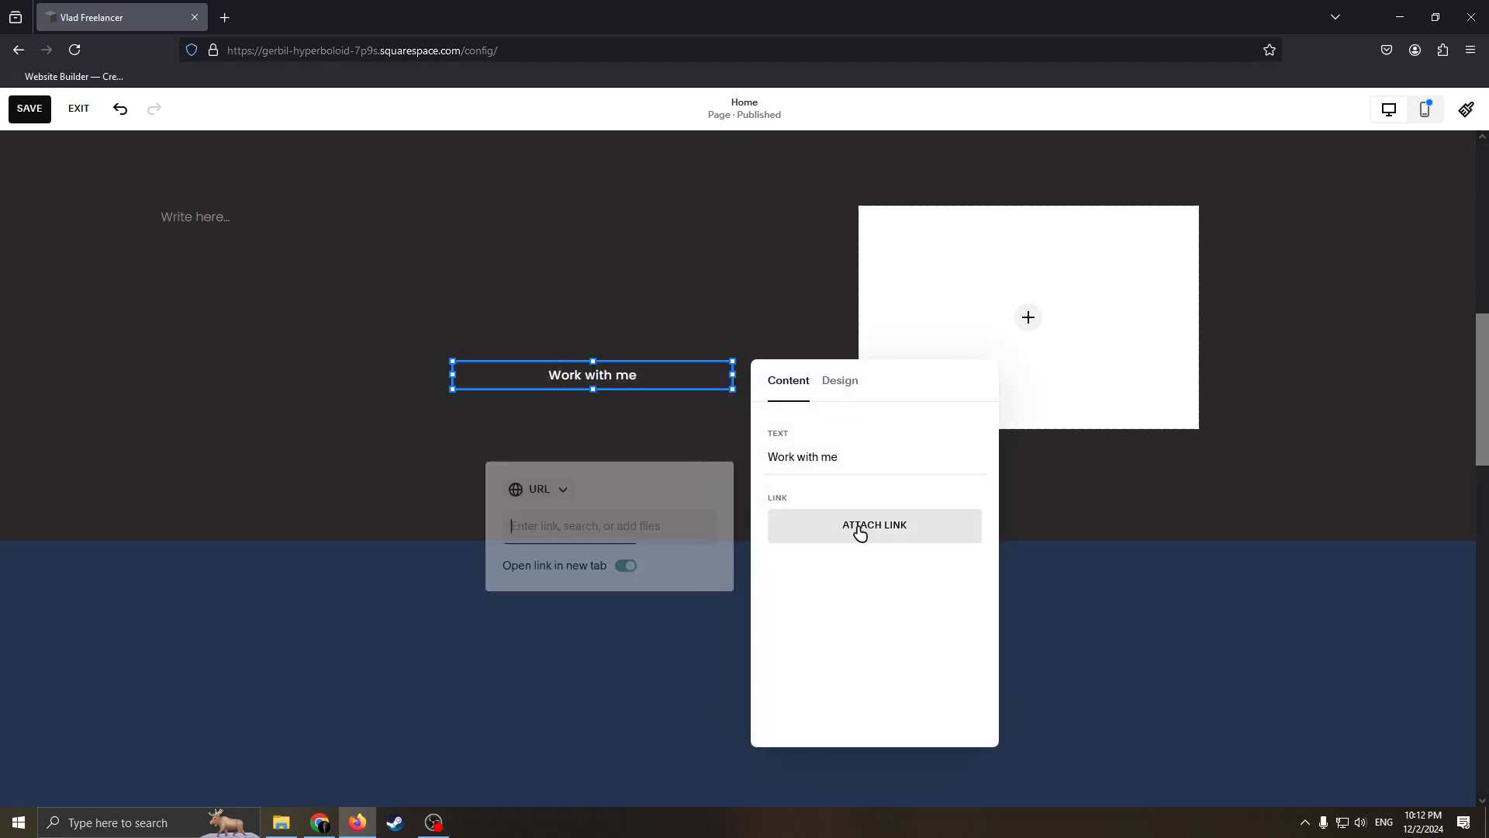
pyautogui.click(563, 490)
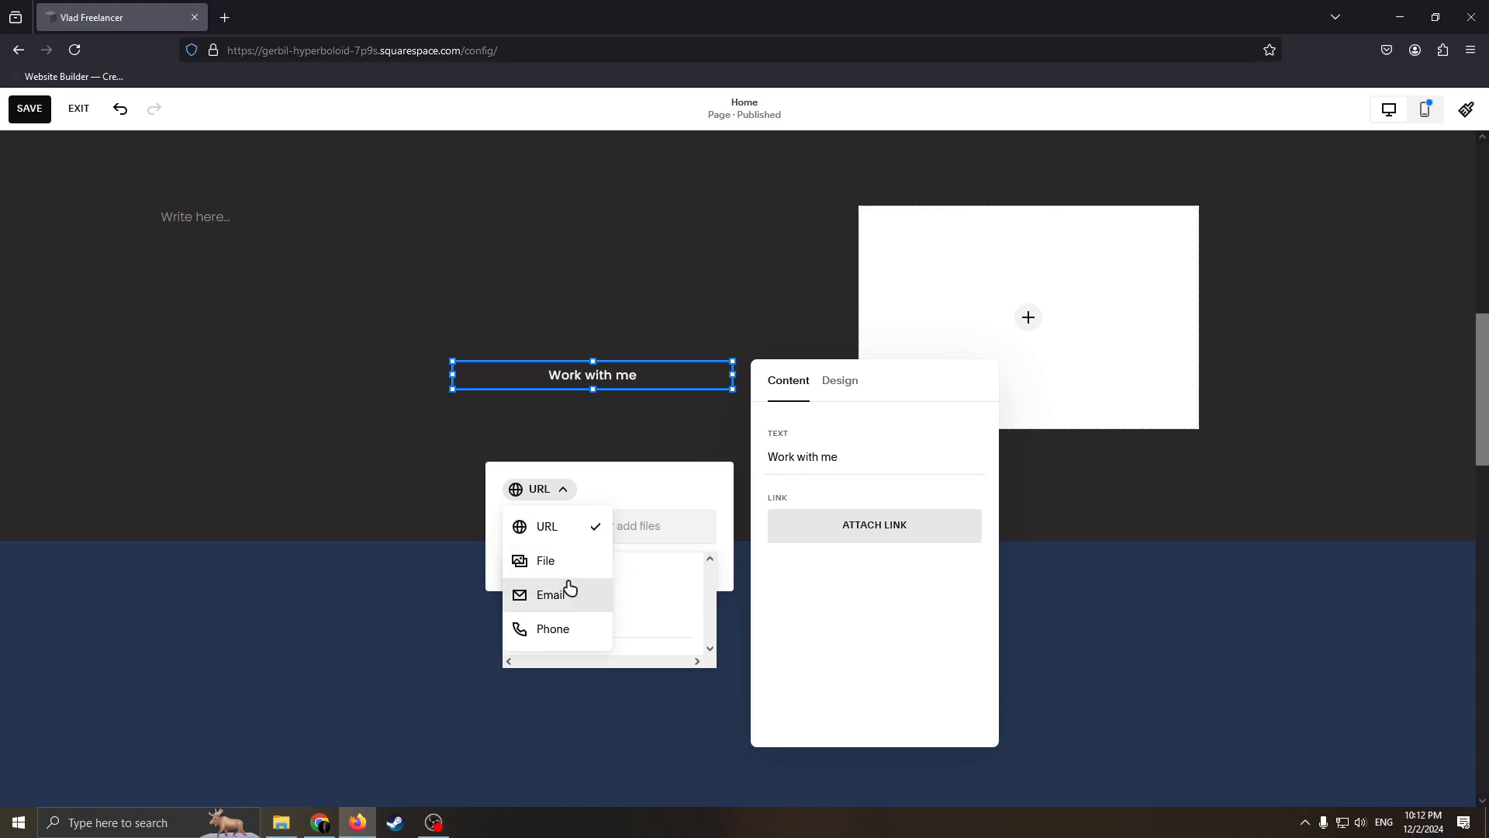
pyautogui.click(575, 628)
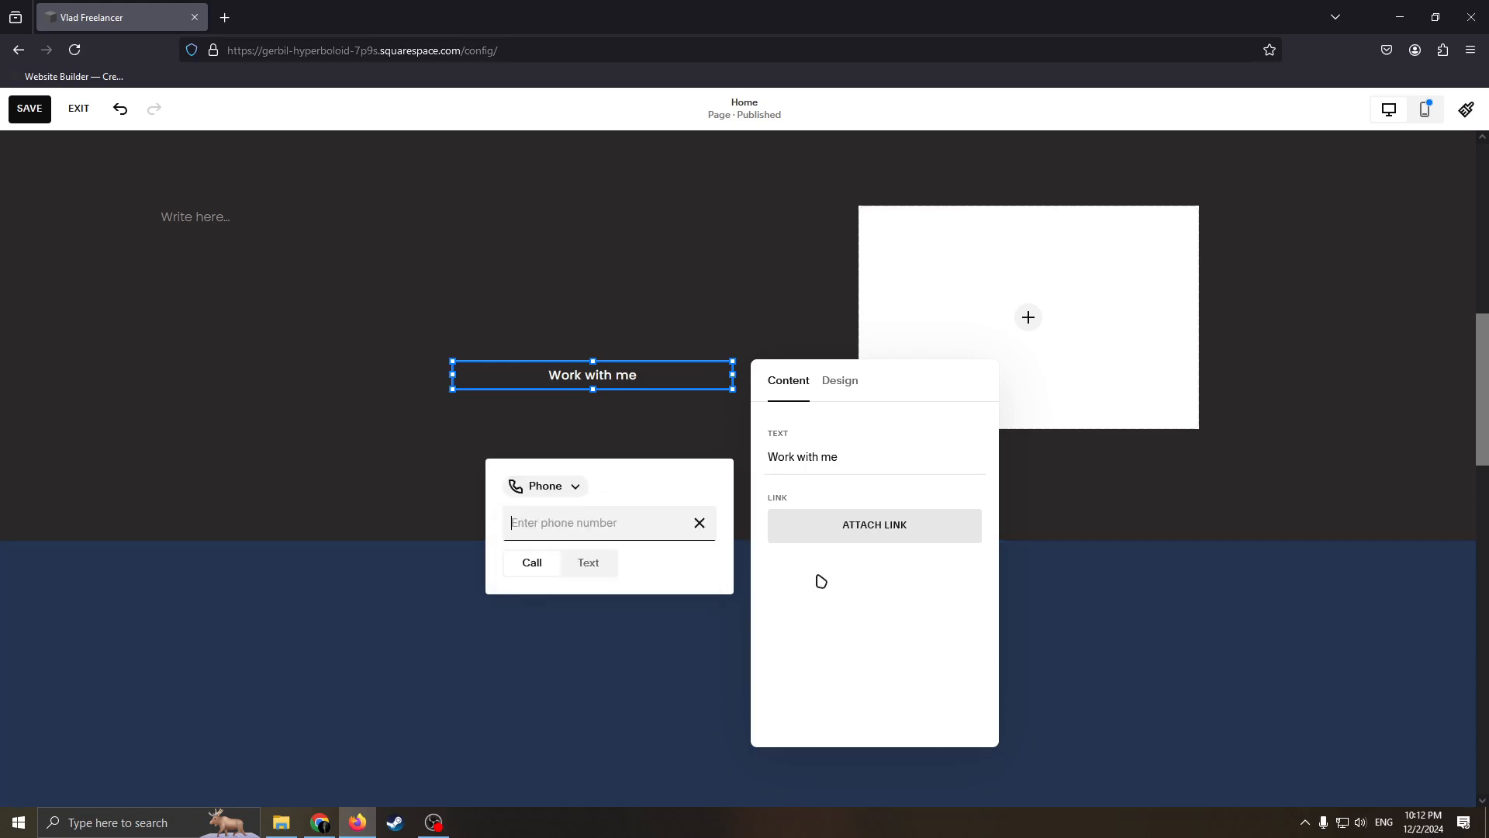
pyautogui.click(331, 454)
pyautogui.click(488, 475)
# Review the hero and new section, save the home page changes, and exit the page editor.
pyautogui.scroll(4, 597, 326)
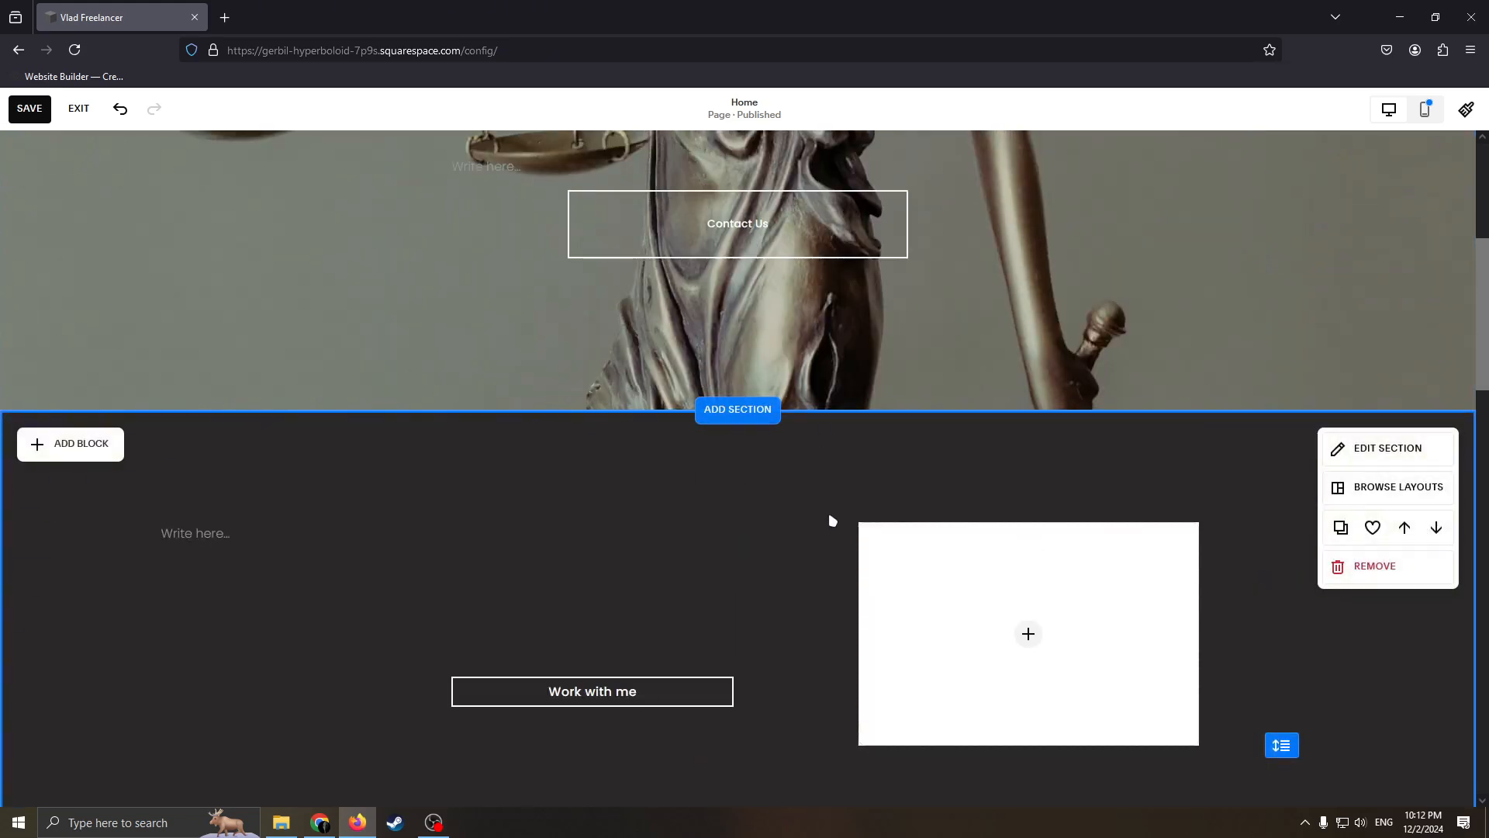
pyautogui.scroll(5, 763, 486)
pyautogui.scroll(-6, 446, 440)
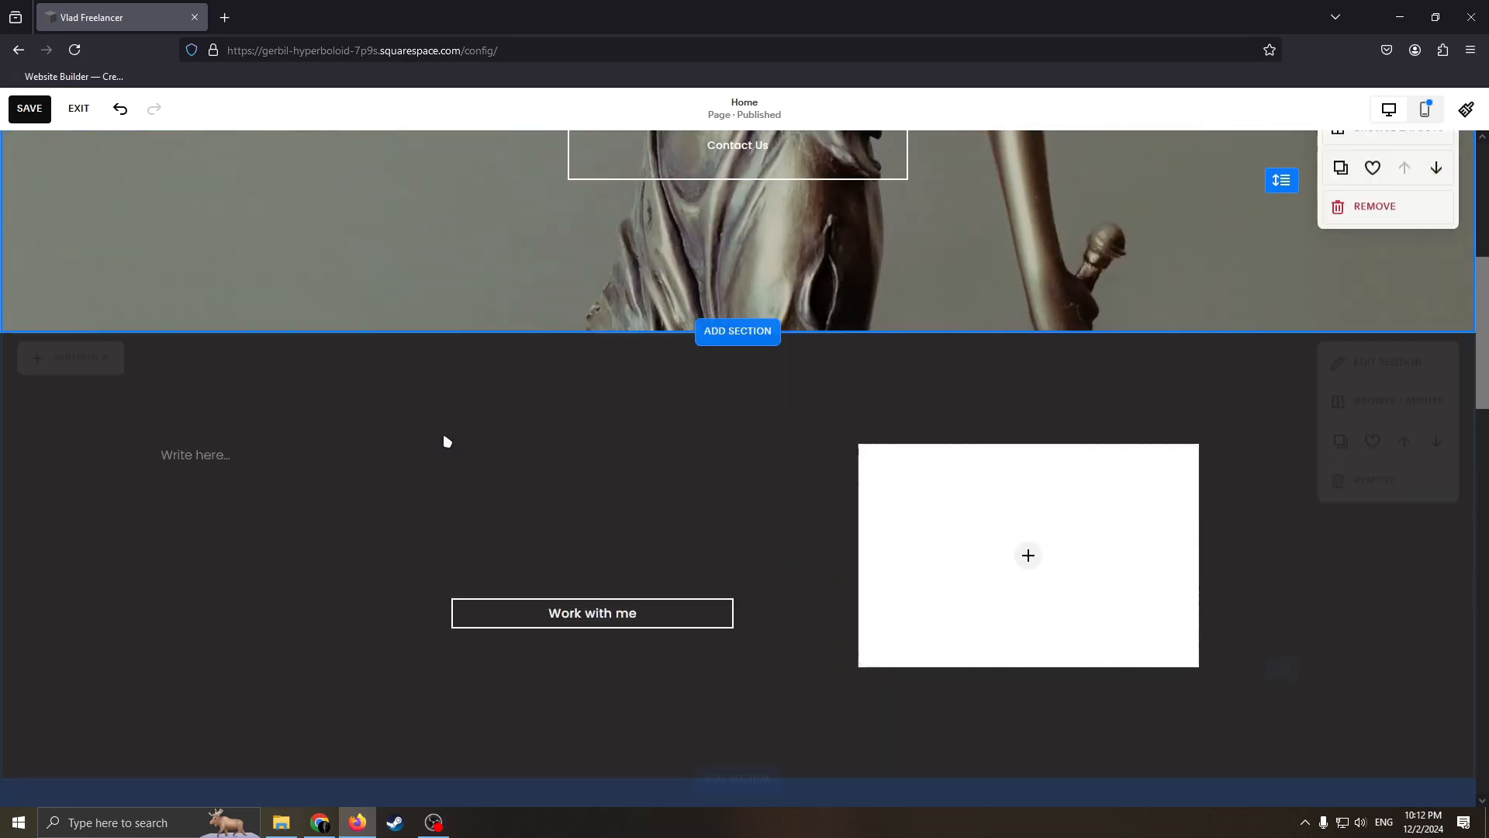
pyautogui.scroll(5, 446, 440)
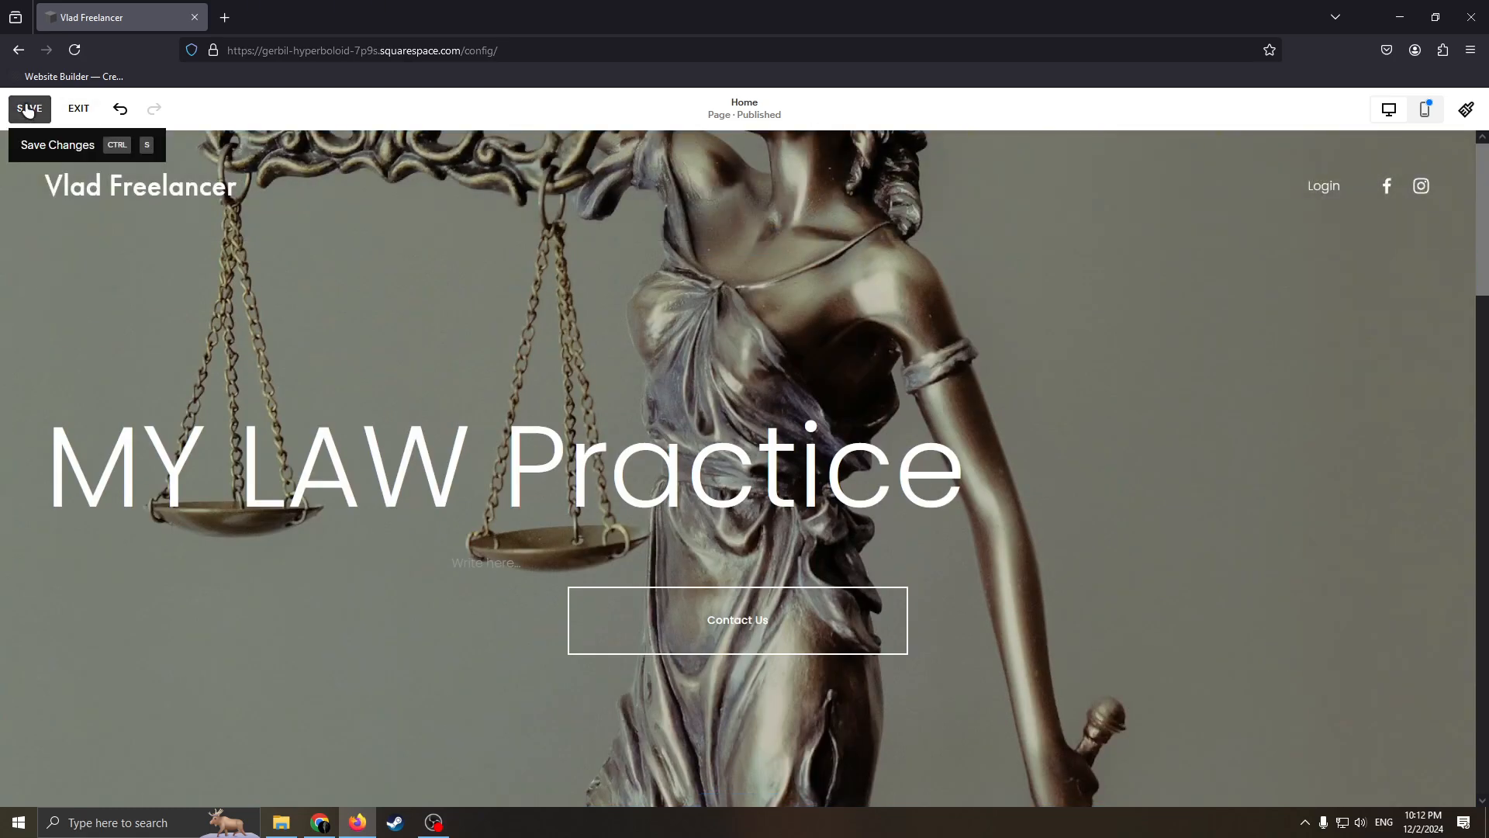
pyautogui.click(28, 109)
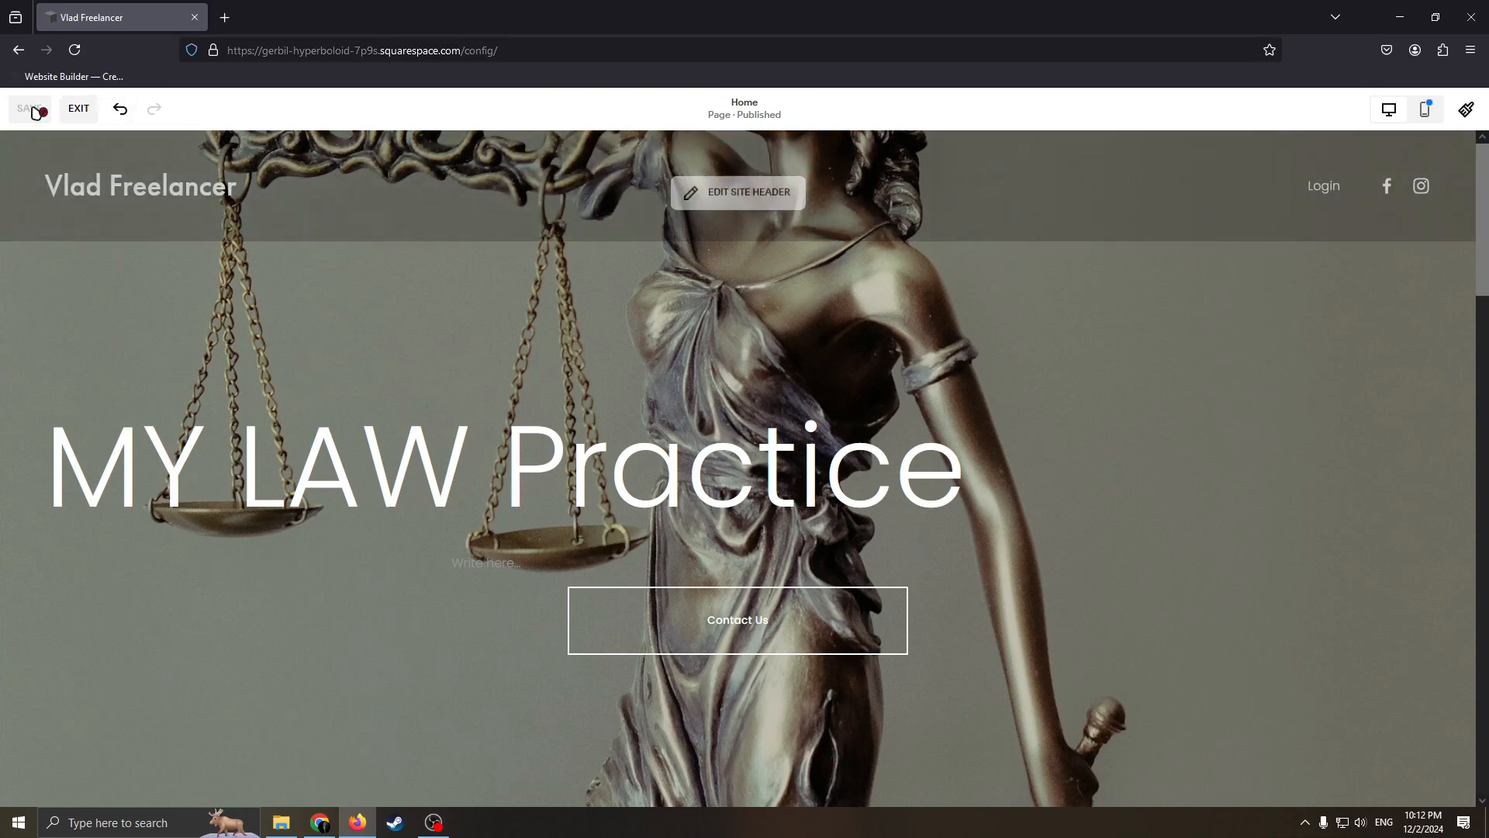
pyautogui.click(78, 109)
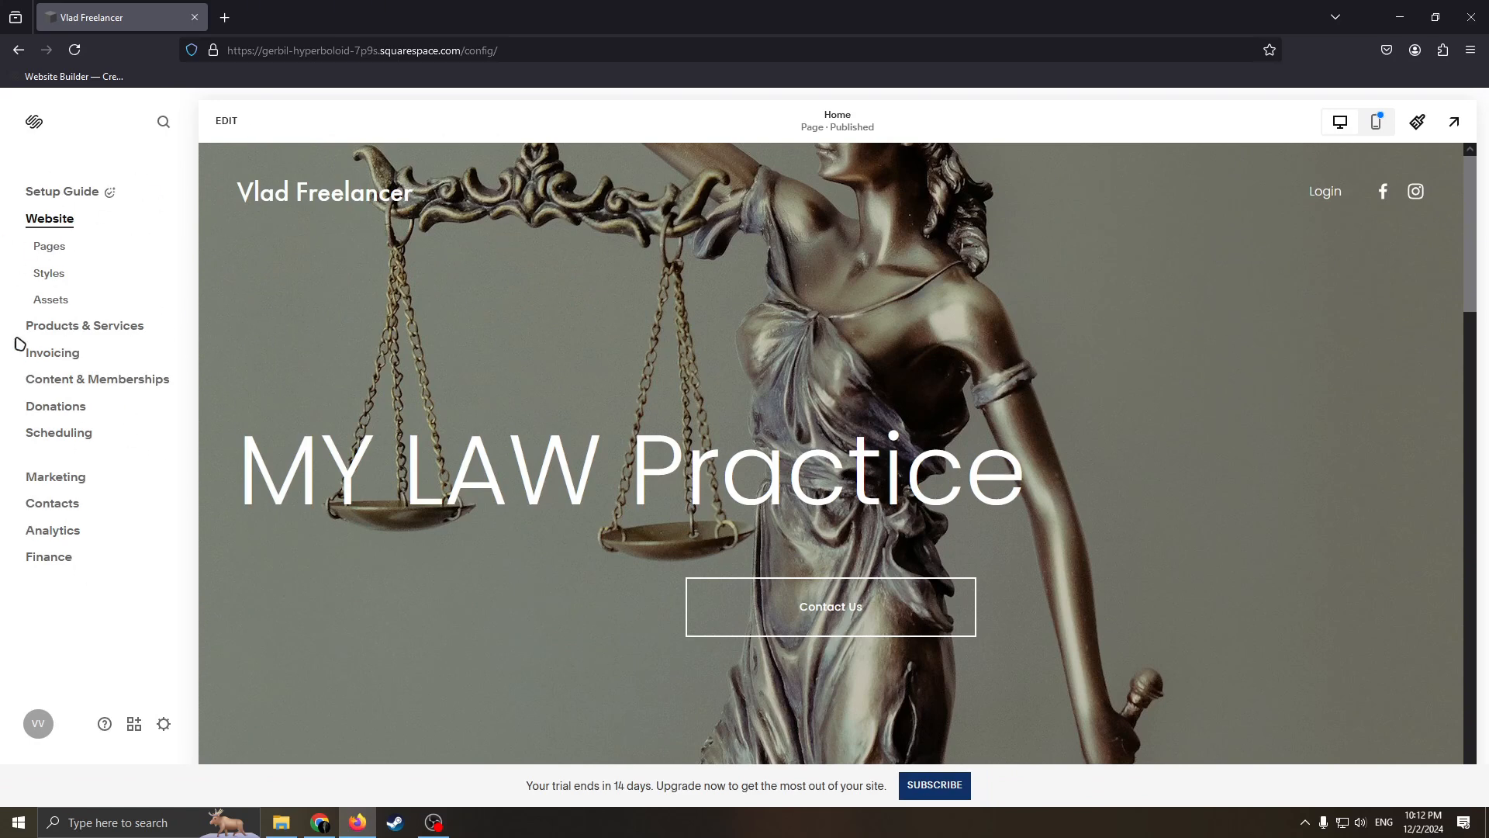
# Open the site's page list and review the home page preview from the hero down to the next section.
pyautogui.click(50, 246)
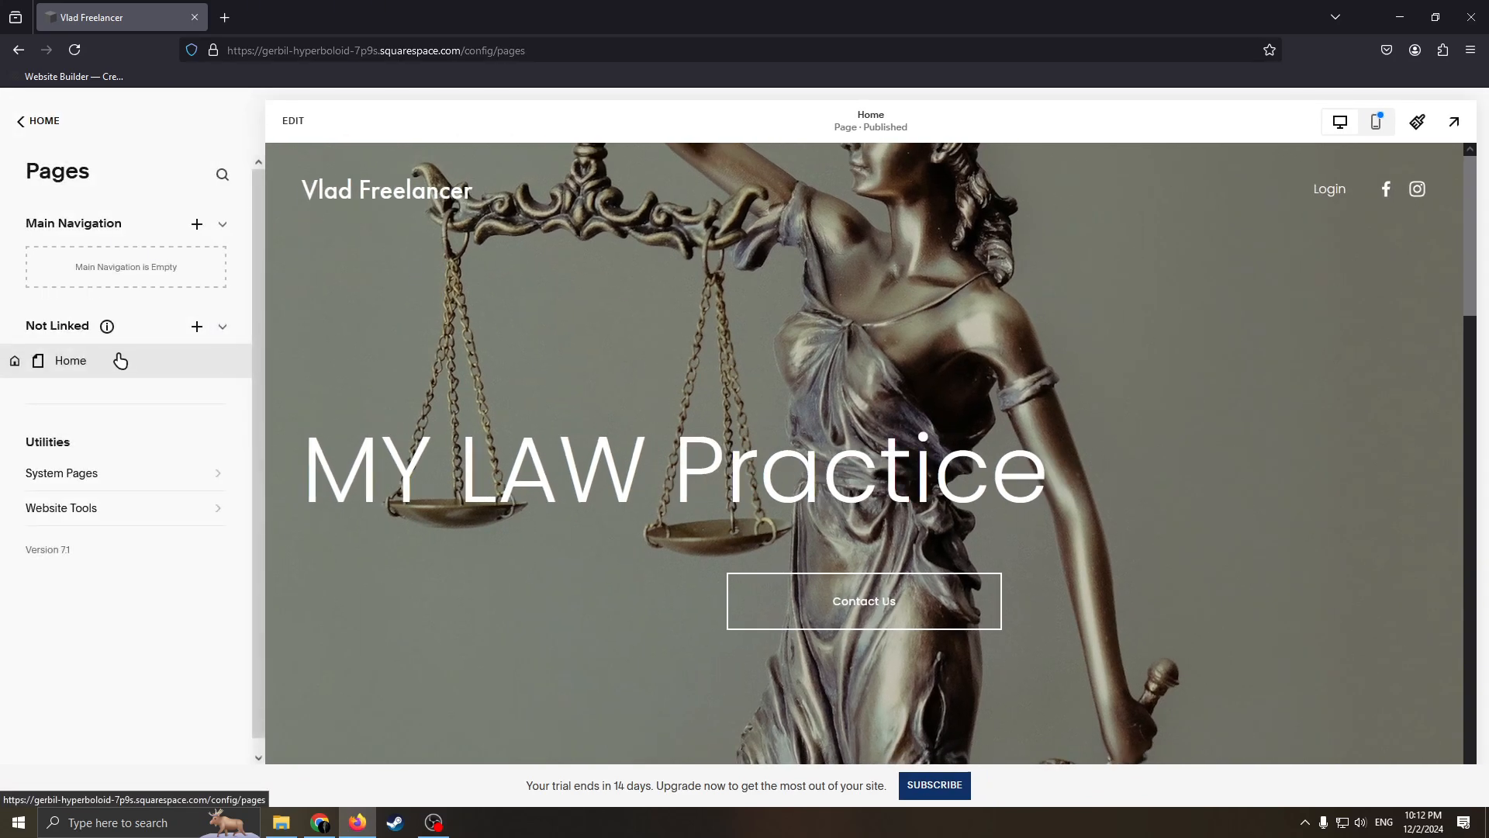
pyautogui.click(196, 224)
pyautogui.click(142, 428)
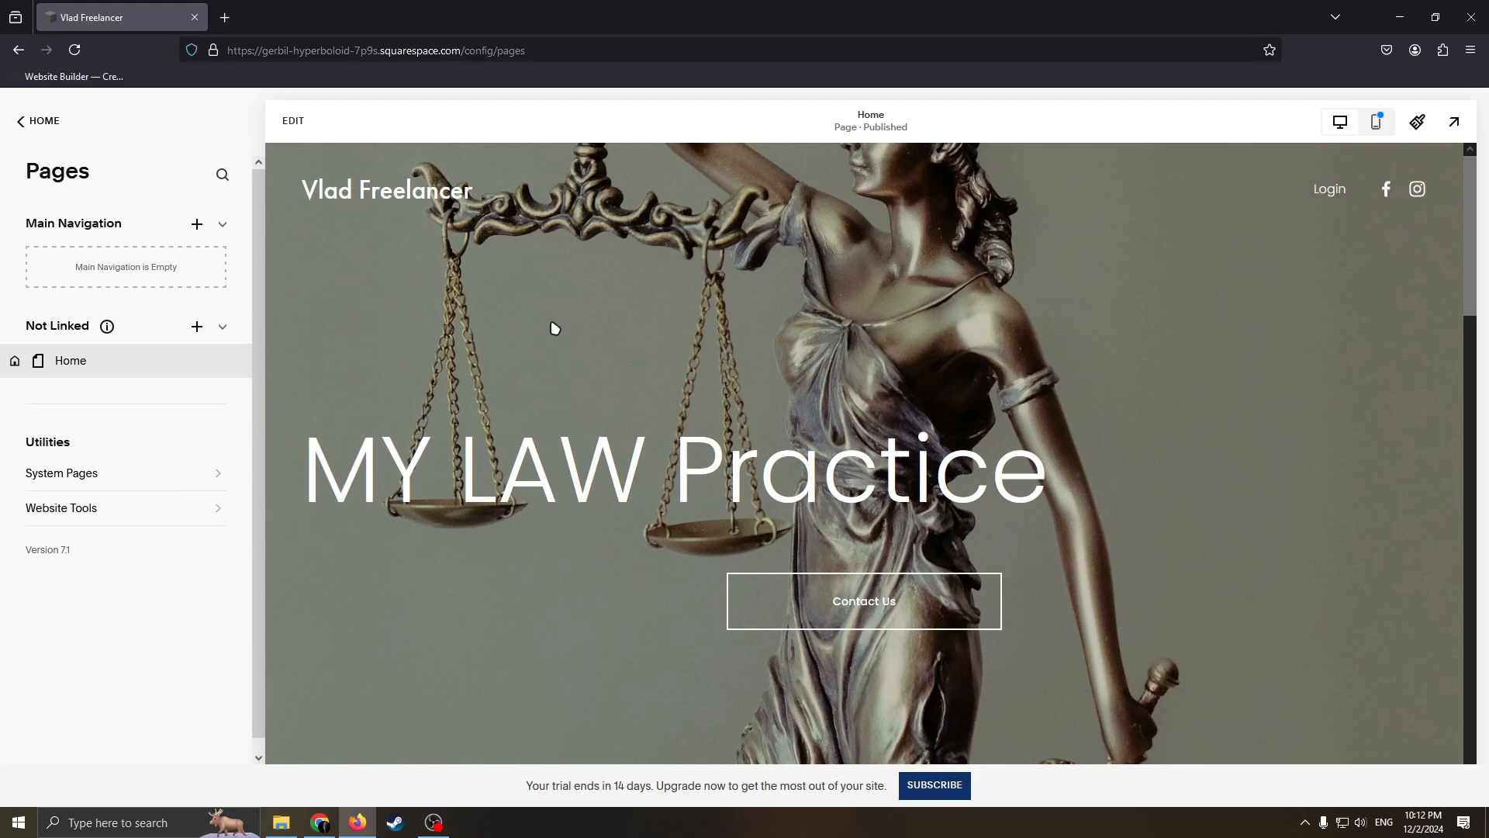
pyautogui.scroll(-3, 960, 567)
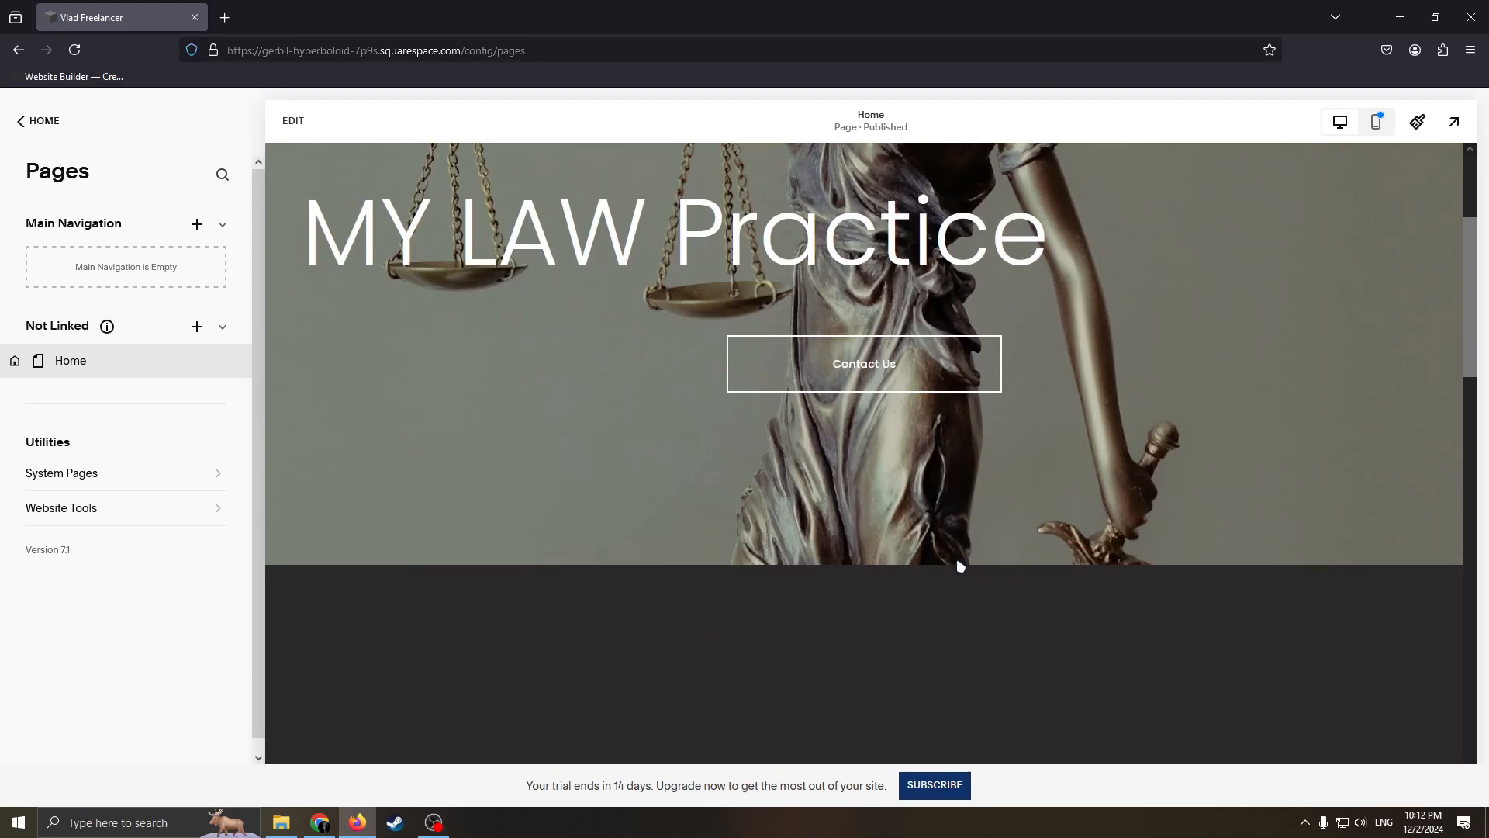
pyautogui.scroll(-2, 1046, 439)
pyautogui.scroll(5, 862, 365)
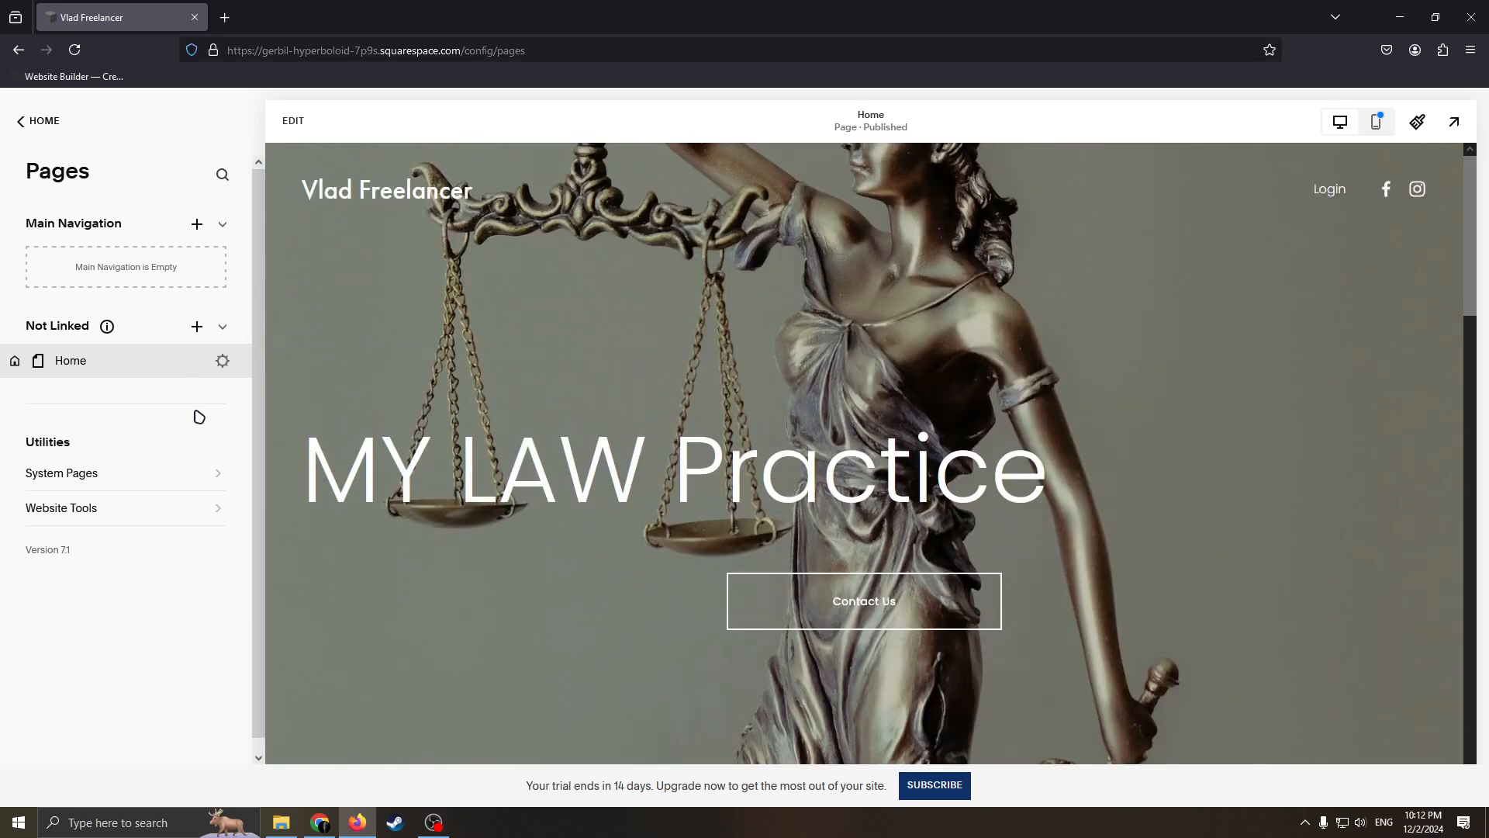
# Add a portfolio page to the main navigation, using the two-column grid layout with project titles beneath the images.
pyautogui.click(197, 224)
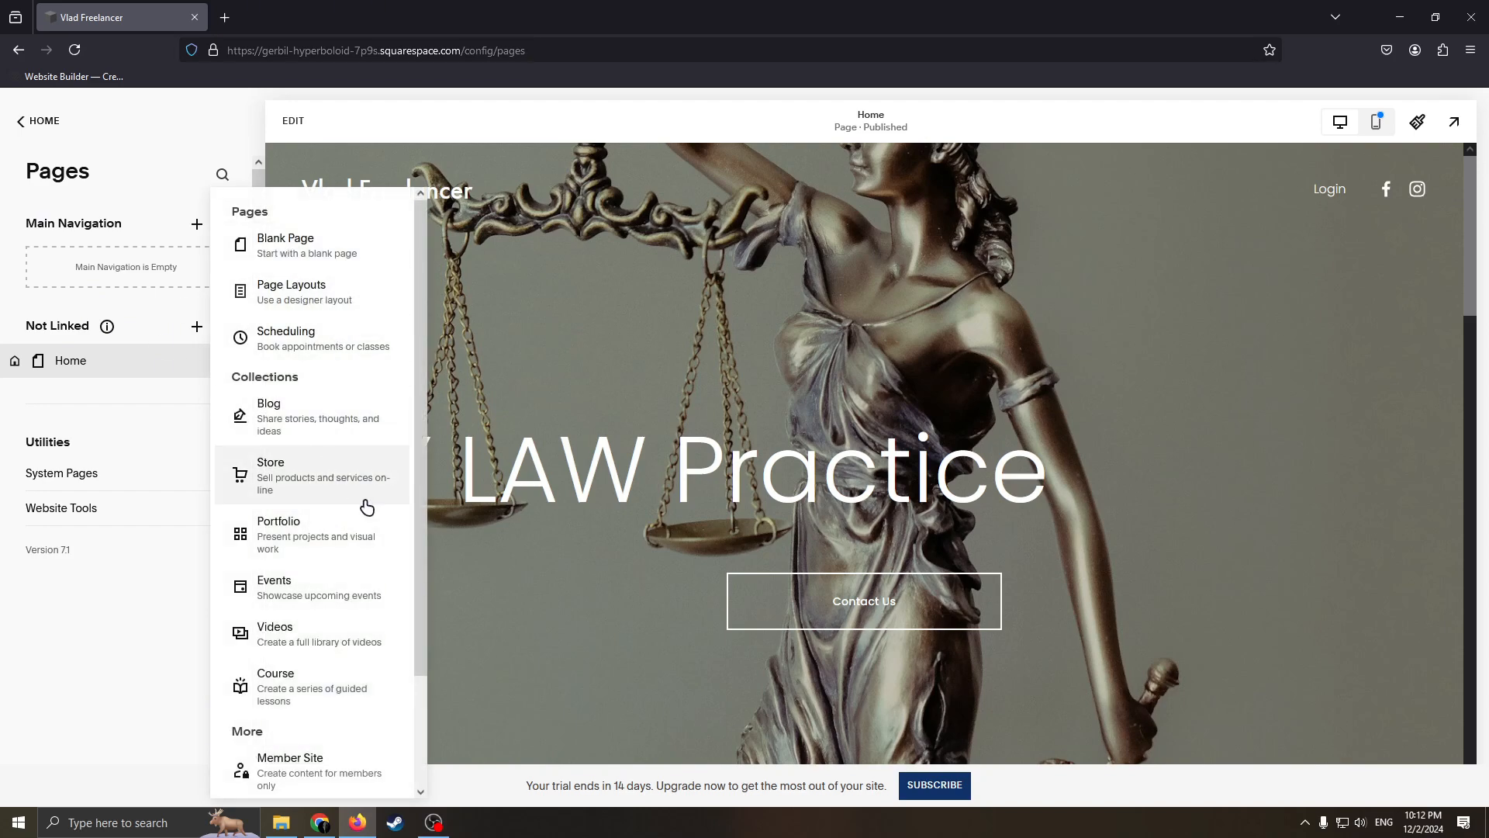
pyautogui.scroll(-1, 372, 527)
pyautogui.click(690, 607)
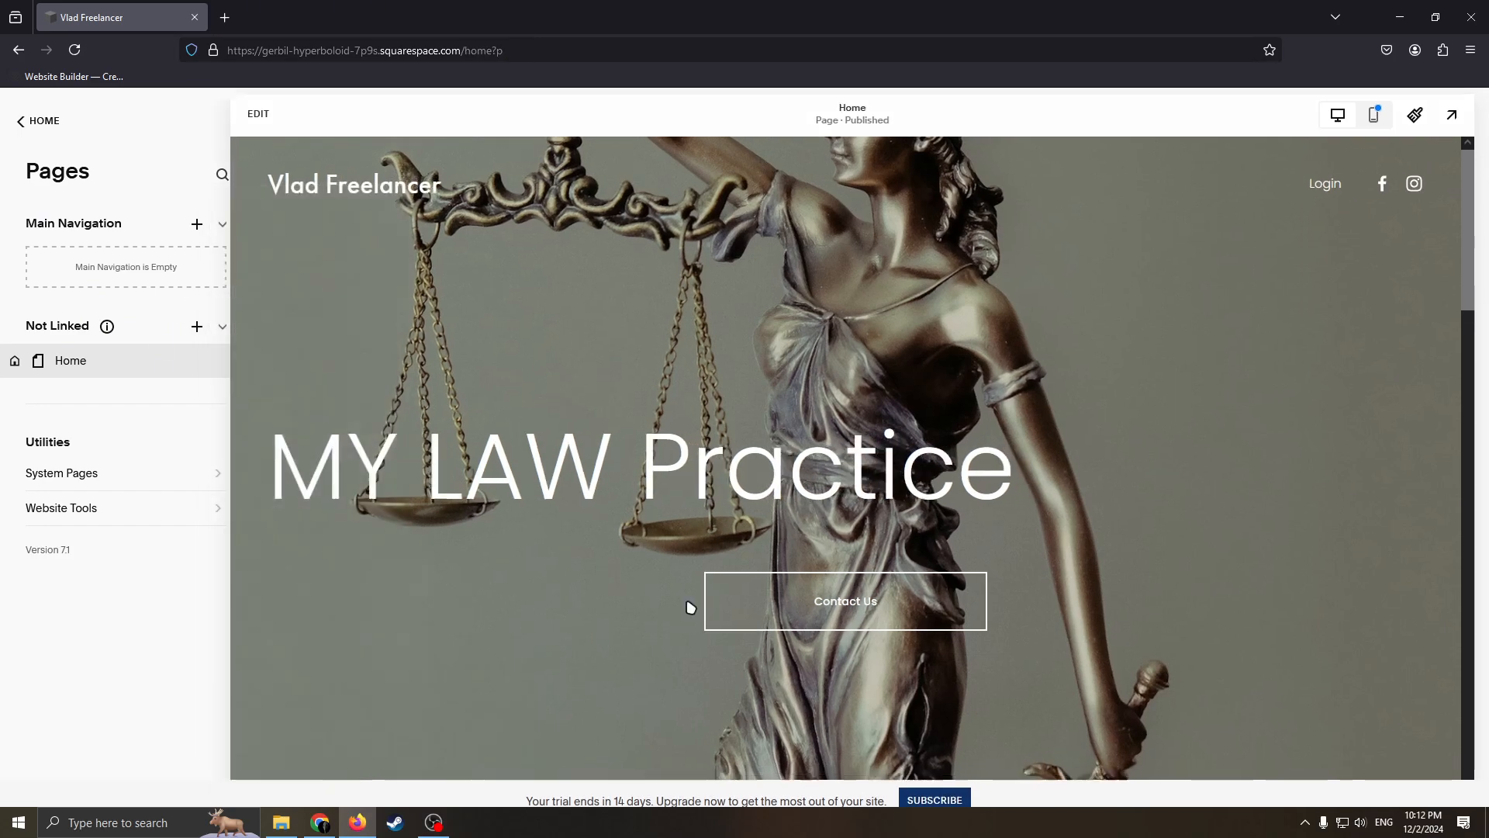
pyautogui.scroll(-3, 708, 444)
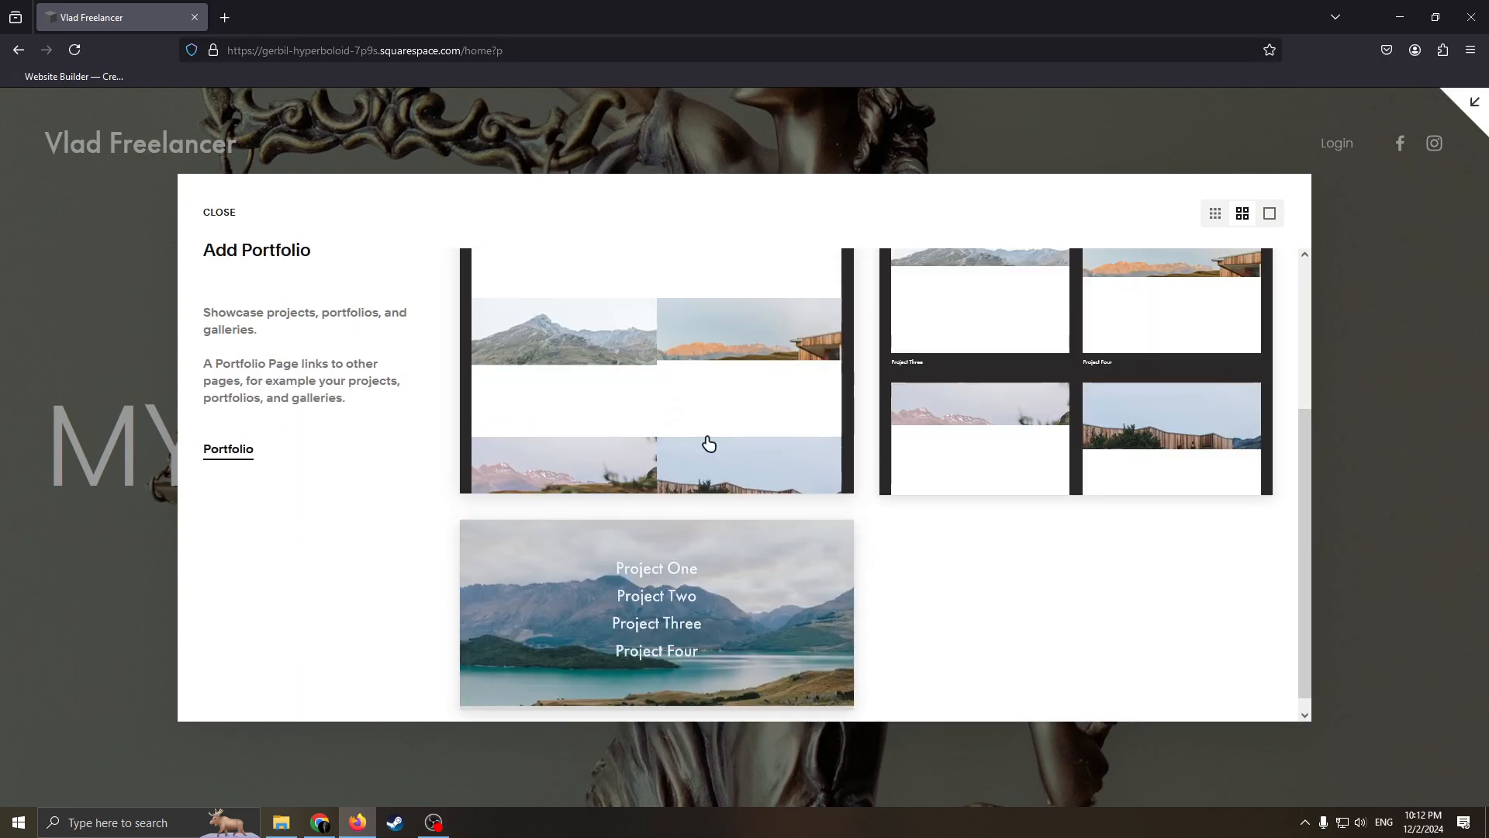
pyautogui.scroll(3, 709, 445)
pyautogui.click(1109, 424)
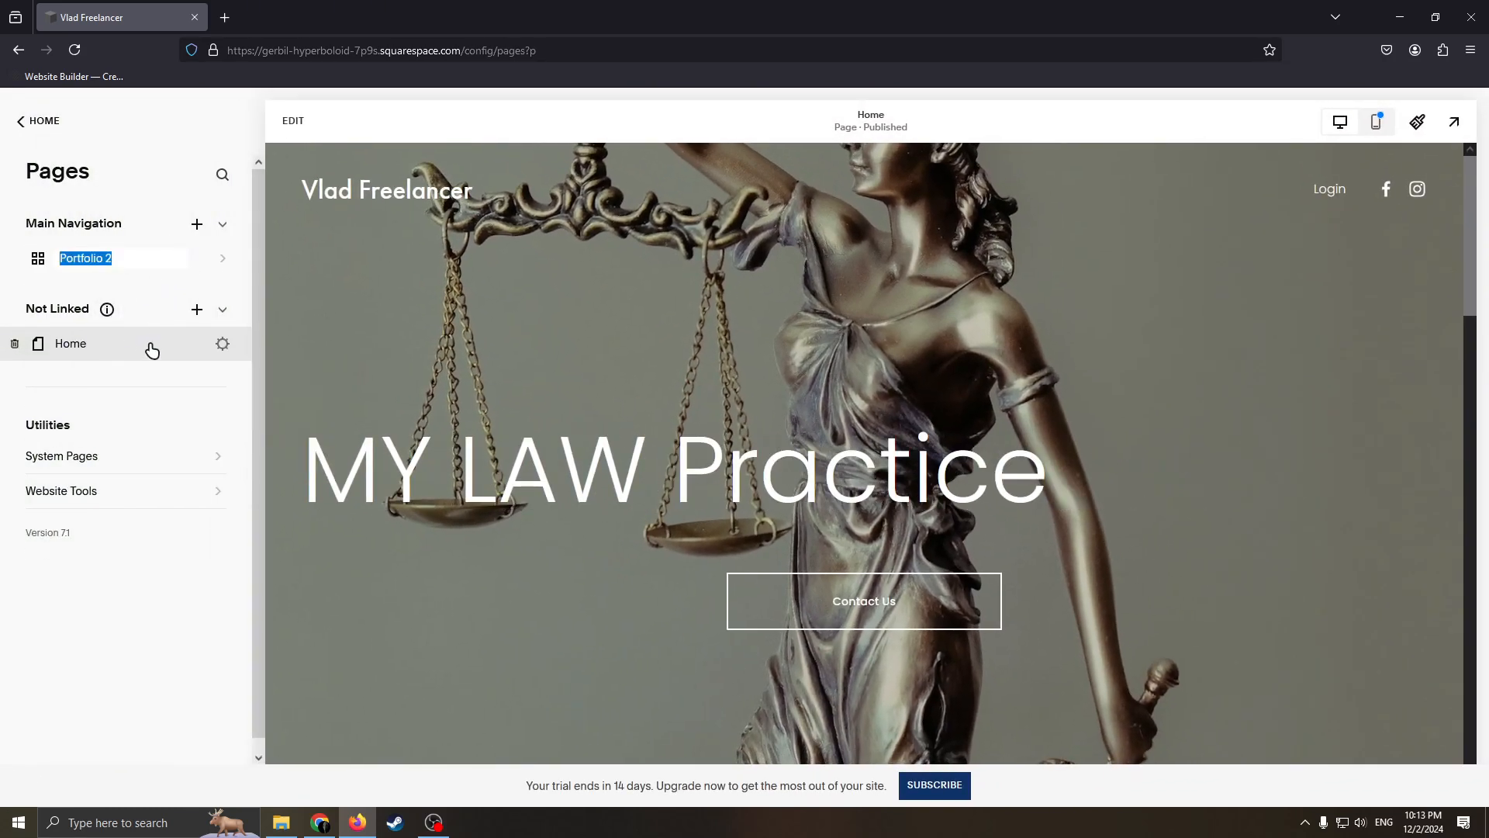
# View the new portfolio page's project list, then delete that page from the main navigation.
pyautogui.click(144, 259)
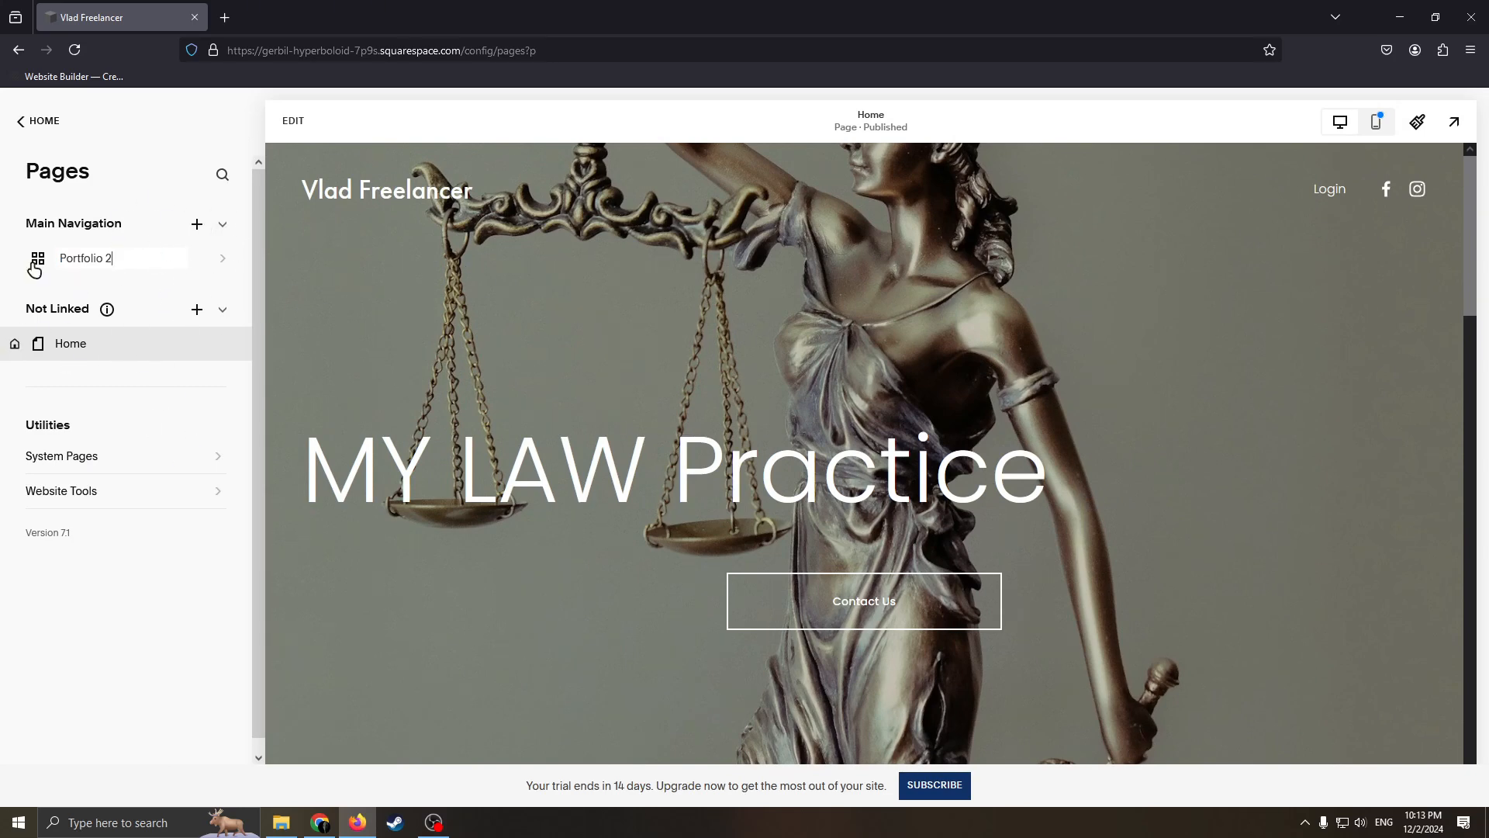
pyautogui.click(93, 262)
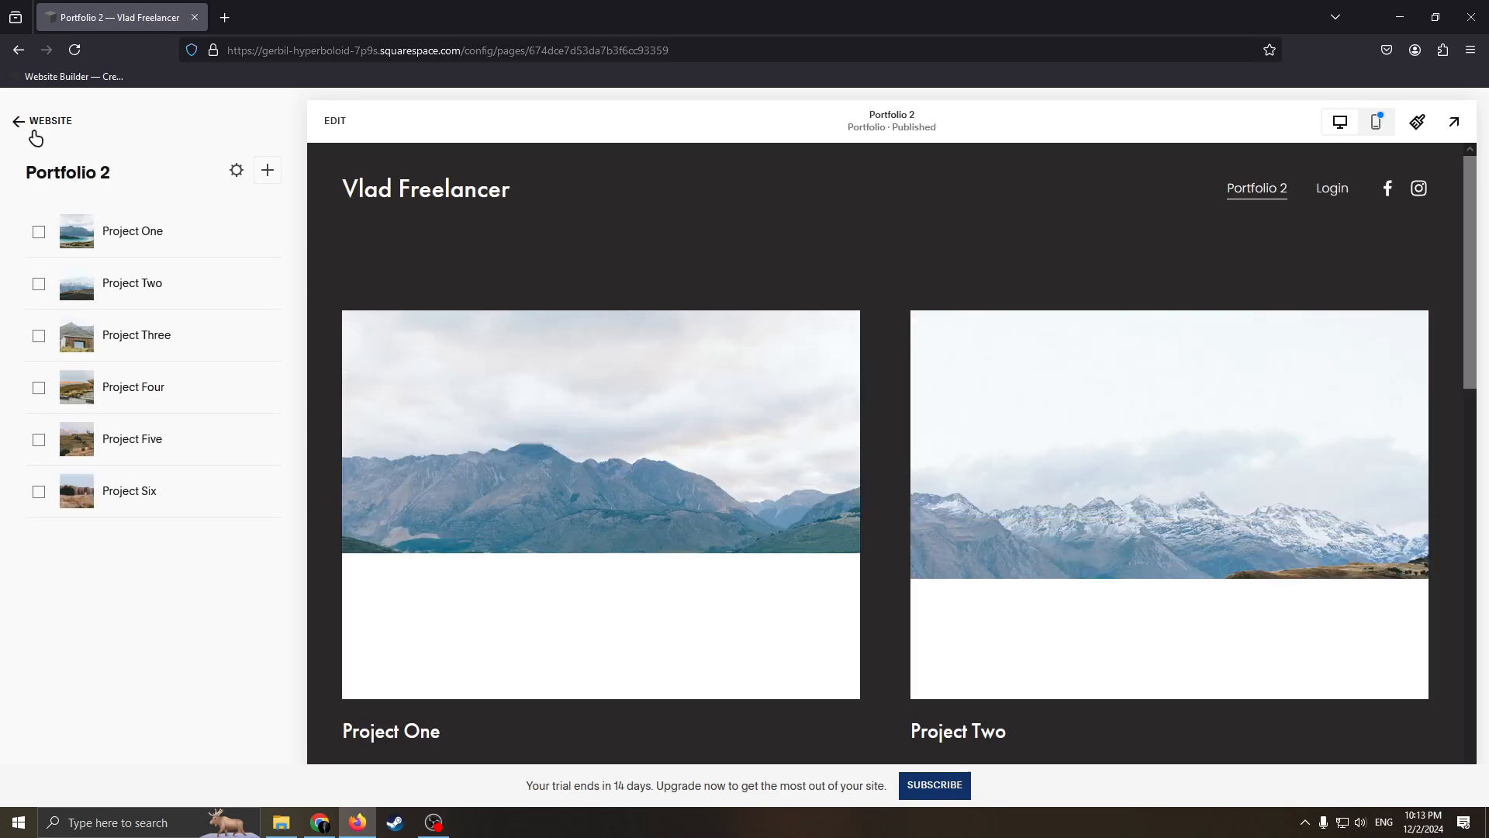
pyautogui.click(35, 131)
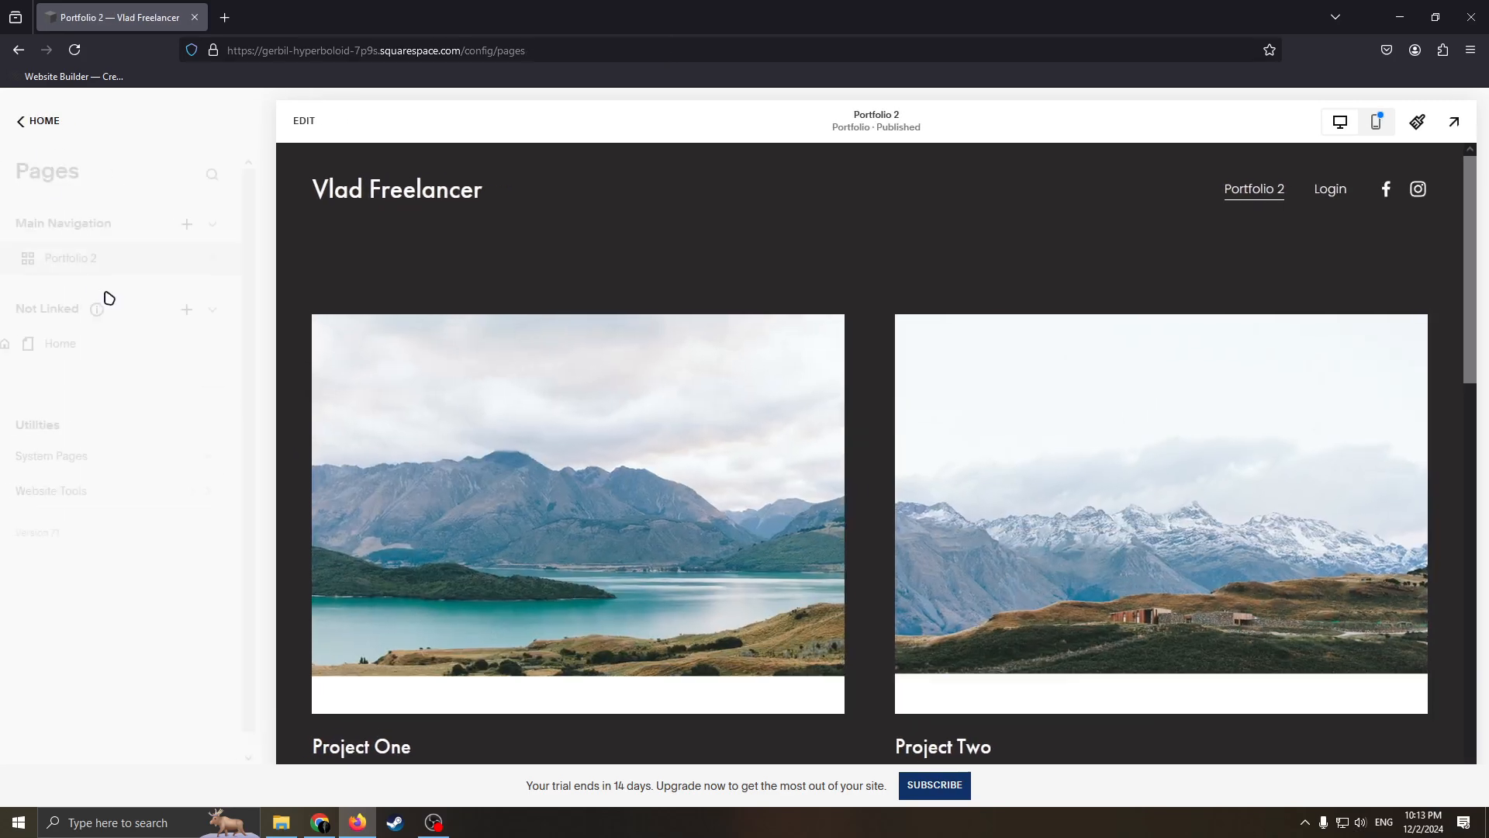
pyautogui.click(14, 260)
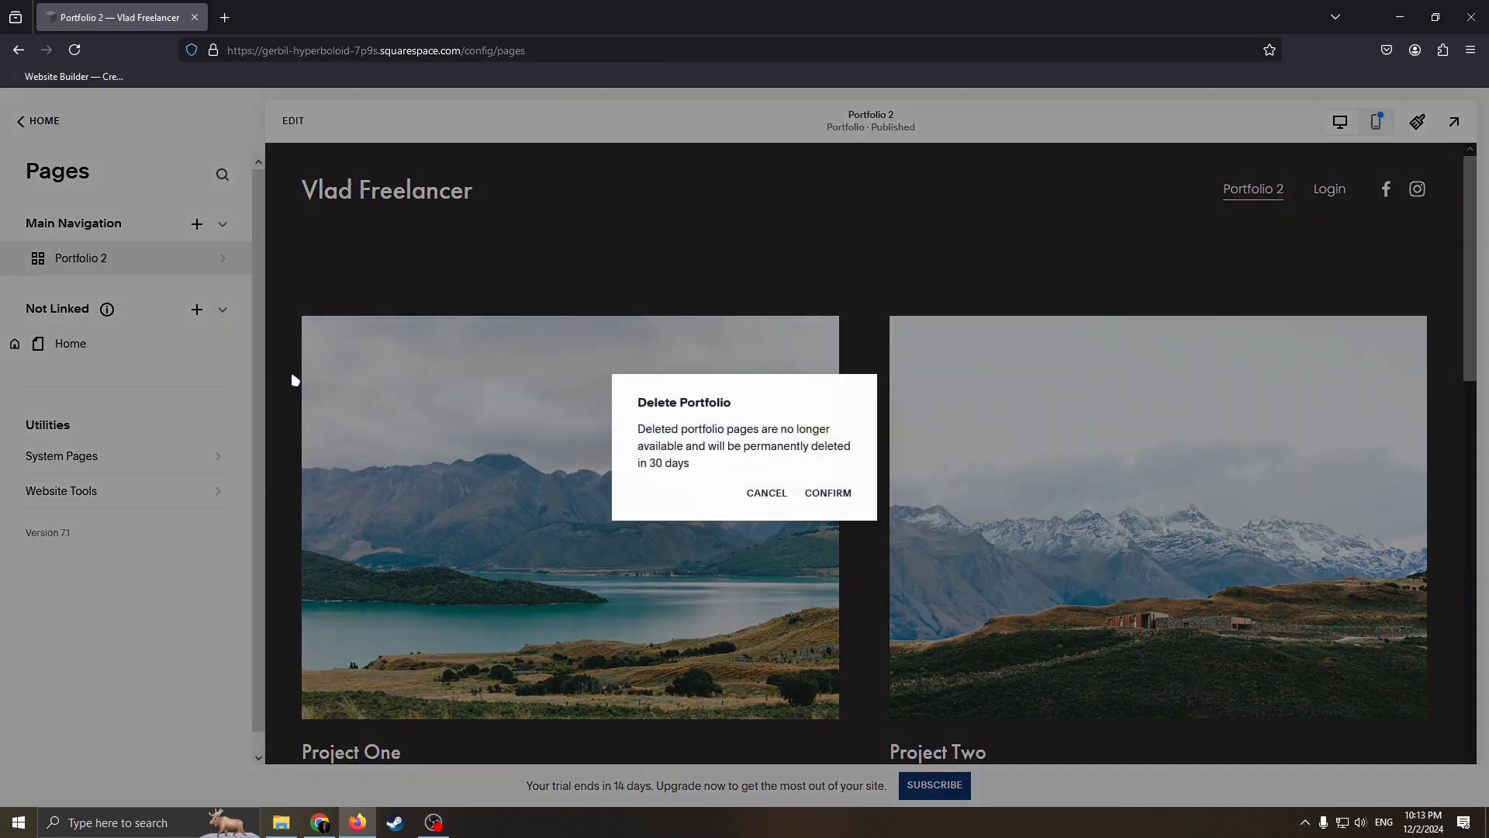
pyautogui.click(828, 493)
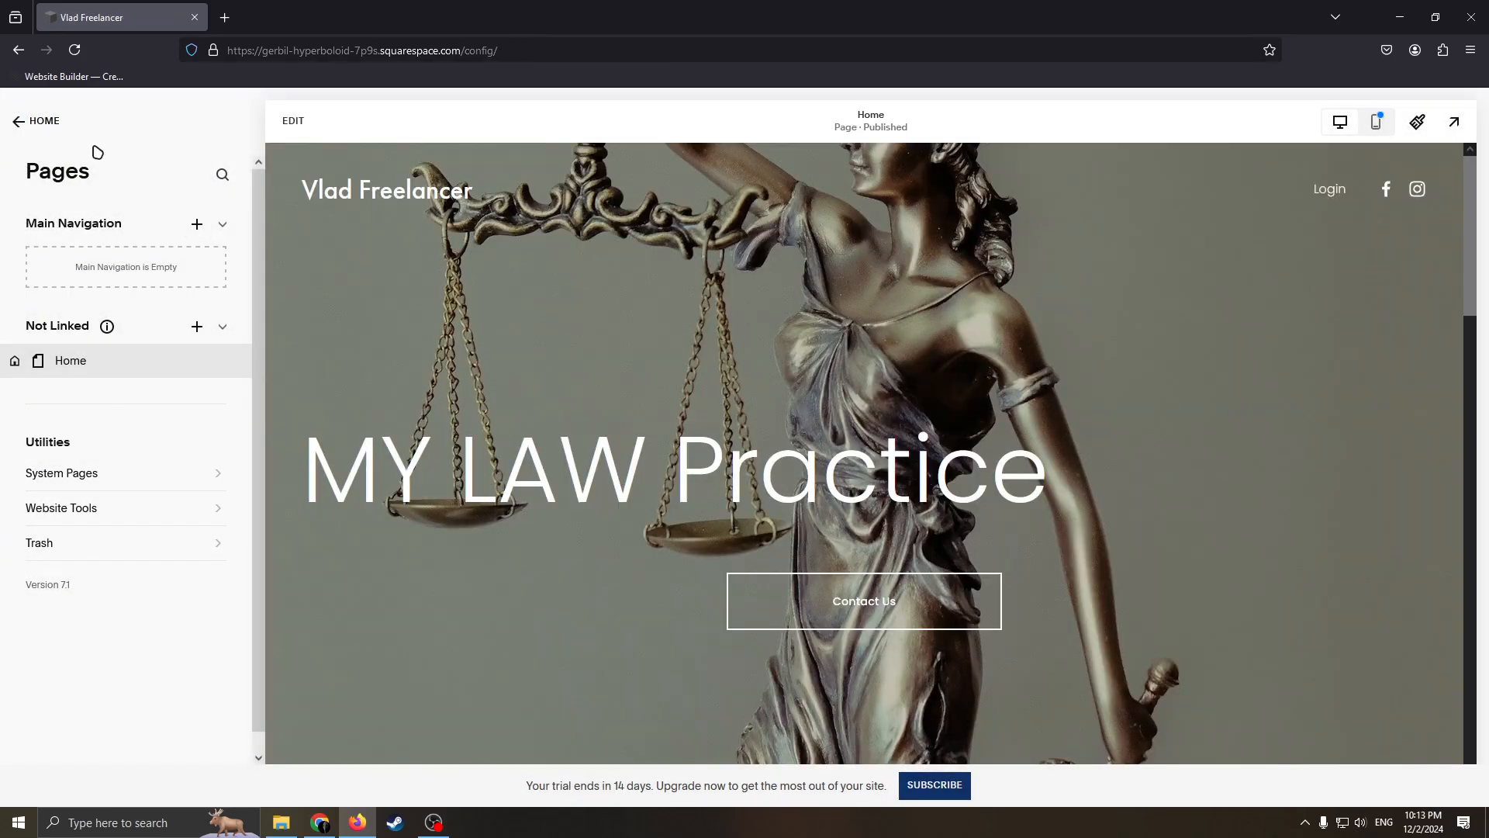
# Change the second color of the site styles palette to the light green-grey #DCE0DB.
pyautogui.click(39, 120)
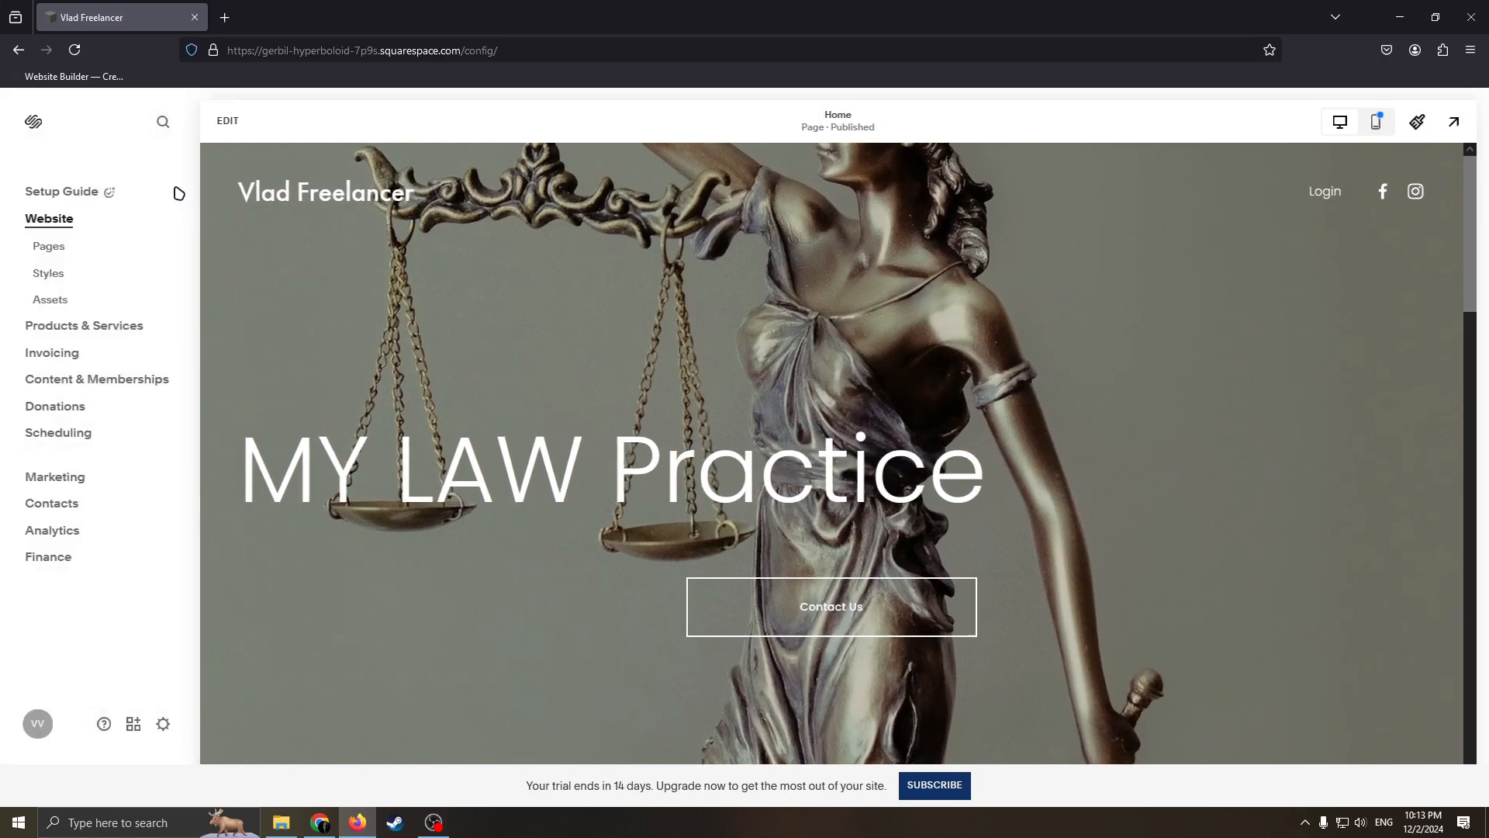
pyautogui.click(47, 282)
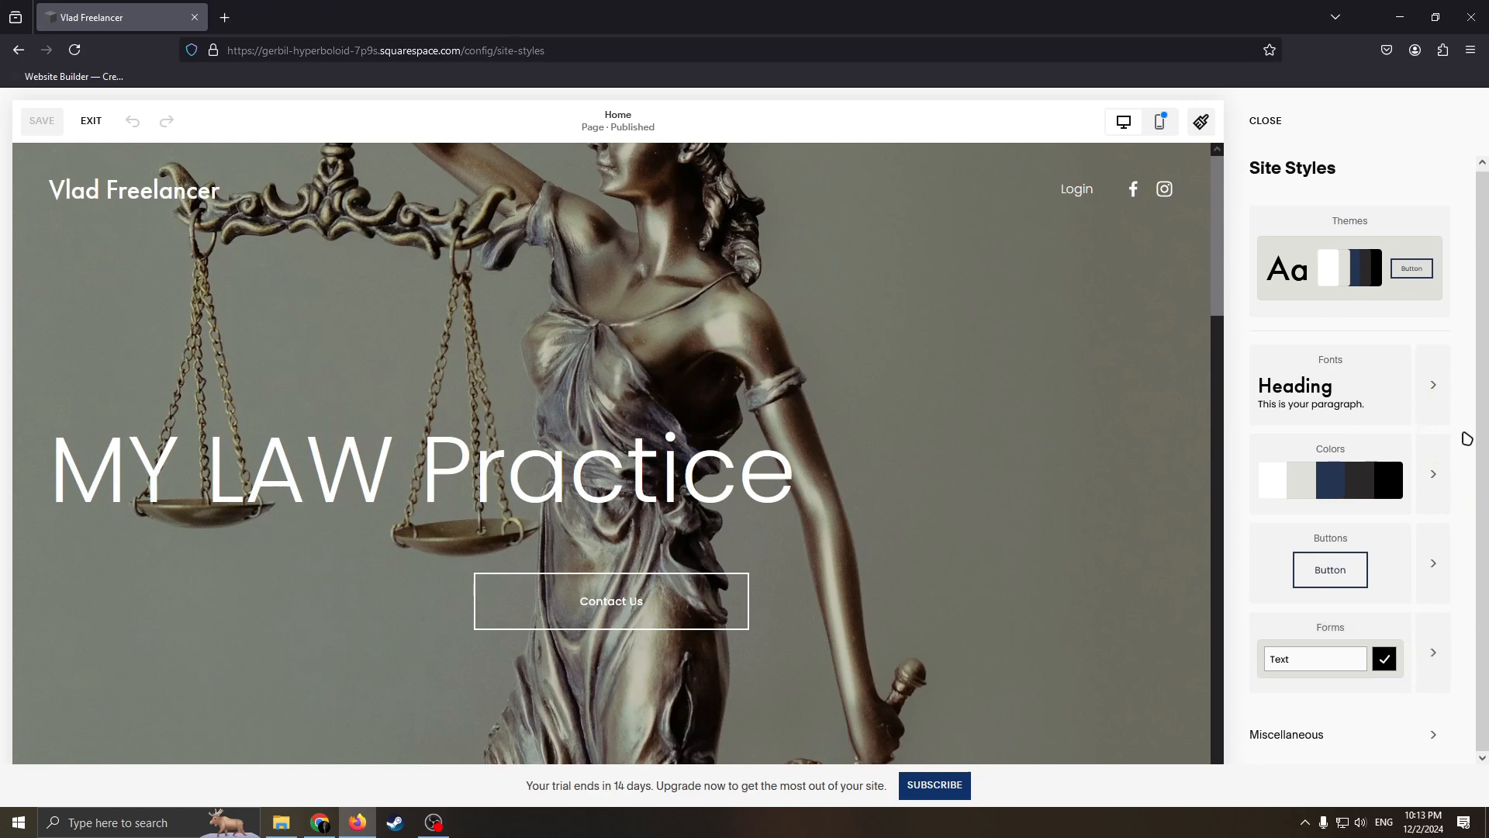
pyautogui.click(1441, 494)
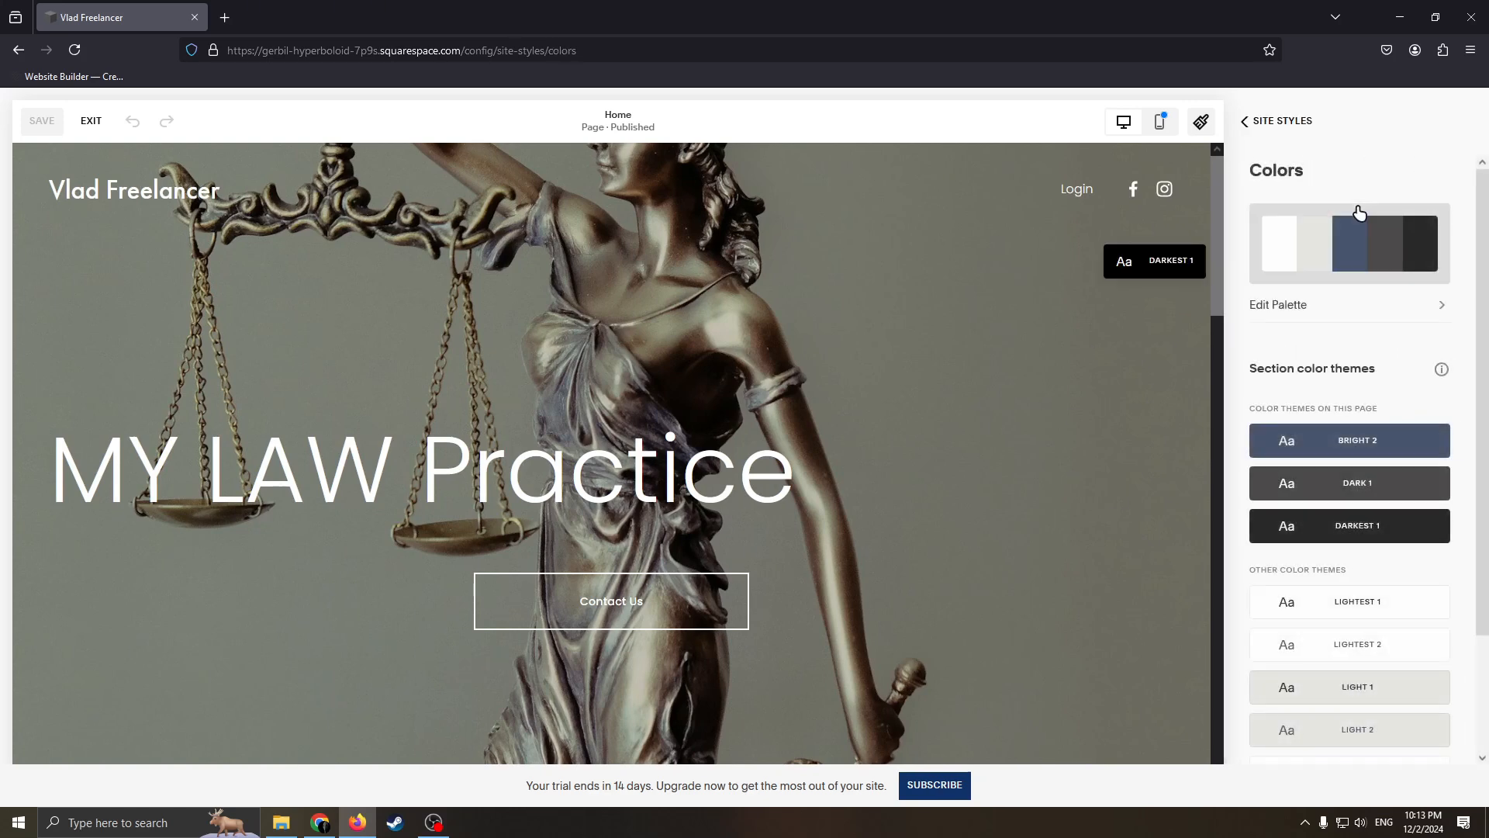
pyautogui.click(1359, 212)
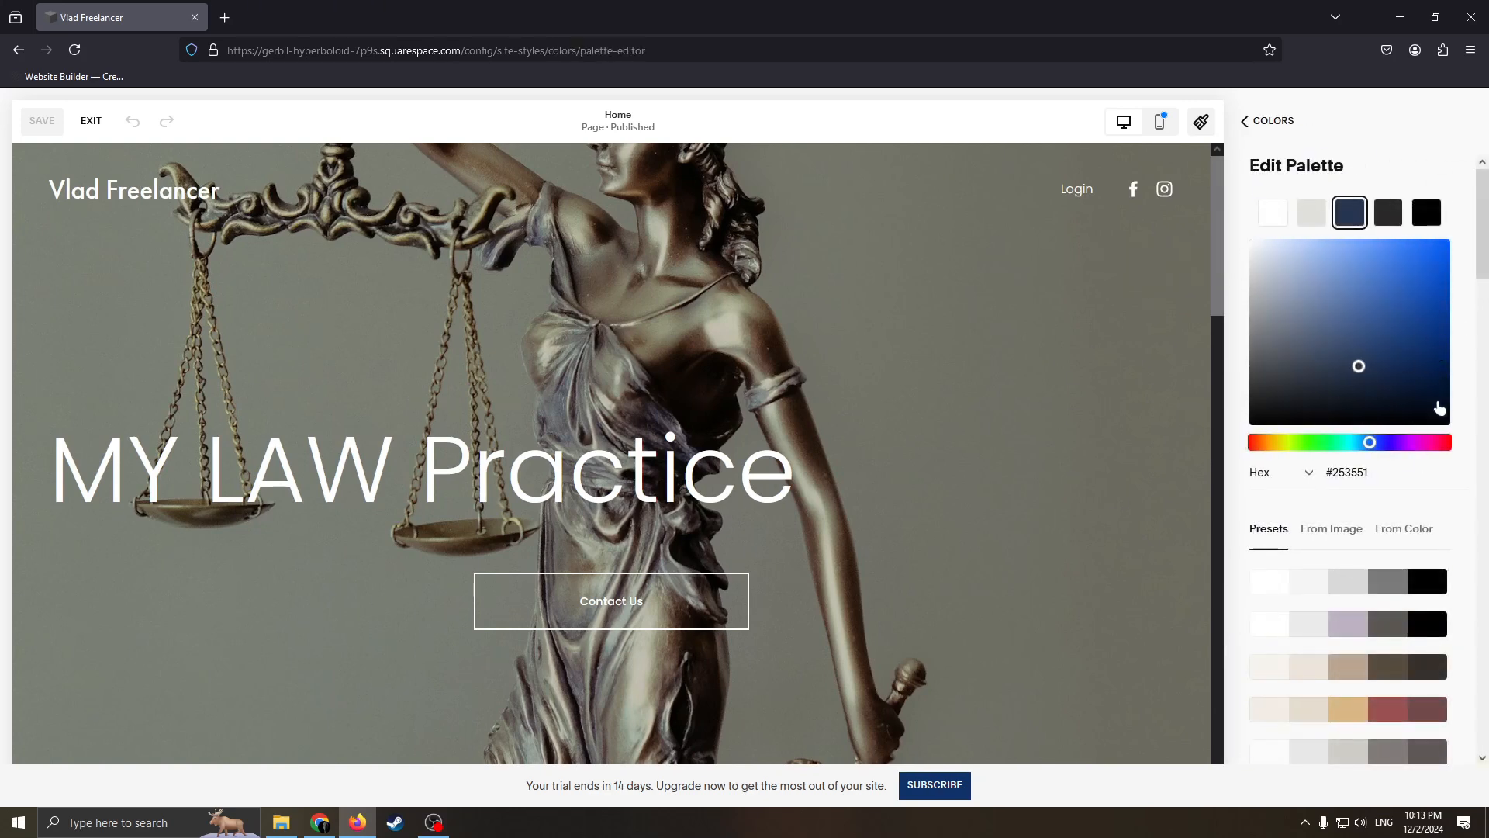
pyautogui.click(1388, 212)
pyautogui.click(1311, 212)
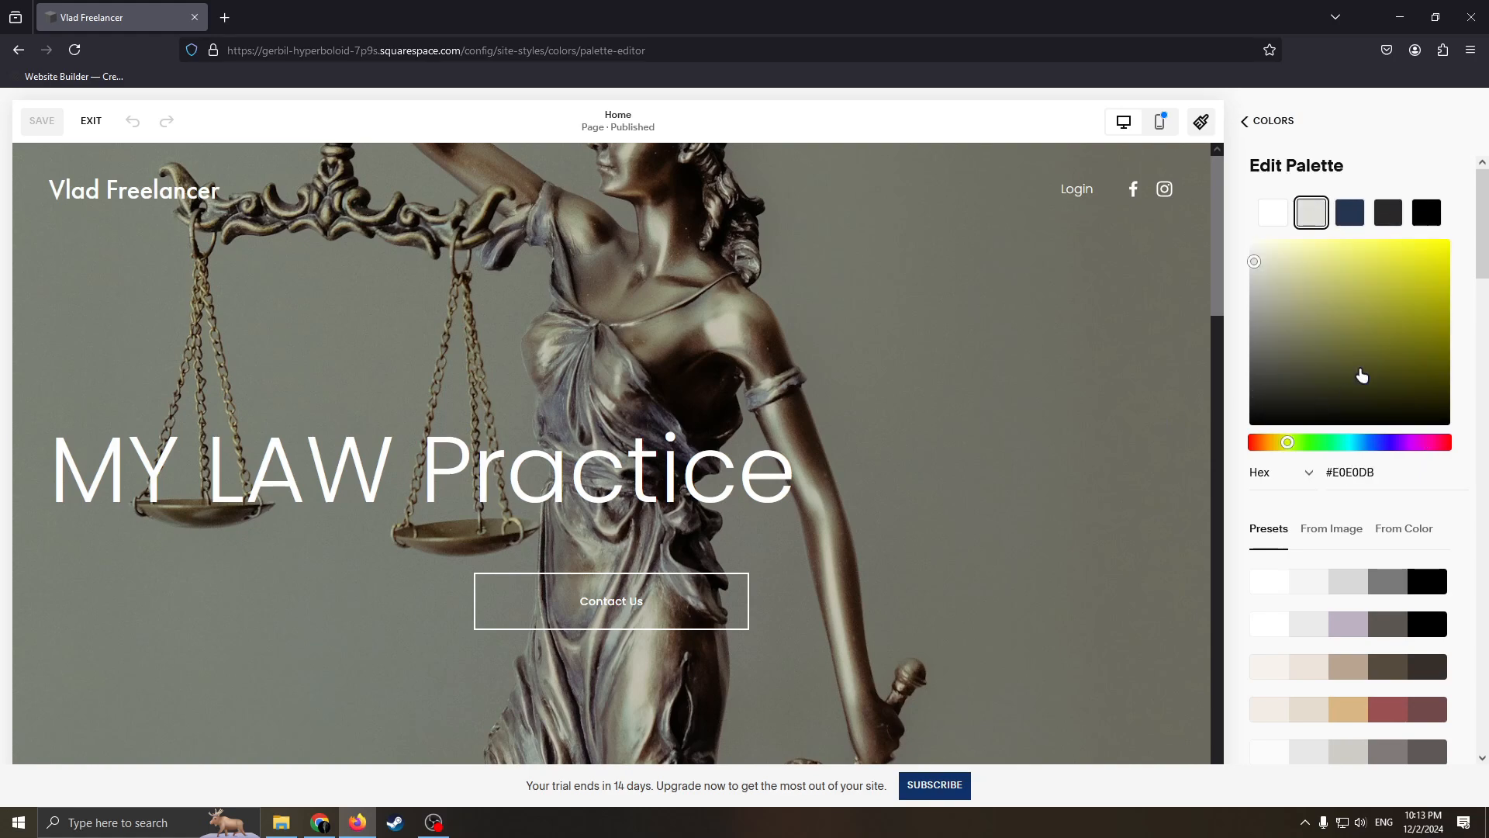
pyautogui.click(1411, 442)
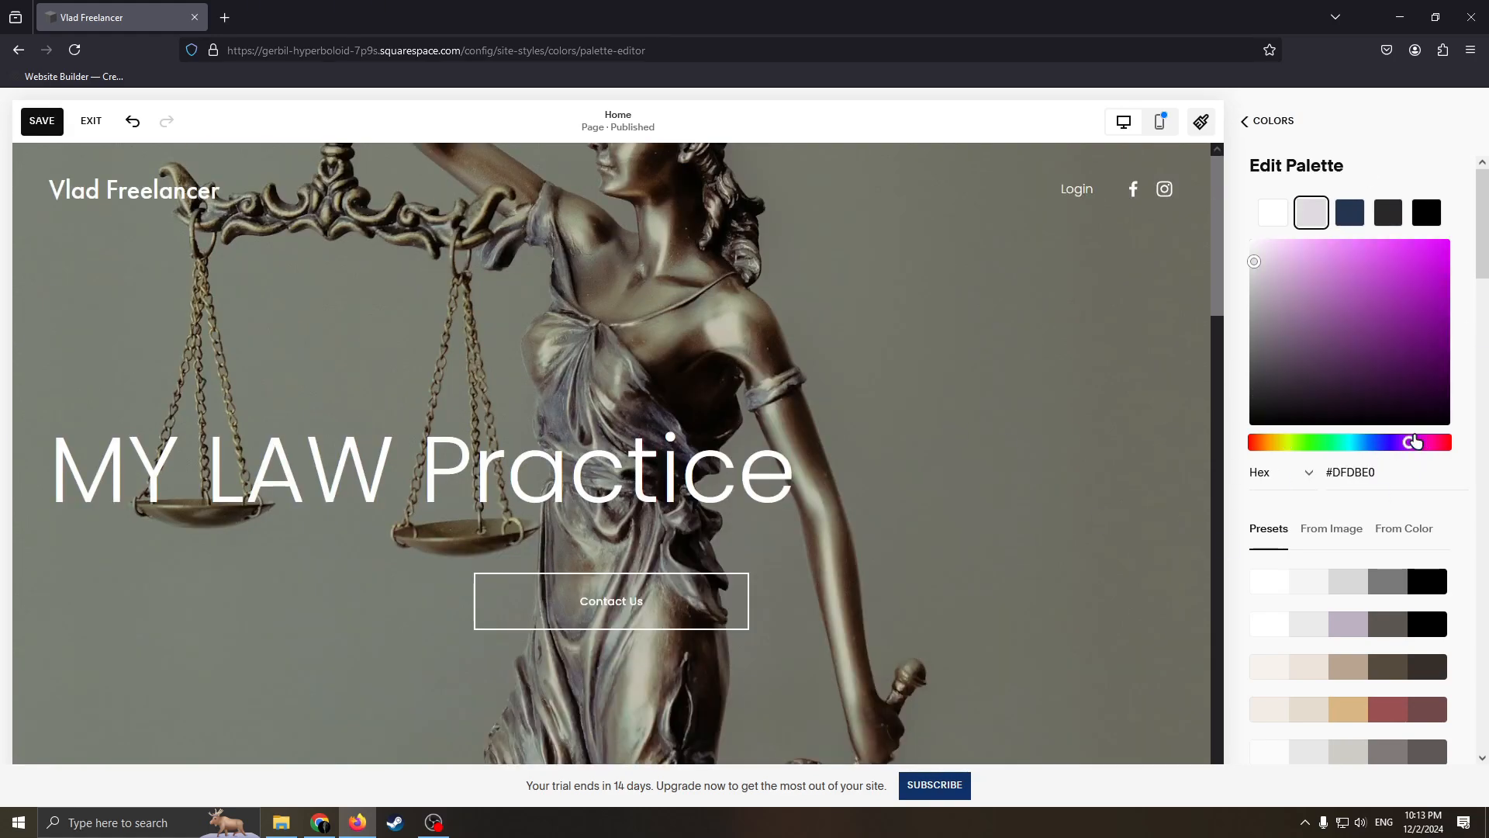
pyautogui.click(1311, 443)
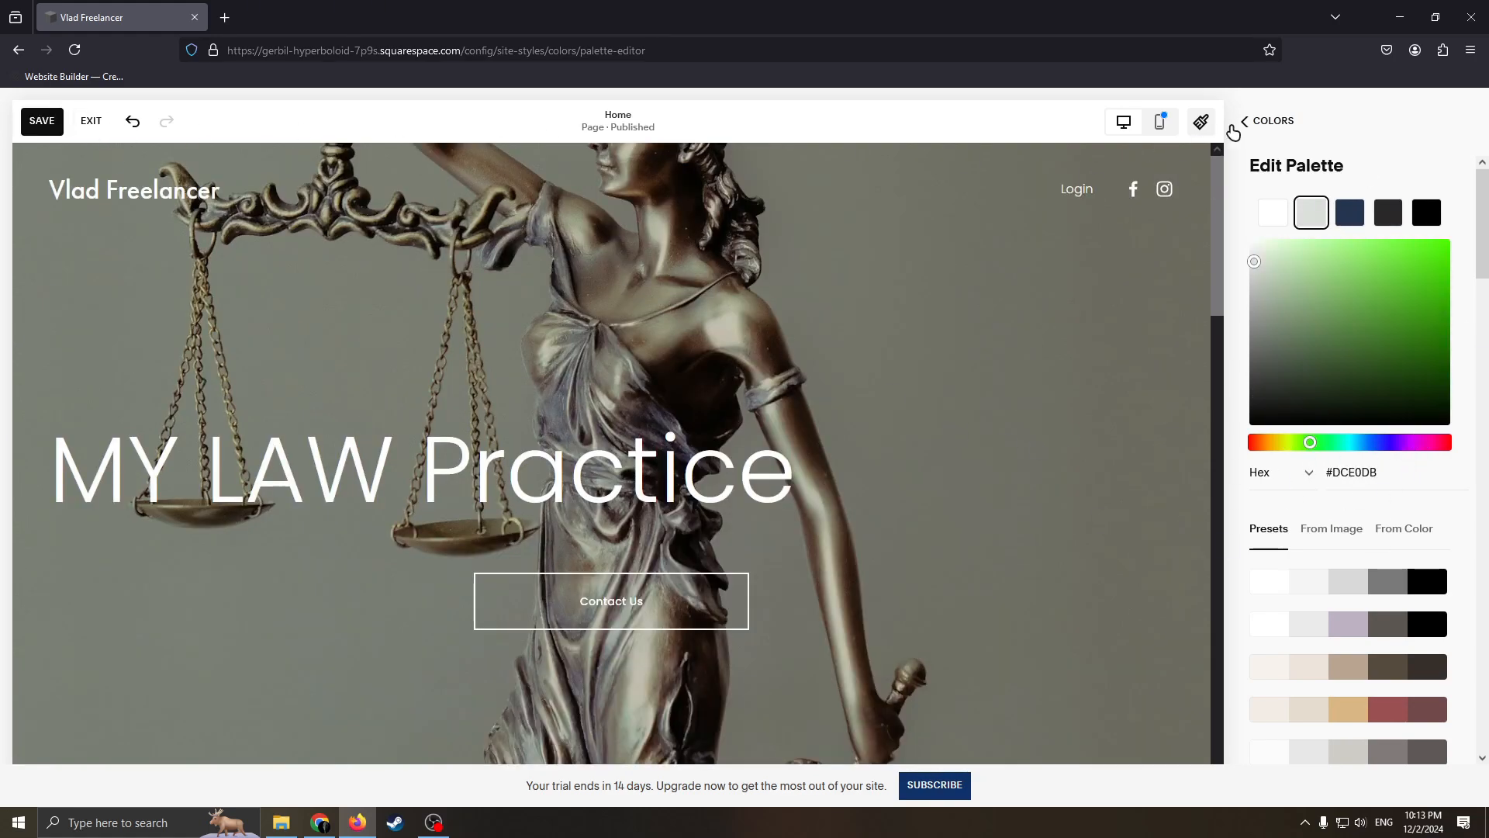
pyautogui.click(1250, 122)
pyautogui.click(1272, 118)
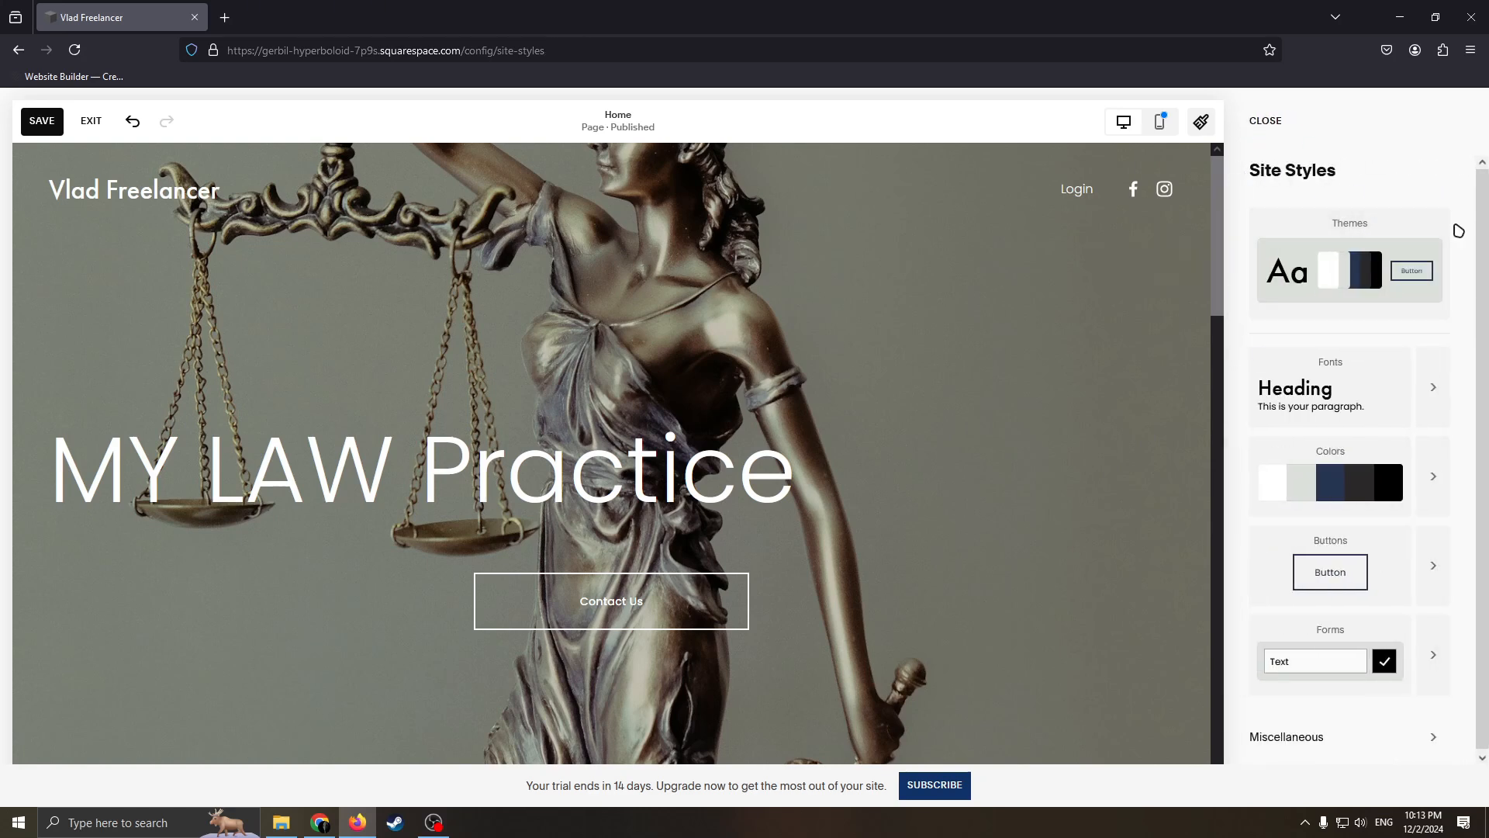
# Apply the Bold site theme with orange accents, save the style changes, and exit the editor.
pyautogui.click(1344, 245)
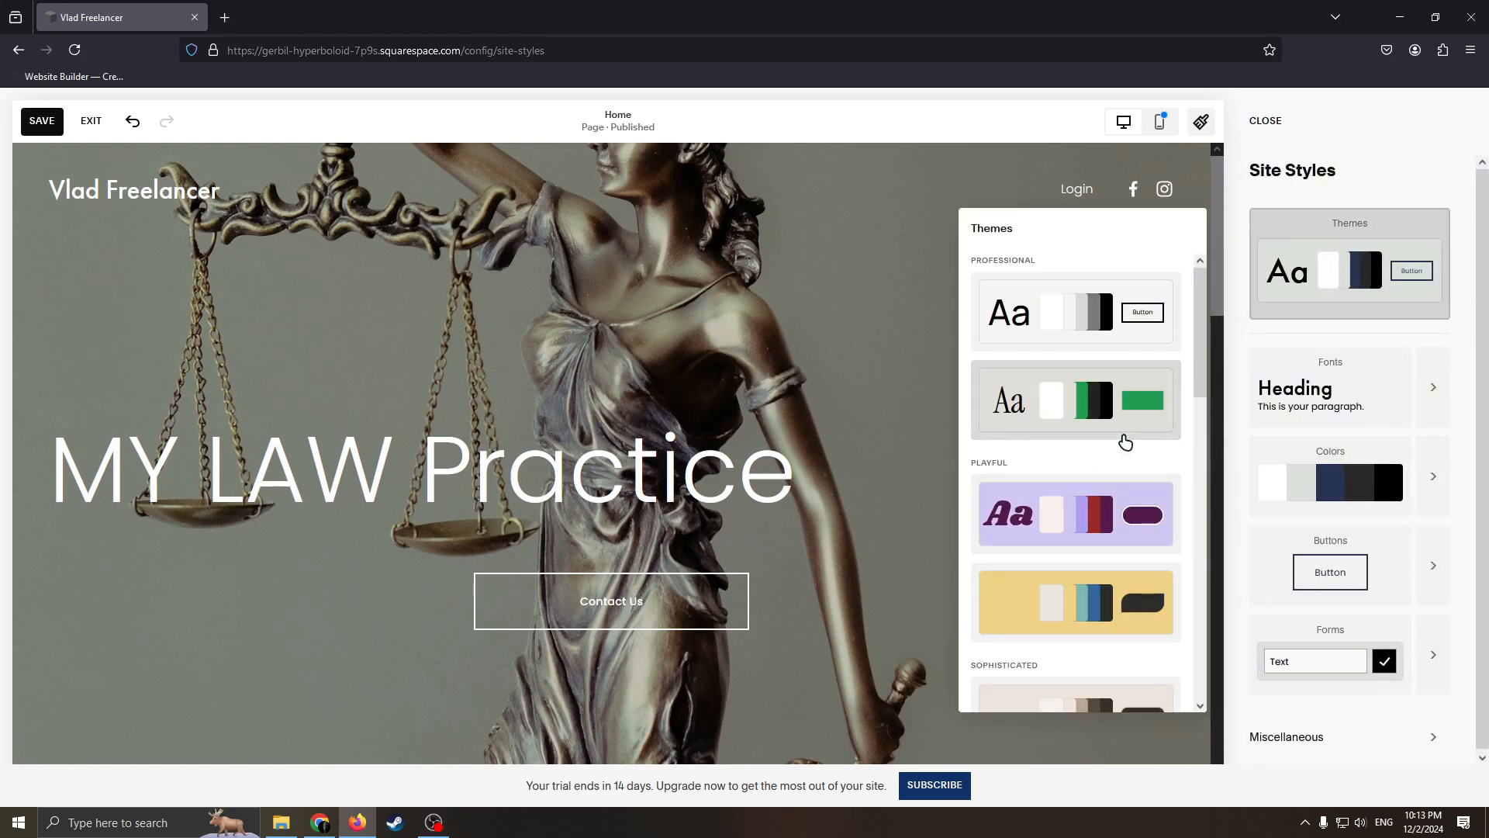
pyautogui.scroll(-2, 1120, 434)
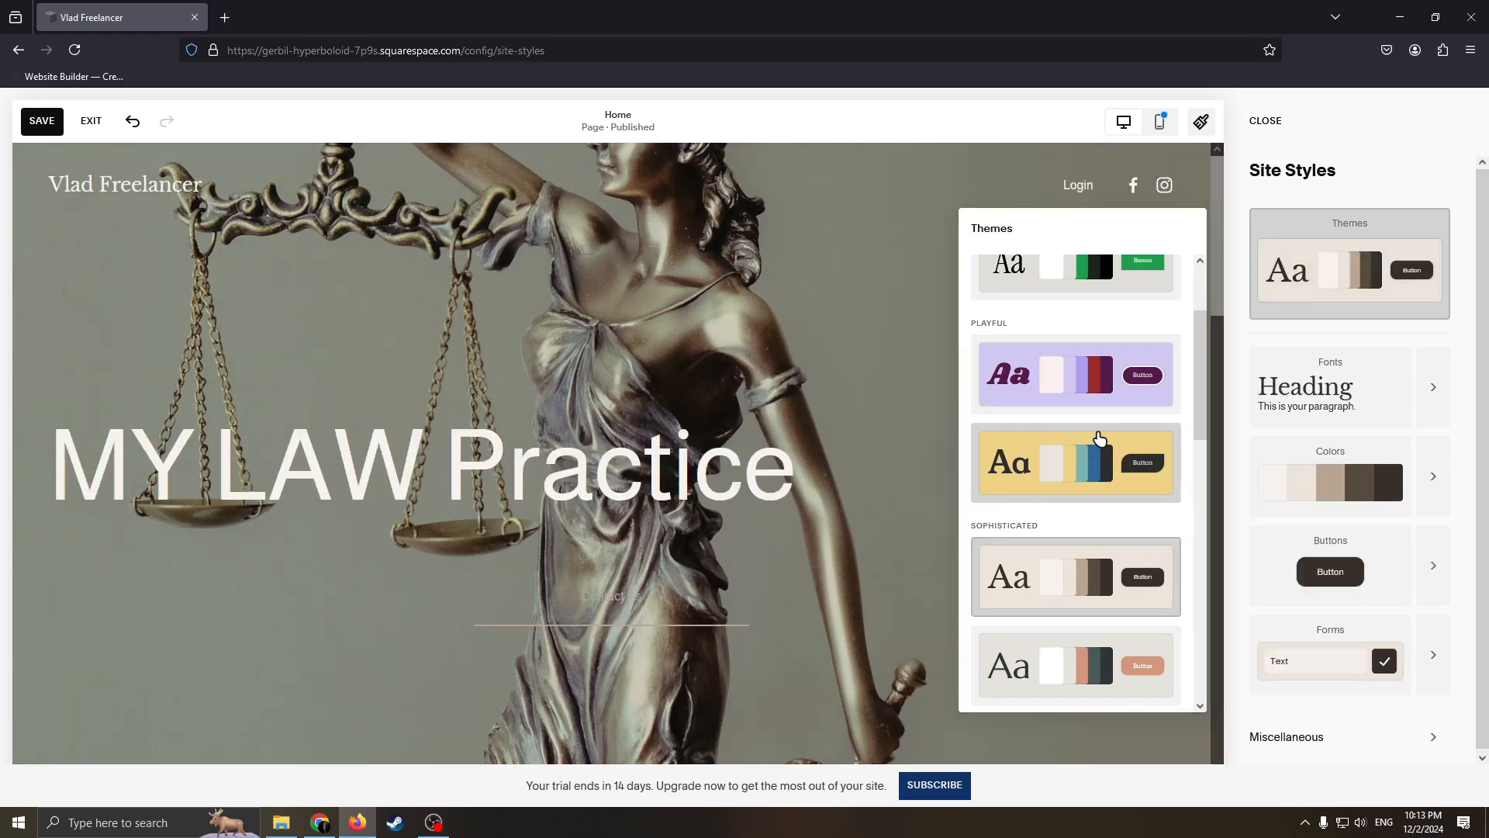
pyautogui.scroll(-3, 1100, 547)
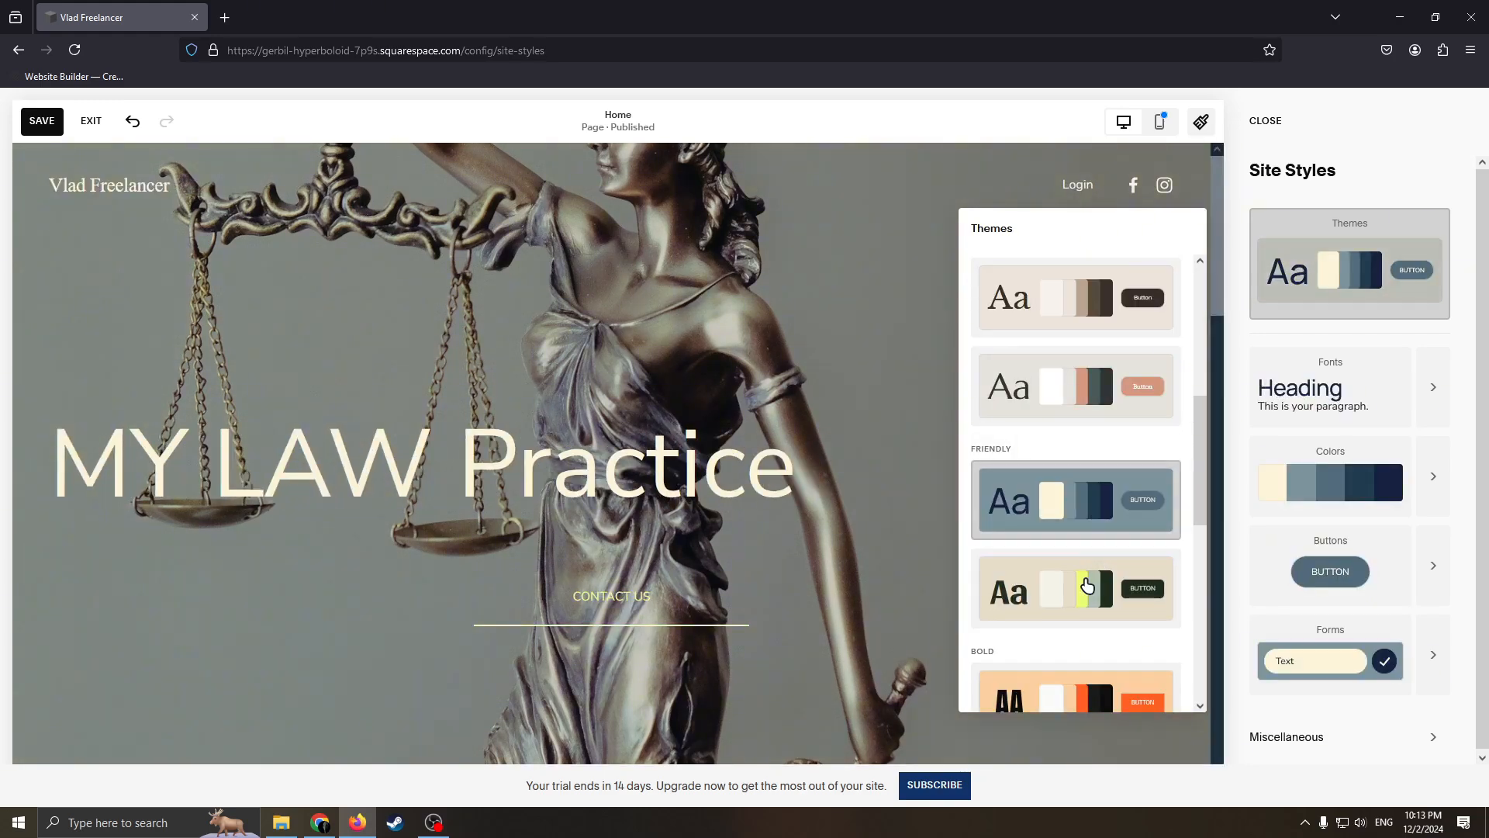
pyautogui.scroll(-4, 1095, 589)
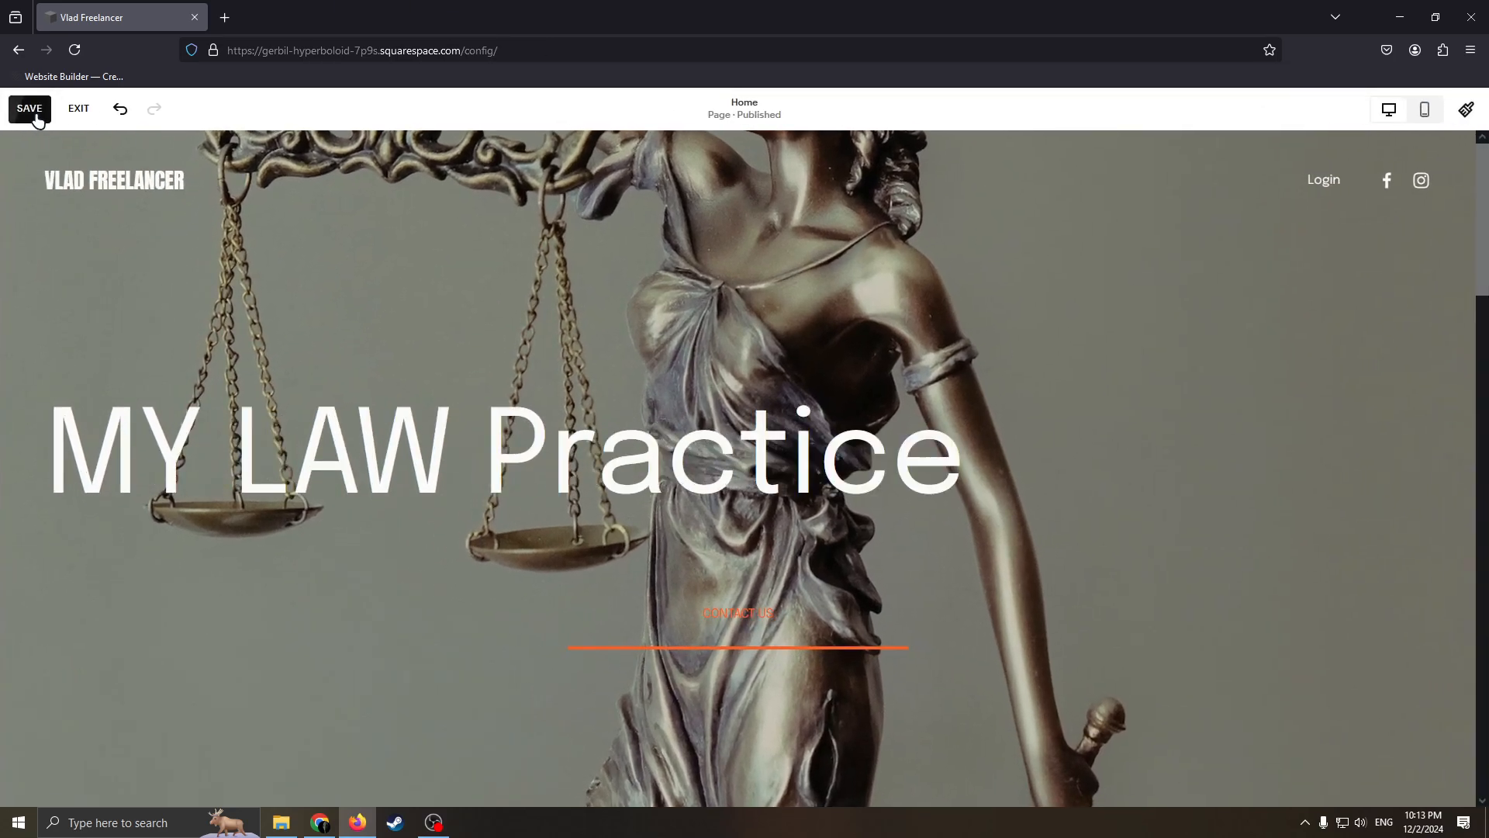
pyautogui.click(35, 117)
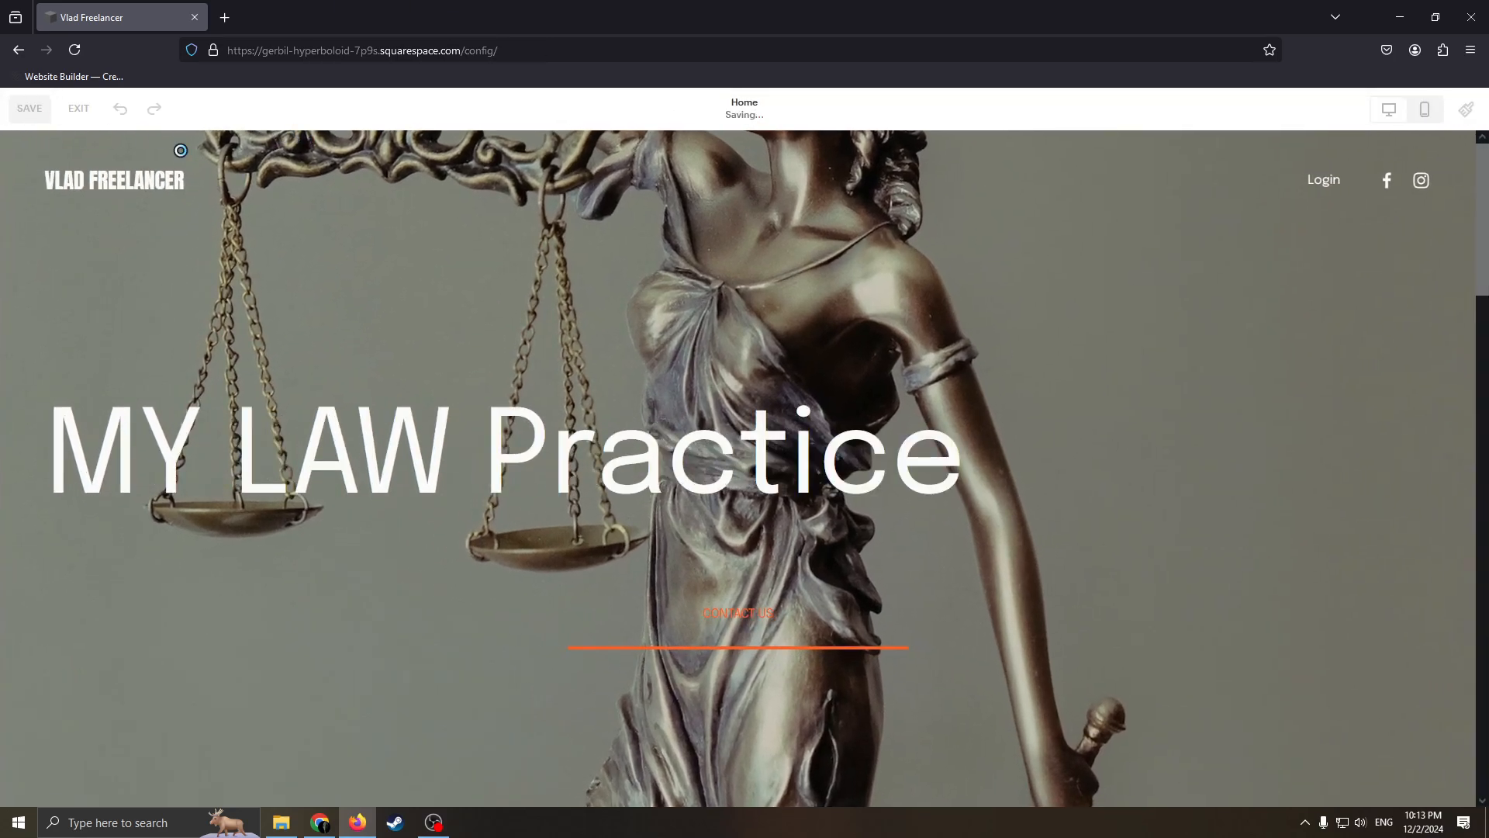
pyautogui.click(81, 112)
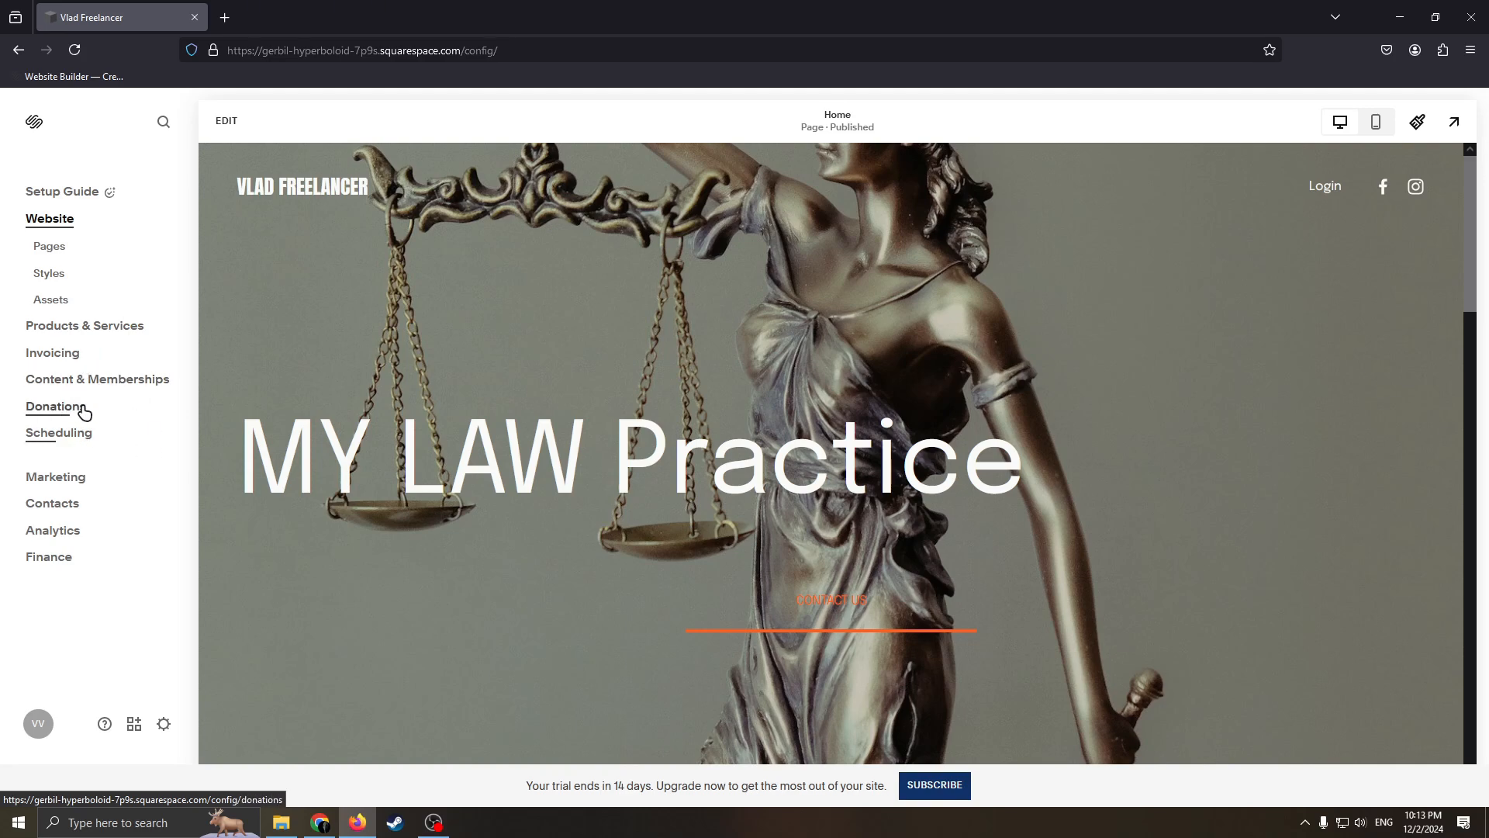
# View the site's traffic analytics, dismissing the introduction and checking the Geography report and the traffic overview.
pyautogui.click(80, 530)
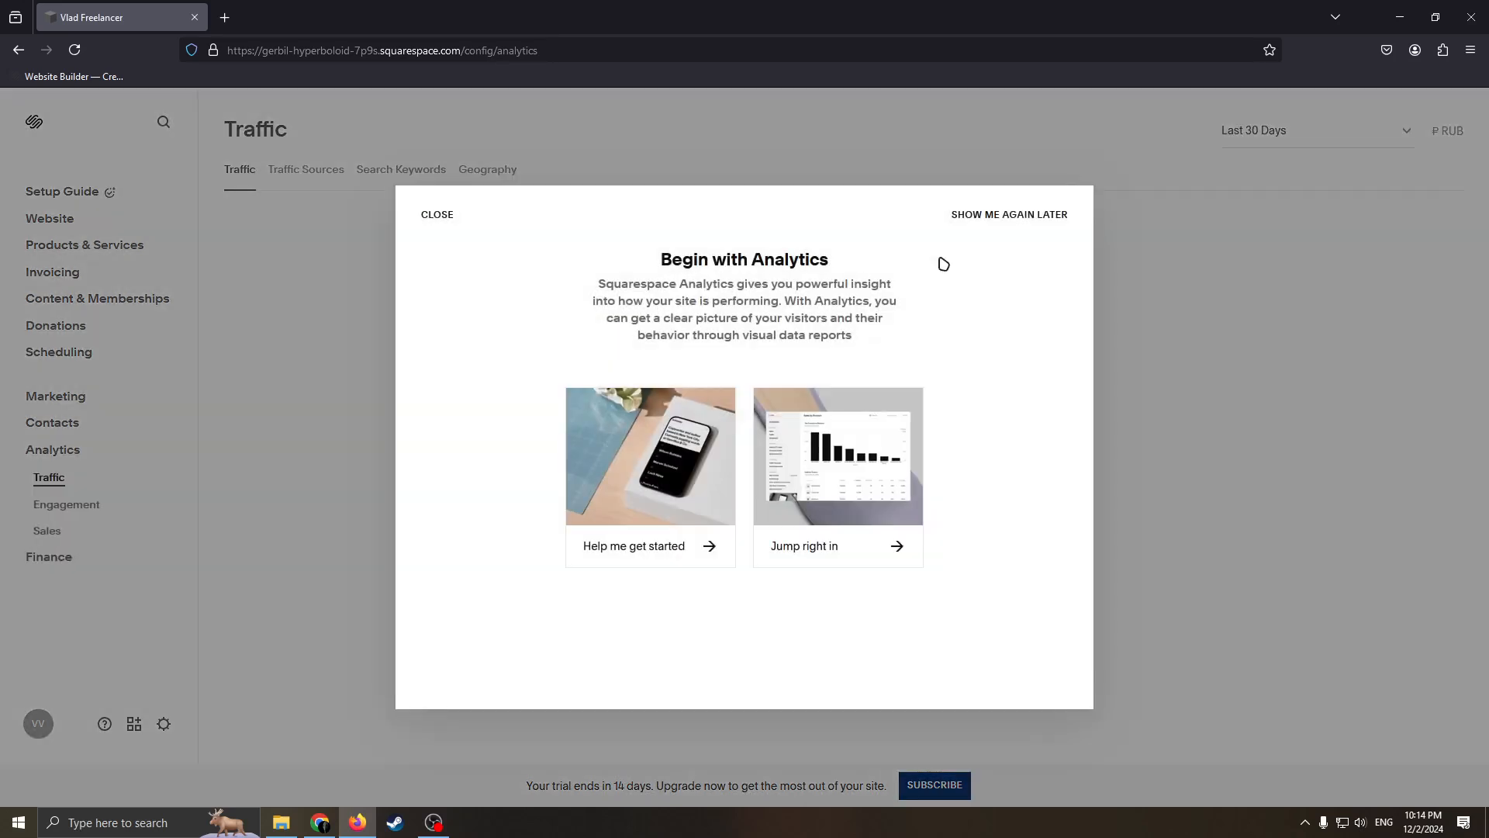
pyautogui.click(939, 227)
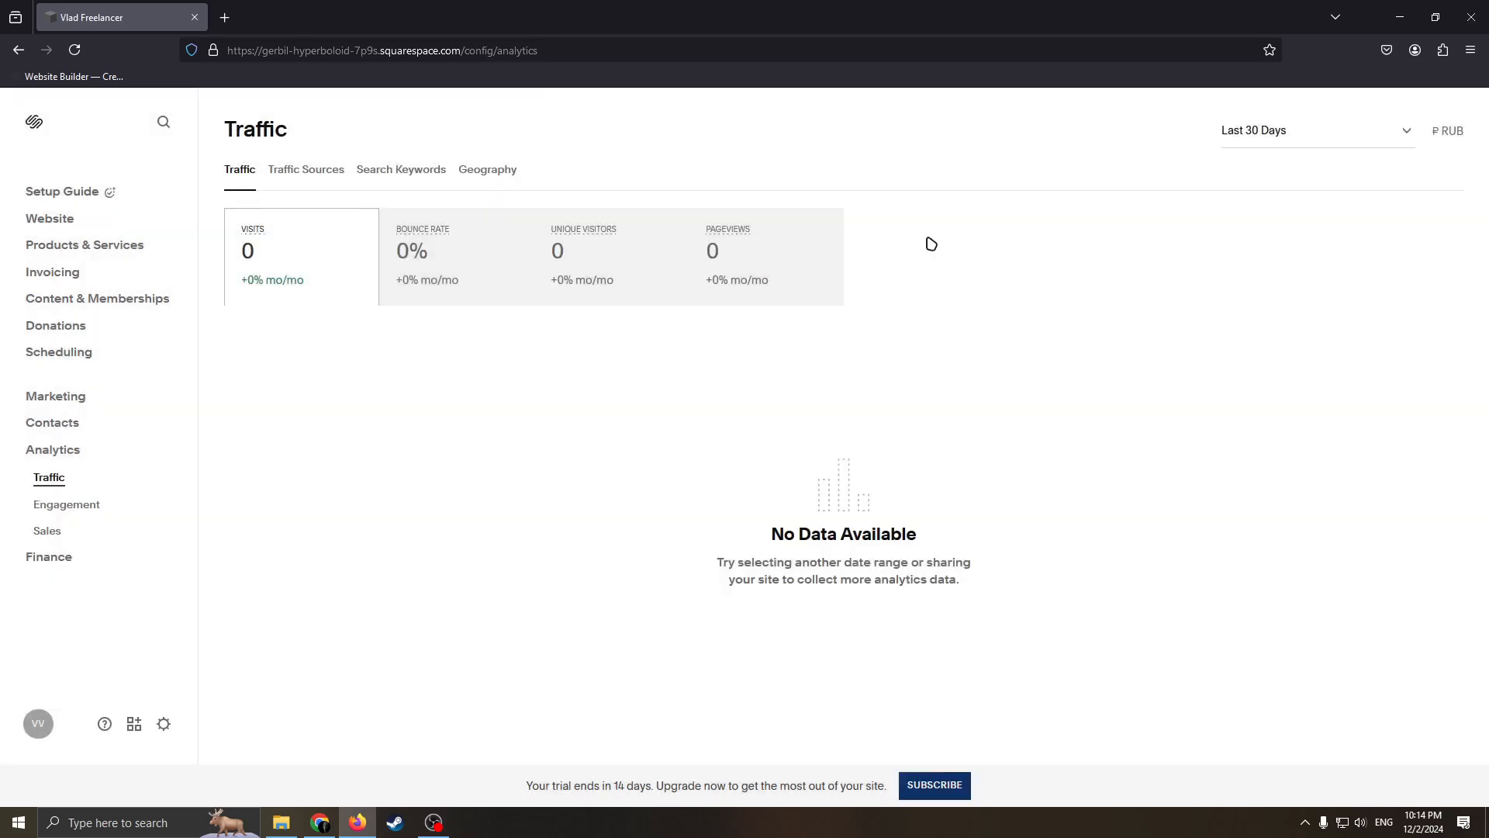
pyautogui.click(909, 748)
pyautogui.click(494, 172)
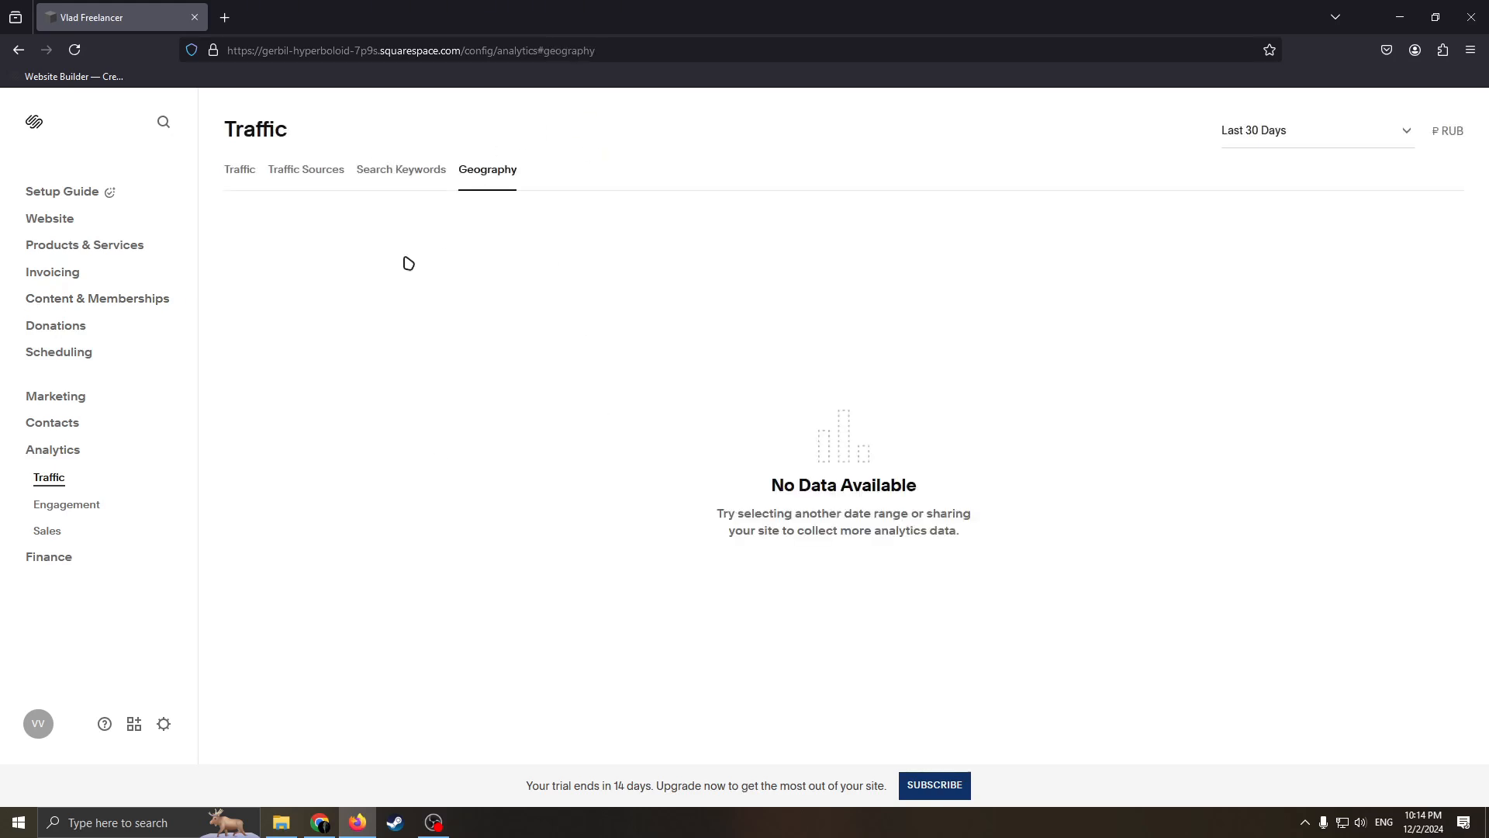
pyautogui.click(240, 171)
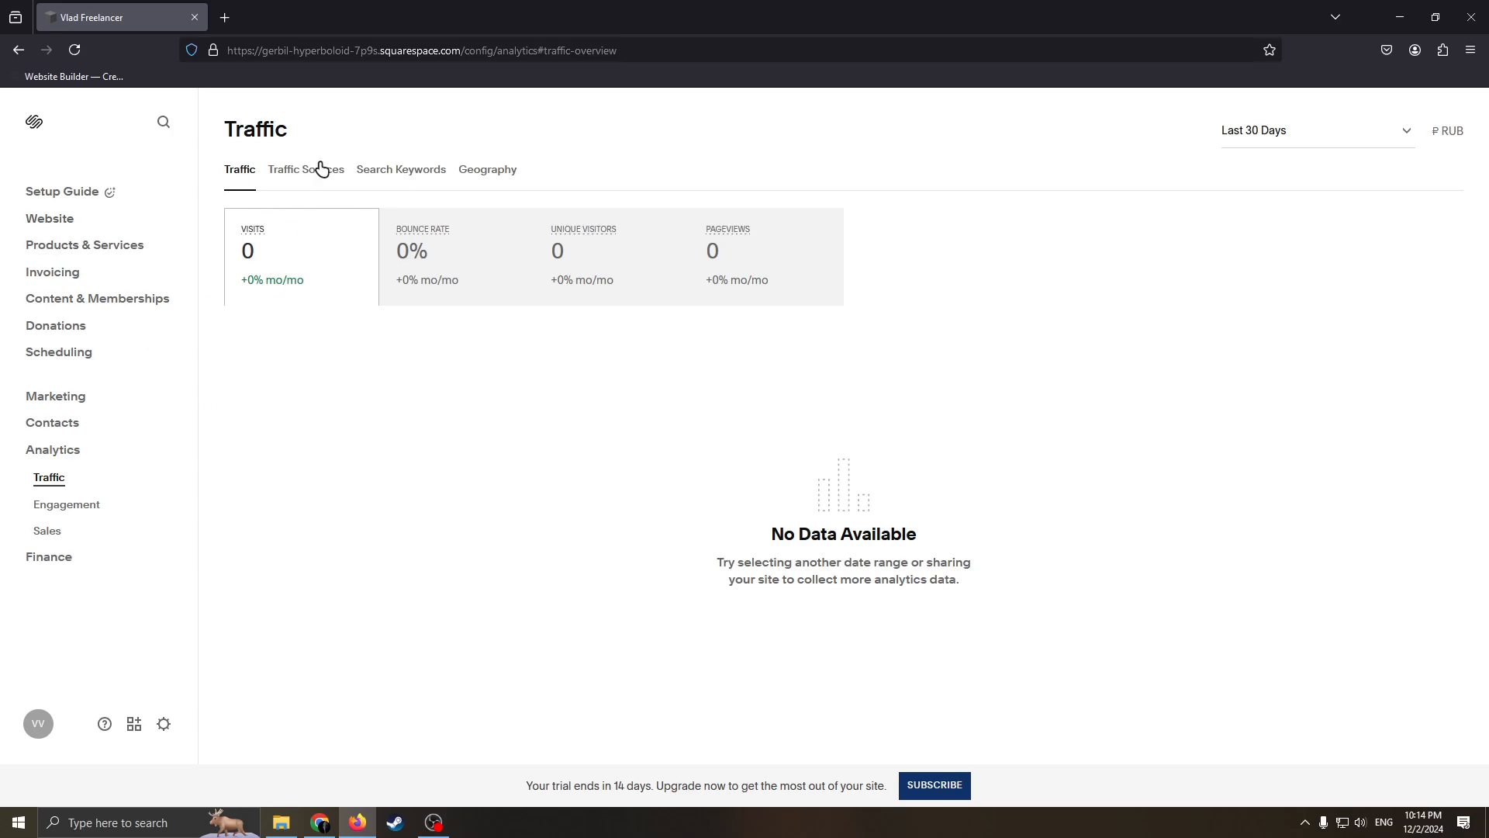
# Return to the website overview, open the subscription plans, and compare the features of the Personal, Business, Basic and Advanced plans.
pyautogui.click(58, 221)
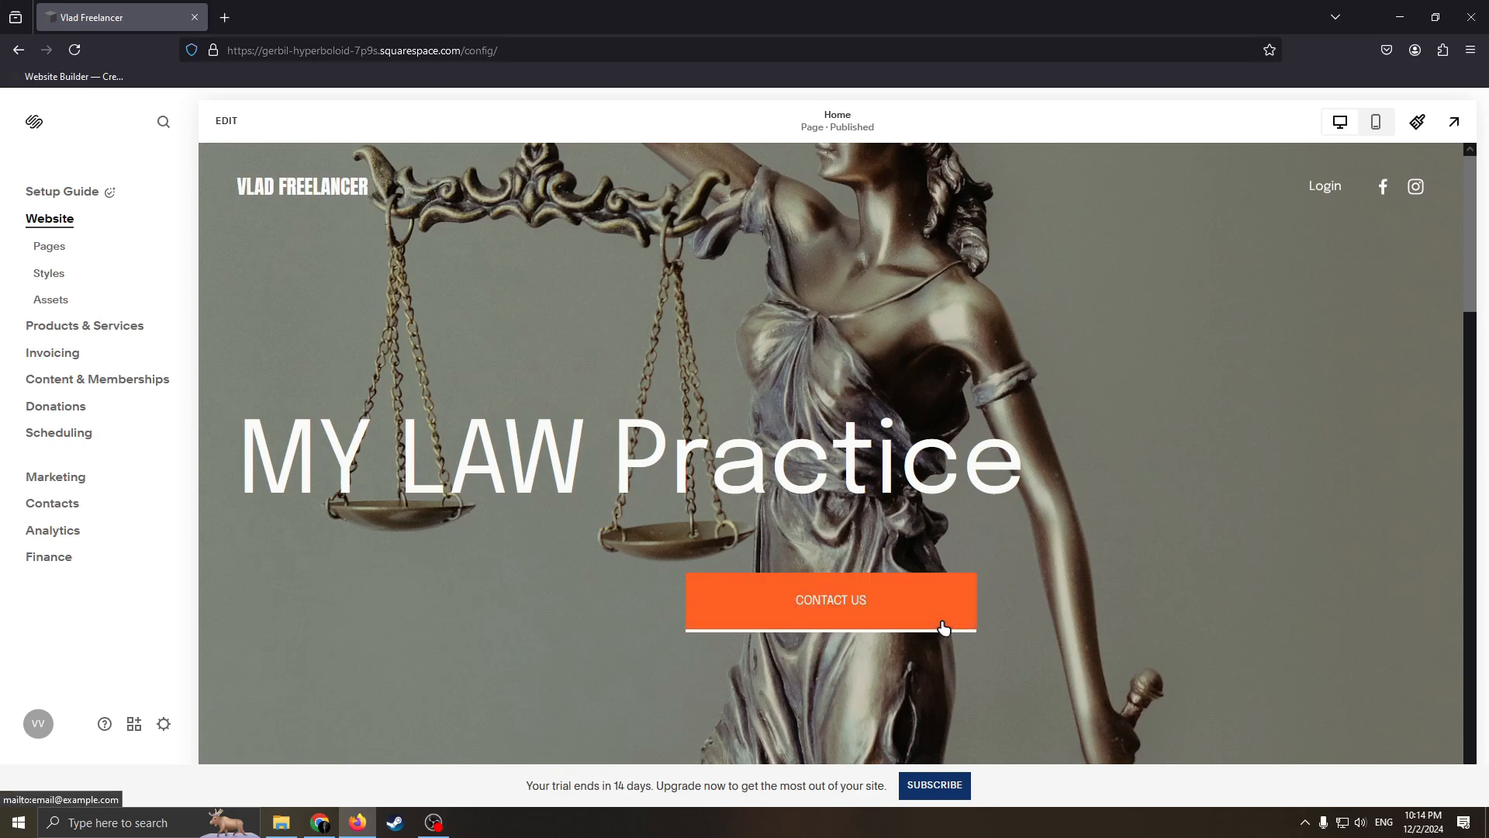
pyautogui.click(934, 785)
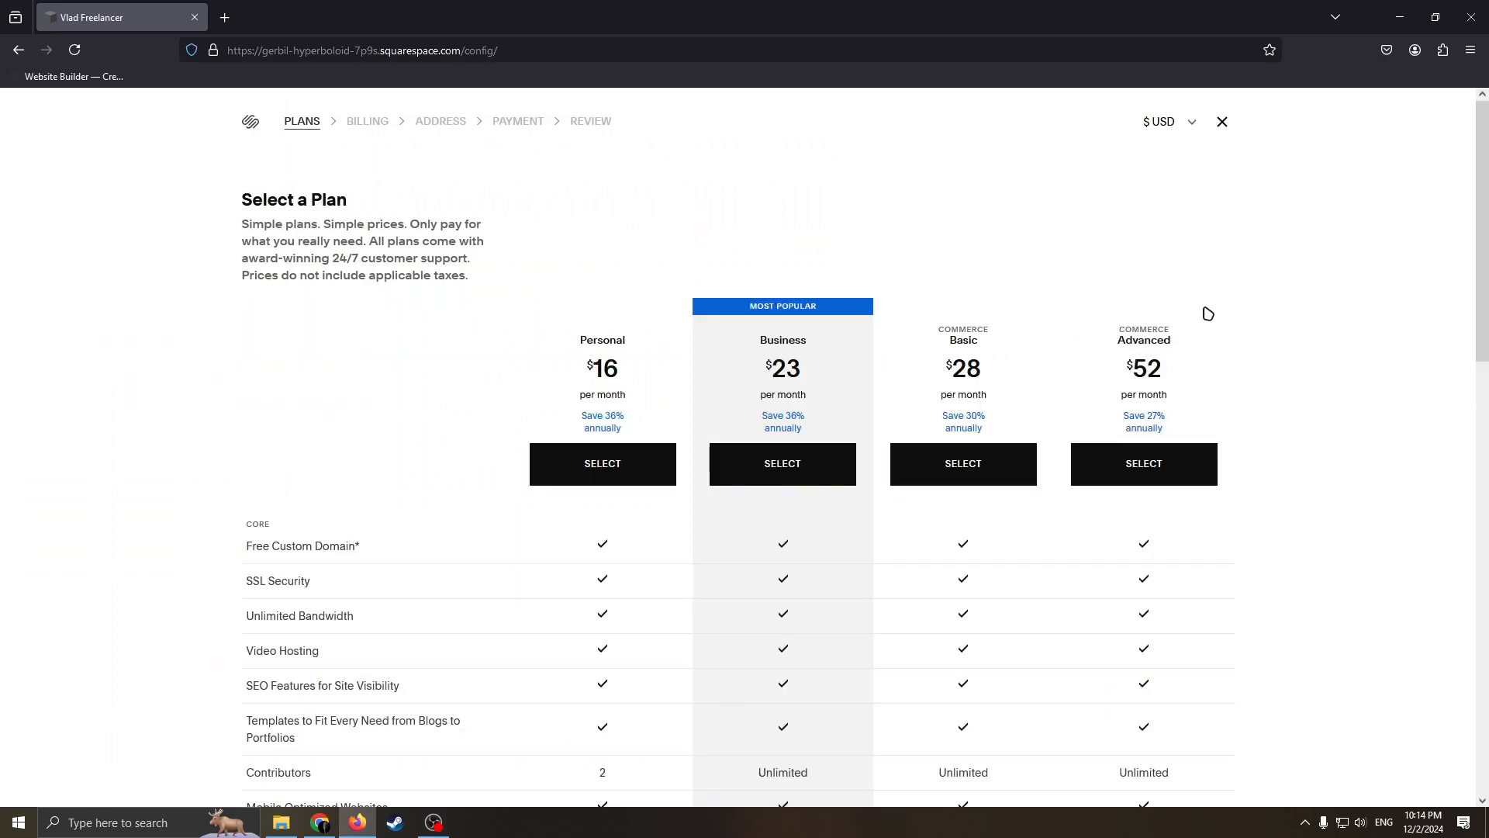
pyautogui.scroll(-3, 1361, 386)
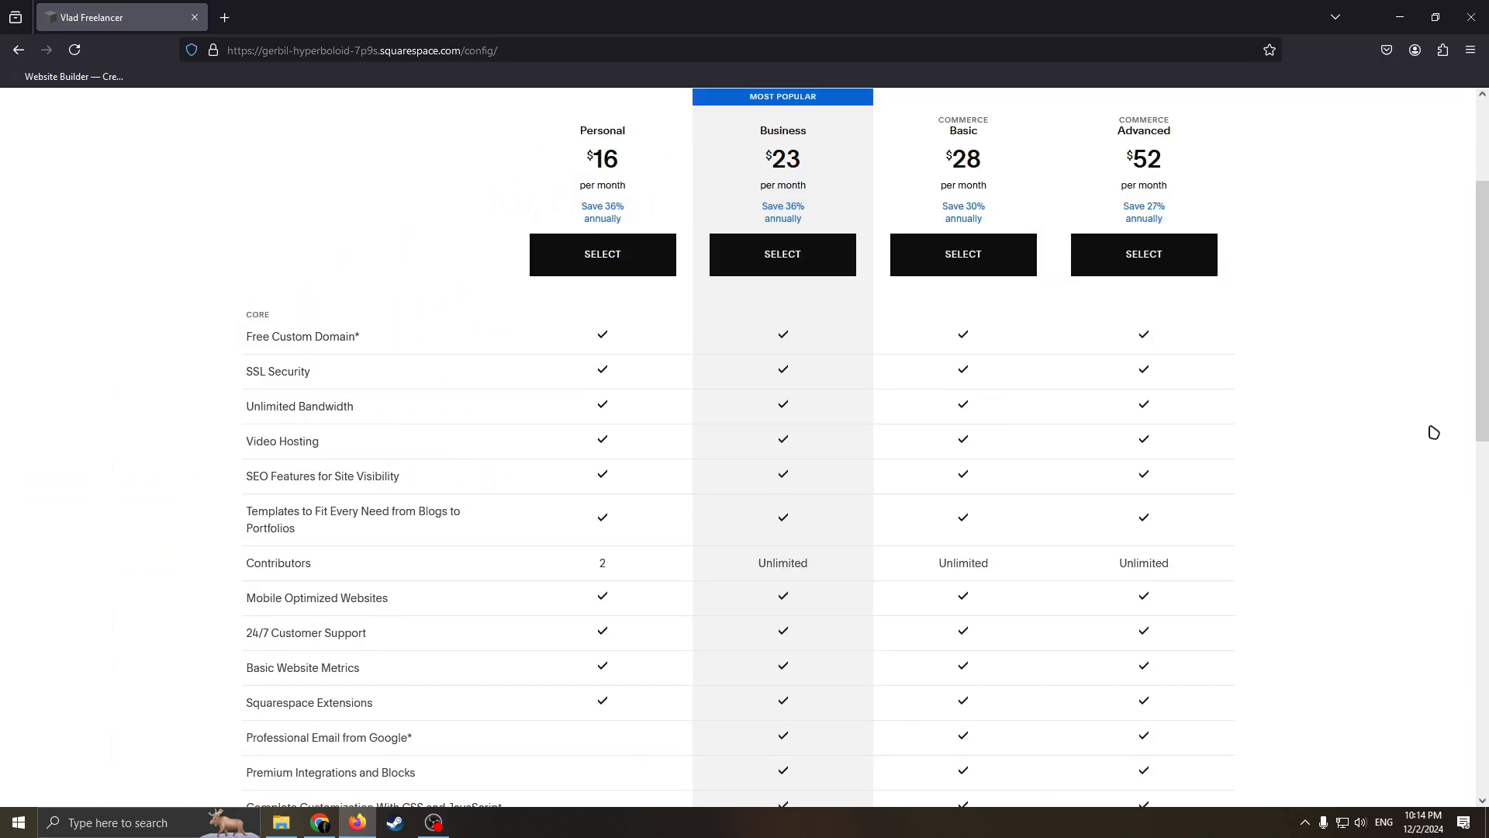
pyautogui.scroll(1, 1433, 432)
pyautogui.scroll(1, 1448, 434)
pyautogui.scroll(-3, 1444, 439)
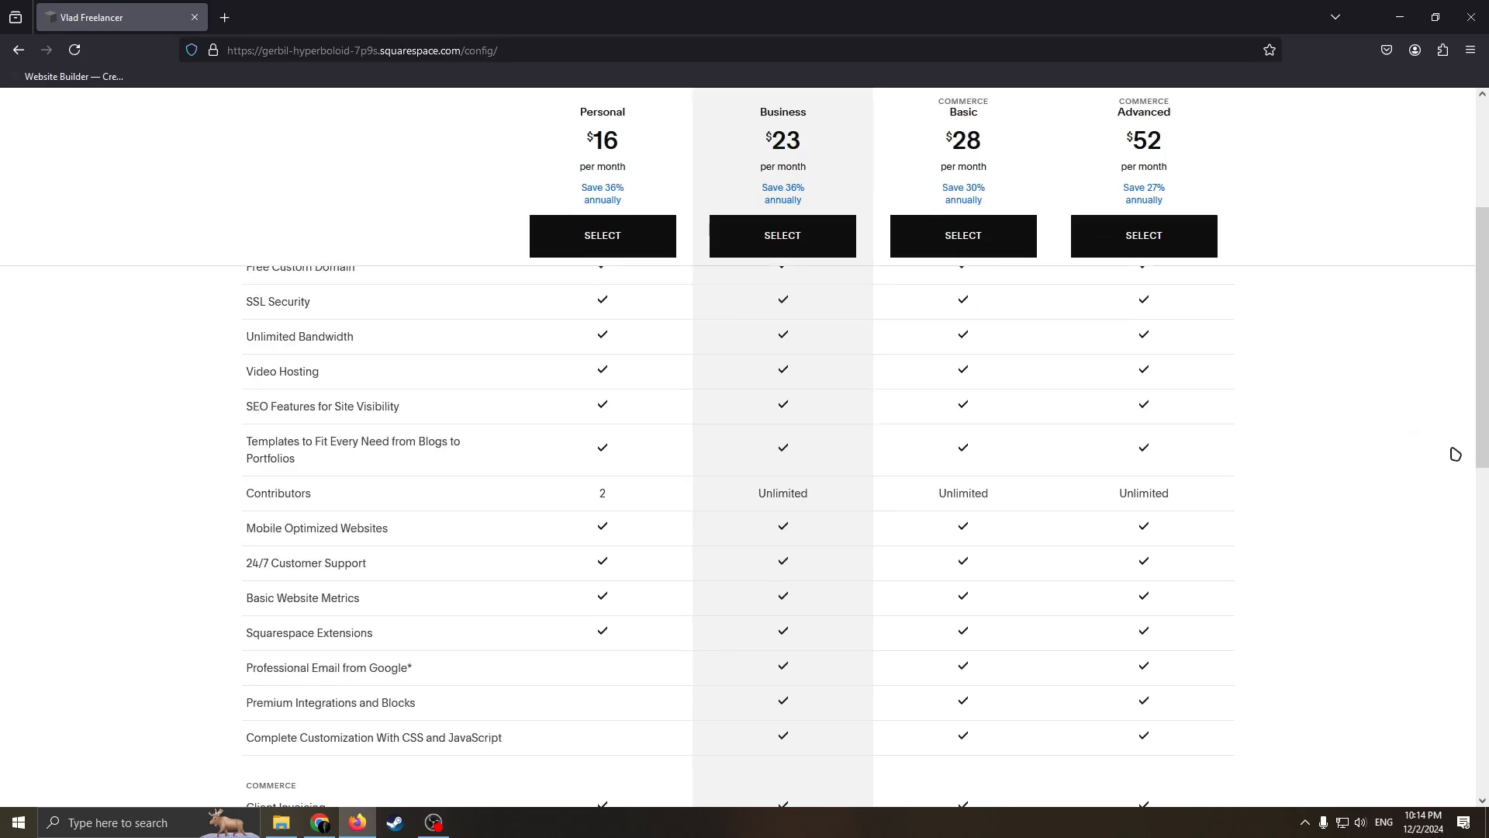
# Compare the core features and monthly prices of the subscription plans.
pyautogui.scroll(3, 1454, 453)
pyautogui.scroll(-2, 1458, 465)
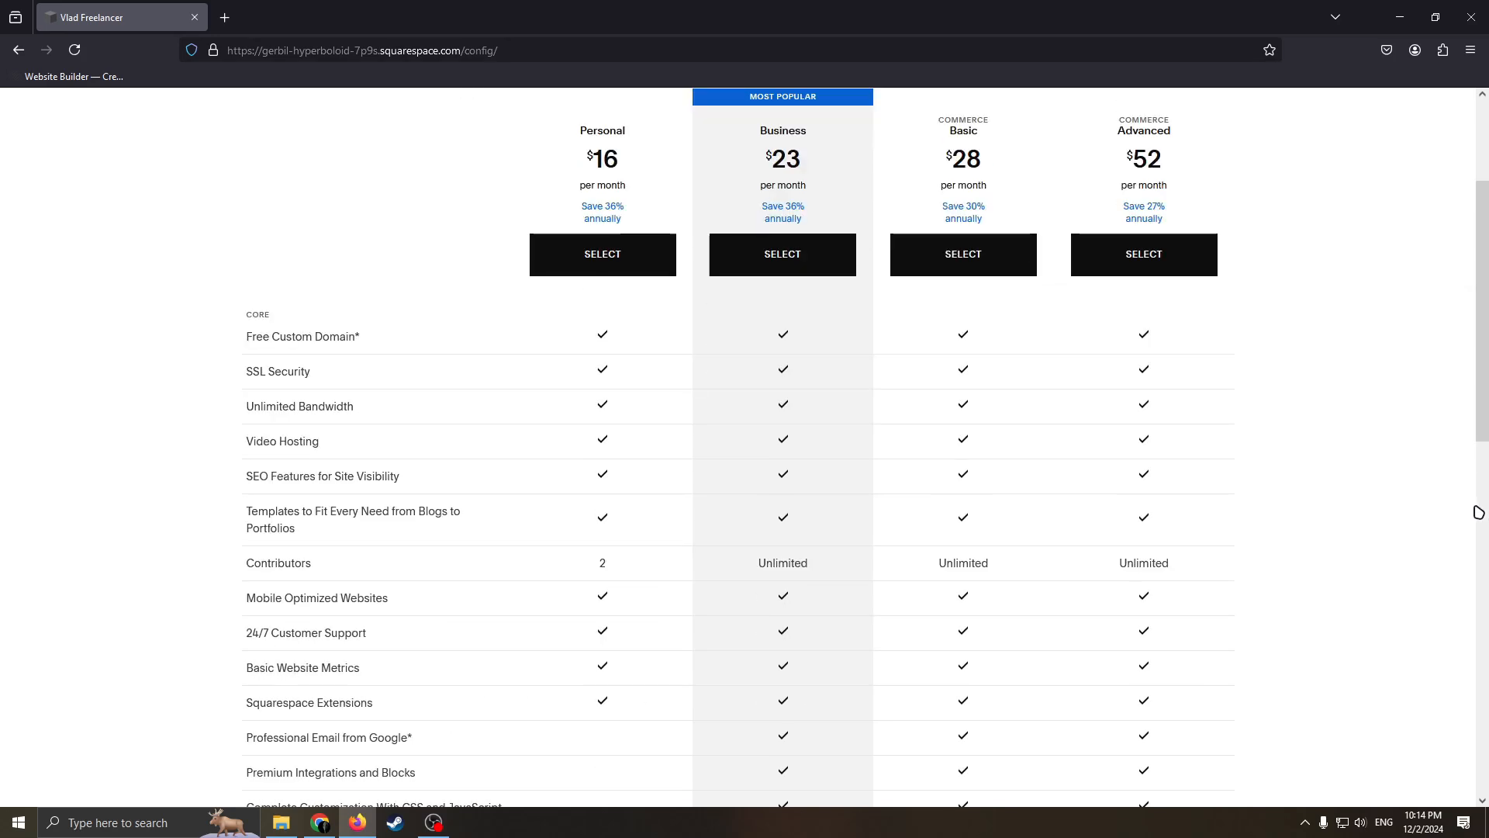
pyautogui.scroll(1, 1477, 510)
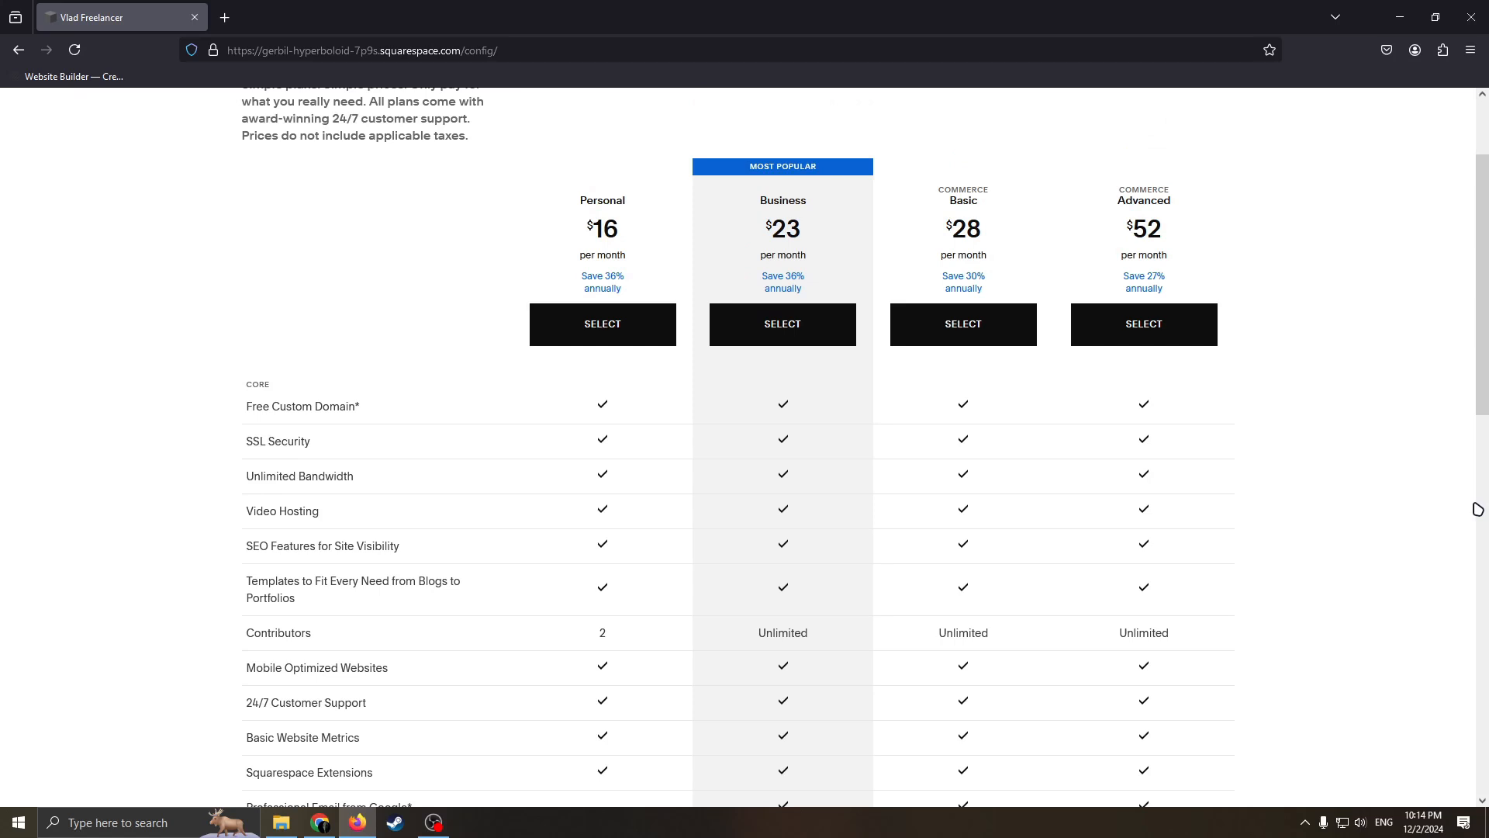
pyautogui.scroll(-1, 1160, 310)
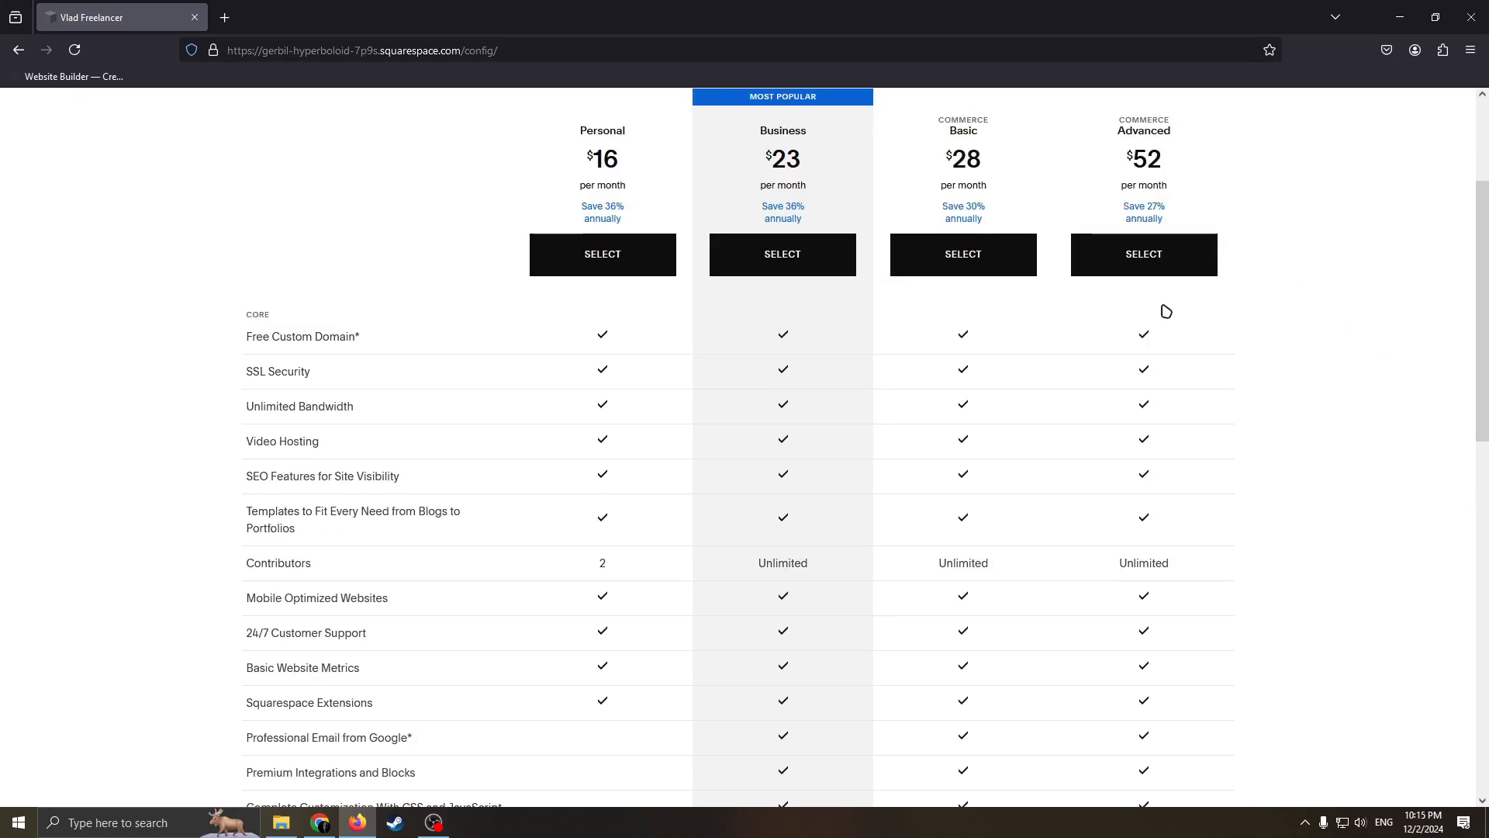
pyautogui.scroll(1, 1192, 301)
pyautogui.moveTo(928, 186)
pyautogui.mouseDown()
pyautogui.moveTo(1006, 188)
pyautogui.moveTo(932, 185)
pyautogui.mouseUp()
pyautogui.click(933, 185)
pyautogui.scroll(1, 990, 209)
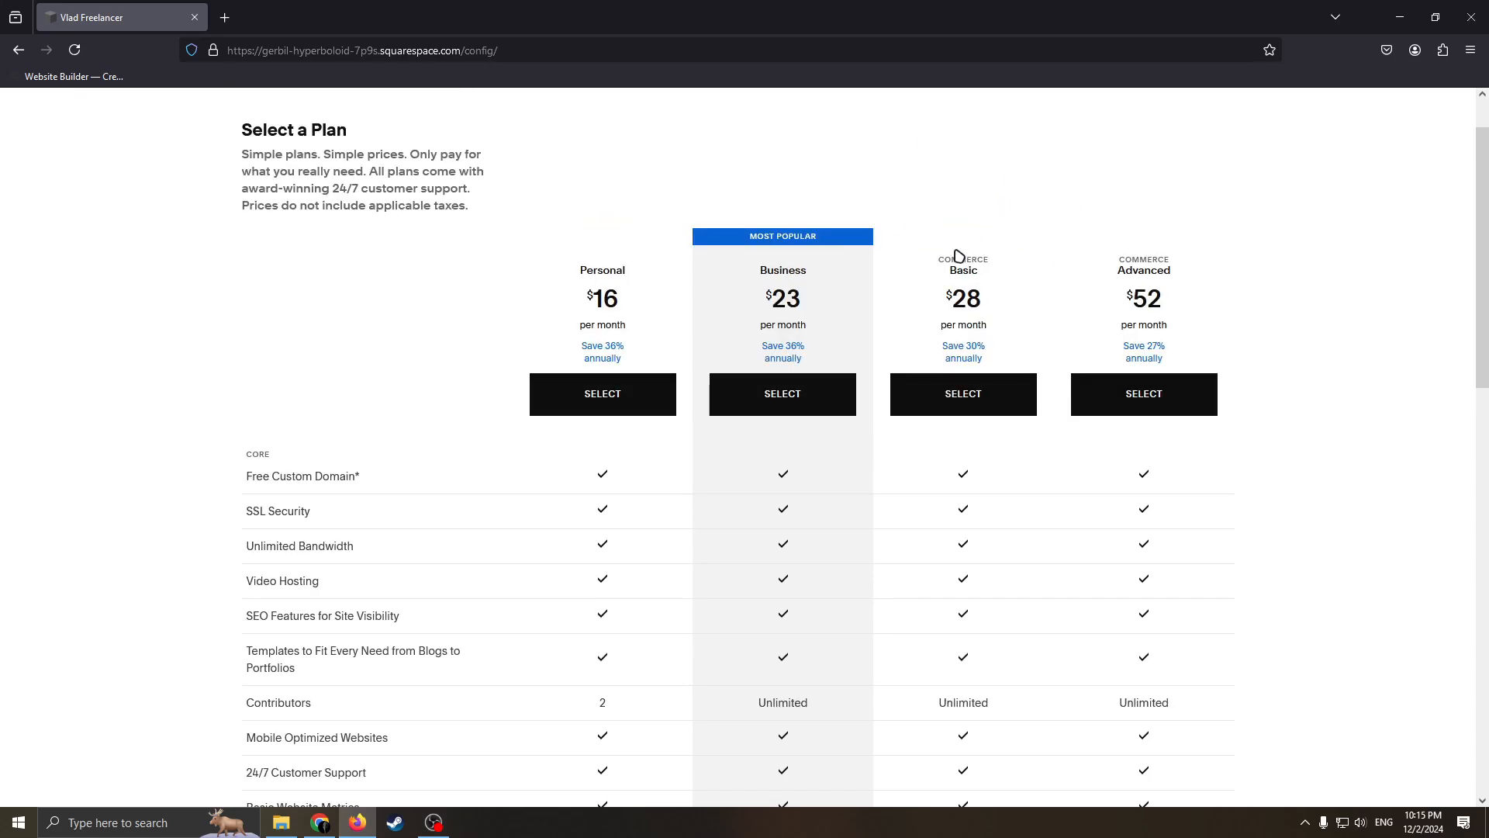
# Examine the Basic, Advanced and Business plan names and prices, including the plan marked as most popular.
pyautogui.moveTo(945, 269); pyautogui.dragTo(1206, 285)
pyautogui.click(934, 280)
pyautogui.click(1170, 267)
pyautogui.moveTo(912, 262); pyautogui.dragTo(1059, 271)
pyautogui.click(1037, 289)
pyautogui.moveTo(789, 268); pyautogui.dragTo(870, 258)
pyautogui.moveTo(744, 279); pyautogui.dragTo(902, 297)
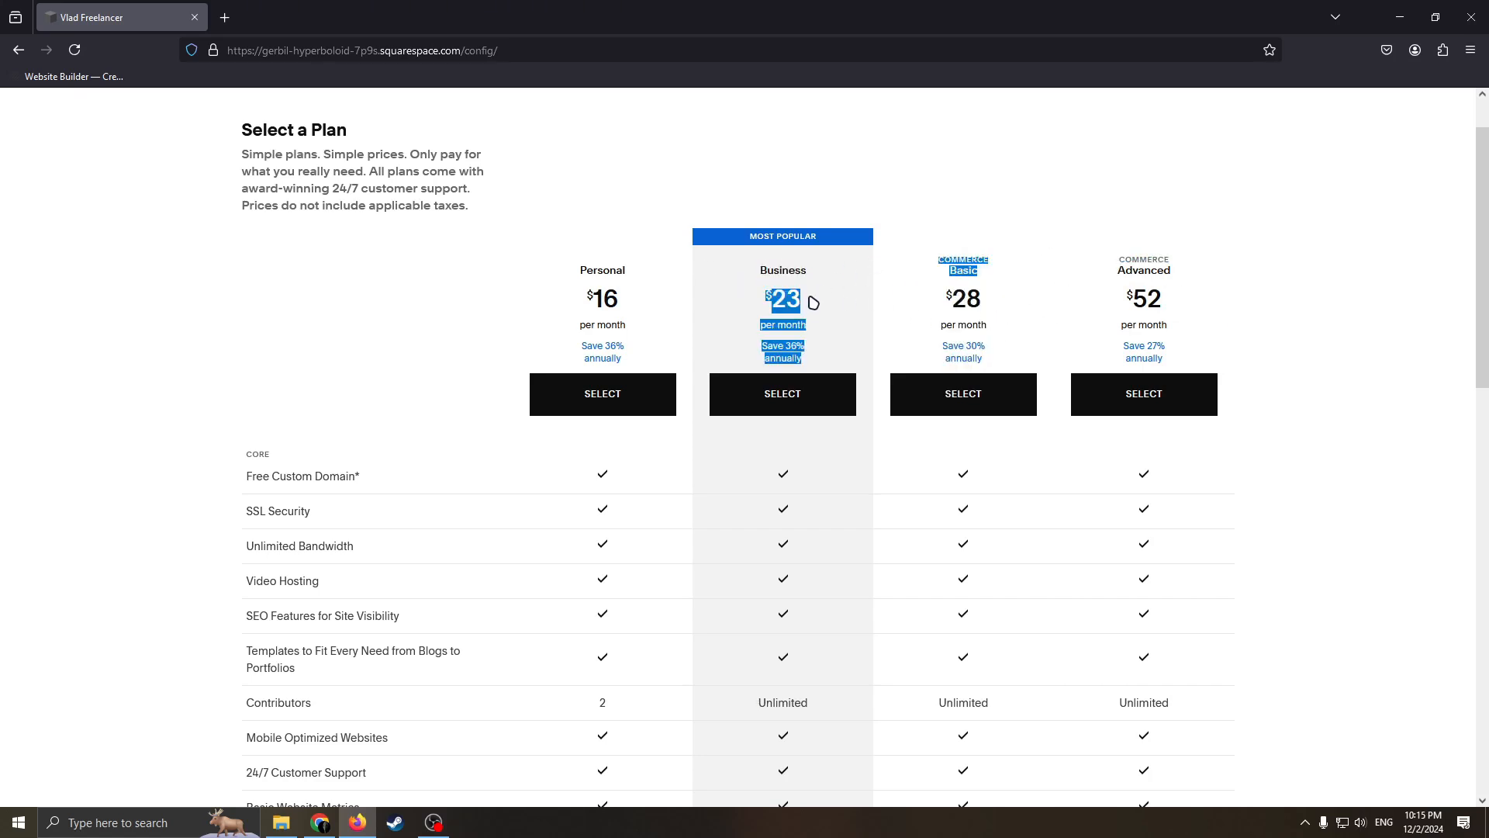
pyautogui.moveTo(778, 233); pyautogui.dragTo(689, 217)
pyautogui.click(887, 243)
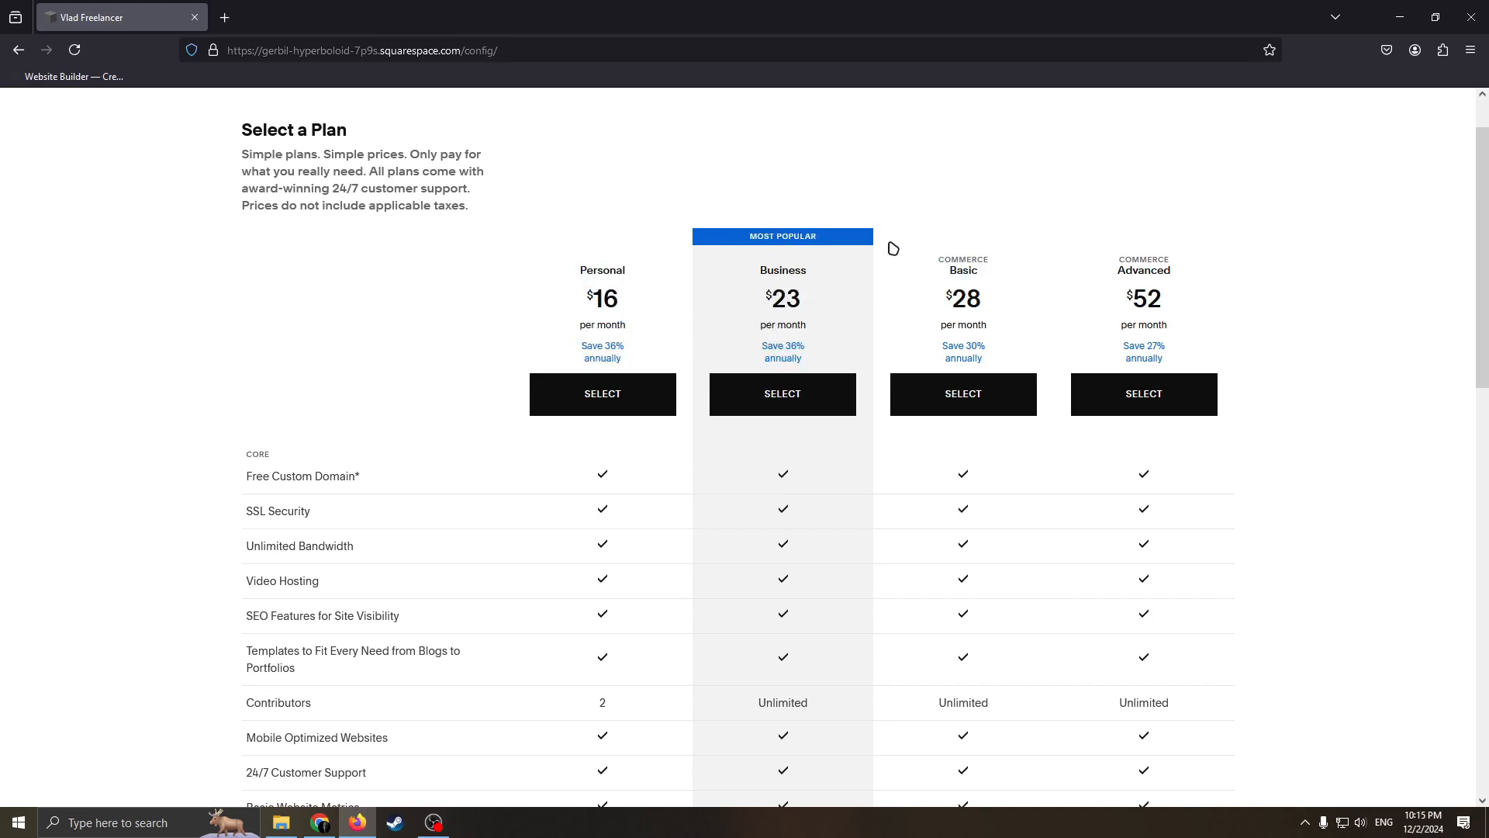
# Skim the full plan comparison table once more and close the plan selection without subscribing.
pyautogui.scroll(-4, 822, 444)
pyautogui.scroll(4, 823, 407)
pyautogui.scroll(-5, 1080, 428)
pyautogui.scroll(6, 498, 453)
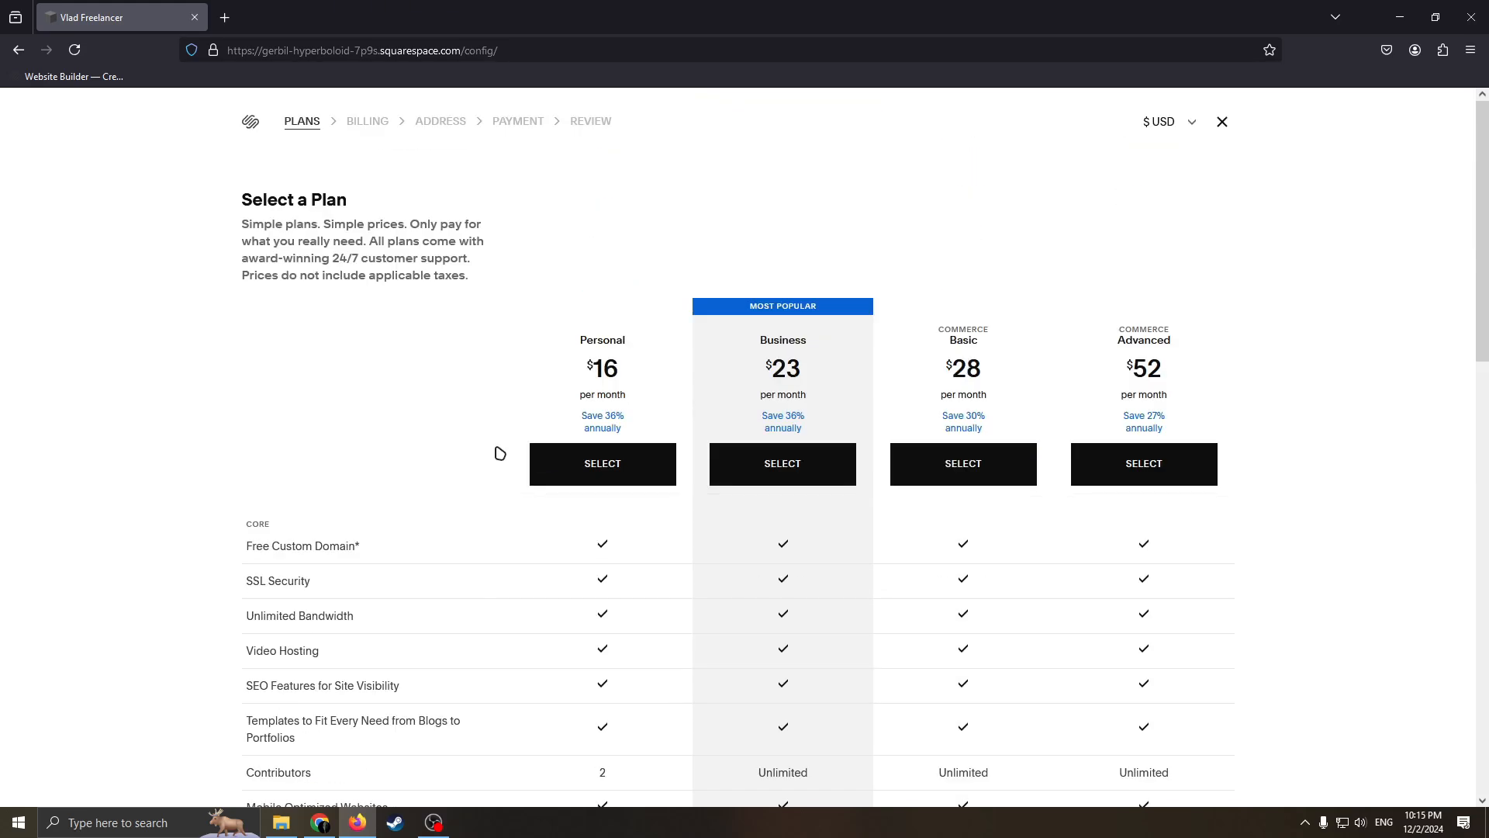
pyautogui.scroll(-10, 814, 398)
pyautogui.scroll(3, 1056, 386)
pyautogui.click(1221, 124)
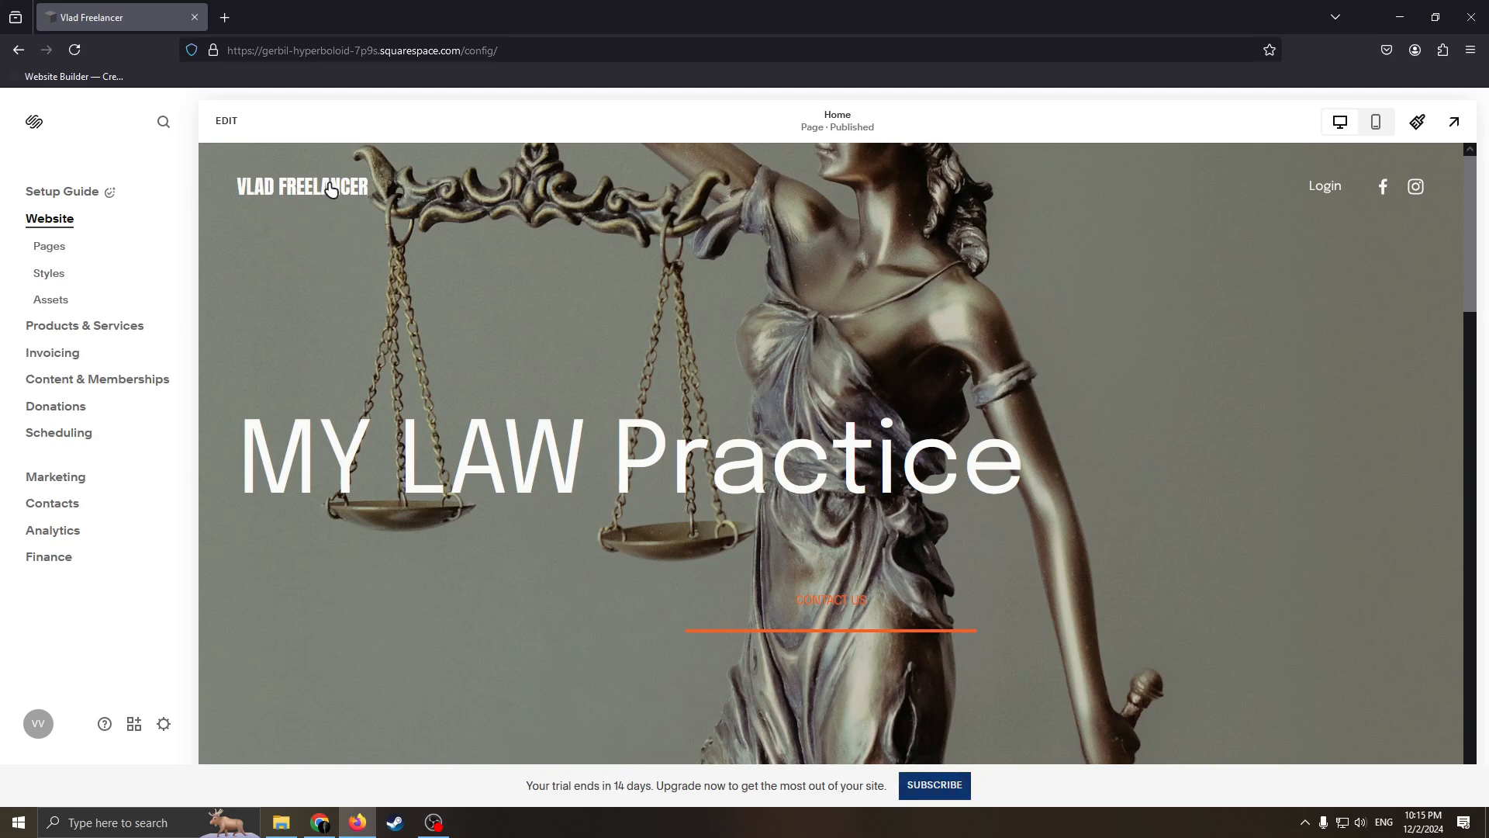
# Open the Home page for editing and select the Contact Us button in the MY LAW Practice section.
pyautogui.click(225, 122)
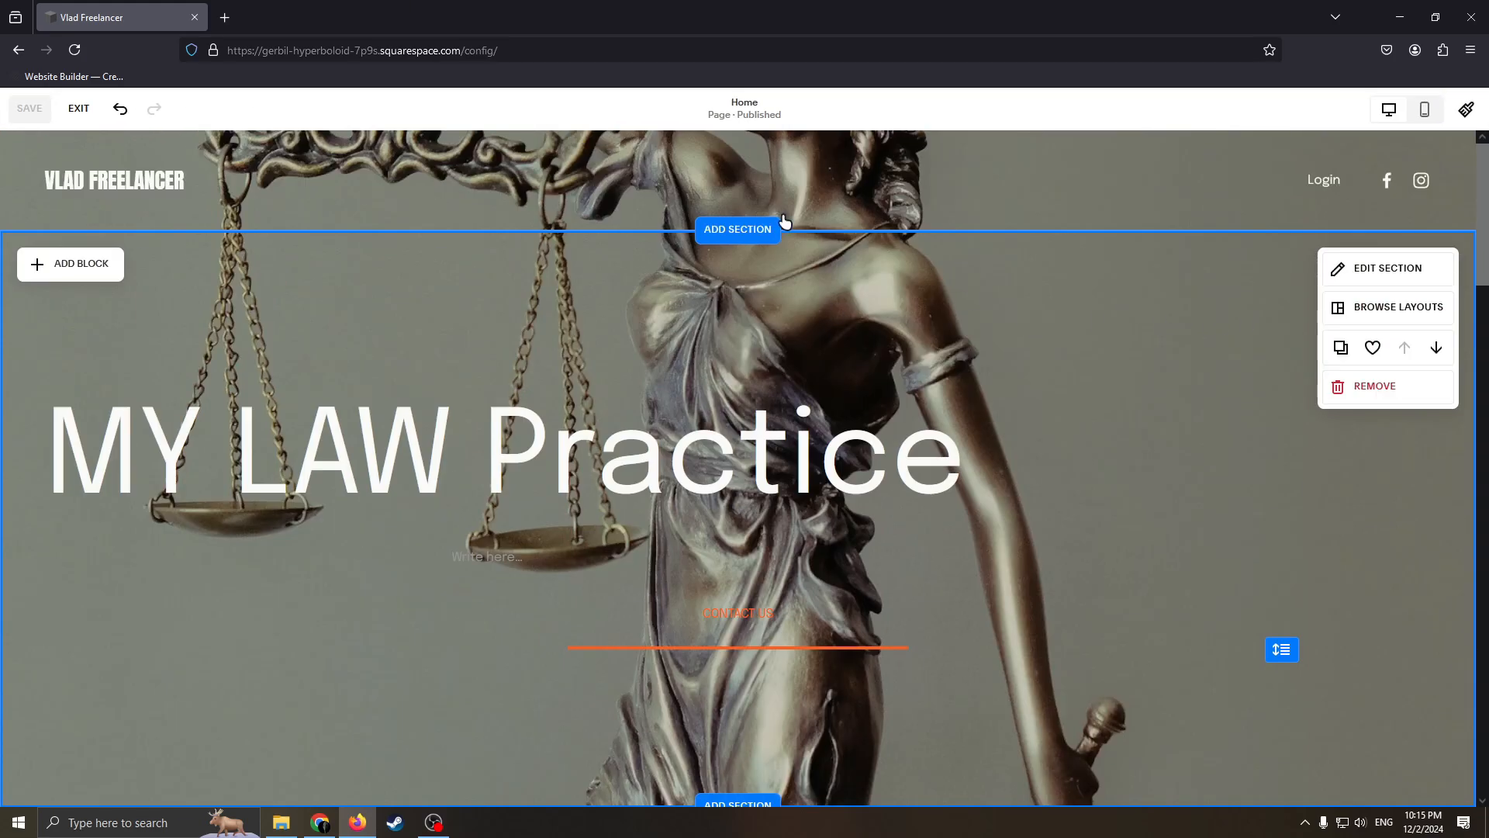
pyautogui.scroll(-5, 791, 321)
pyautogui.scroll(5, 793, 320)
pyautogui.moveTo(759, 618); pyautogui.dragTo(795, 607)
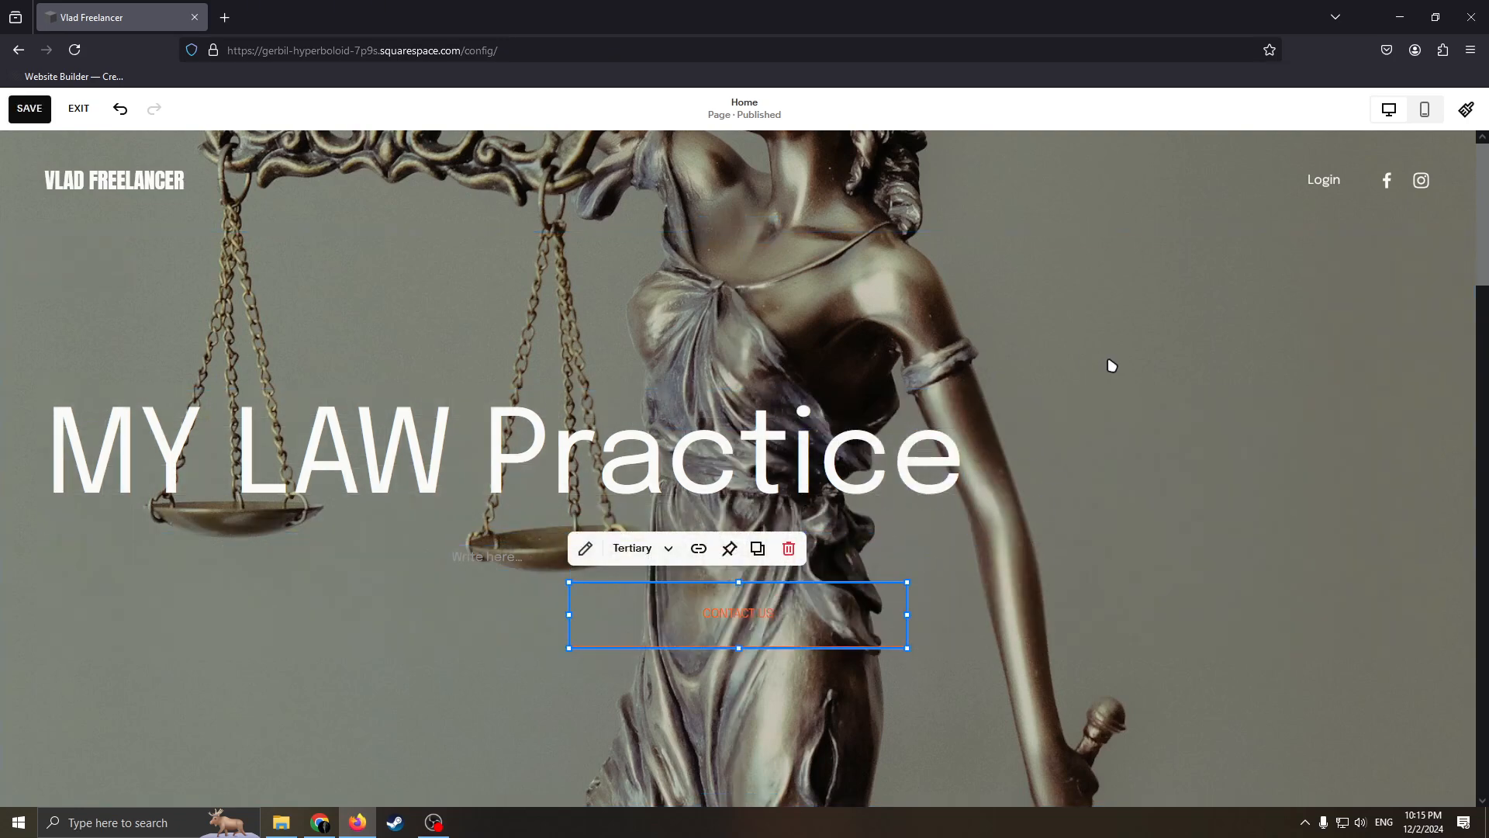
# Narrow the "Let's Work Together" heading block by moving its left edge inward, and deselect the block.
pyautogui.scroll(-15, 1110, 365)
pyautogui.scroll(2, 1000, 369)
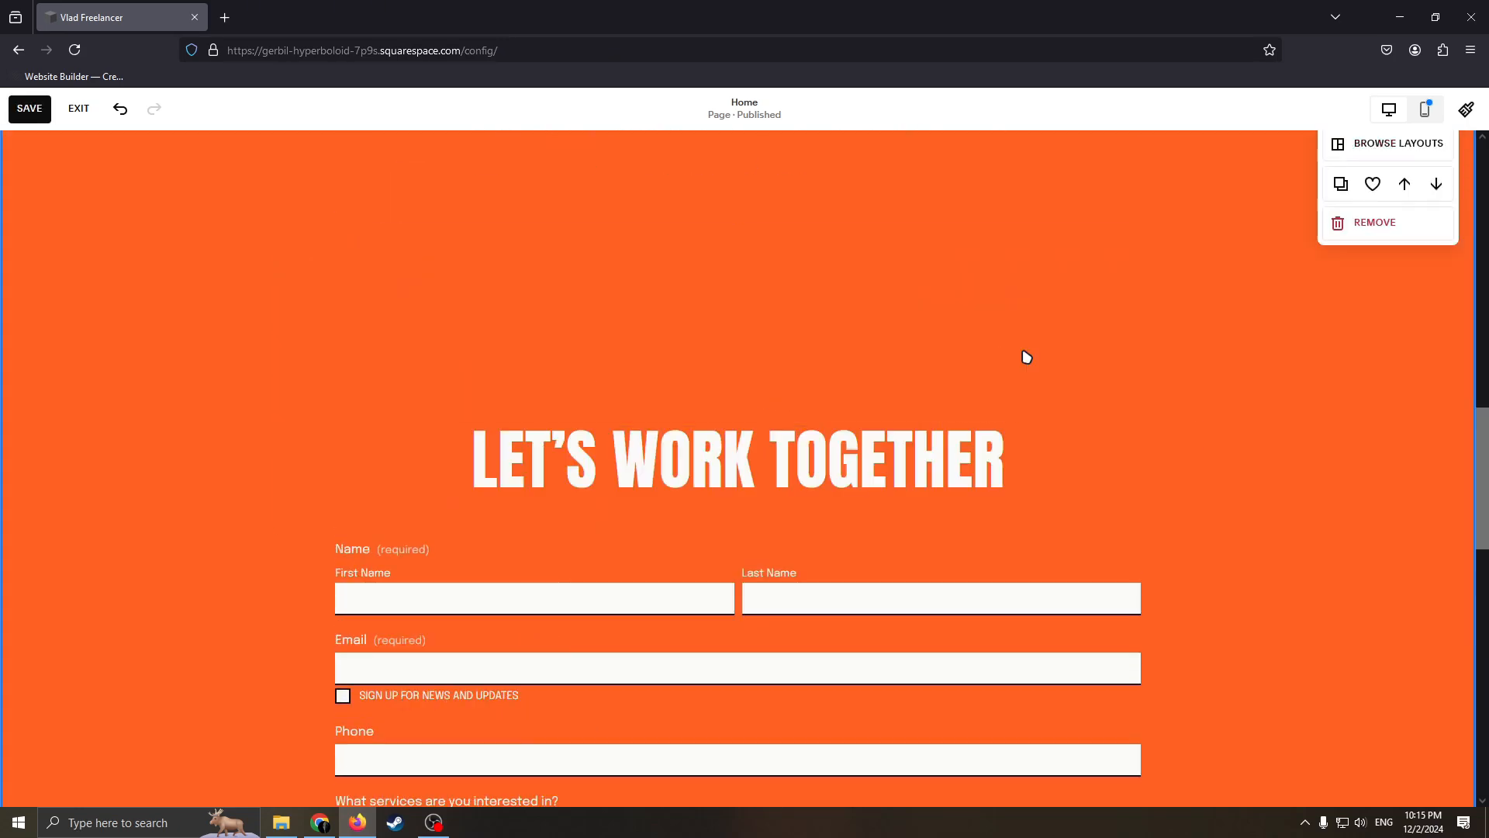
pyautogui.scroll(3, 887, 412)
pyautogui.scroll(-7, 936, 412)
pyautogui.scroll(7, 1013, 336)
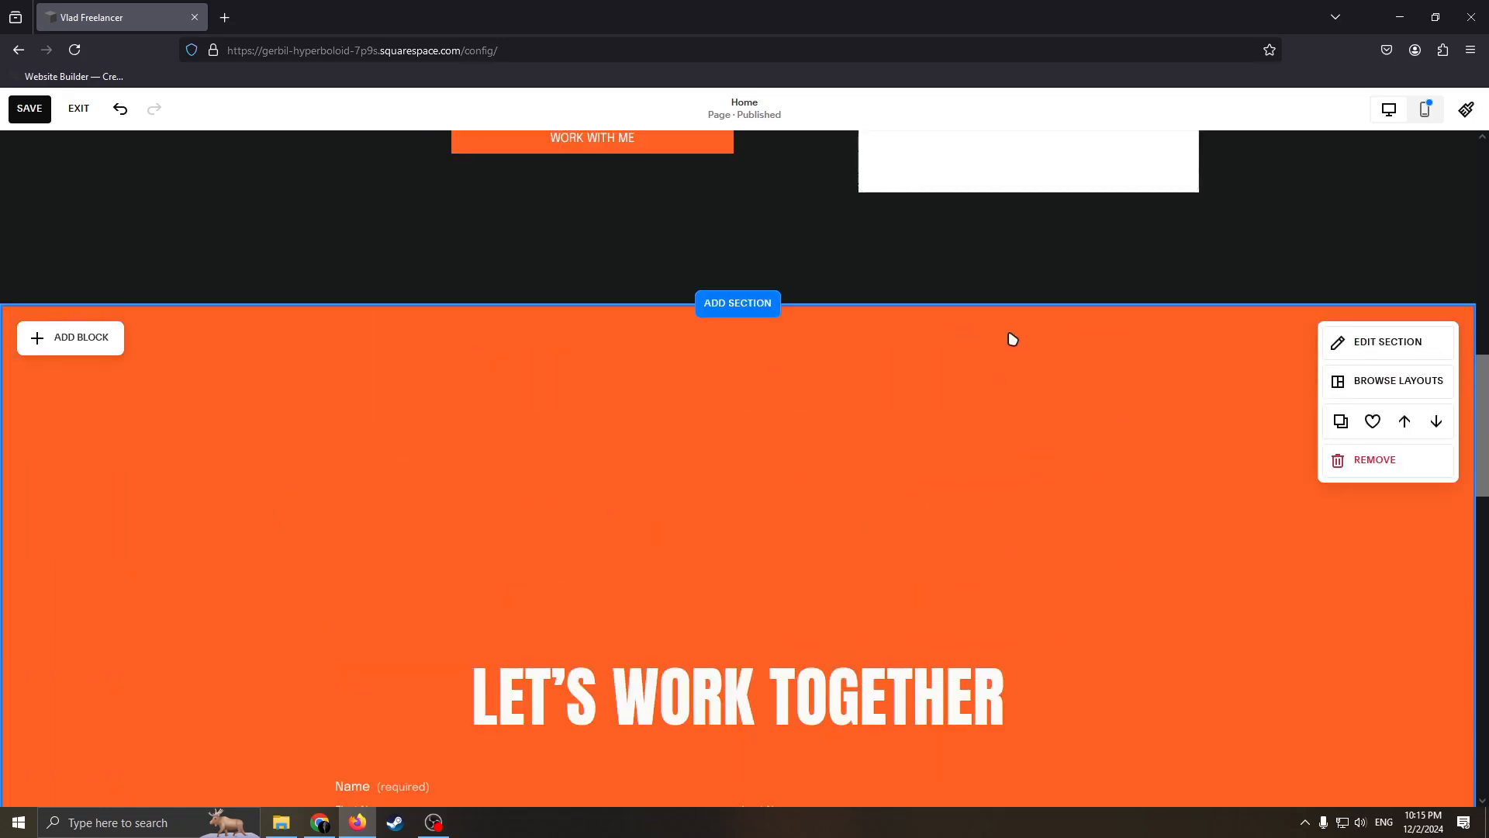
pyautogui.scroll(-3, 919, 322)
pyautogui.scroll(-2, 921, 324)
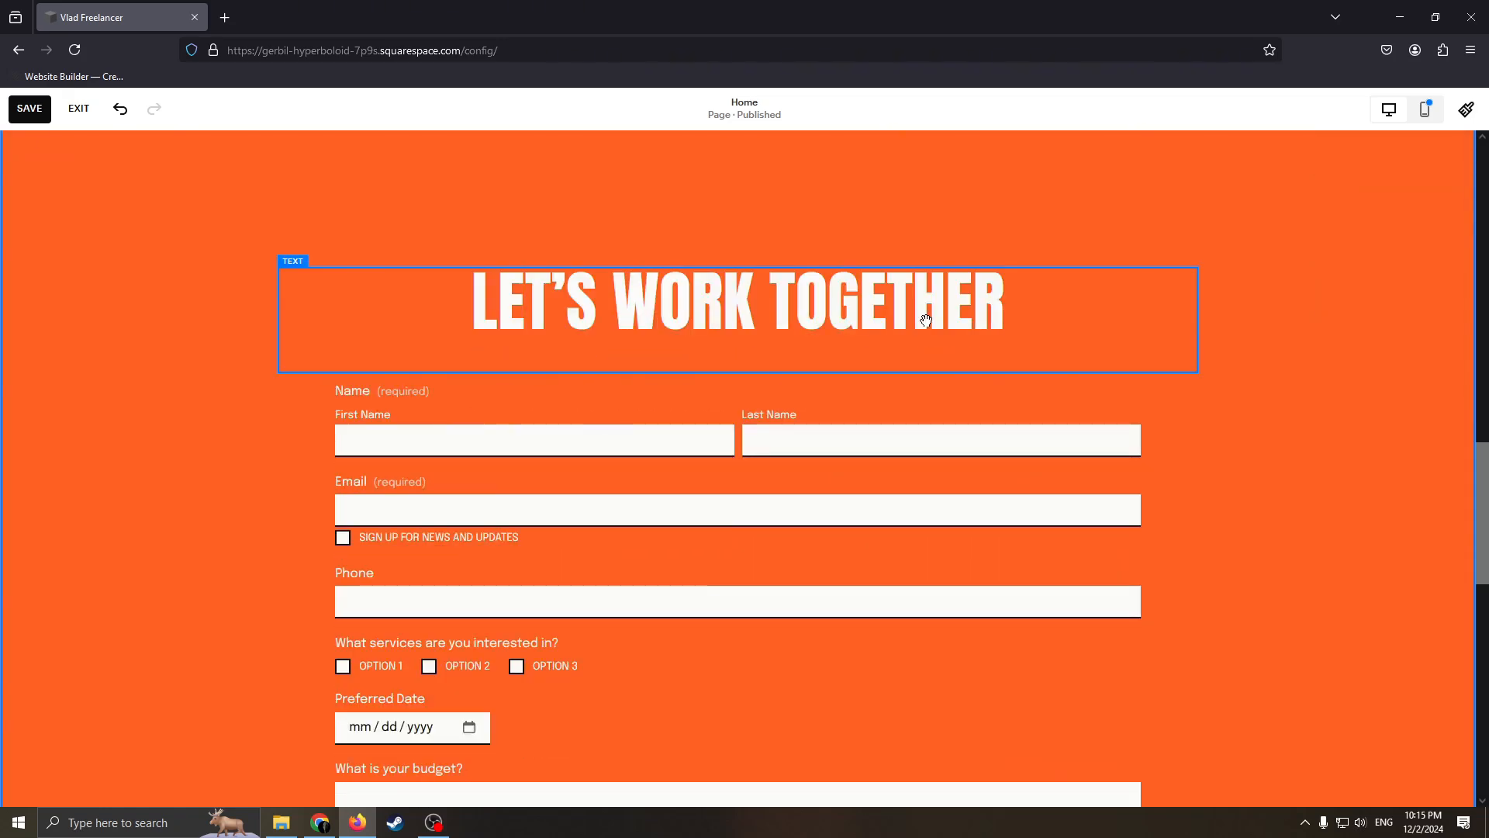
pyautogui.click(286, 320)
pyautogui.moveTo(279, 319); pyautogui.dragTo(432, 286)
pyautogui.moveTo(672, 299); pyautogui.dragTo(585, 260)
pyautogui.click(870, 272)
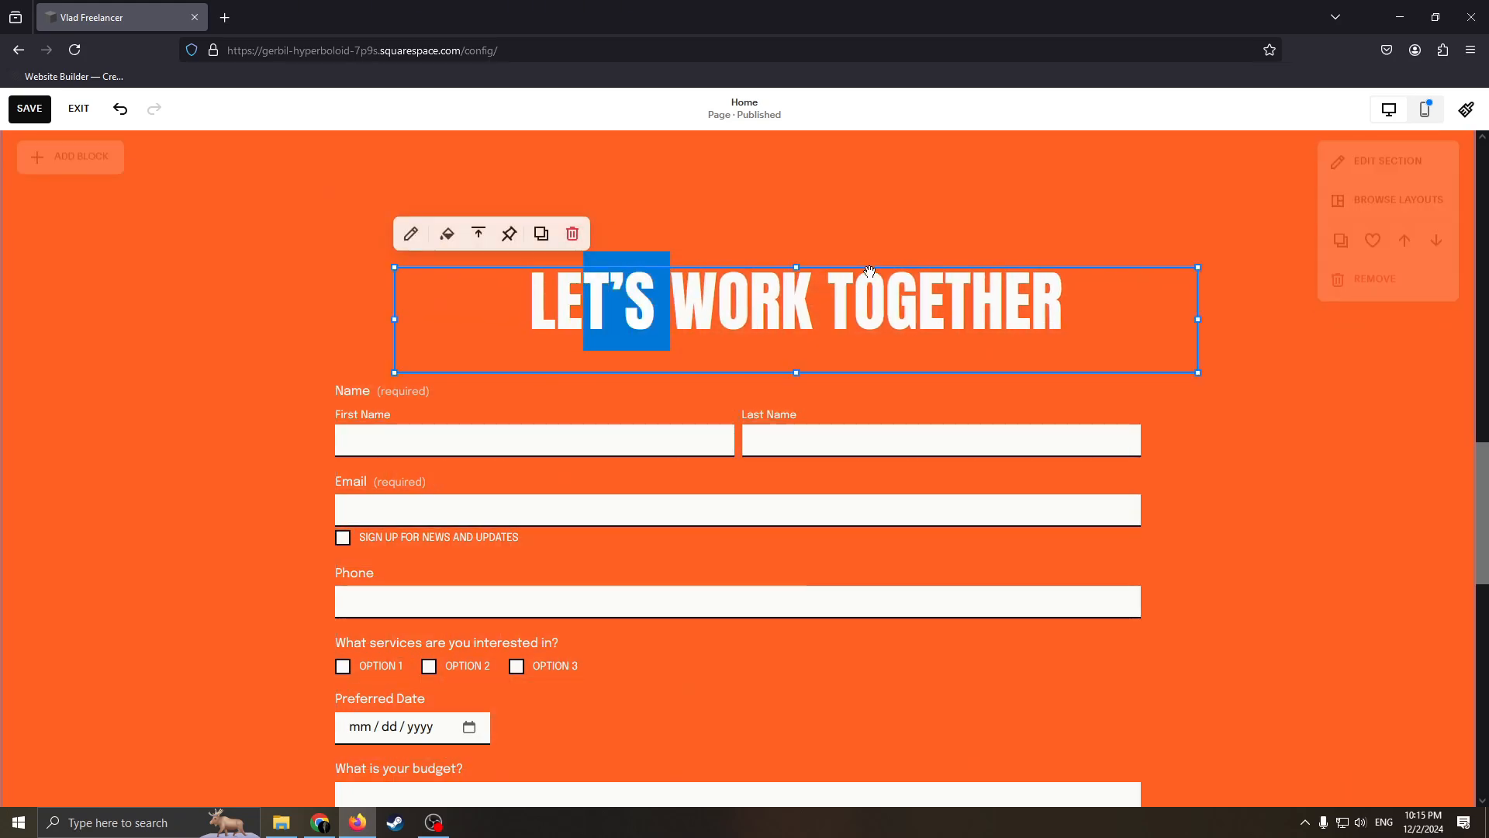
pyautogui.click(784, 219)
# Narrow the contact form from both sides and lower its top edge to leave a gap below the heading.
pyautogui.click(820, 426)
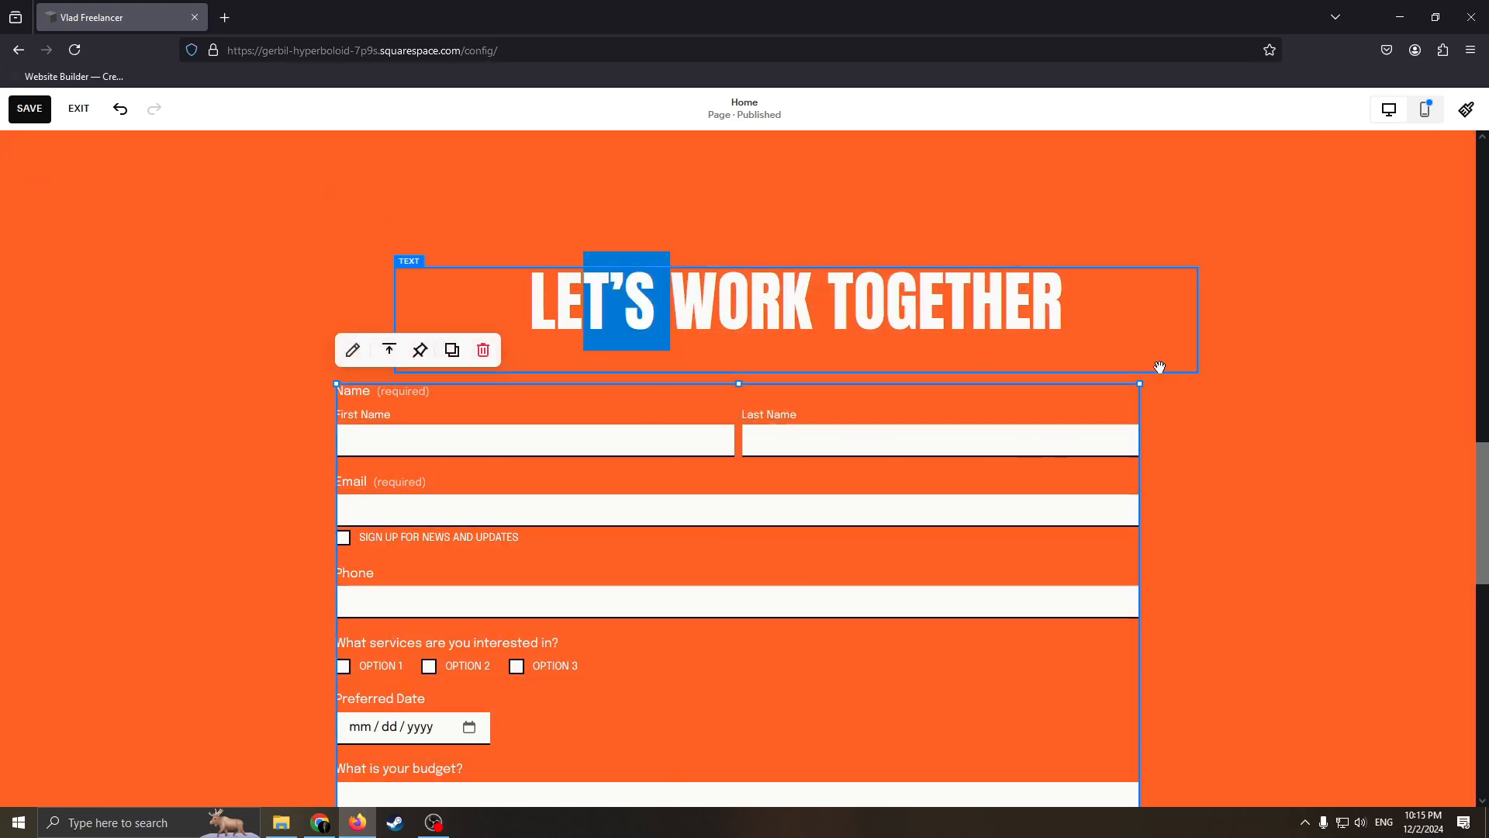
pyautogui.moveTo(1139, 383); pyautogui.dragTo(970, 504)
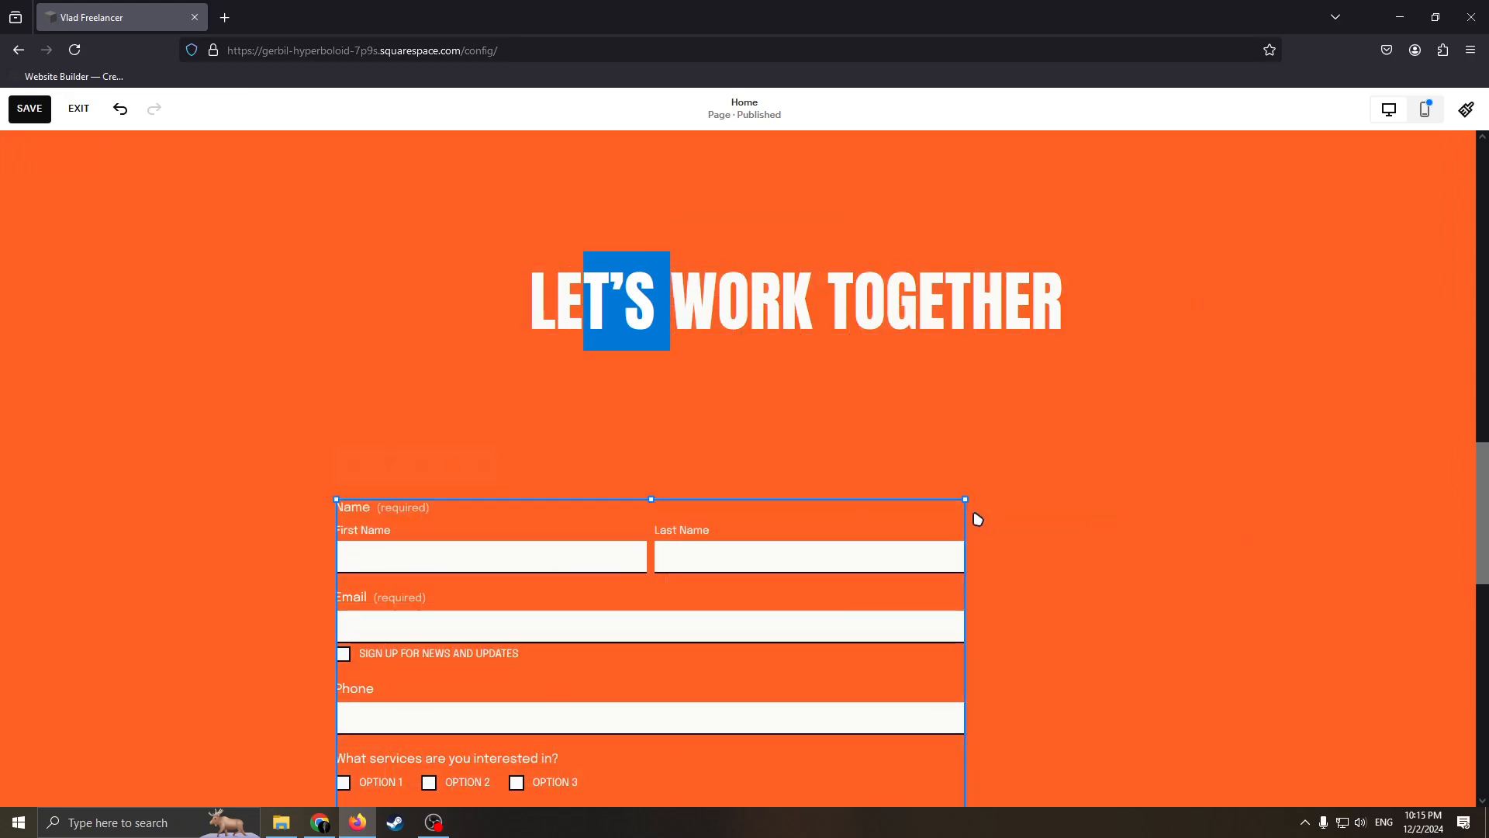
pyautogui.click(922, 467)
pyautogui.click(349, 506)
pyautogui.moveTo(336, 499); pyautogui.dragTo(510, 538)
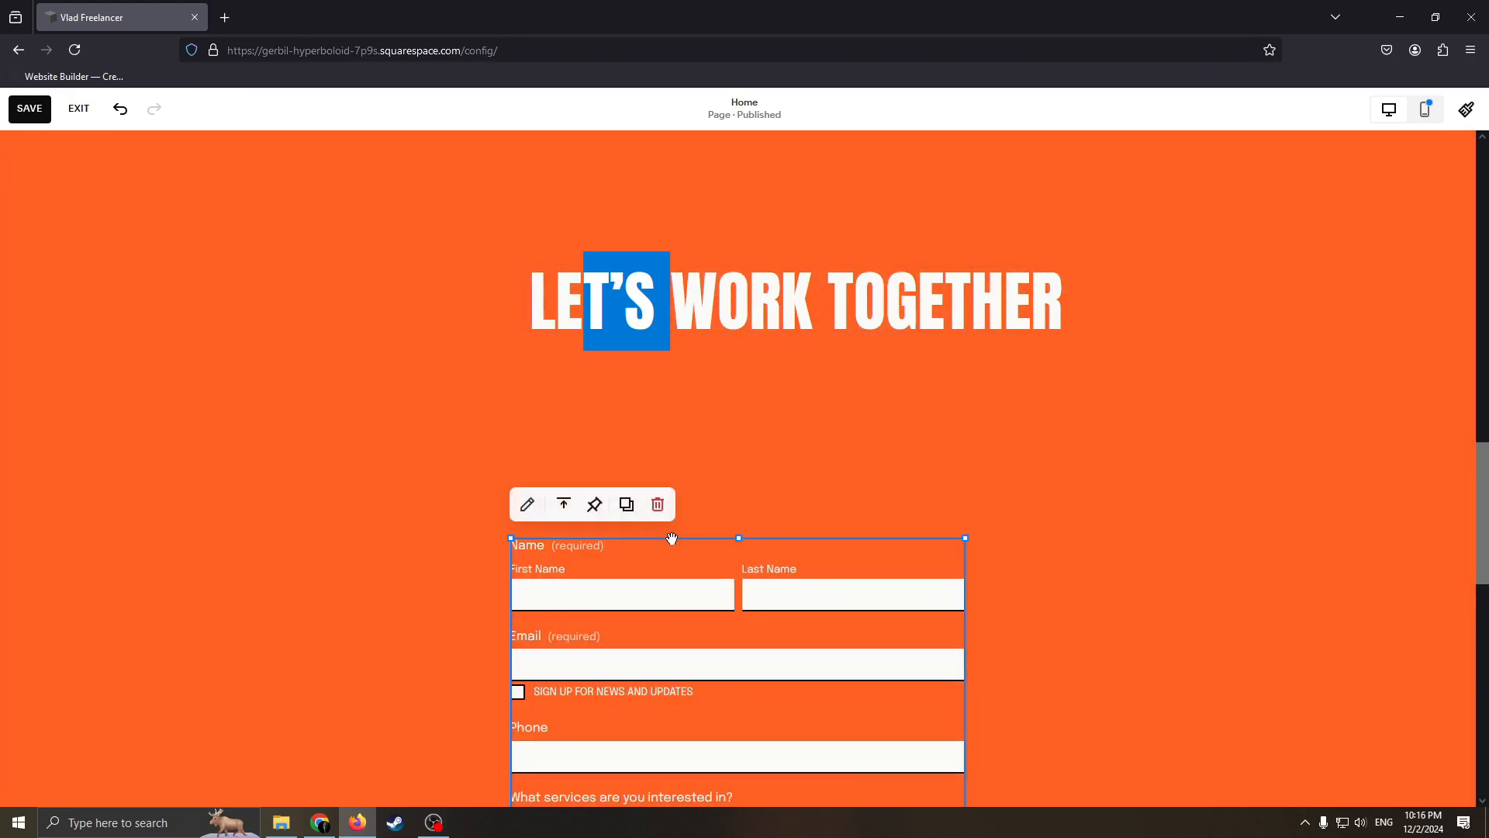
pyautogui.scroll(-5, 930, 509)
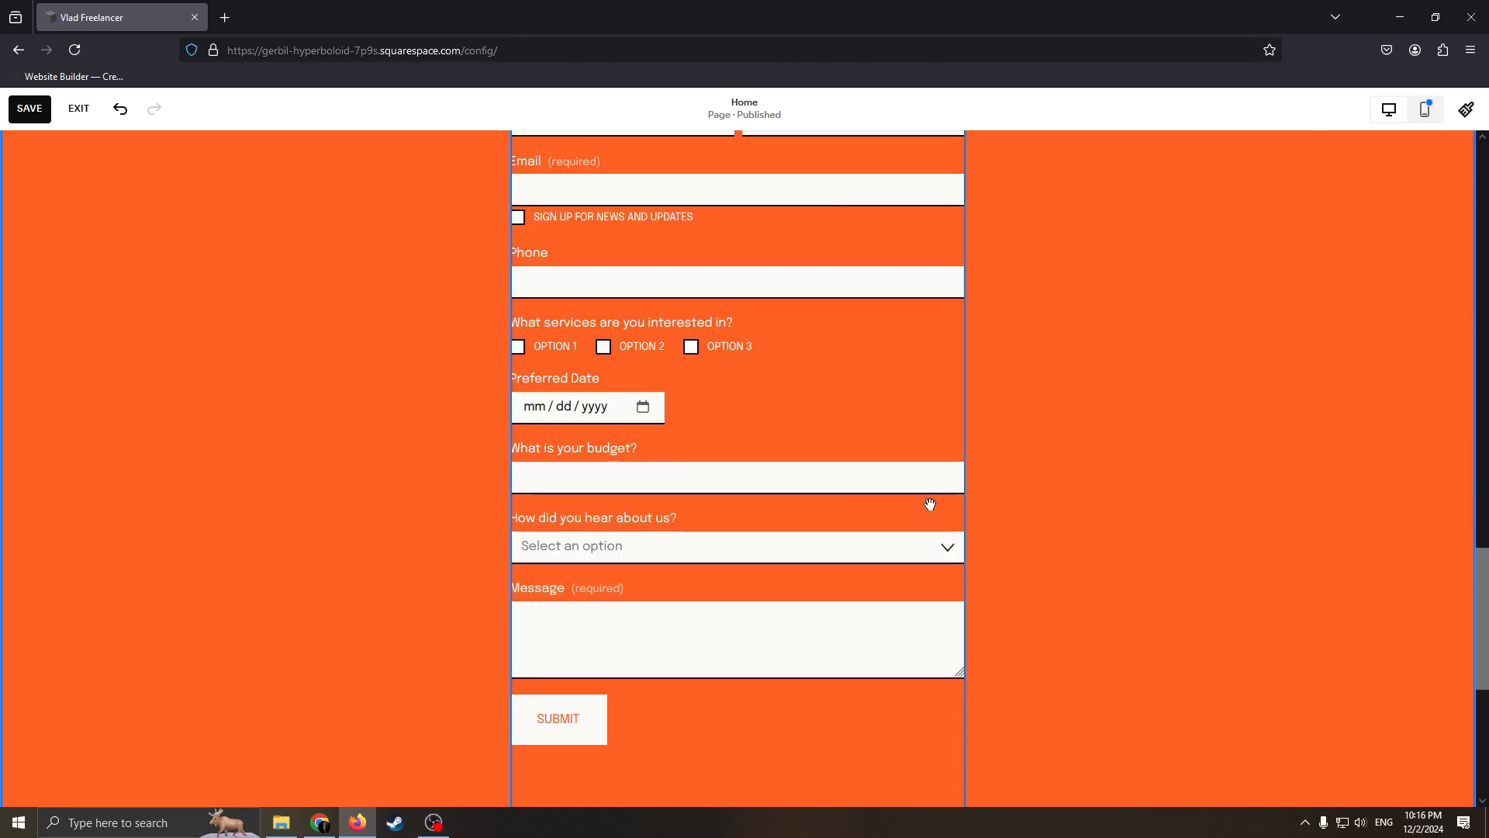